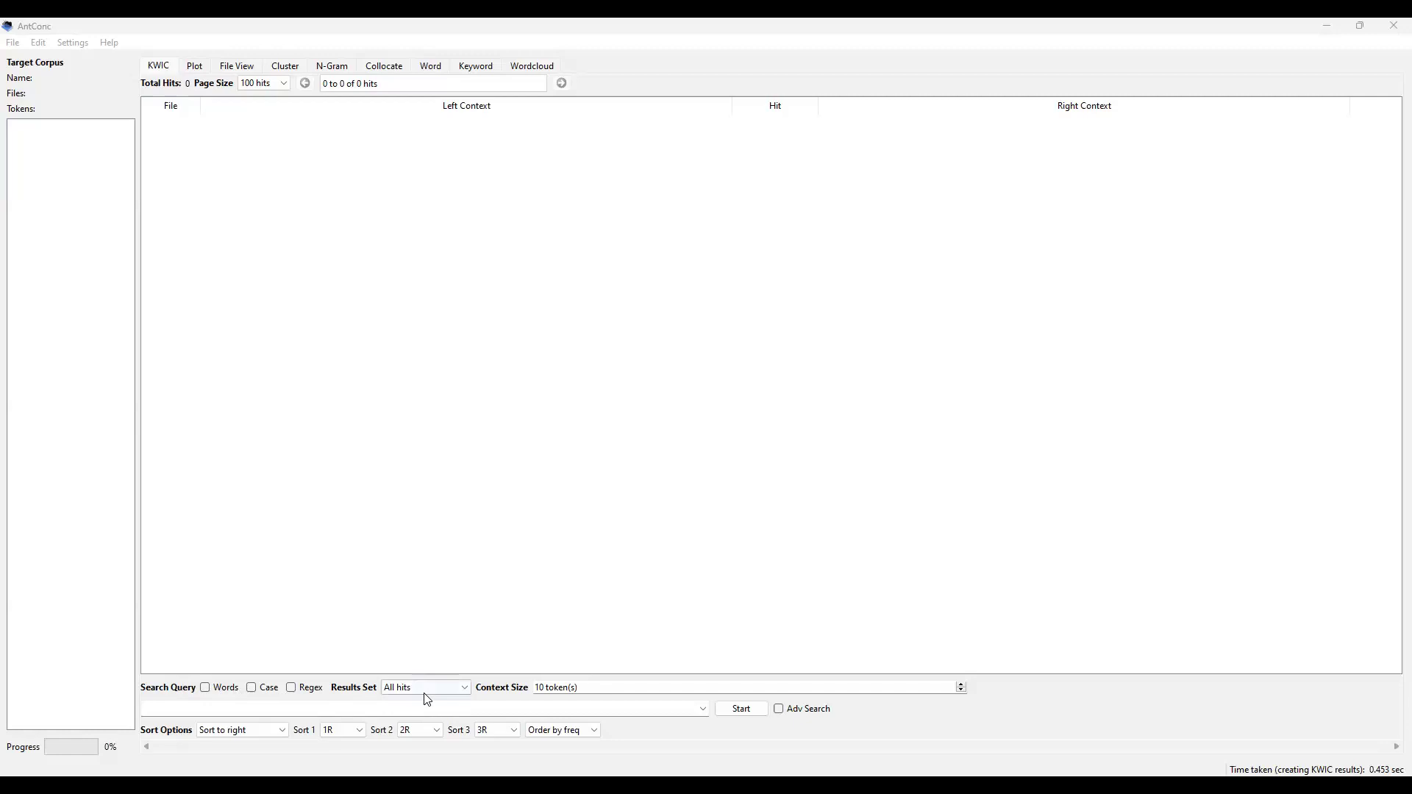
Step: Look through the Plot, File View, Cluster, N-Gram, Collocate, Word, Keyword and Wordcloud tools, ending on the KWIC tool
click(722, 707)
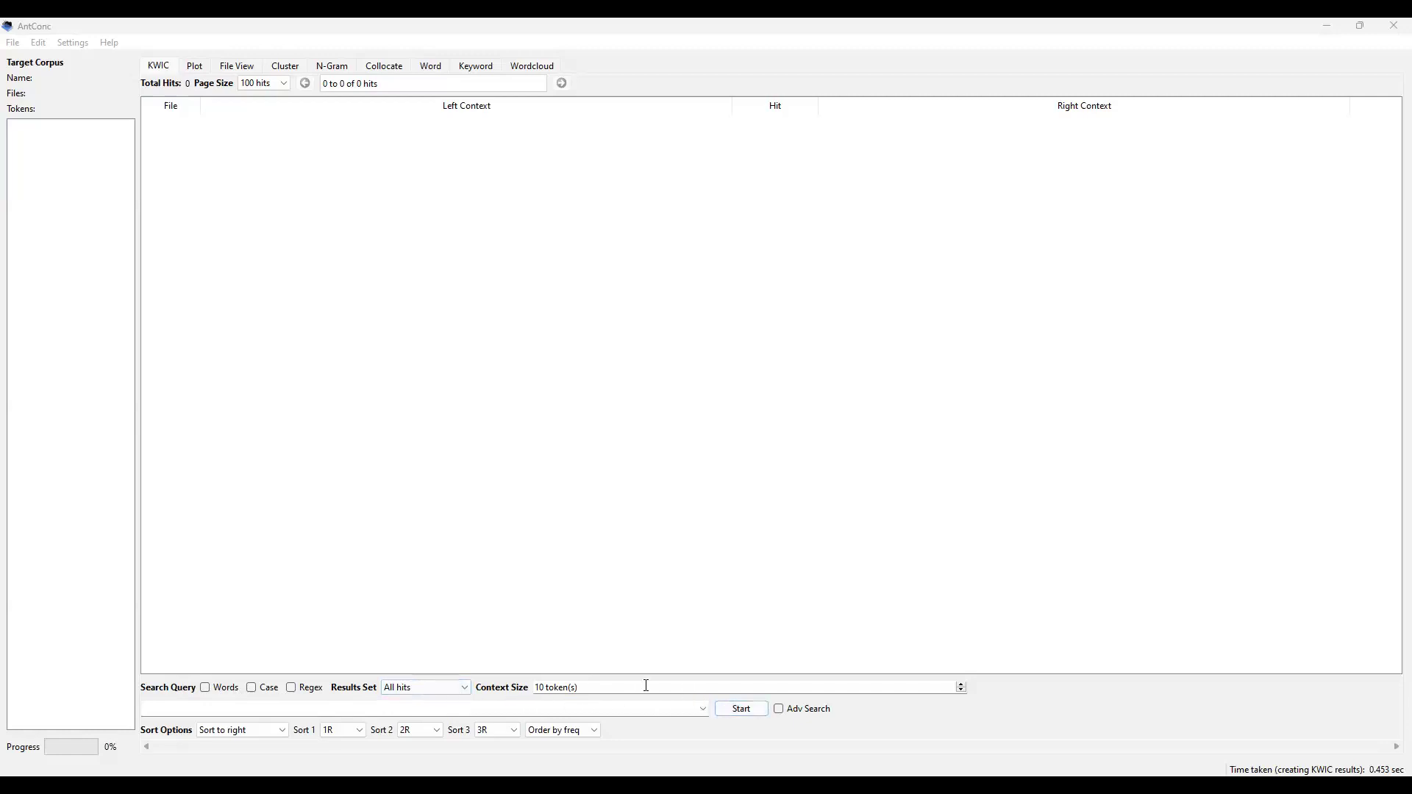
click(195, 69)
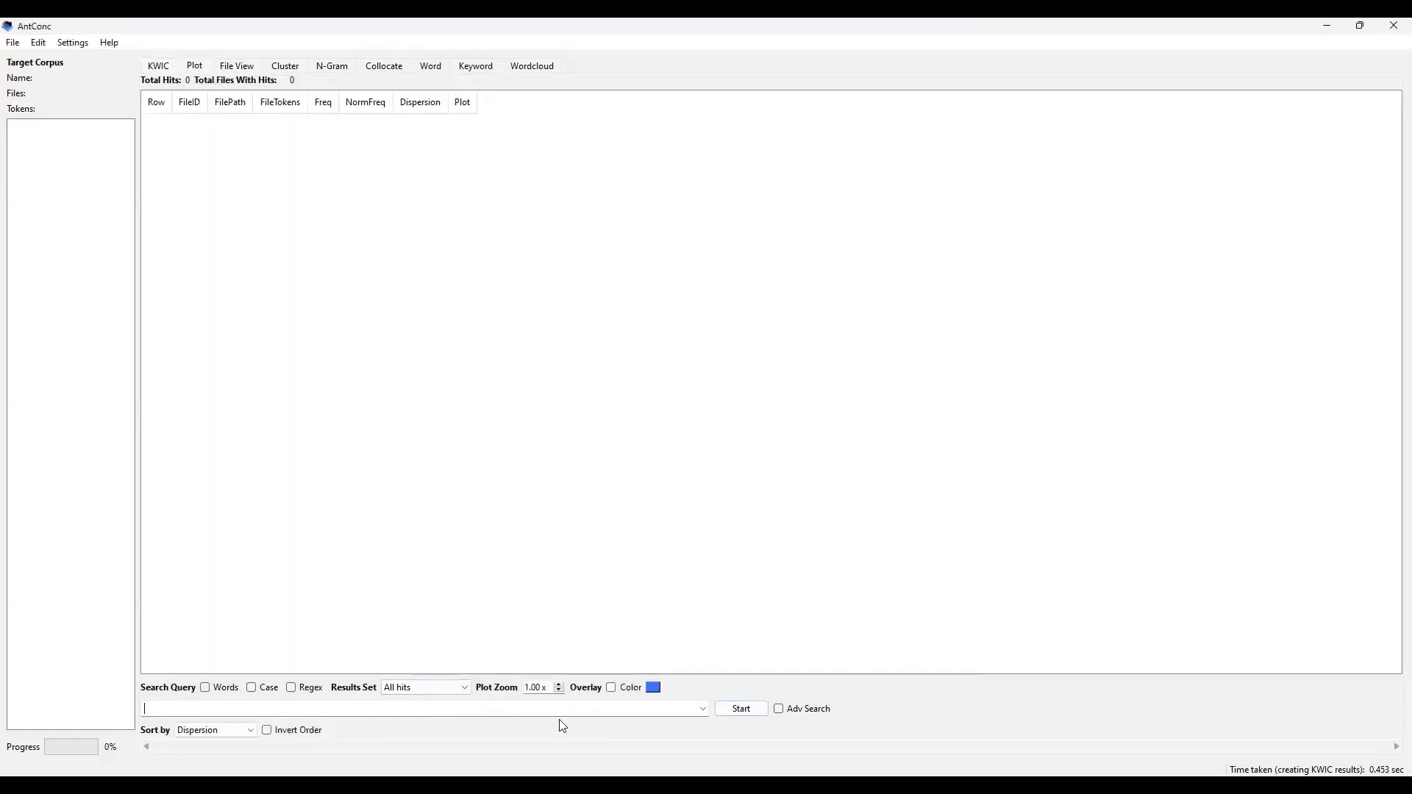
click(237, 68)
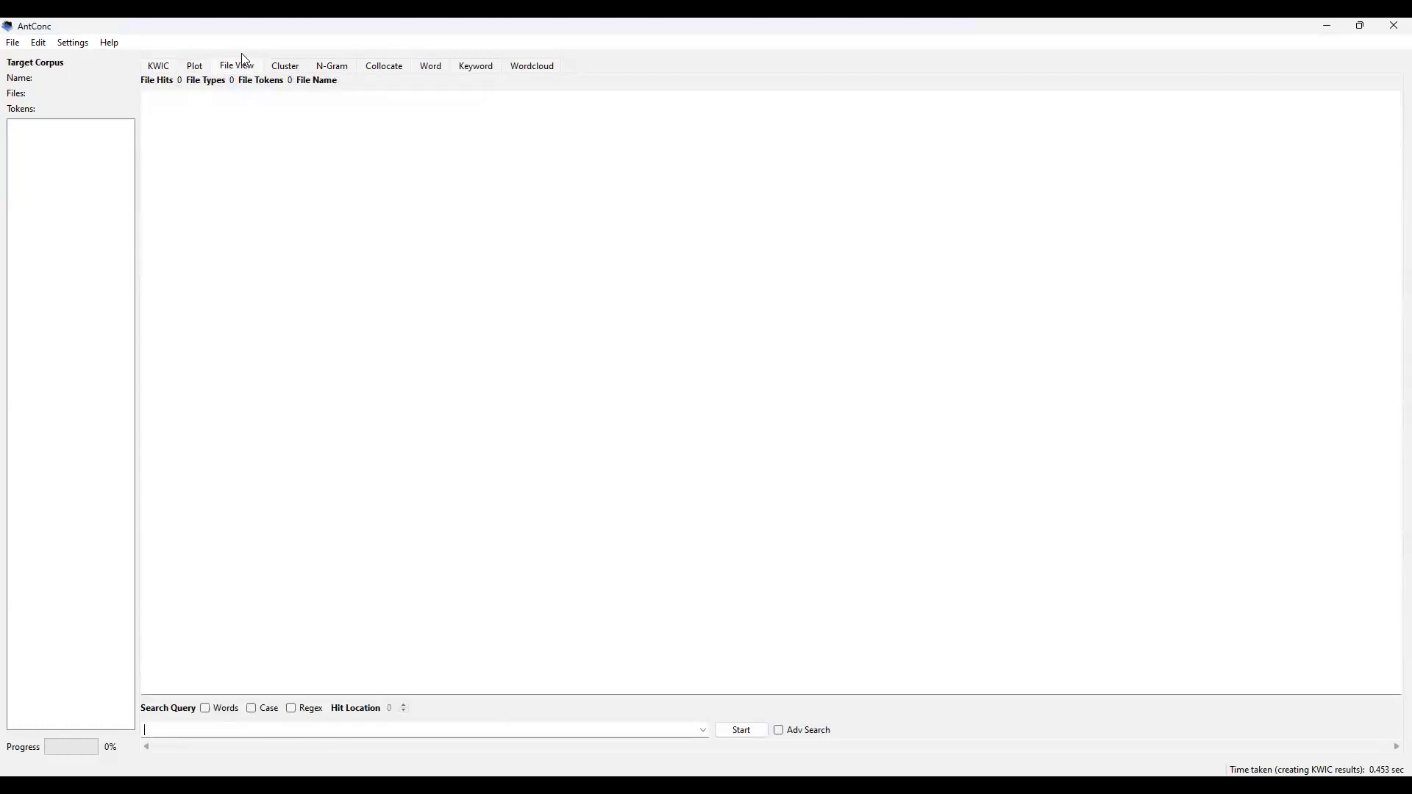
click(285, 68)
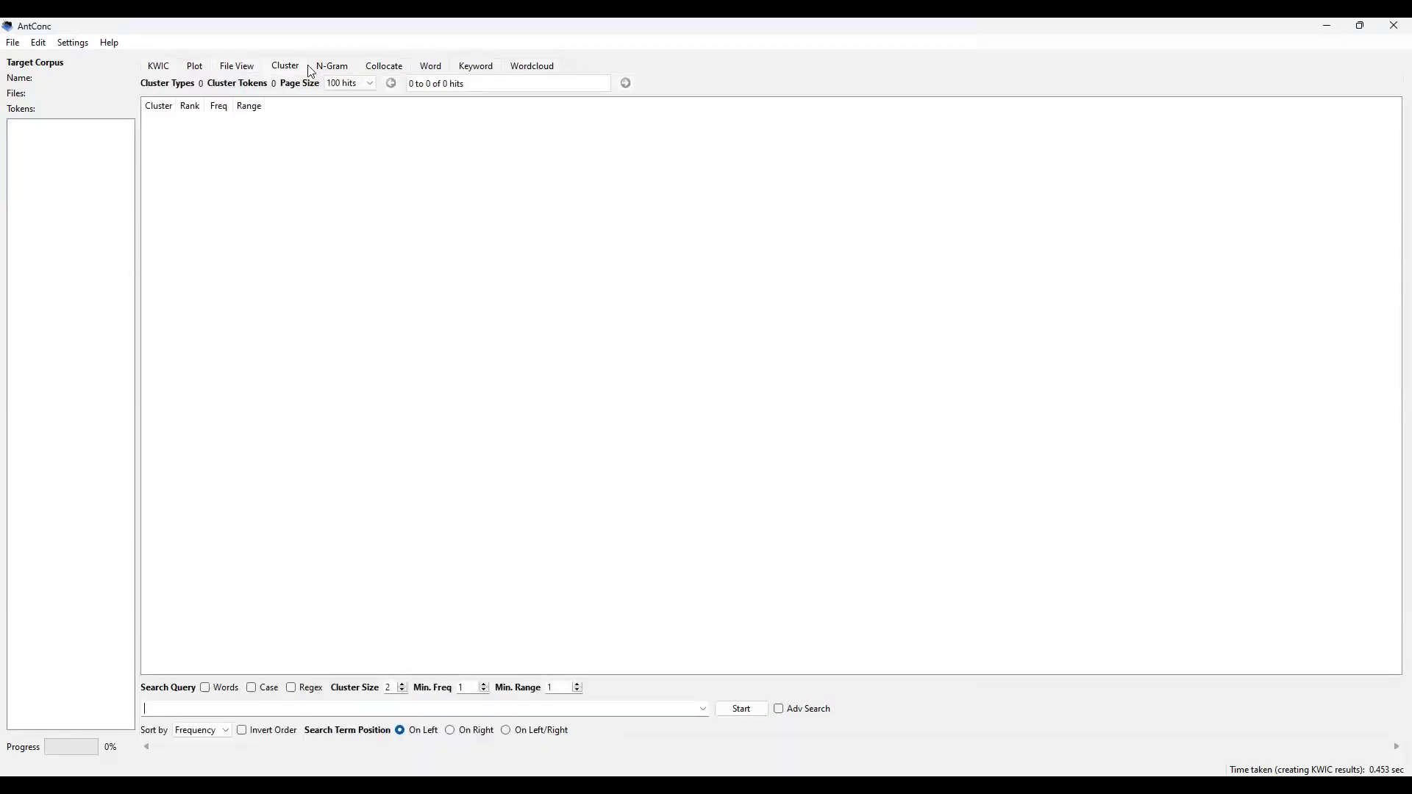
click(331, 70)
click(381, 71)
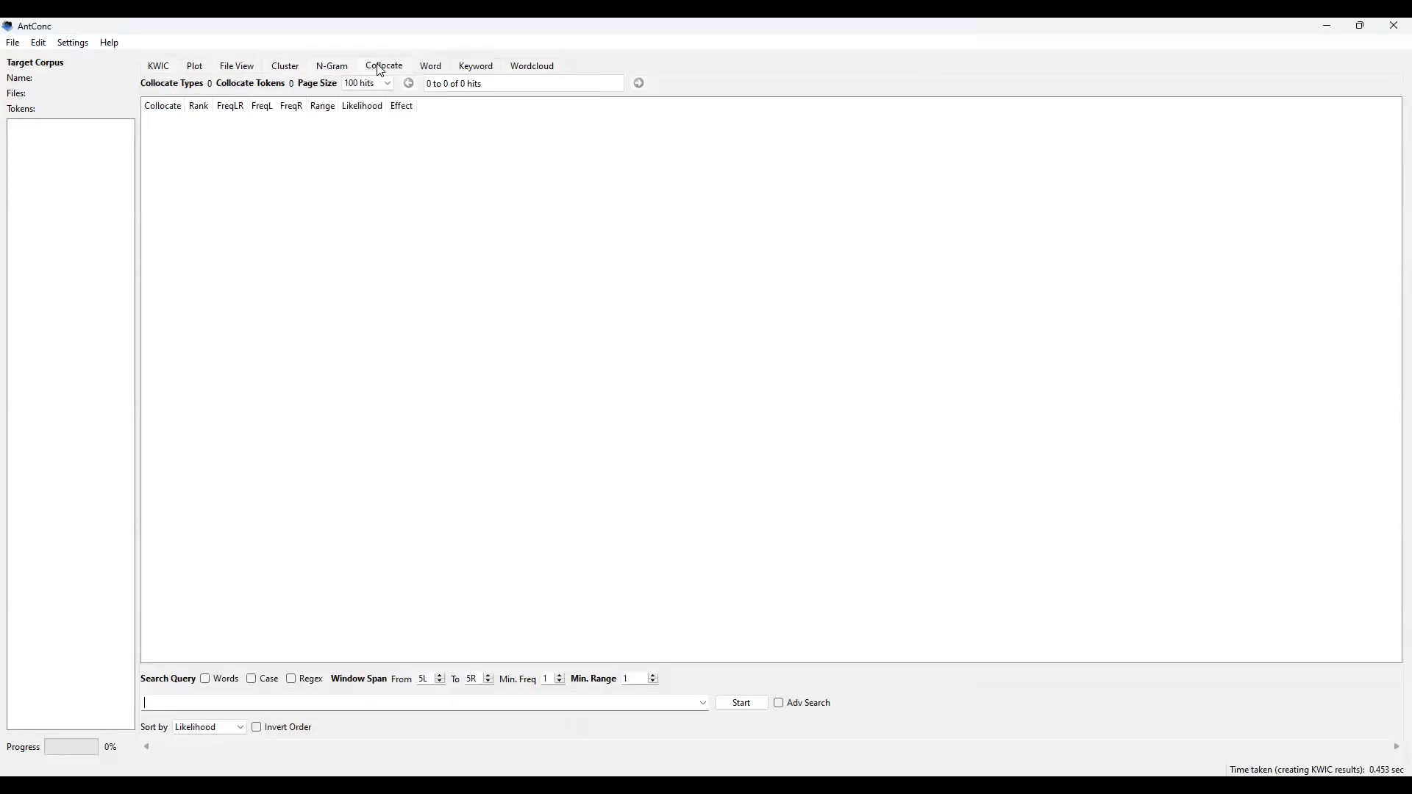
click(430, 68)
click(475, 70)
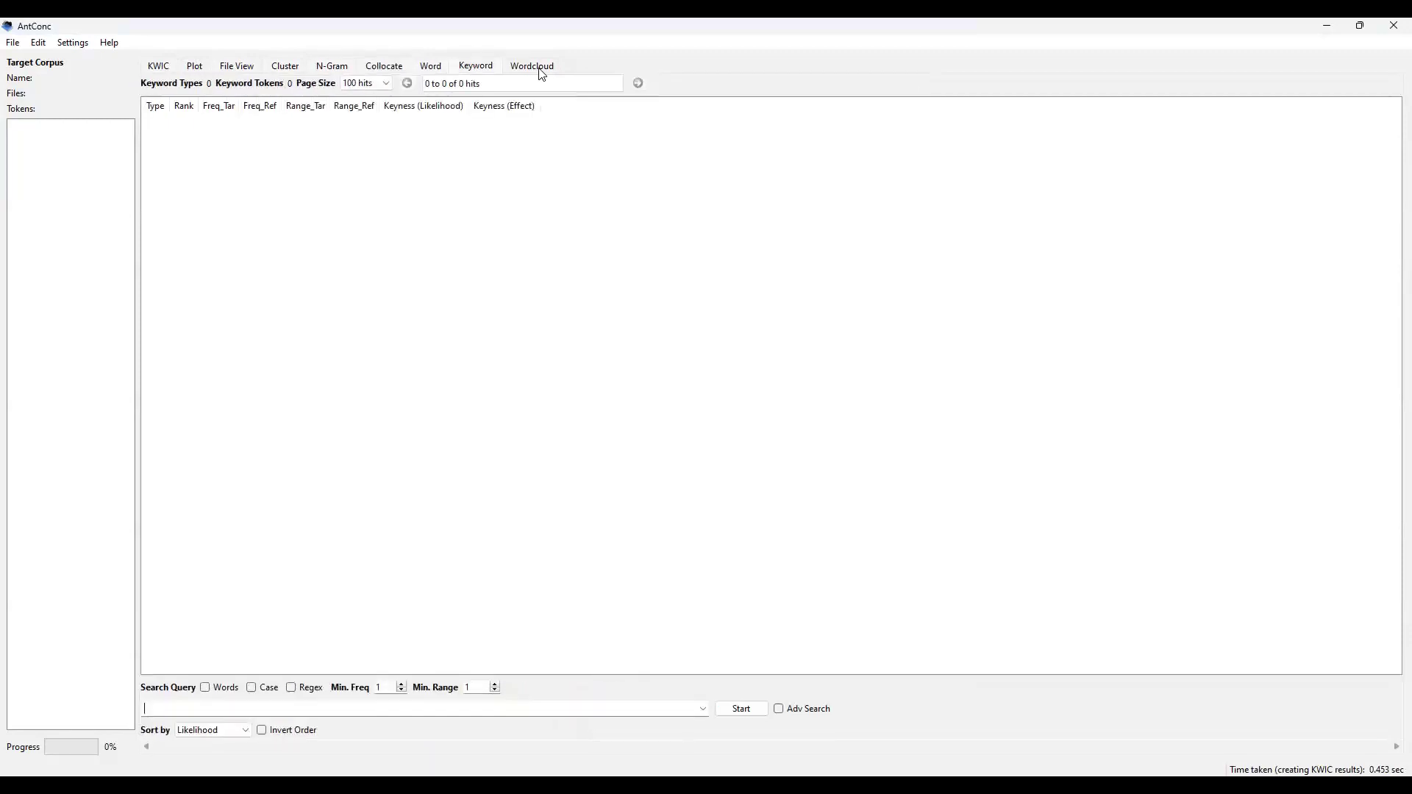
click(542, 72)
click(159, 67)
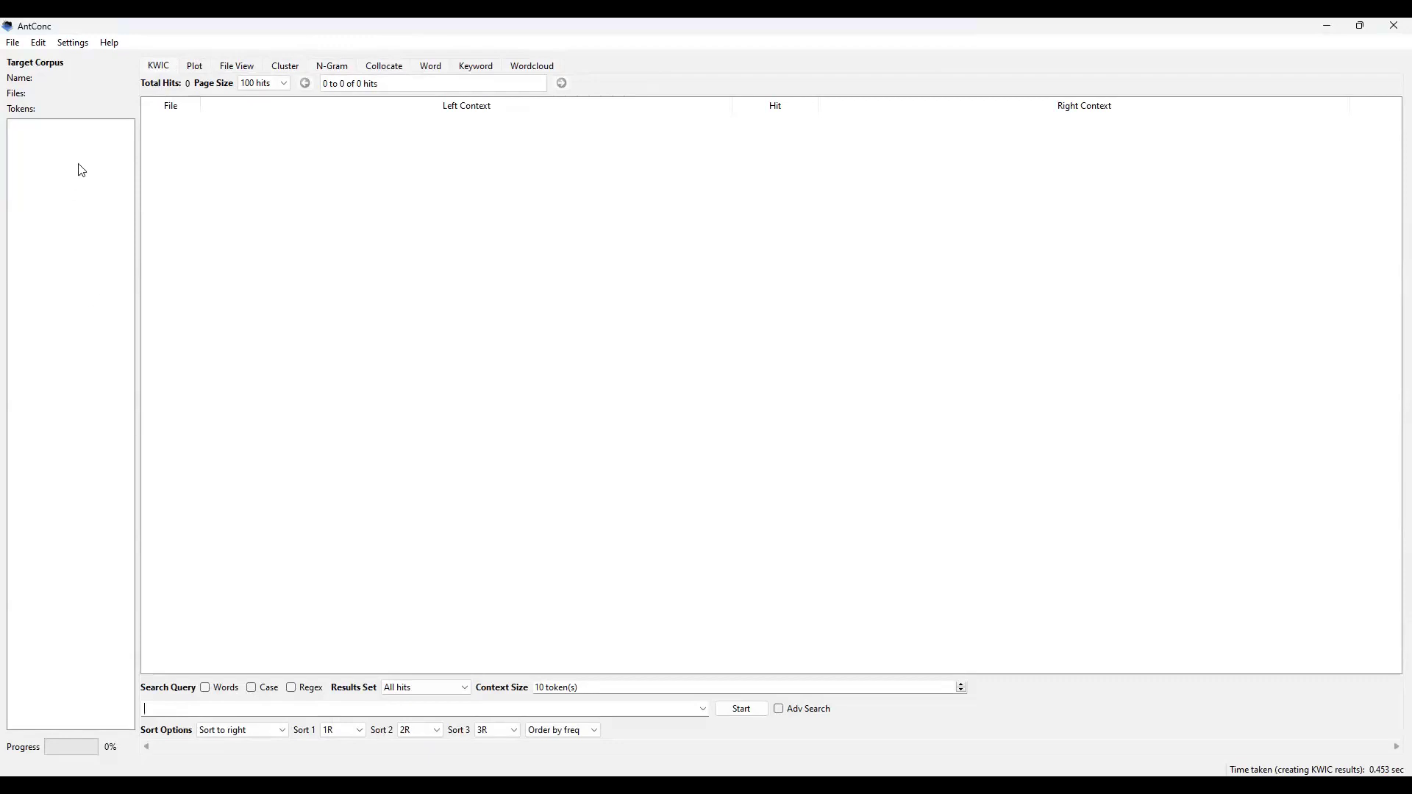
Step: Load the text files BROWN_A to BROWN_R from the brown_corpus_untagged folder as a quick corpus
click(13, 46)
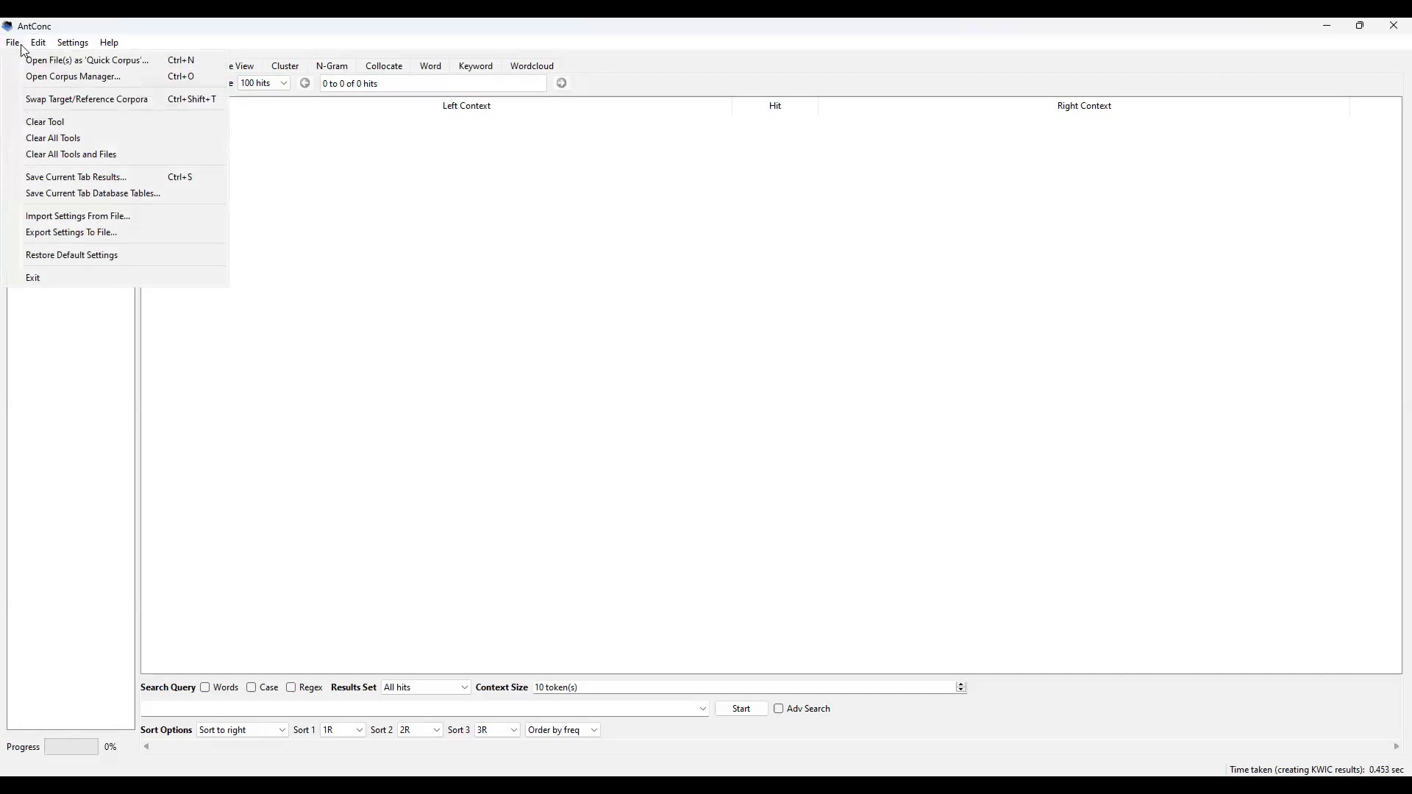
click(78, 65)
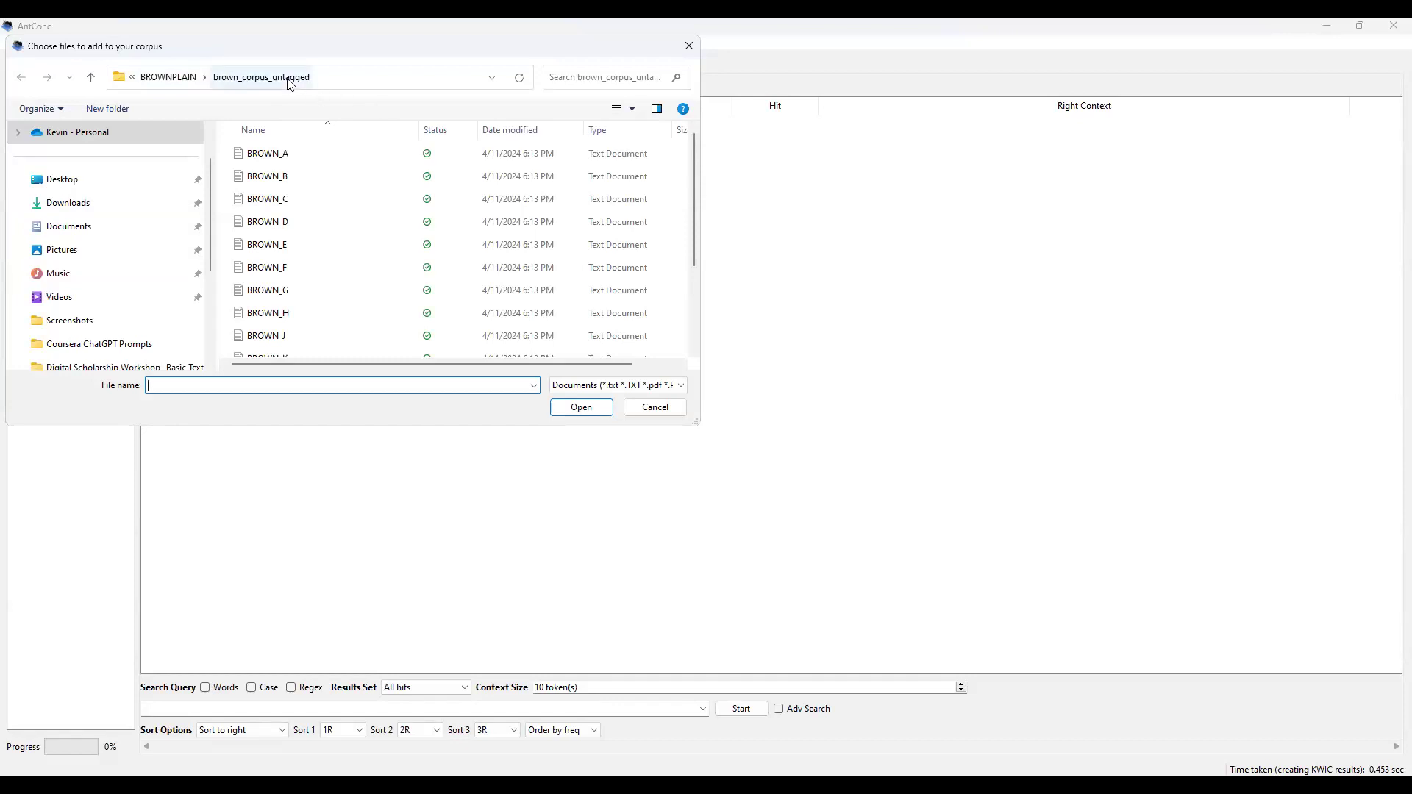
click(291, 153)
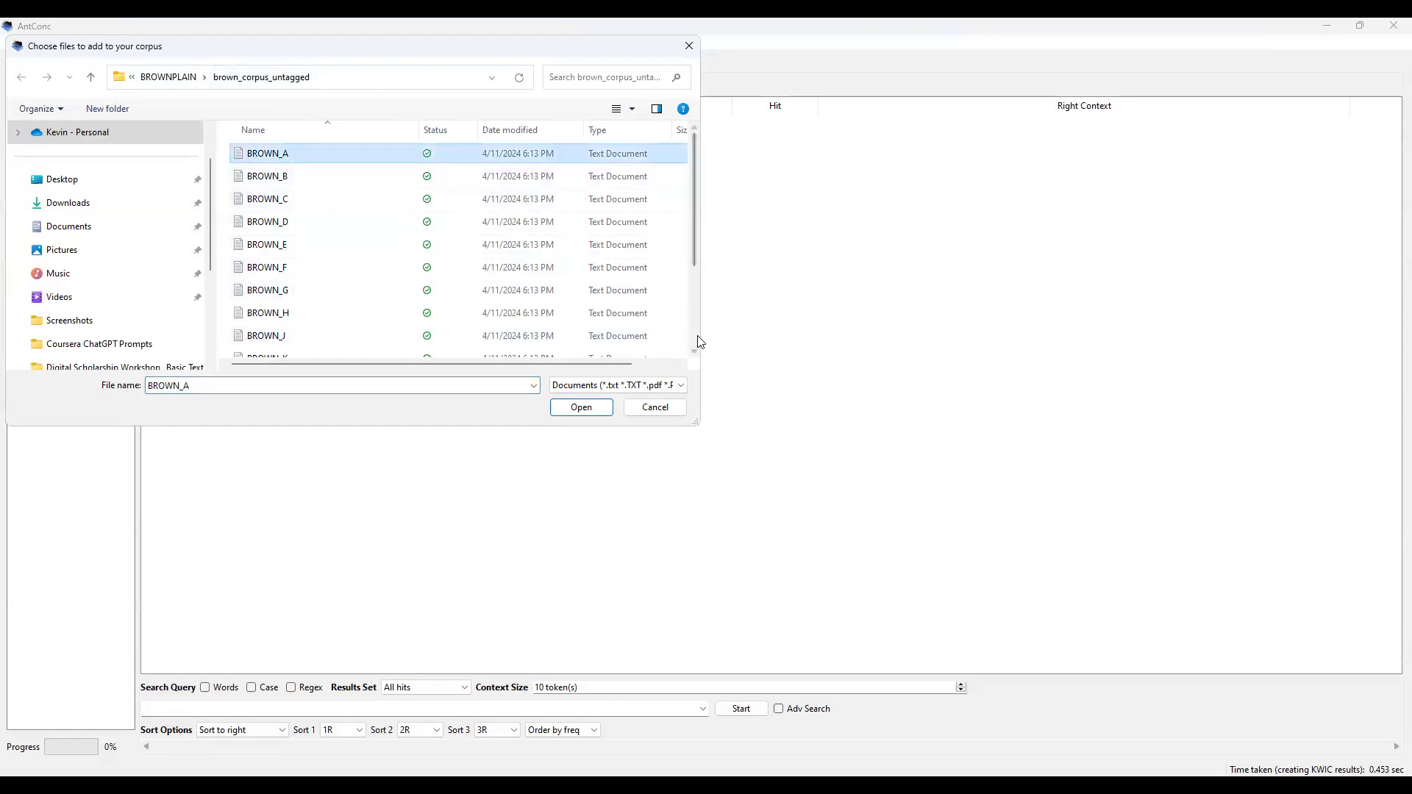
scroll(691, 336, down, 2)
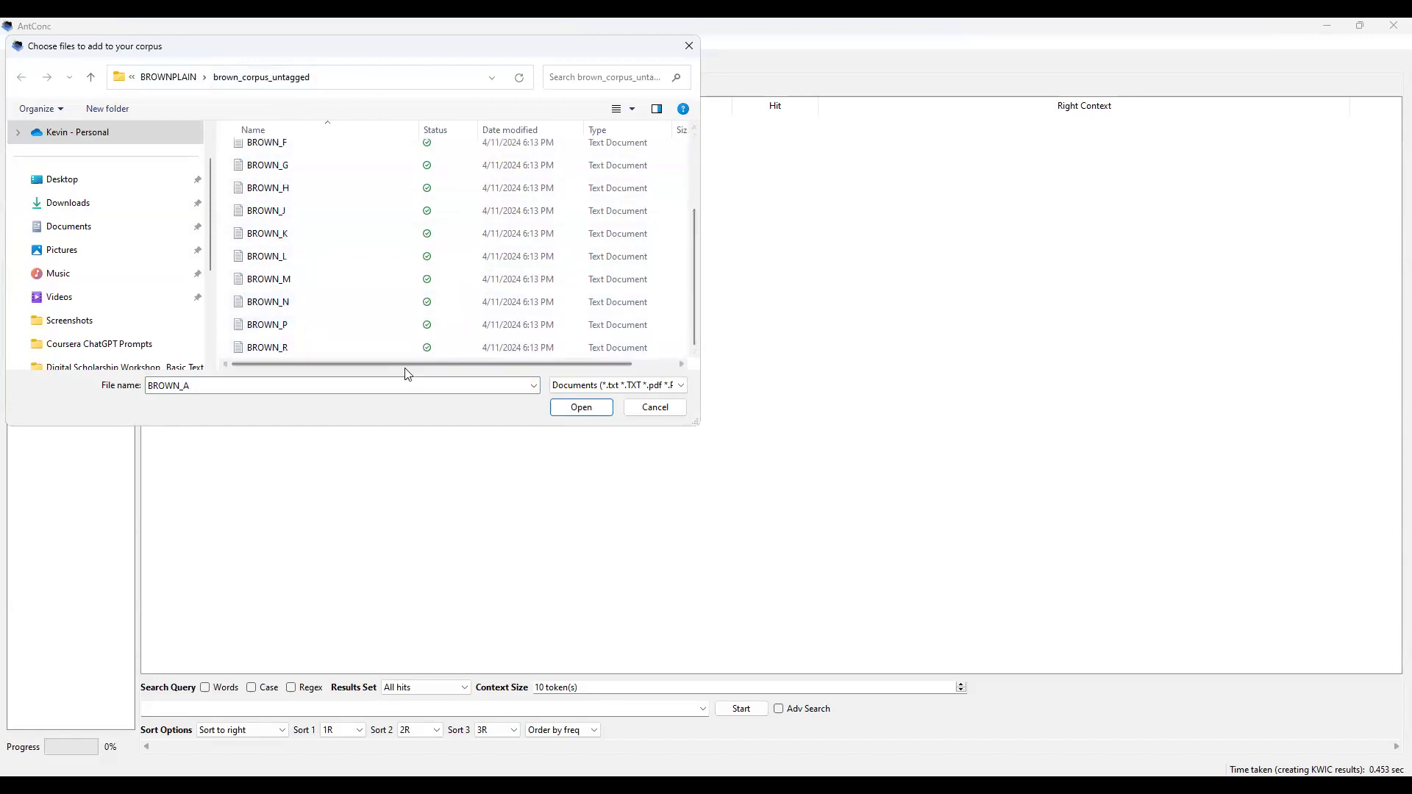
shift+click(368, 348)
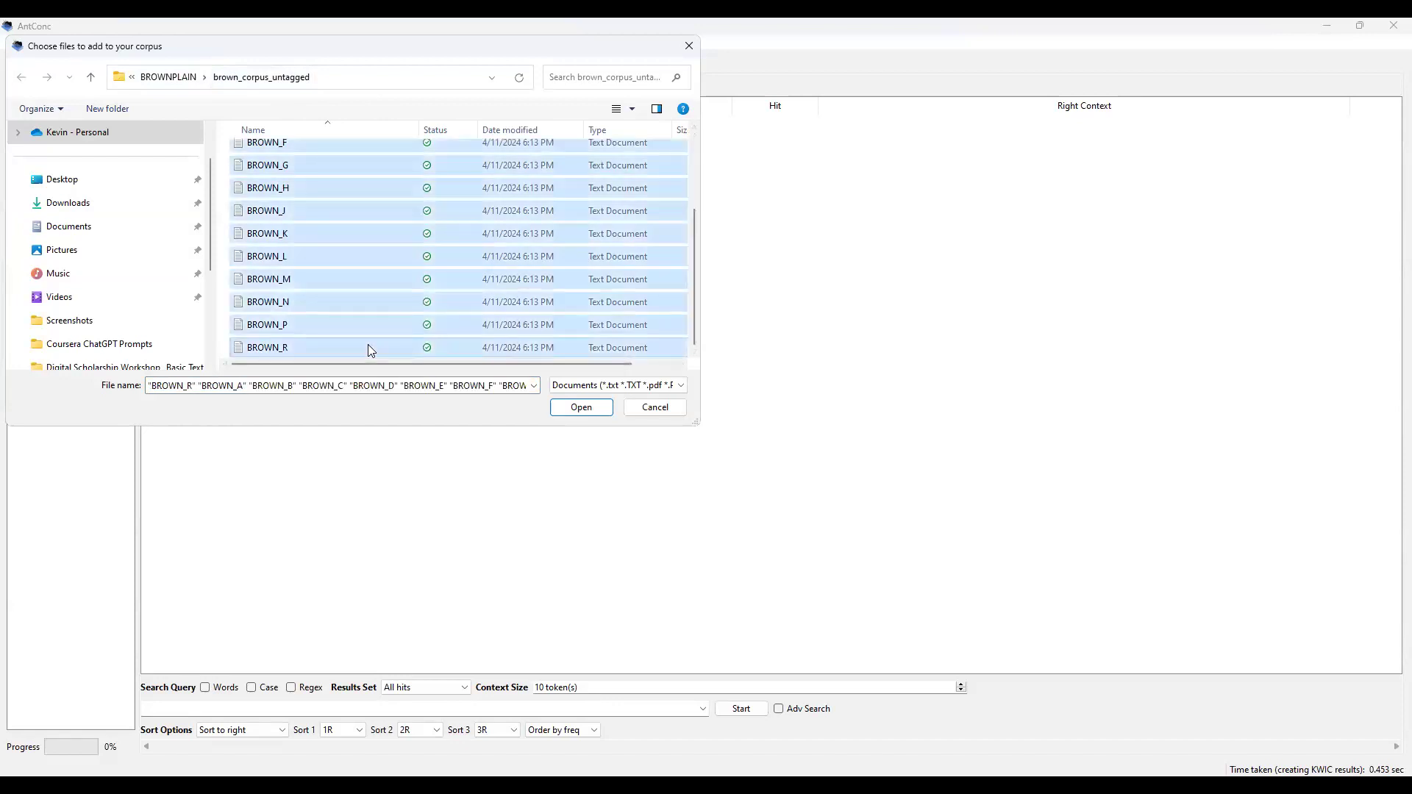
click(582, 408)
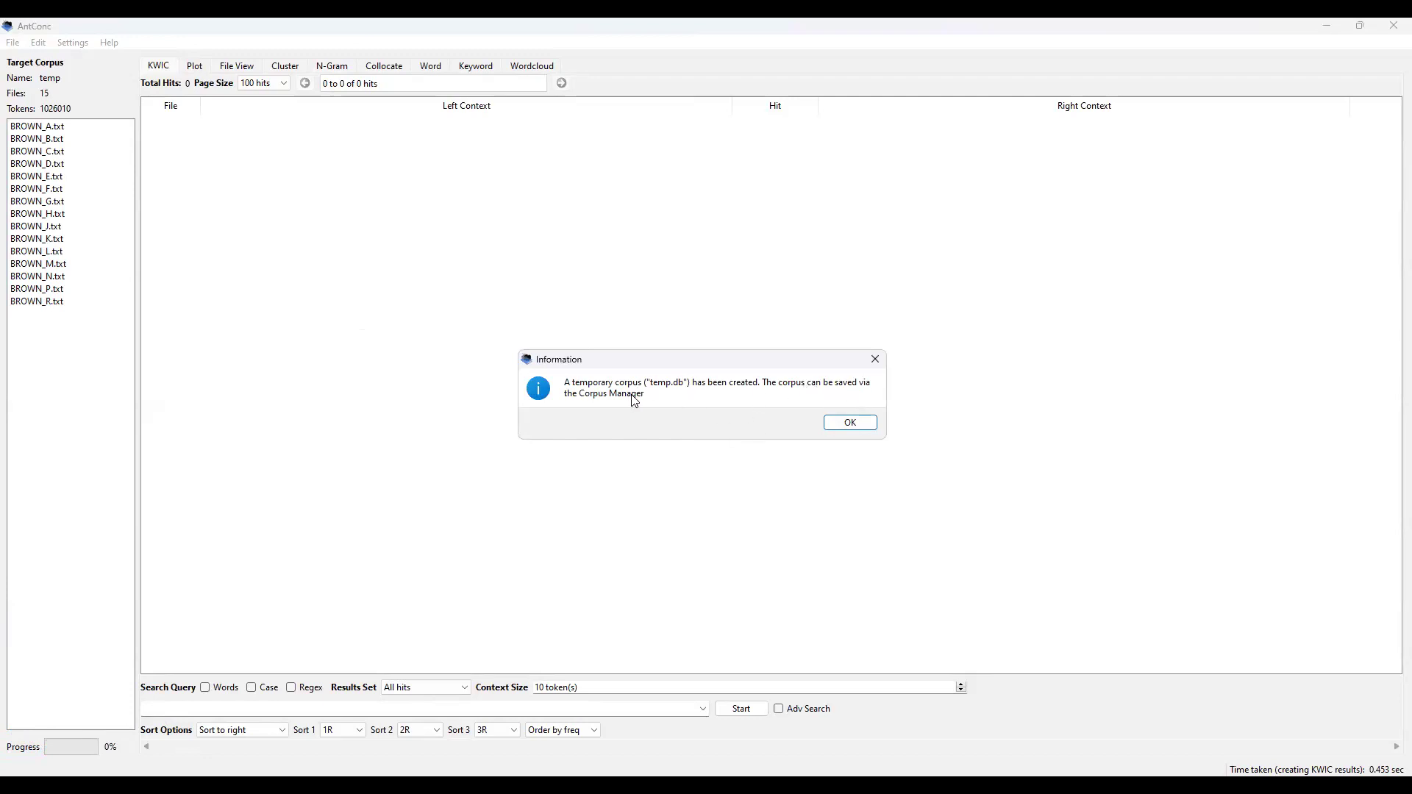
click(850, 423)
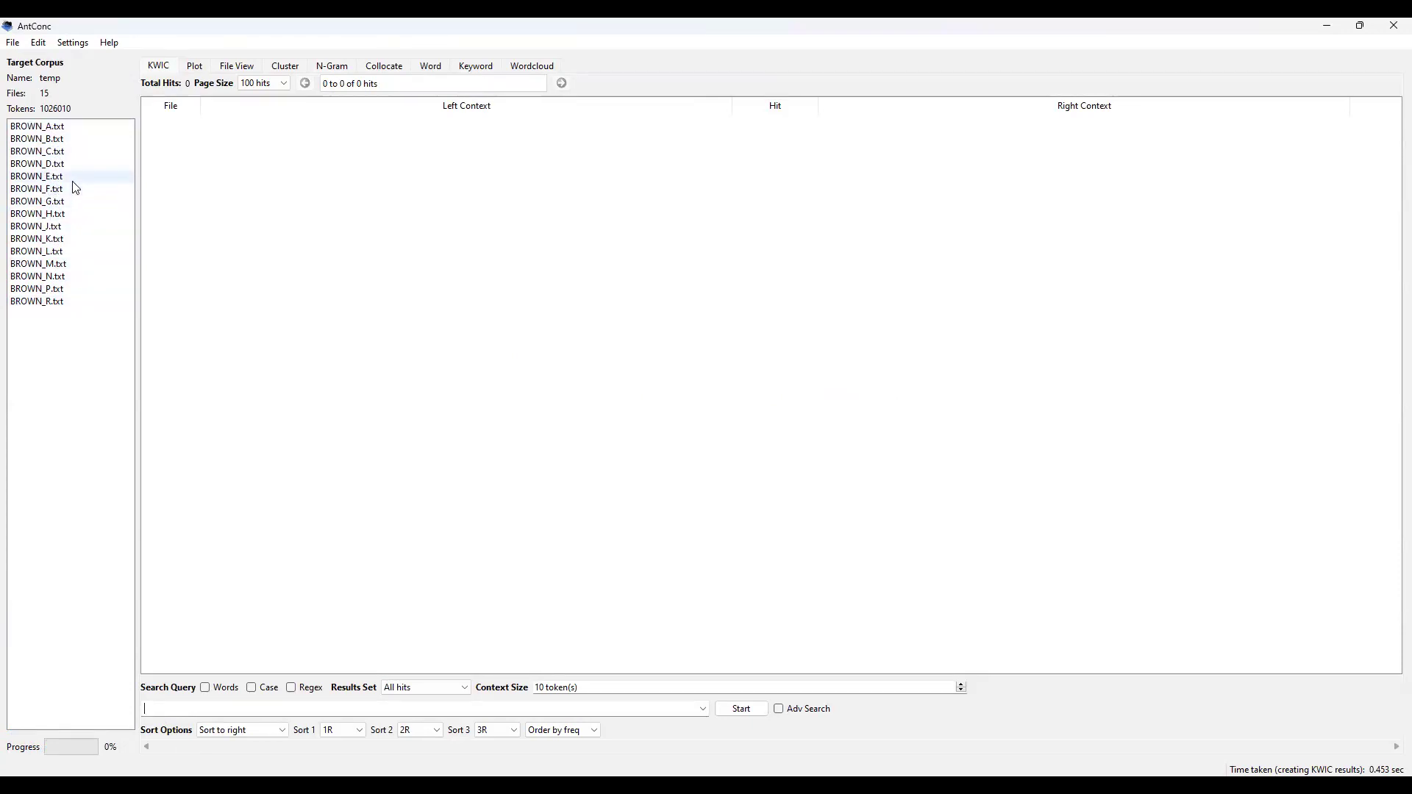
Step: Review the Colors and Files categories in the global settings and close them
click(74, 42)
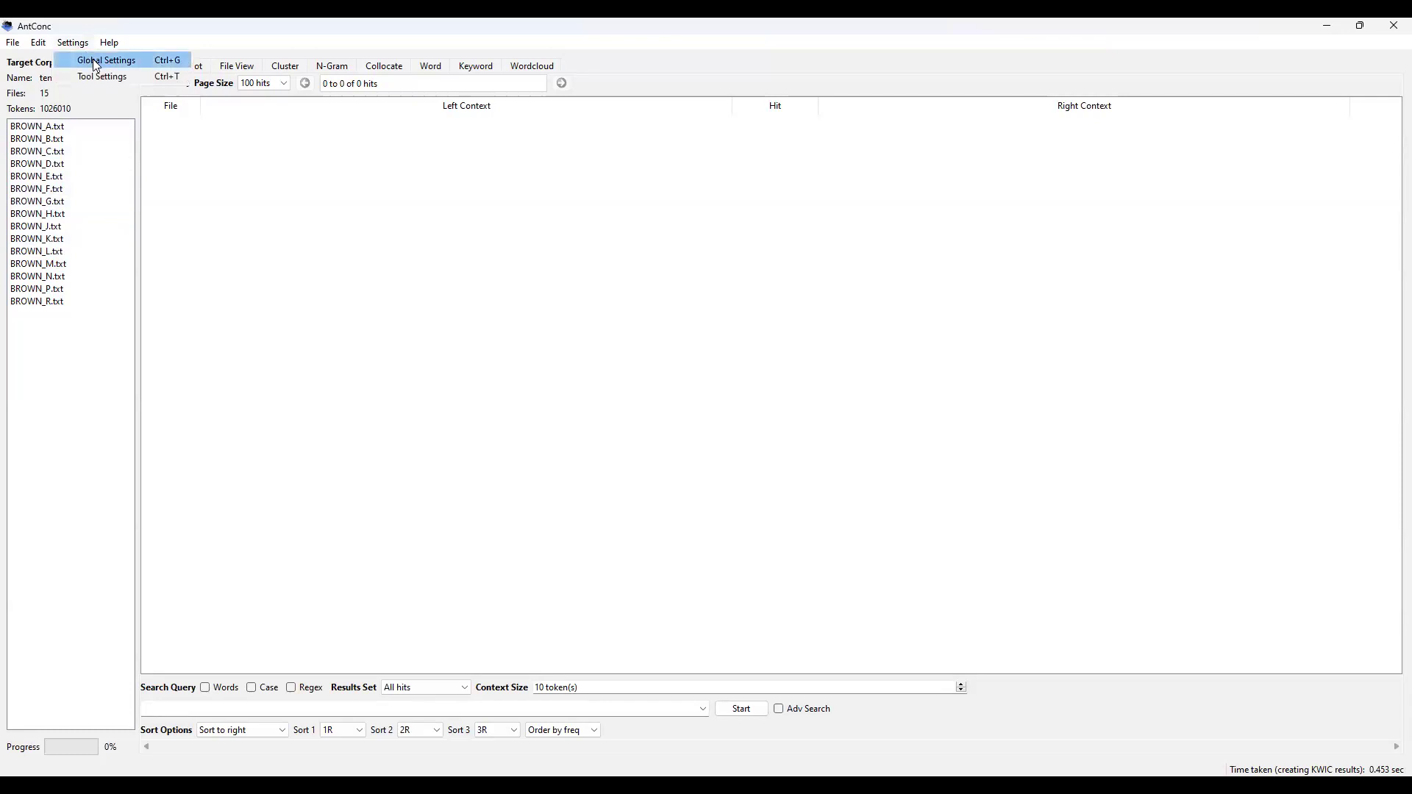
click(96, 66)
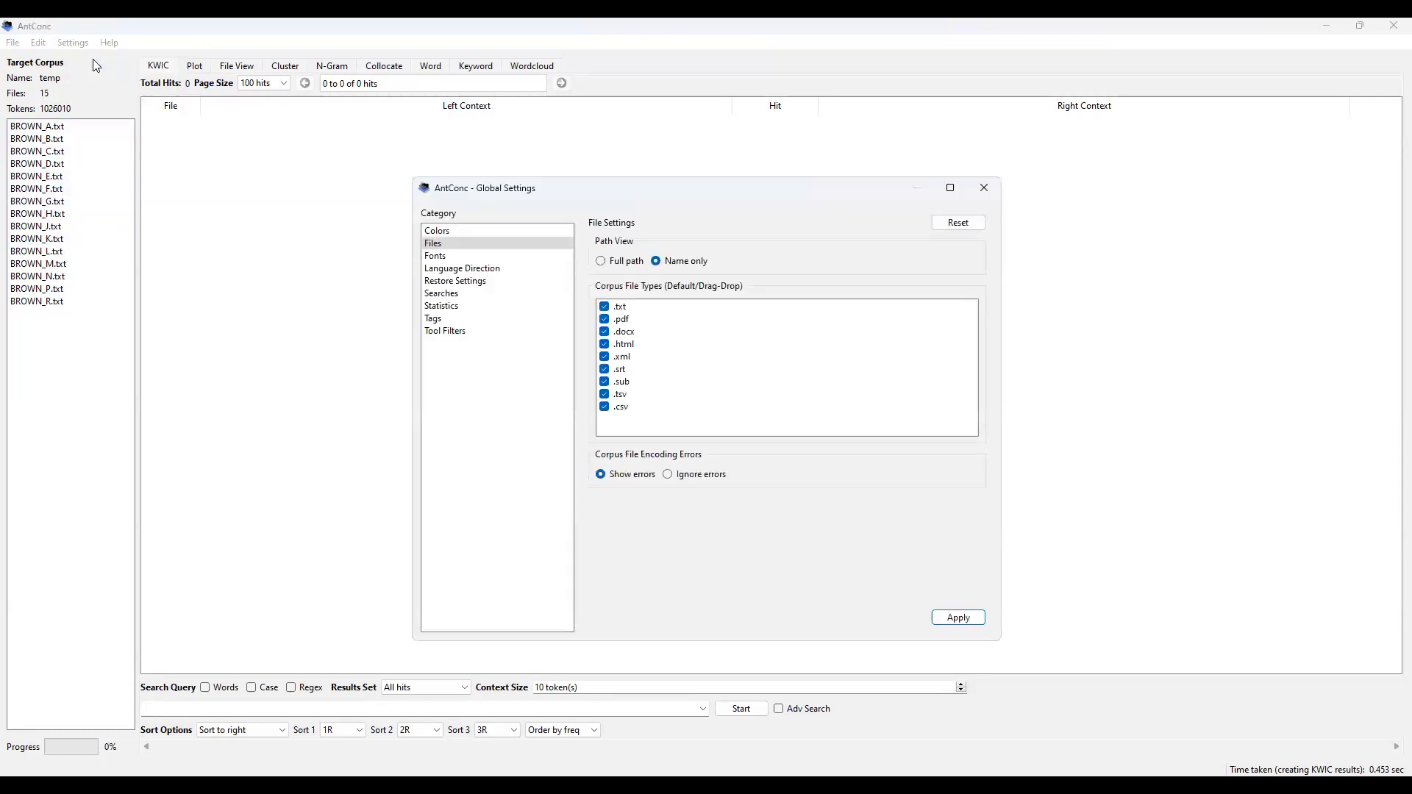
click(447, 231)
click(451, 245)
click(985, 190)
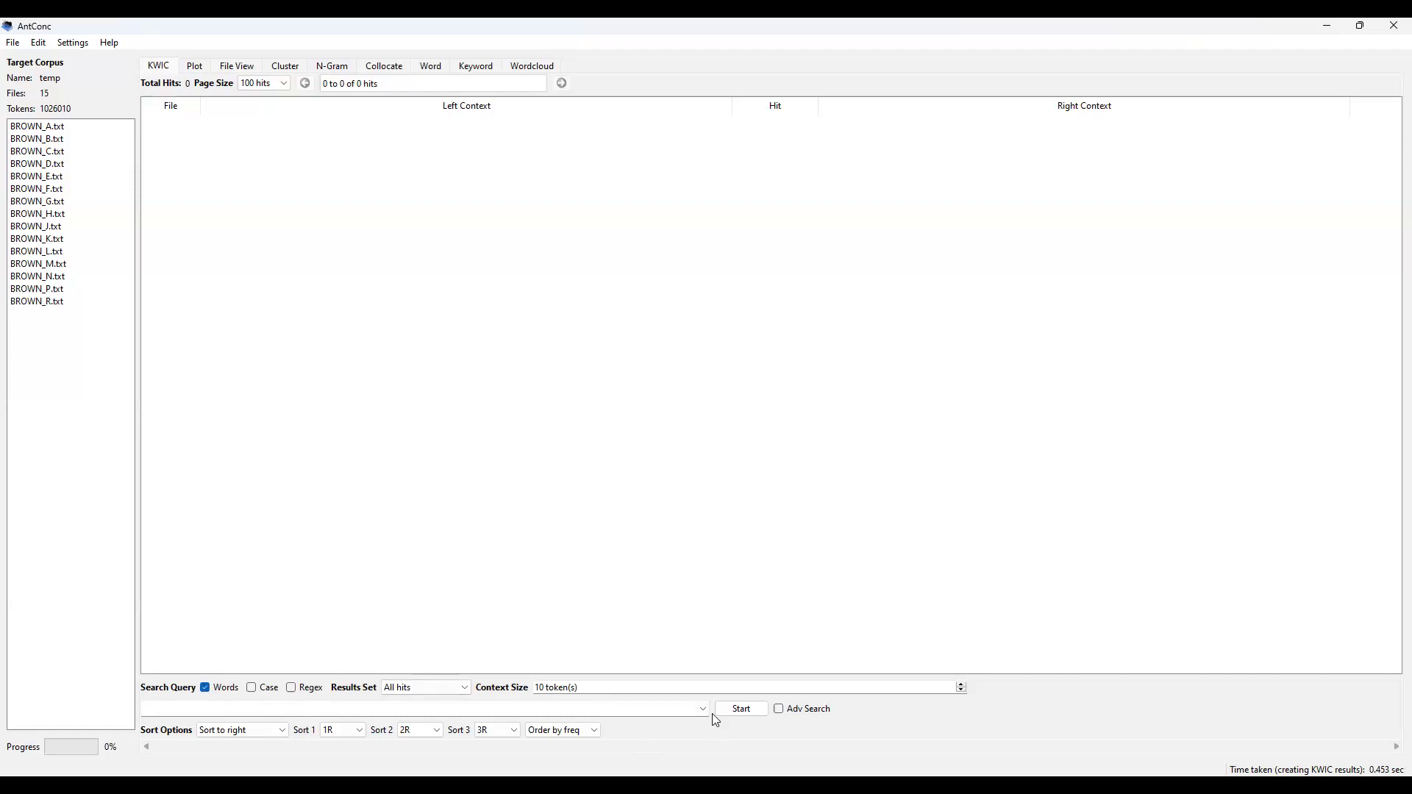
click(743, 710)
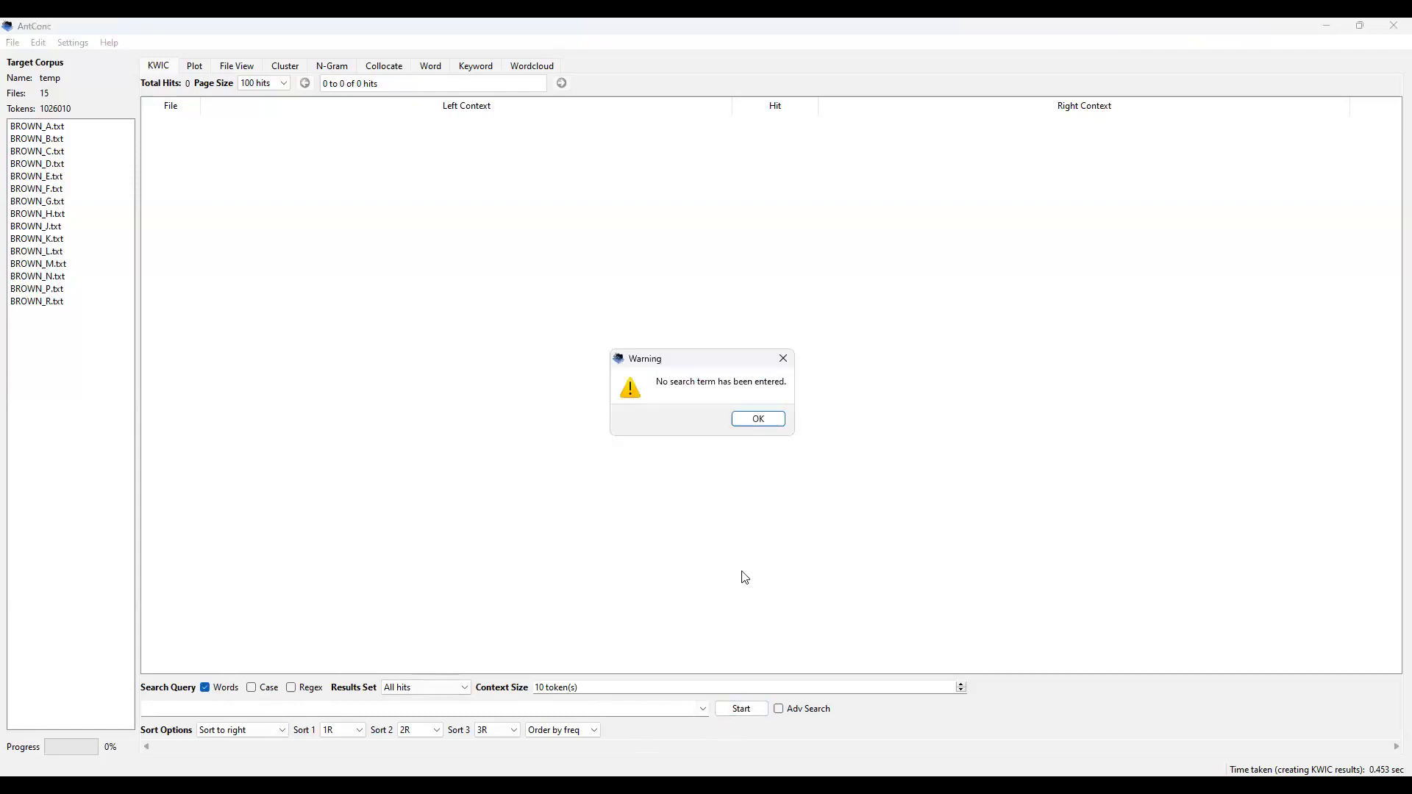
click(761, 421)
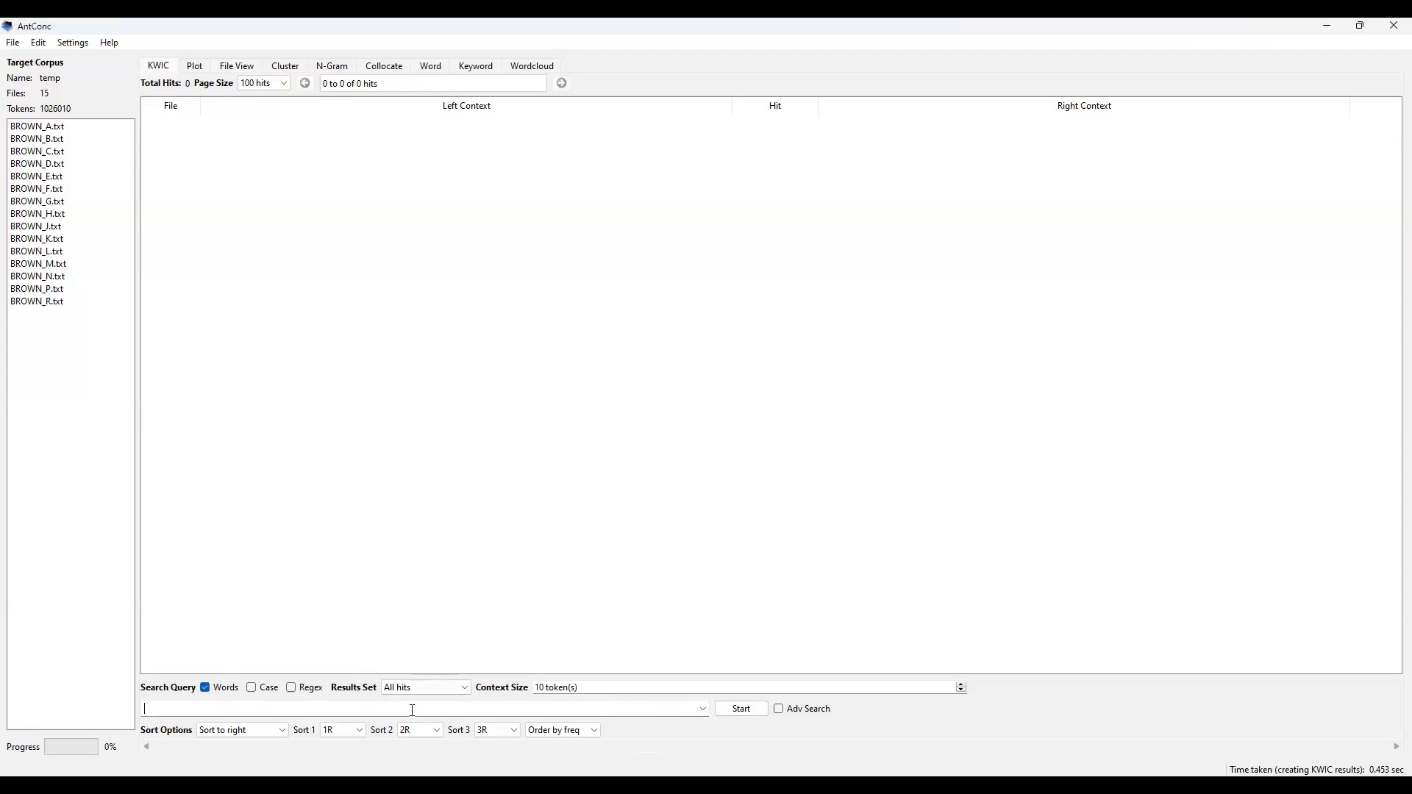
click(744, 709)
key(Return)
Step: Run a KWIC search for "process" with whole-word matching turned off
text(process)
click(206, 691)
click(739, 712)
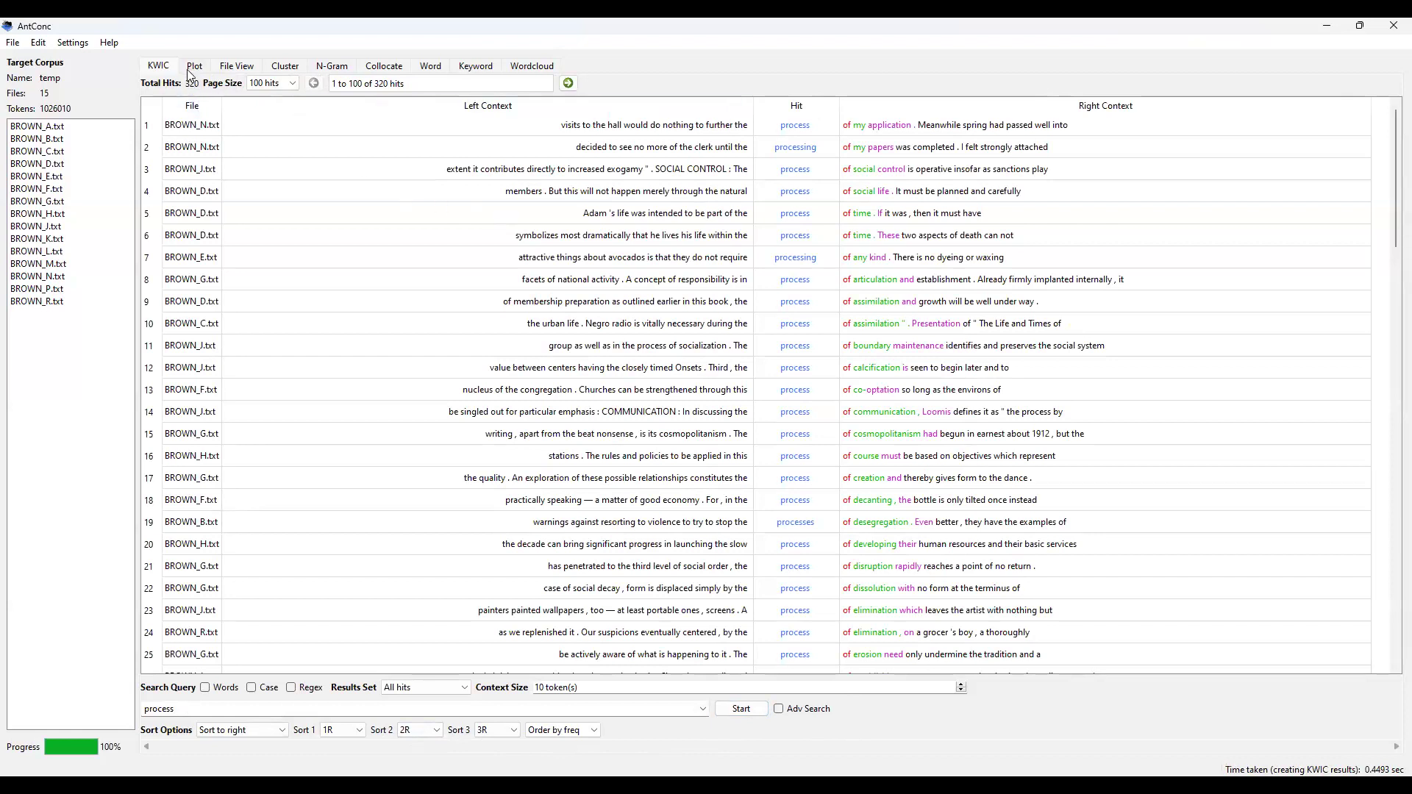
Step: Set the KWIC page size to 500 hits and browse further down the concordance lines
click(278, 87)
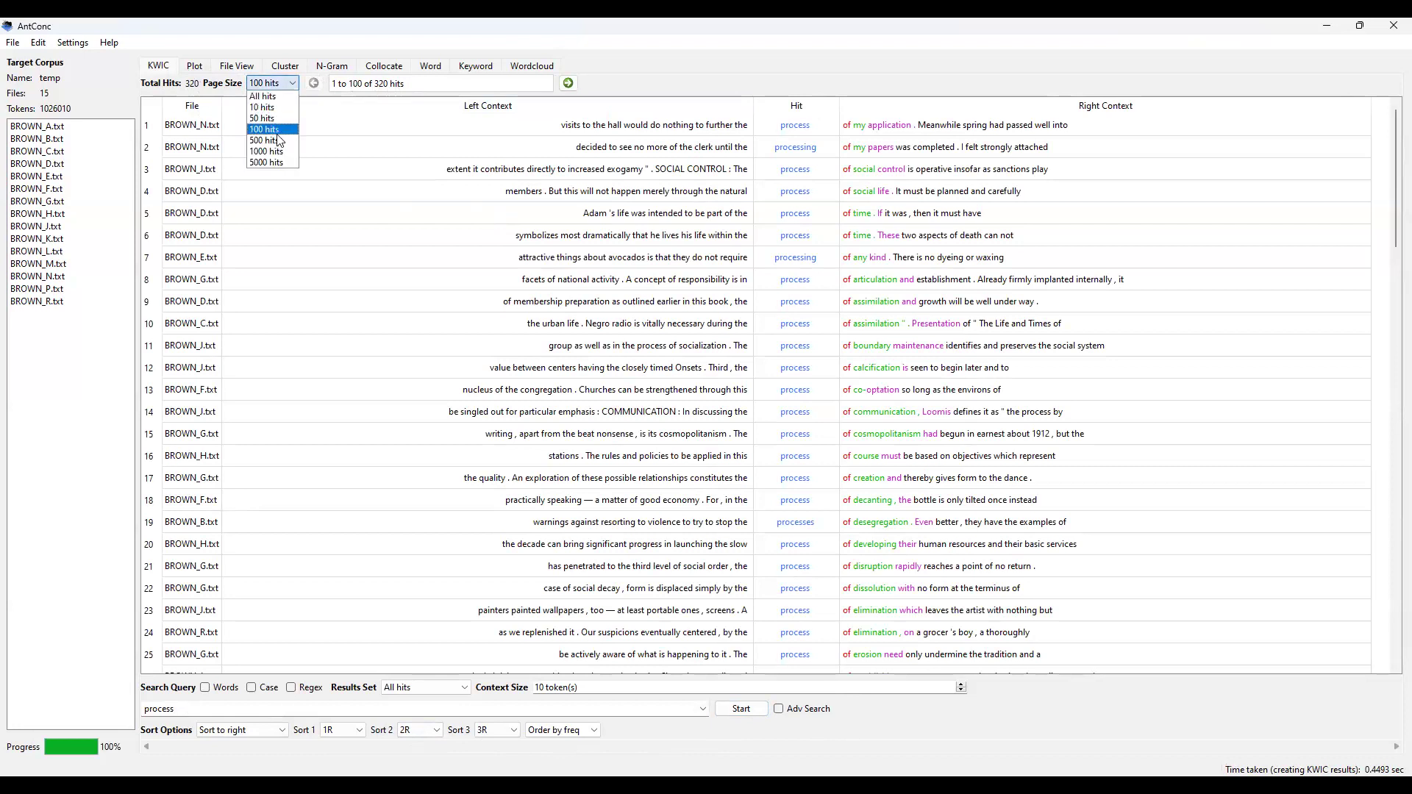
click(279, 141)
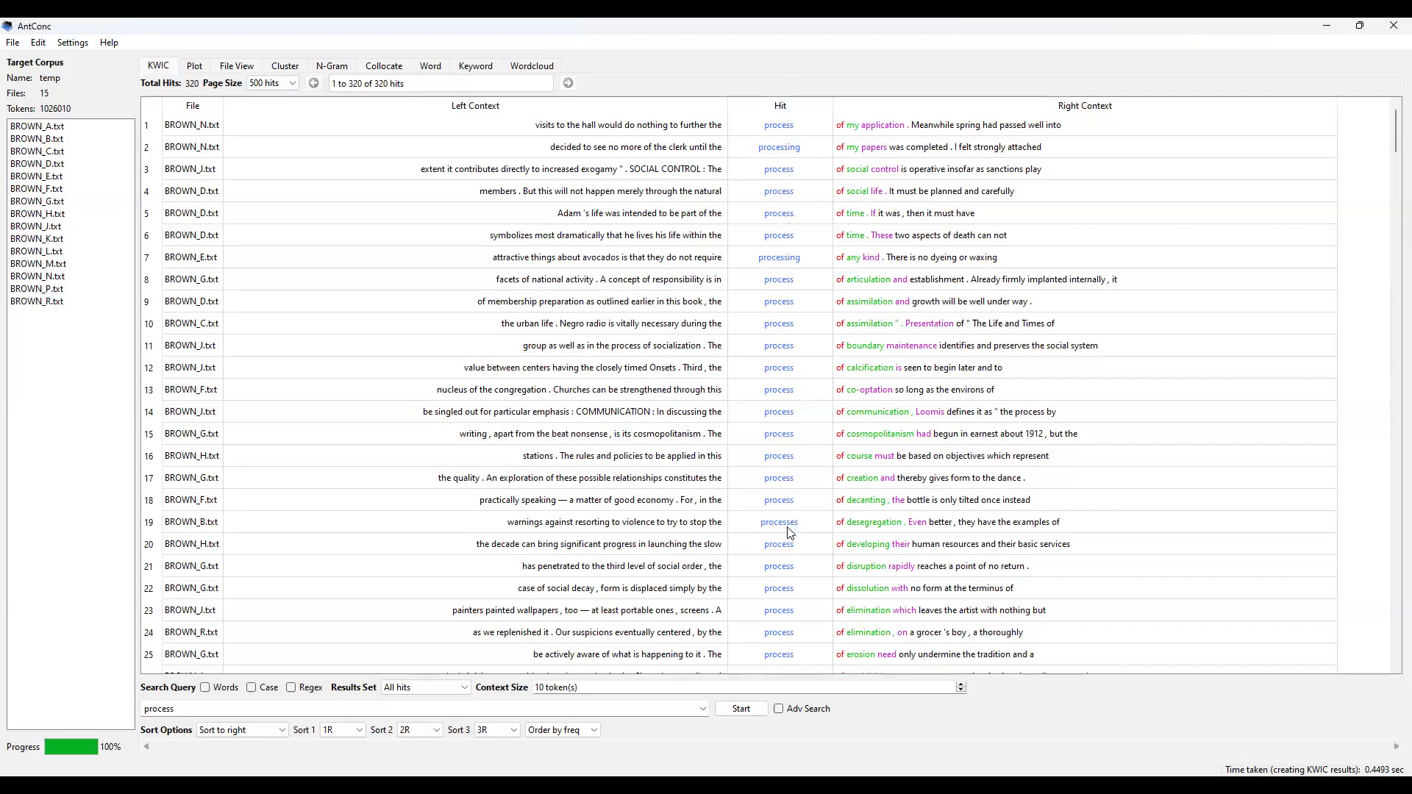
click(1392, 606)
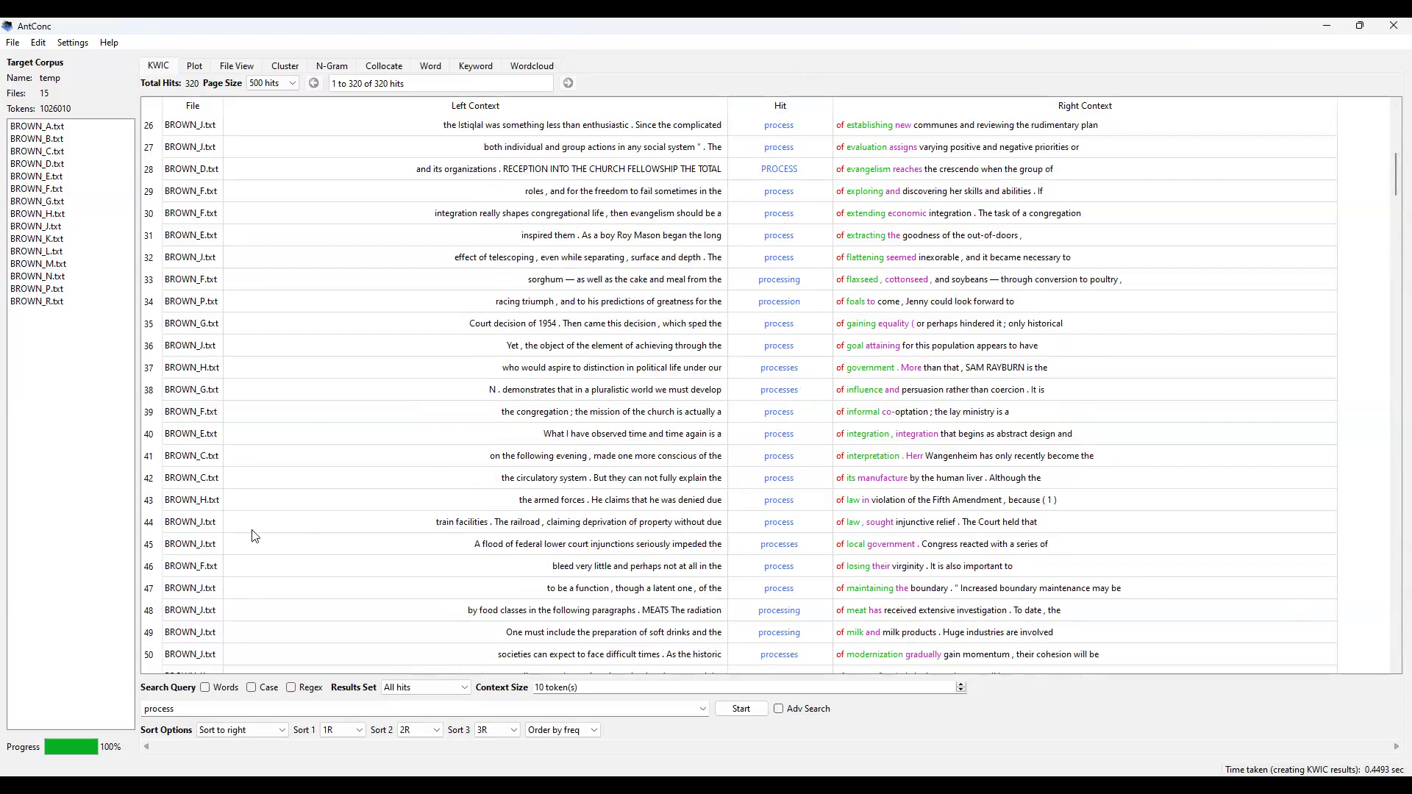
Step: Rerun the "process" search with whole-word matching on, and again with case sensitivity also on
click(206, 688)
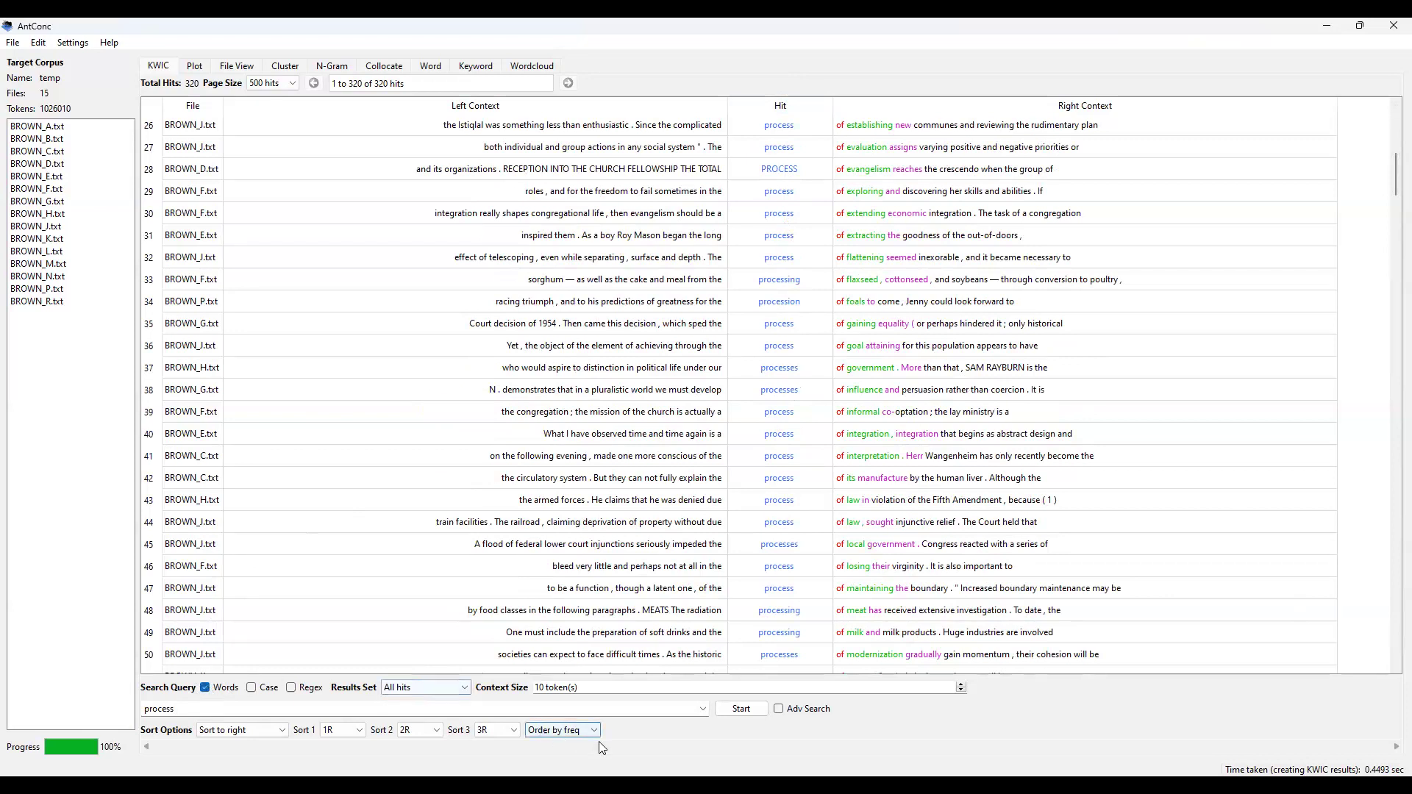
click(742, 709)
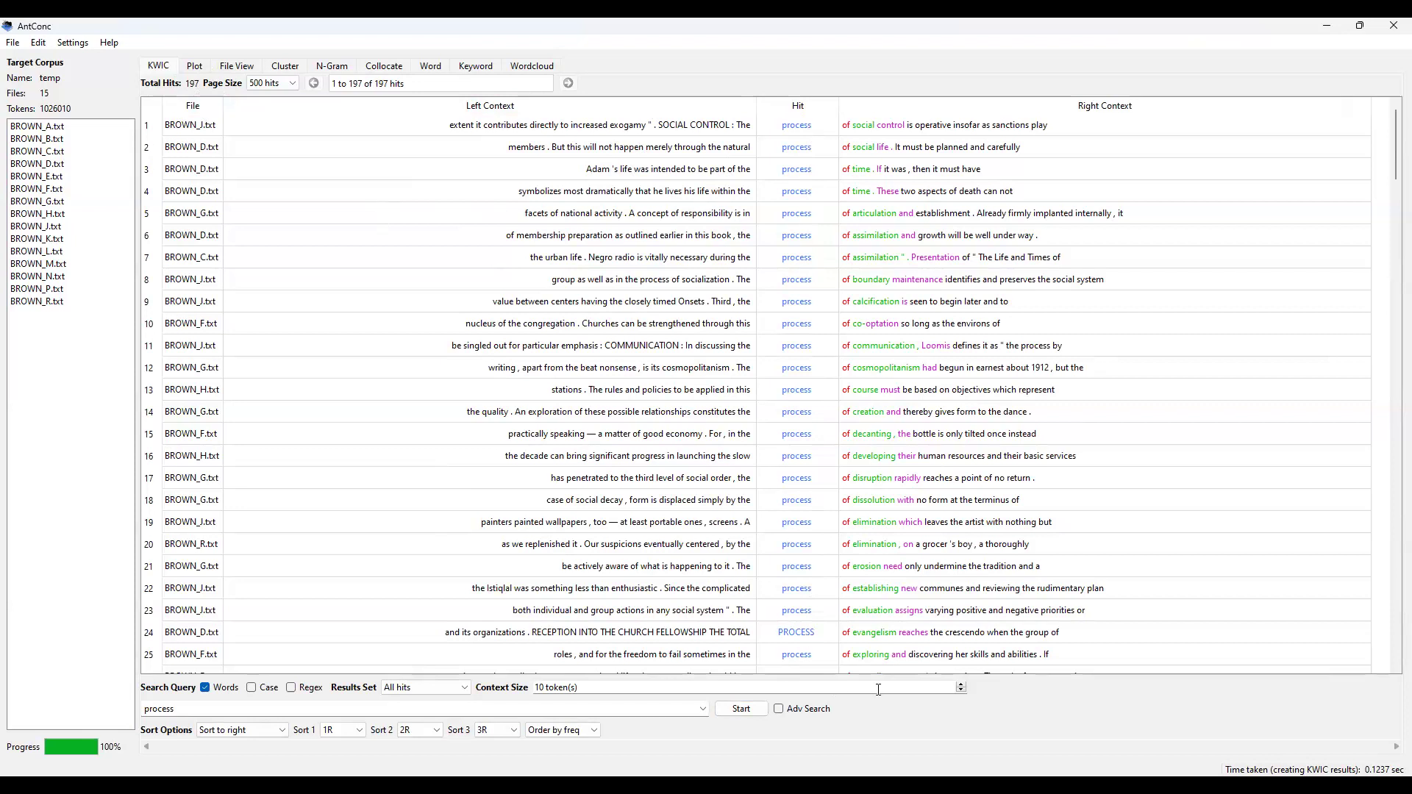
click(252, 688)
click(742, 710)
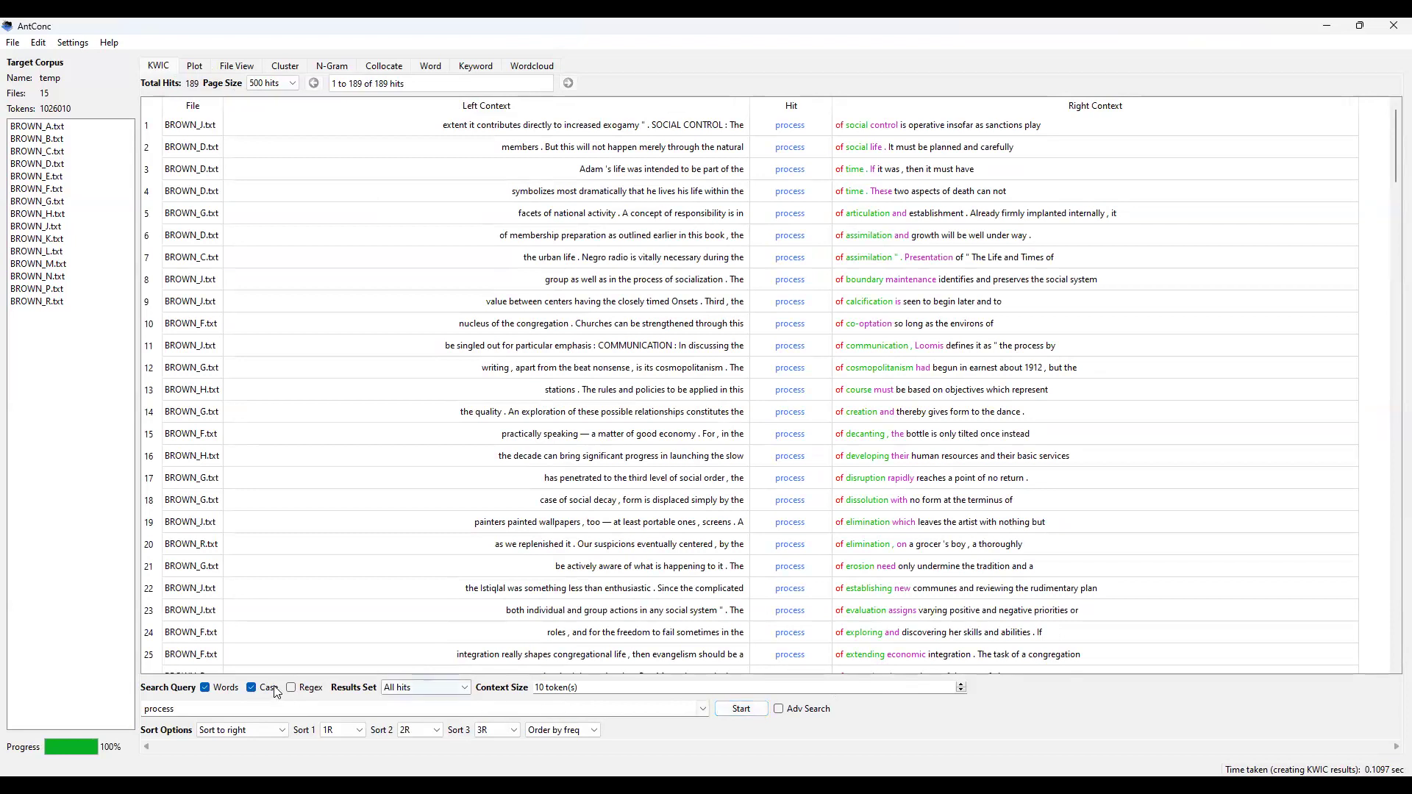
Step: Run the case-sensitive whole-word search for the capitalised form "Process"
drag(219, 707, 145, 709)
text(Process)
click(732, 715)
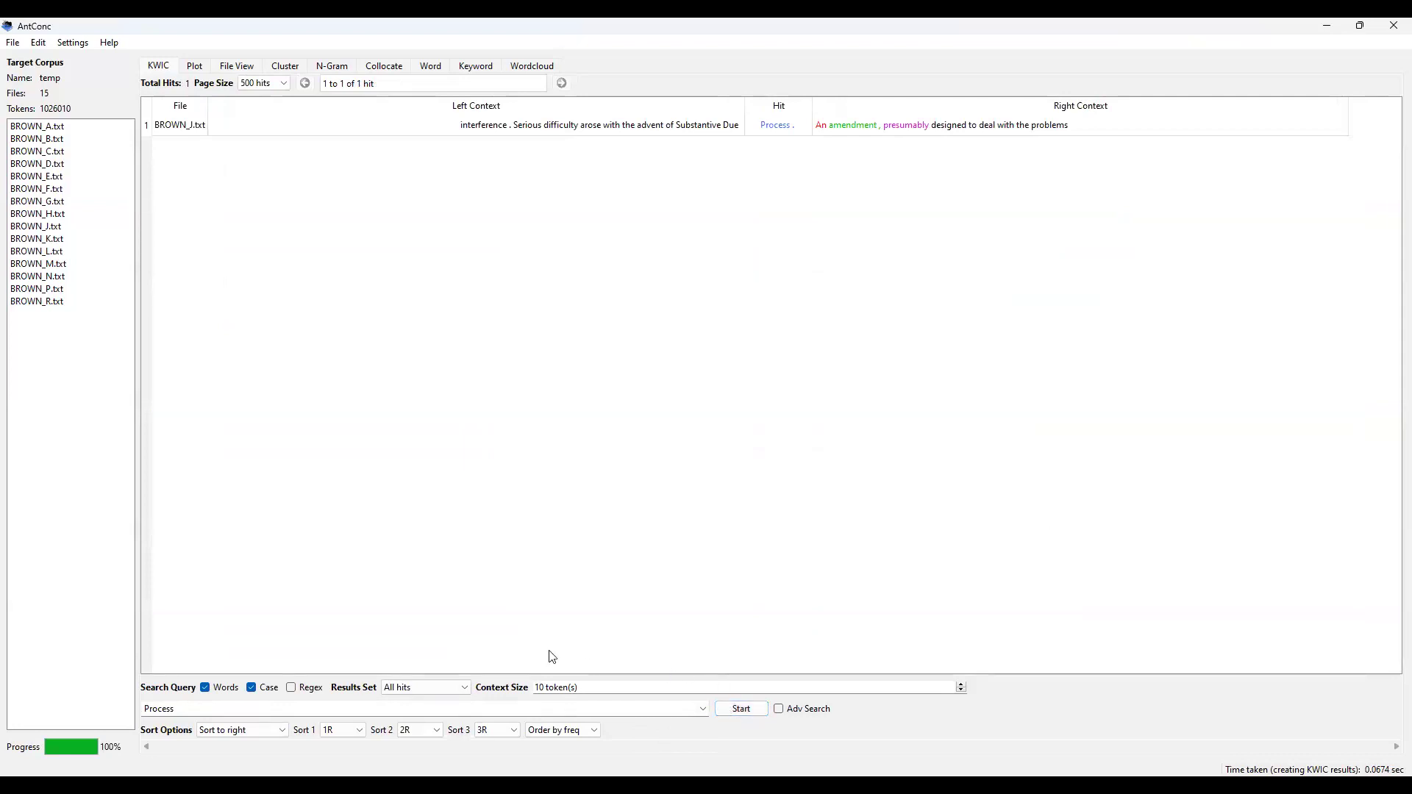
Step: Turn case sensitivity off and run the whole-word KWIC search for "process"
double_click(168, 712)
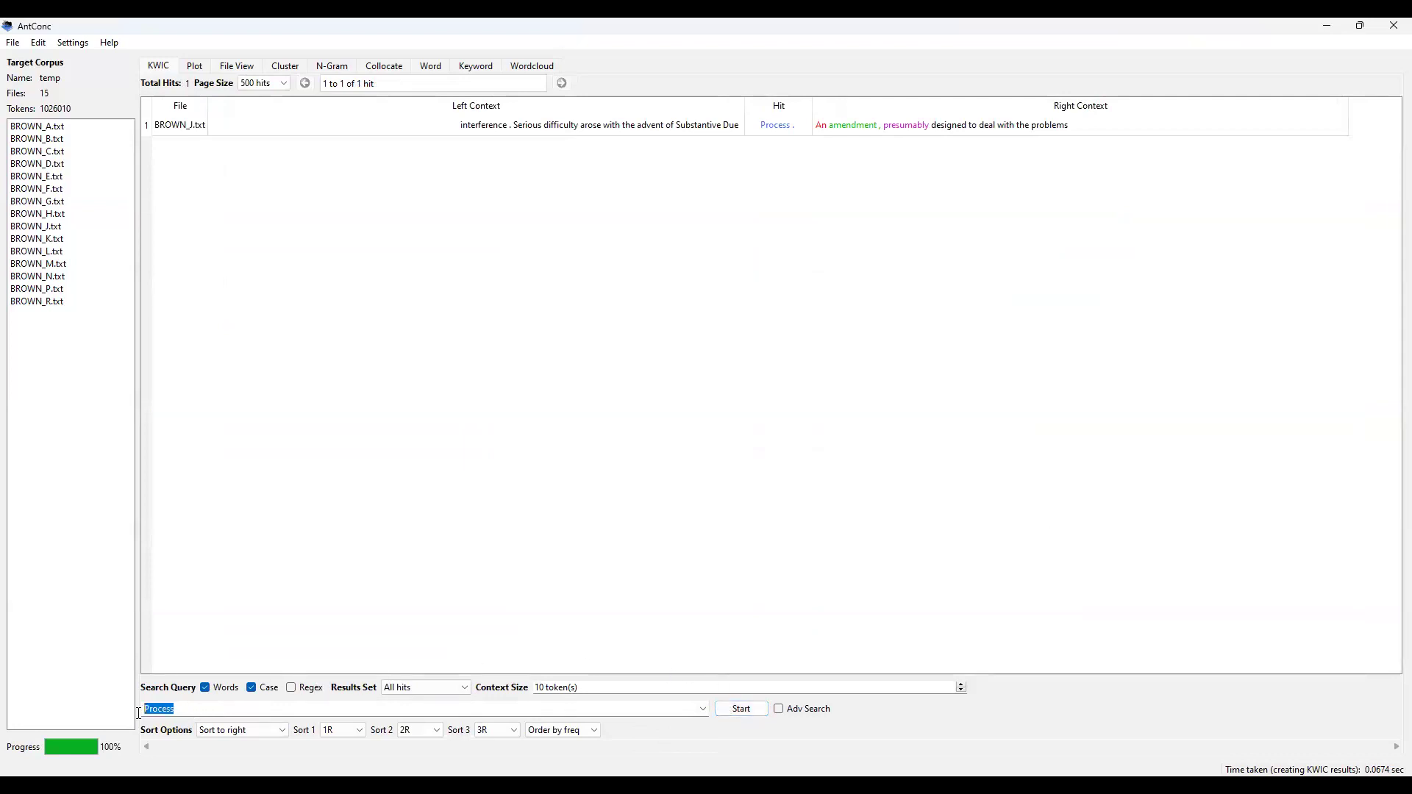
click(251, 688)
click(225, 709)
drag(184, 708, 136, 708)
text(process)
click(734, 712)
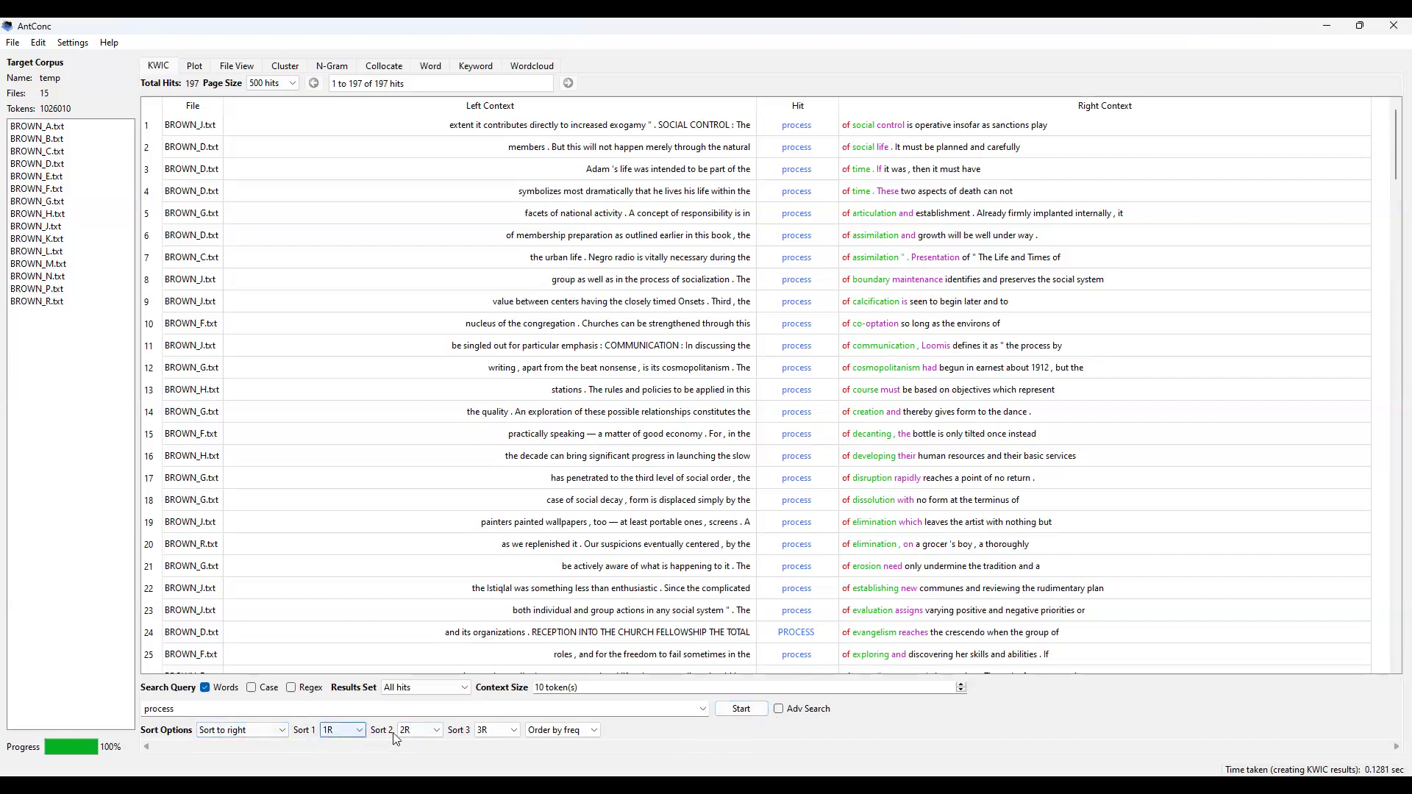
Step: Check the available result orders and examine how the concordance lines are grouped by the words to the right of "process"
click(576, 733)
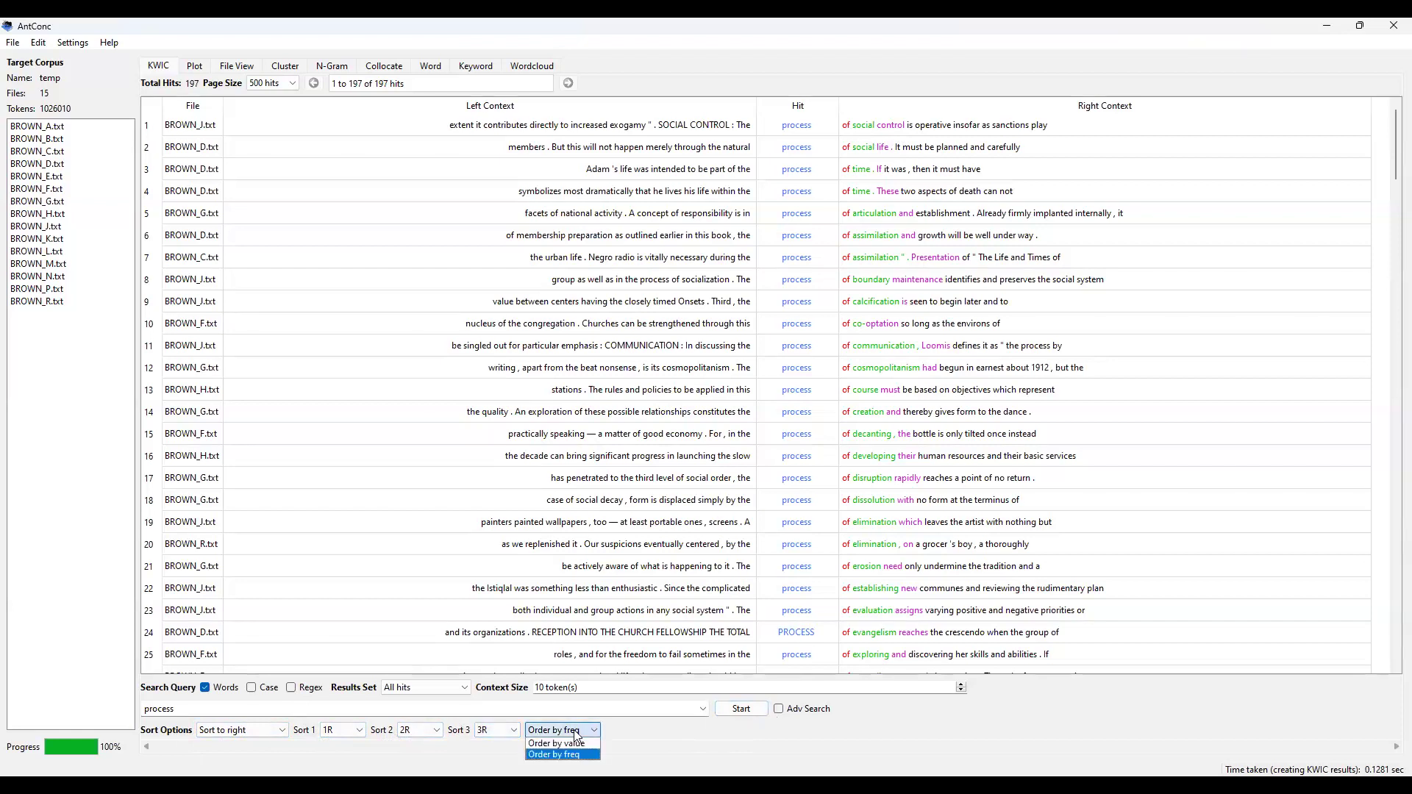
click(621, 728)
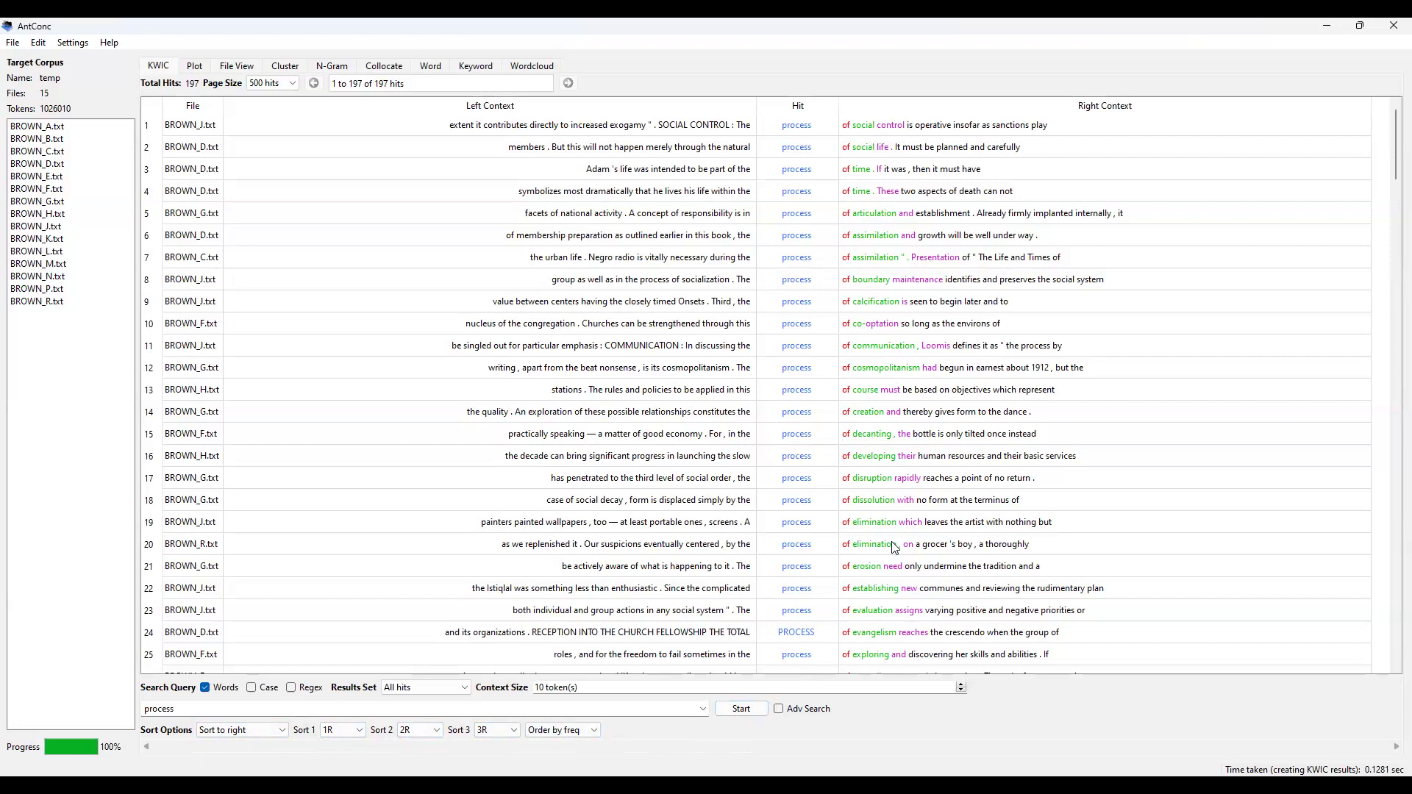
click(1390, 571)
click(1391, 571)
click(1391, 572)
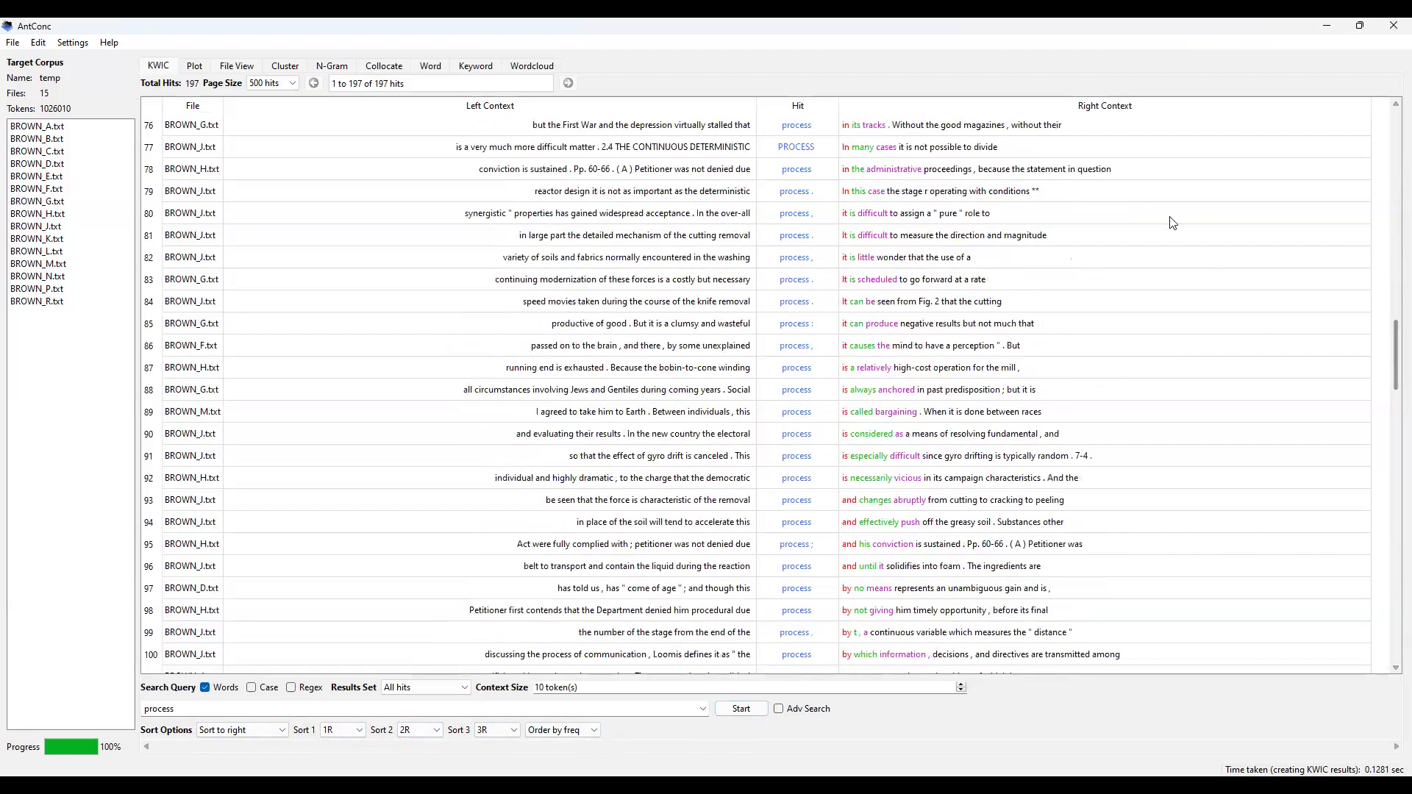
click(1392, 269)
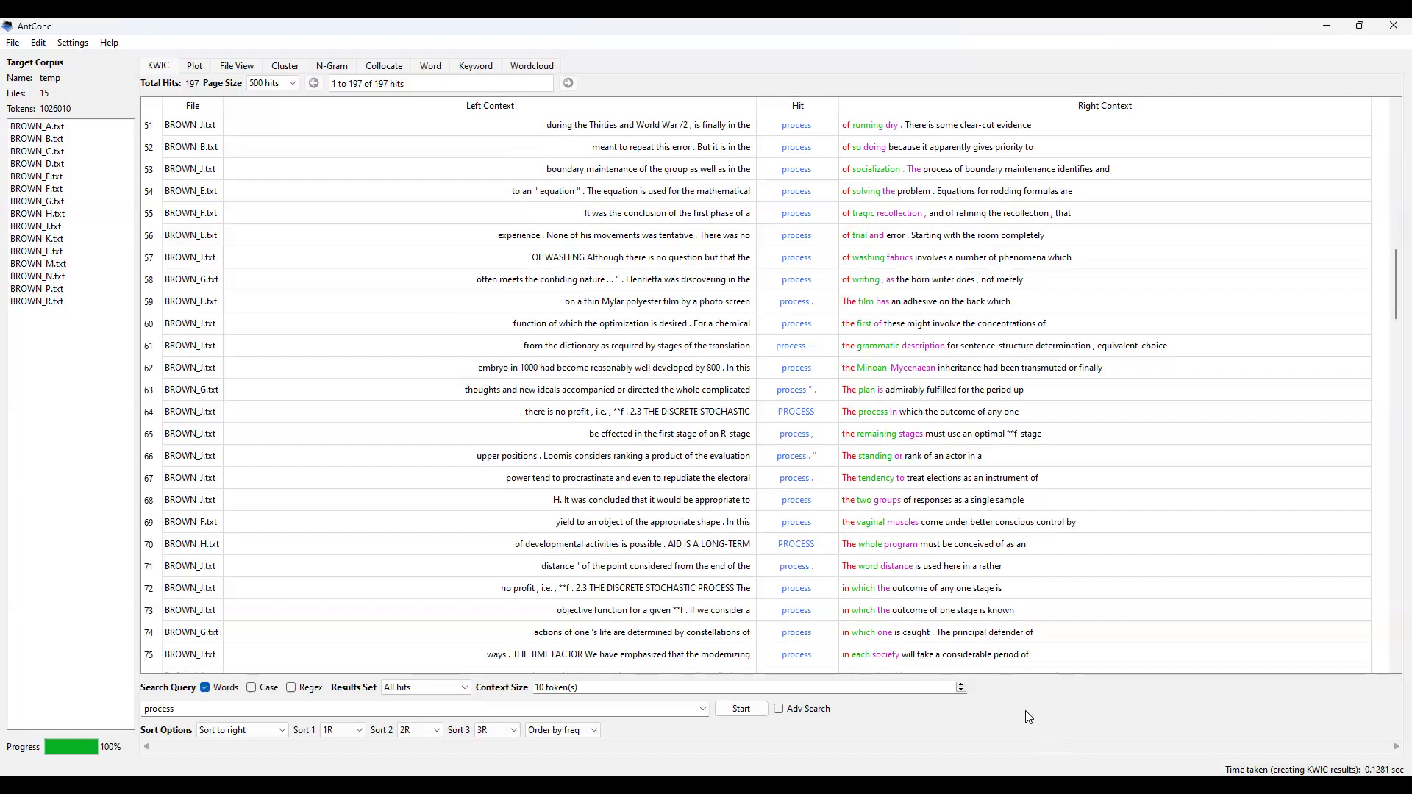
Step: Sort the "process" concordance to the left of the hit and rerun the search
click(264, 732)
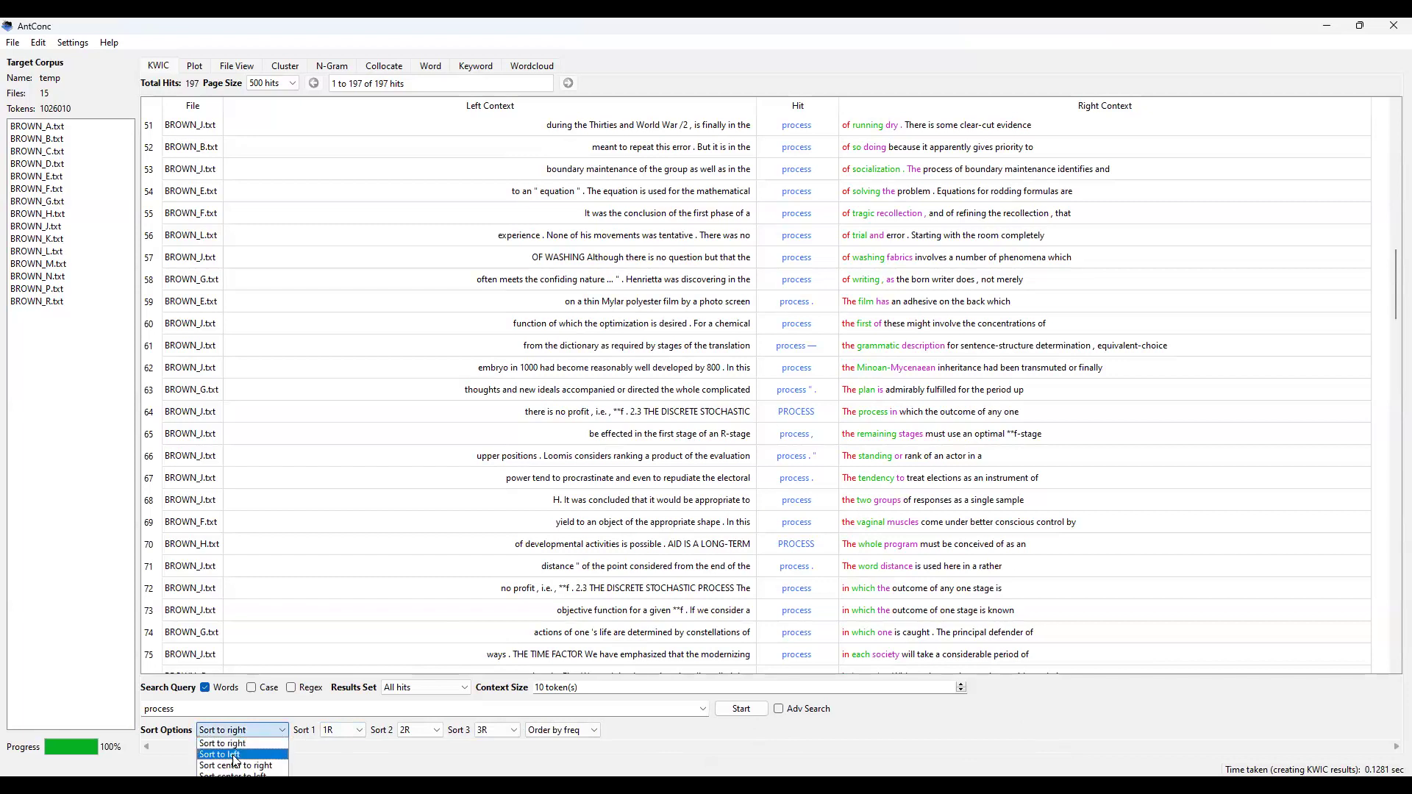
click(243, 755)
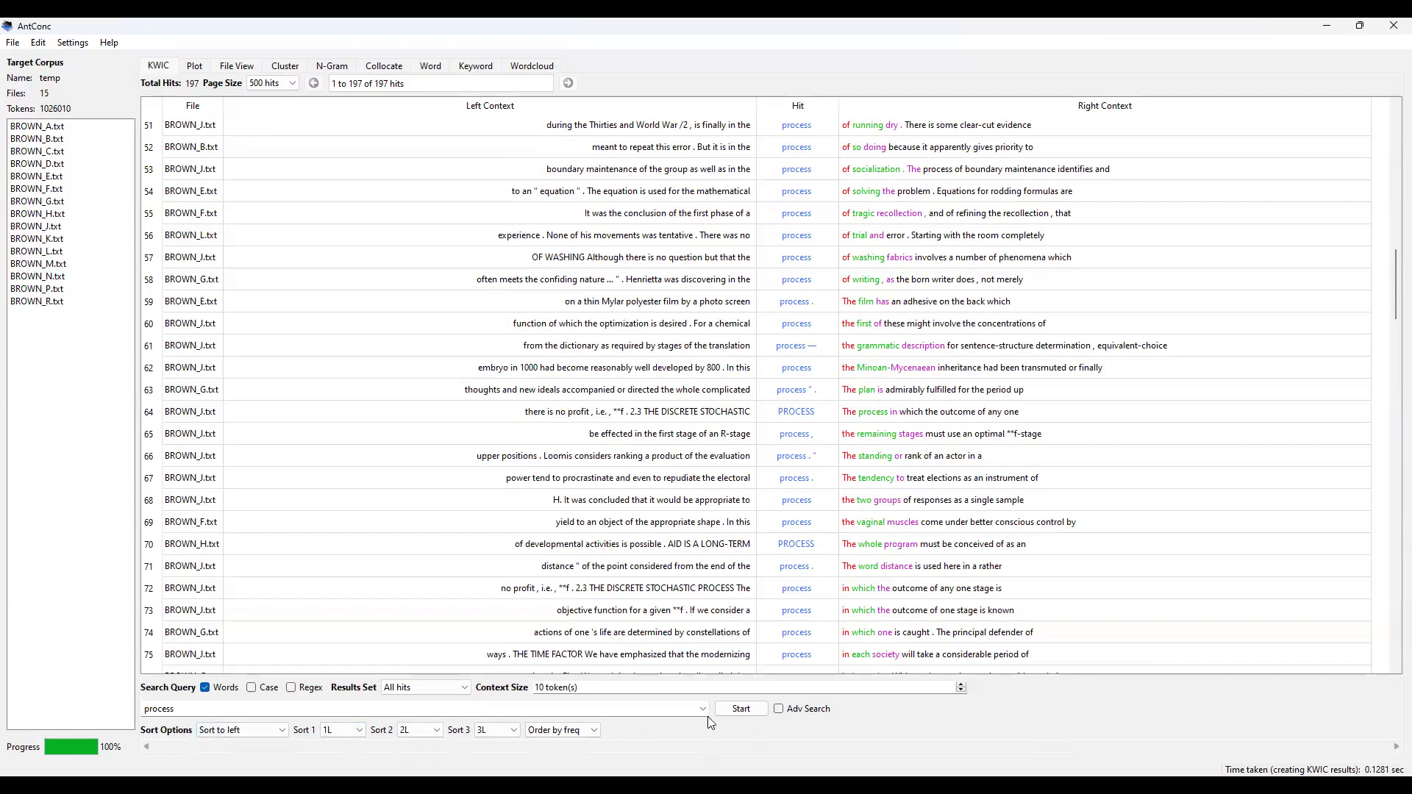
click(734, 711)
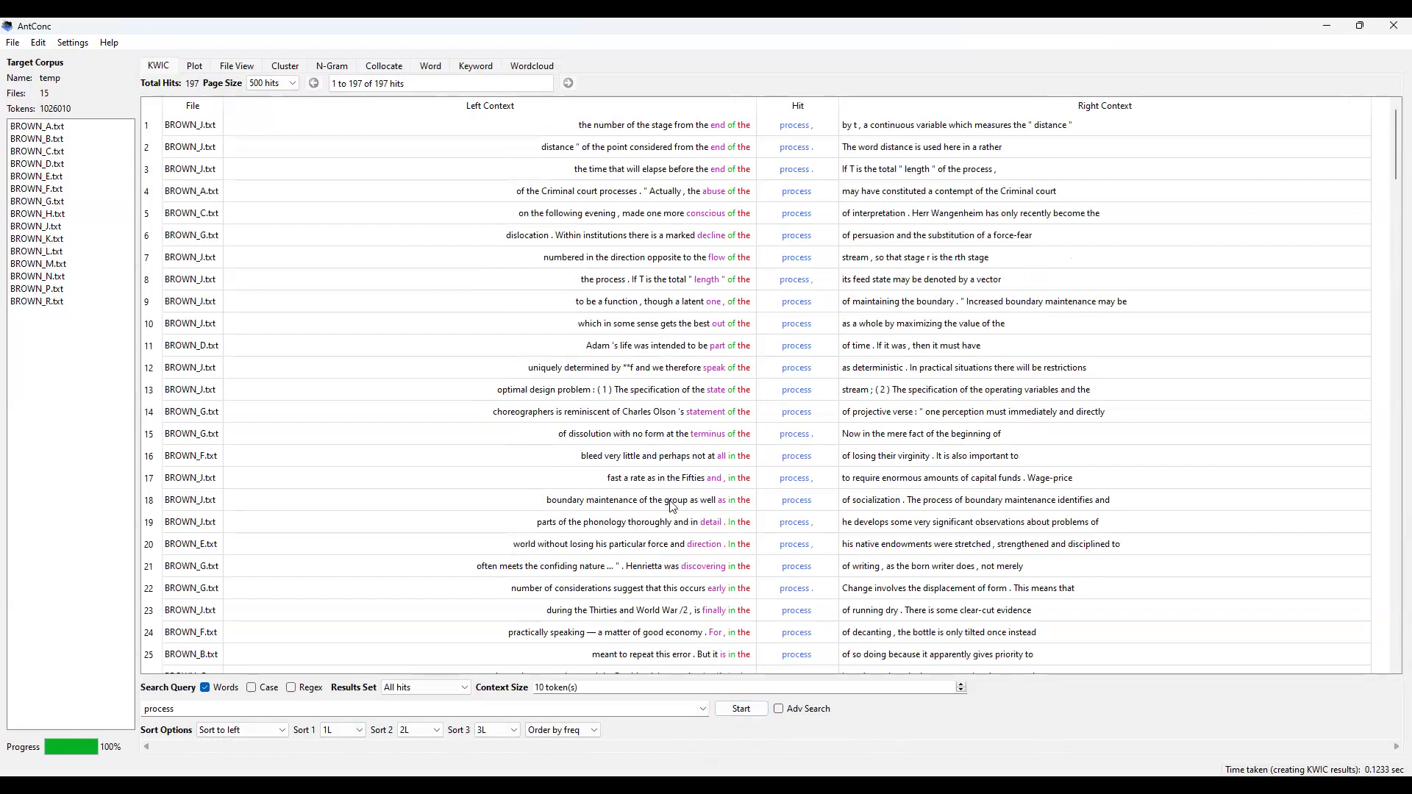
Step: Switch the concordance sorting to the right of the hit and rerun the "process" search
click(277, 730)
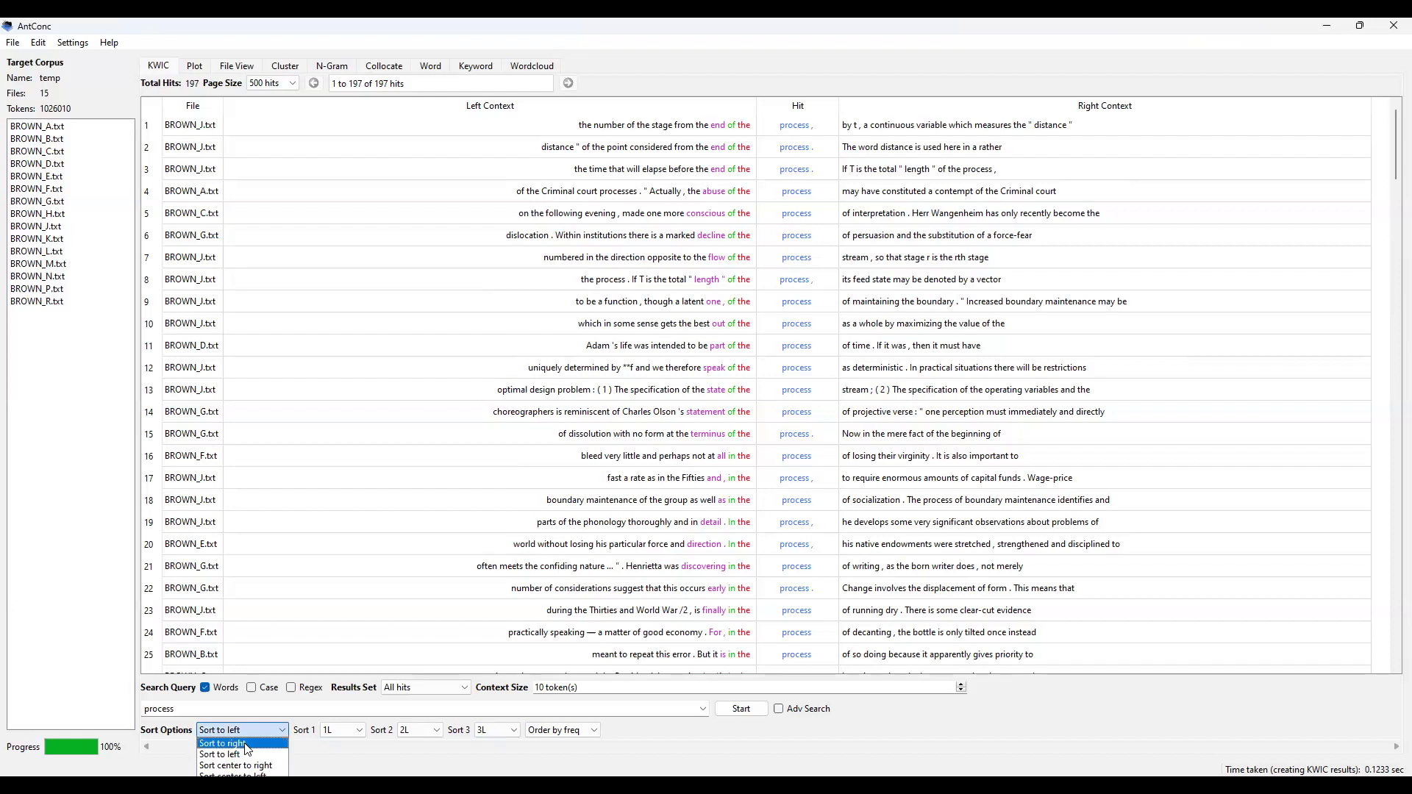
click(246, 748)
click(743, 710)
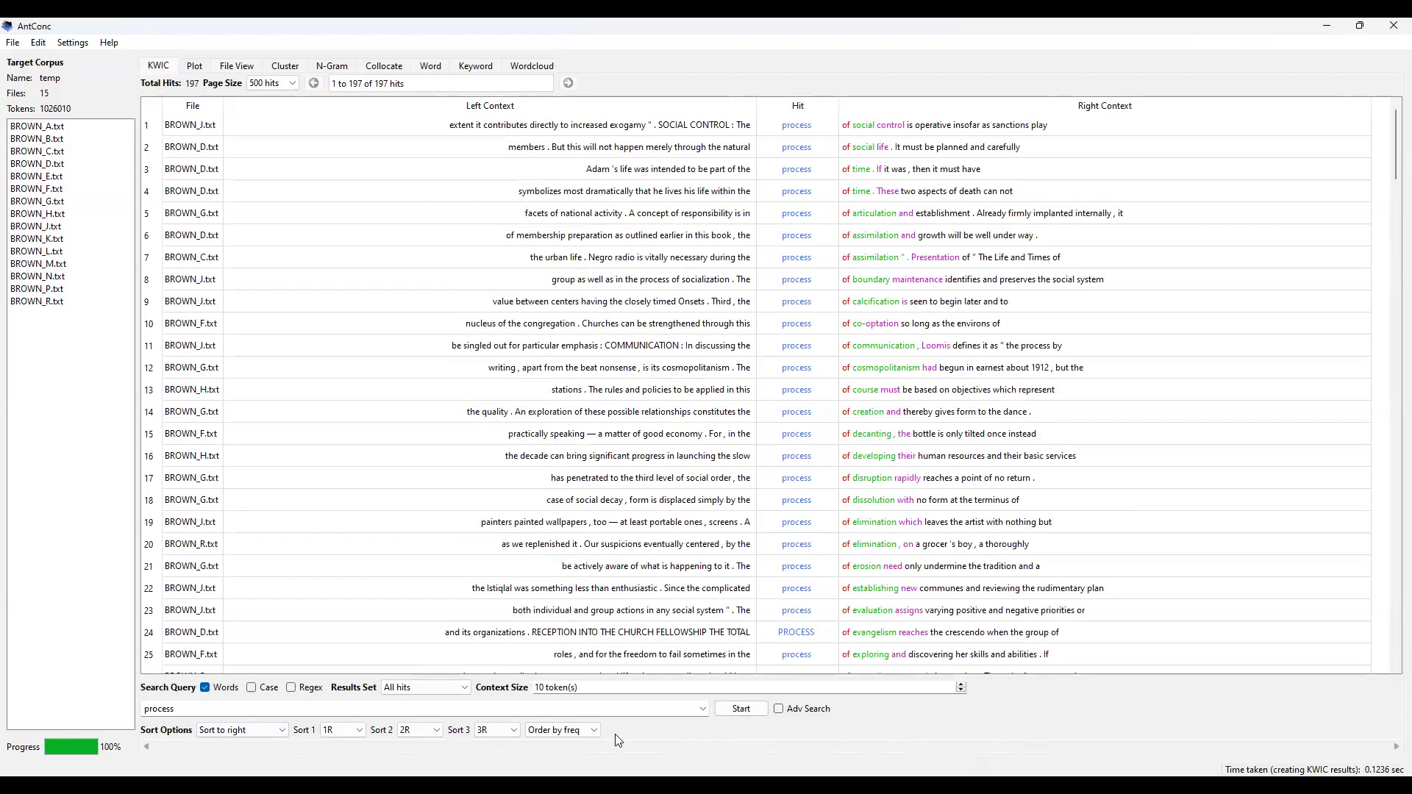
Step: Order the right-sorted concordance by value, rerun the search and look through the resulting lines
click(592, 732)
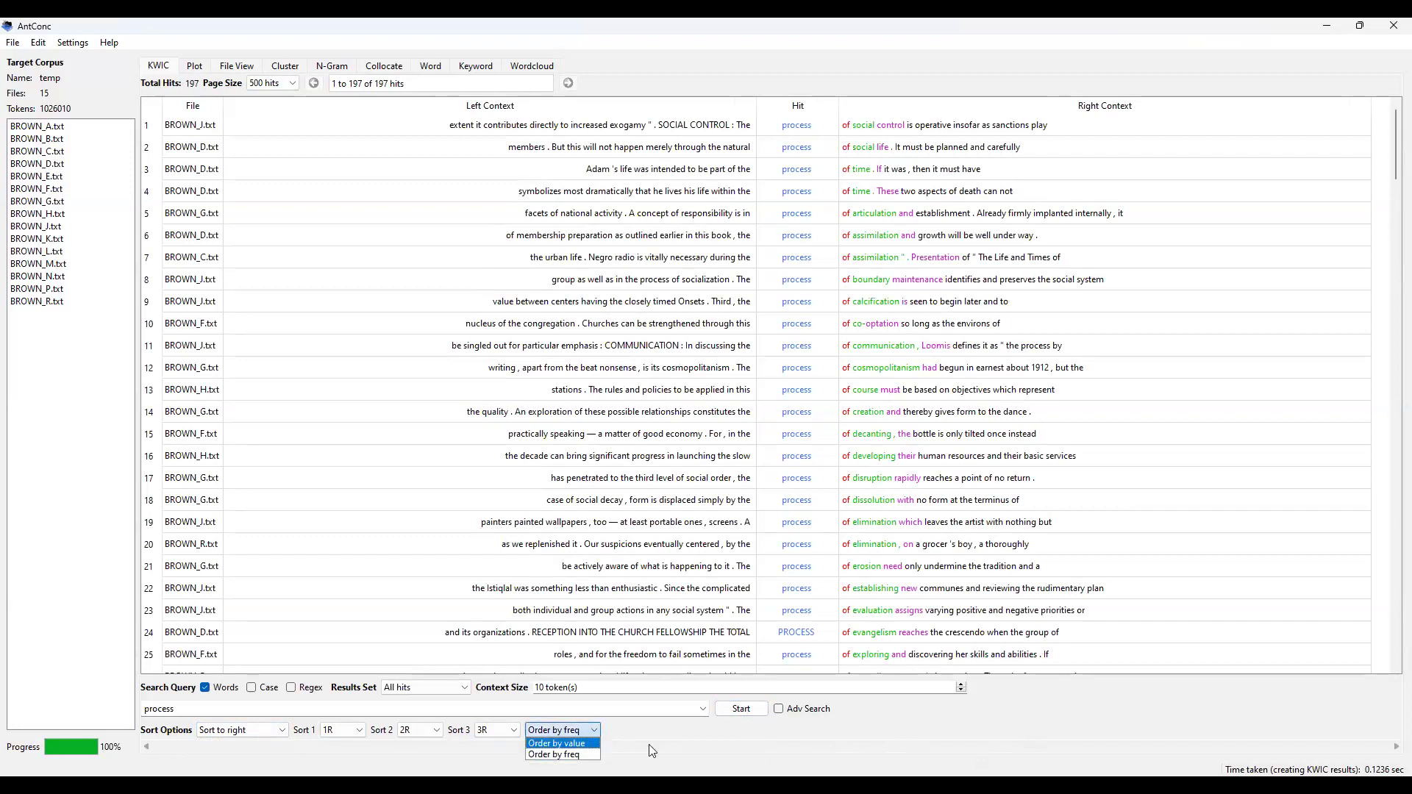
click(586, 745)
click(745, 709)
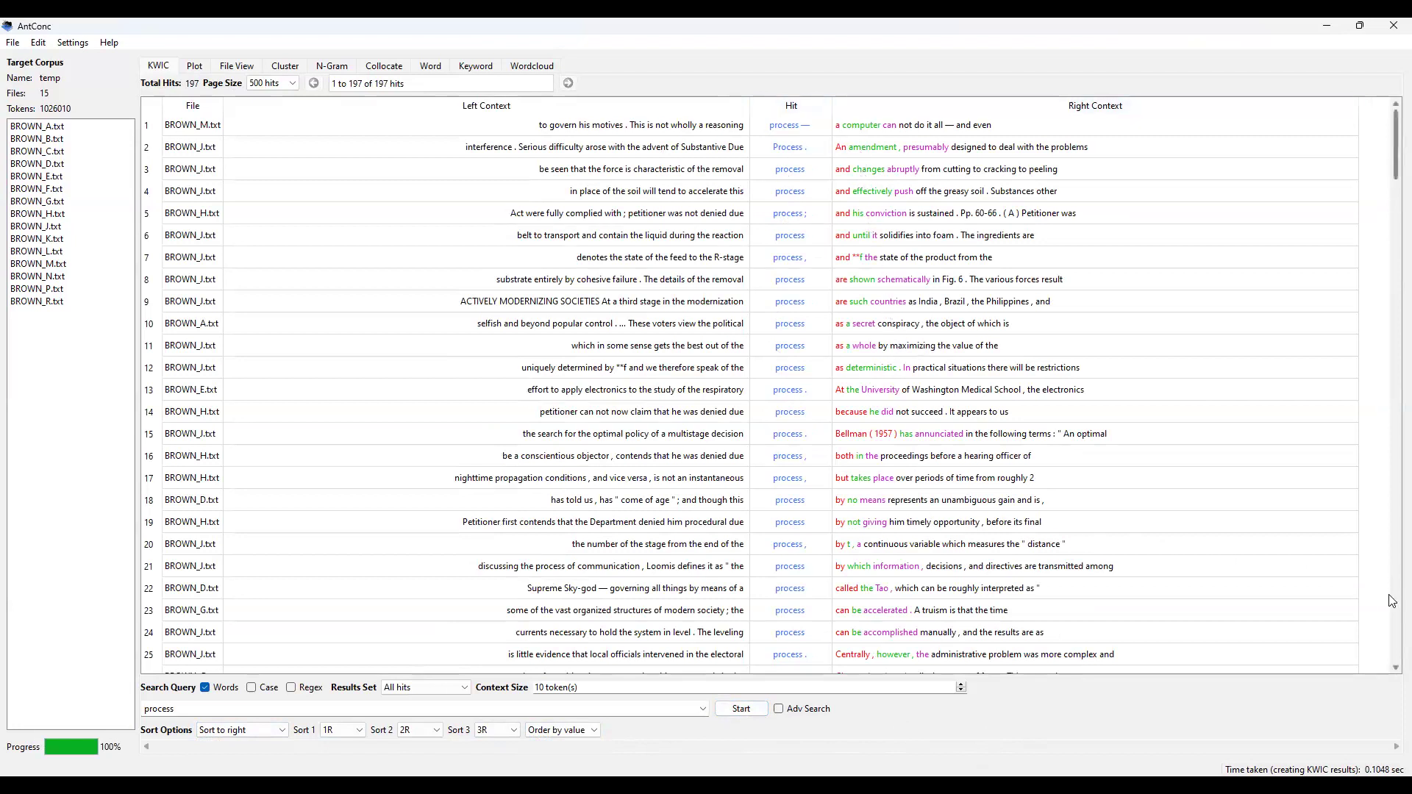
scroll(1392, 601, down, 20)
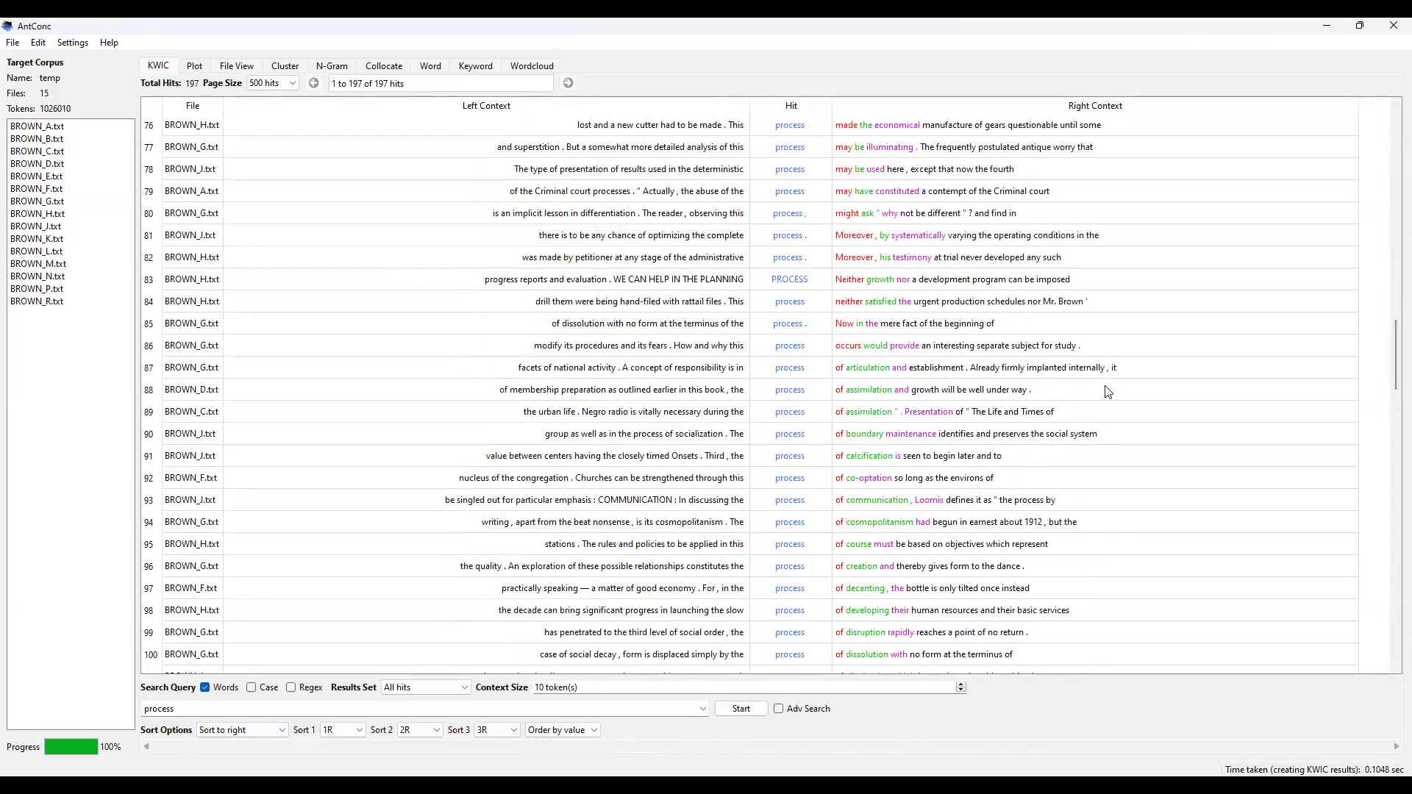
drag(1392, 366, 1392, 147)
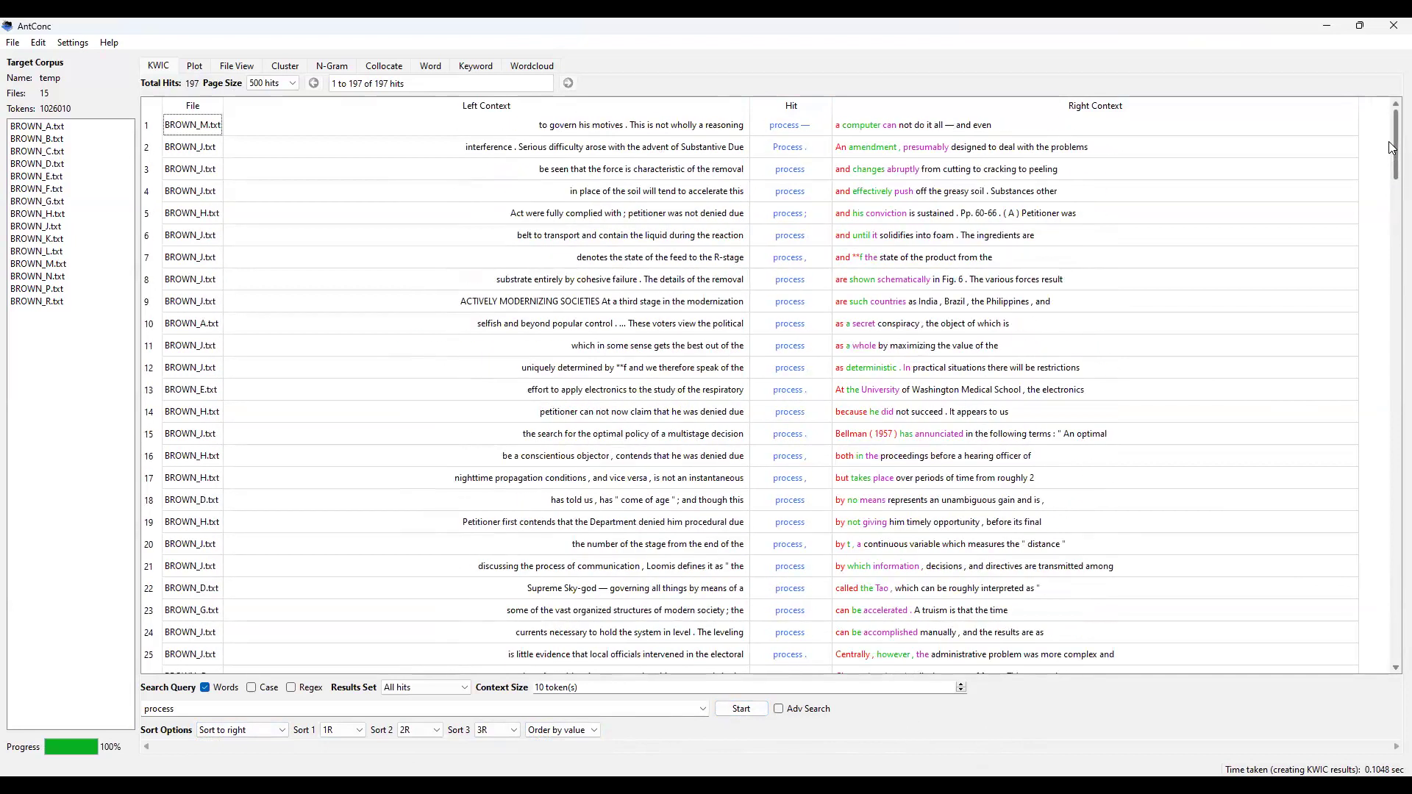
Step: Order the concordance by frequency and rerun the "process" search
click(568, 733)
click(571, 756)
click(741, 708)
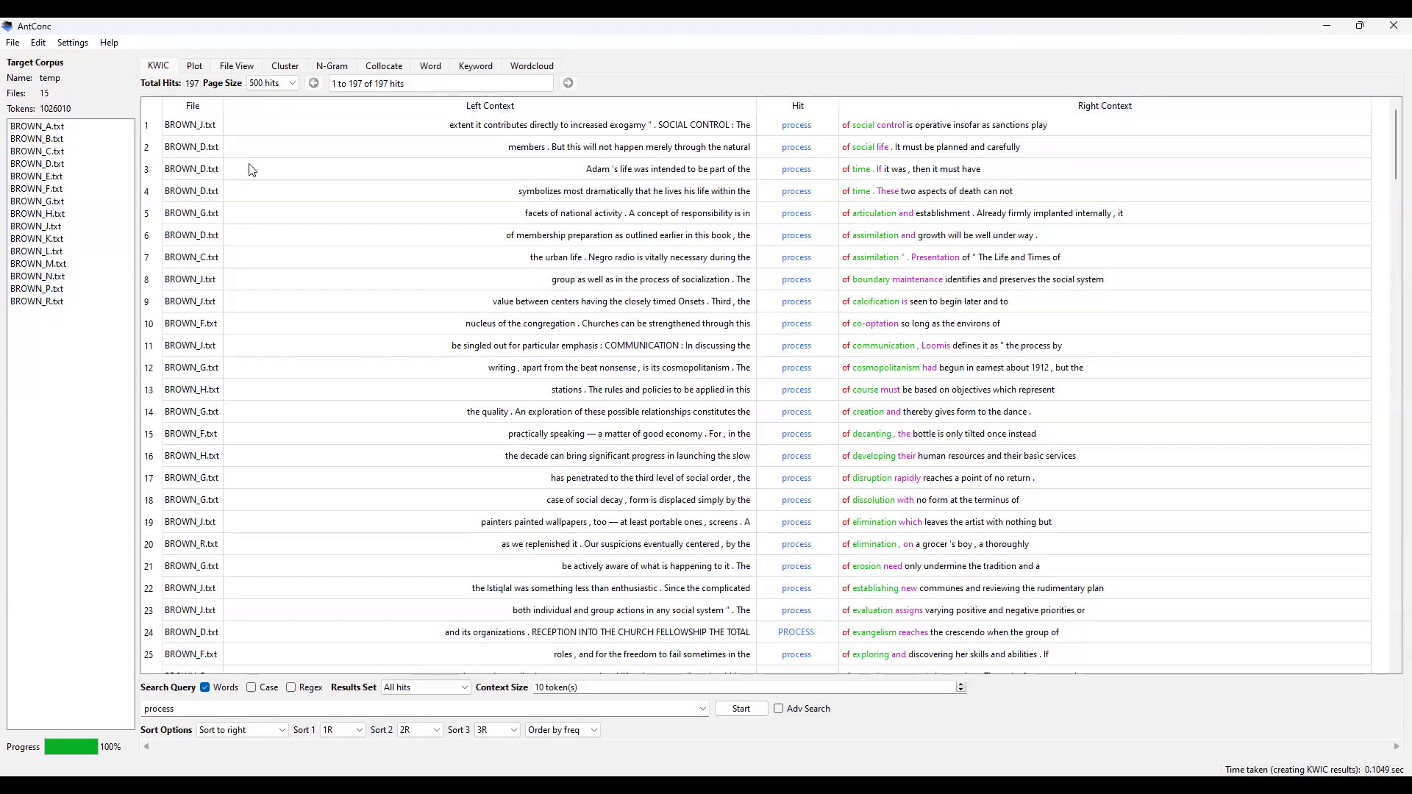
Step: Review the color category in the global settings and close them without changes
click(76, 45)
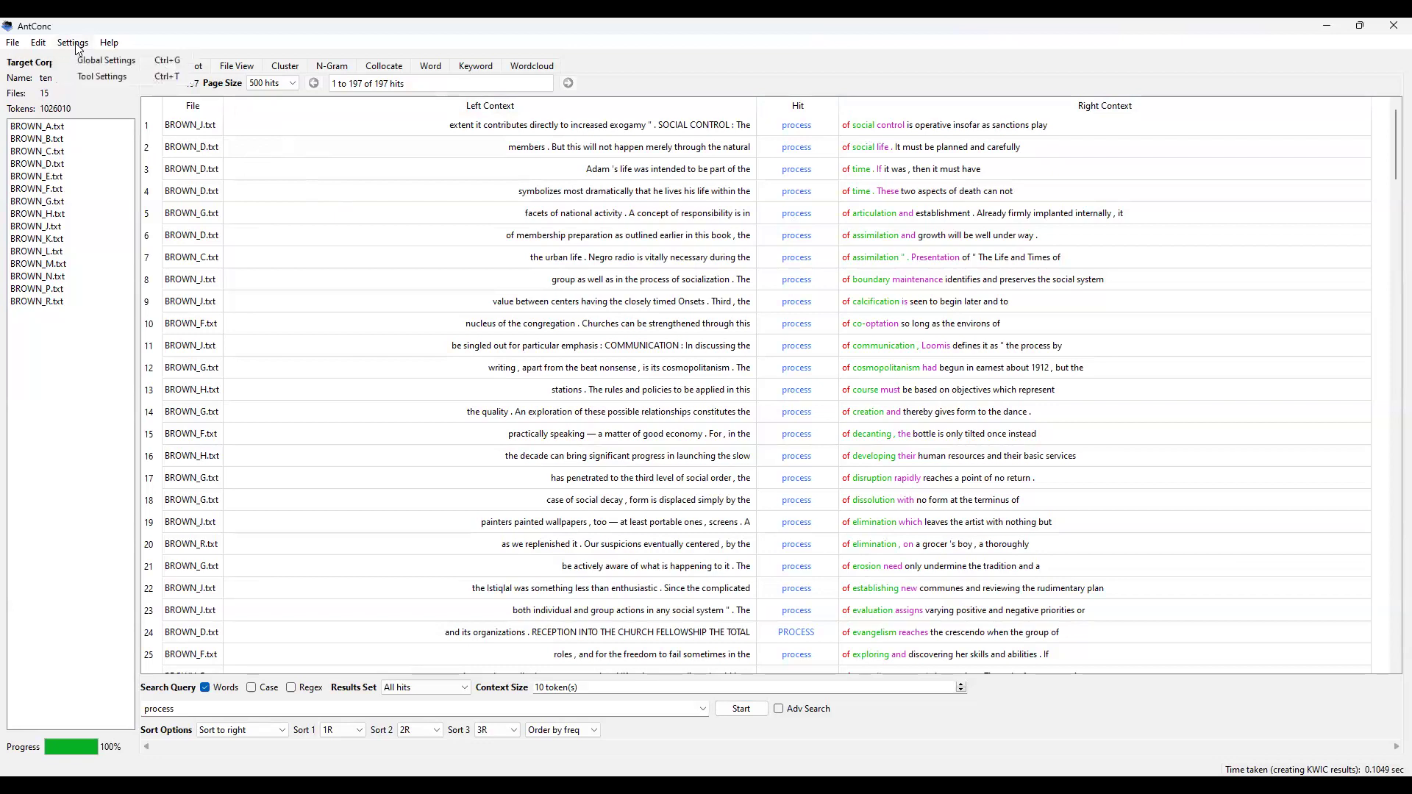
click(120, 66)
click(437, 231)
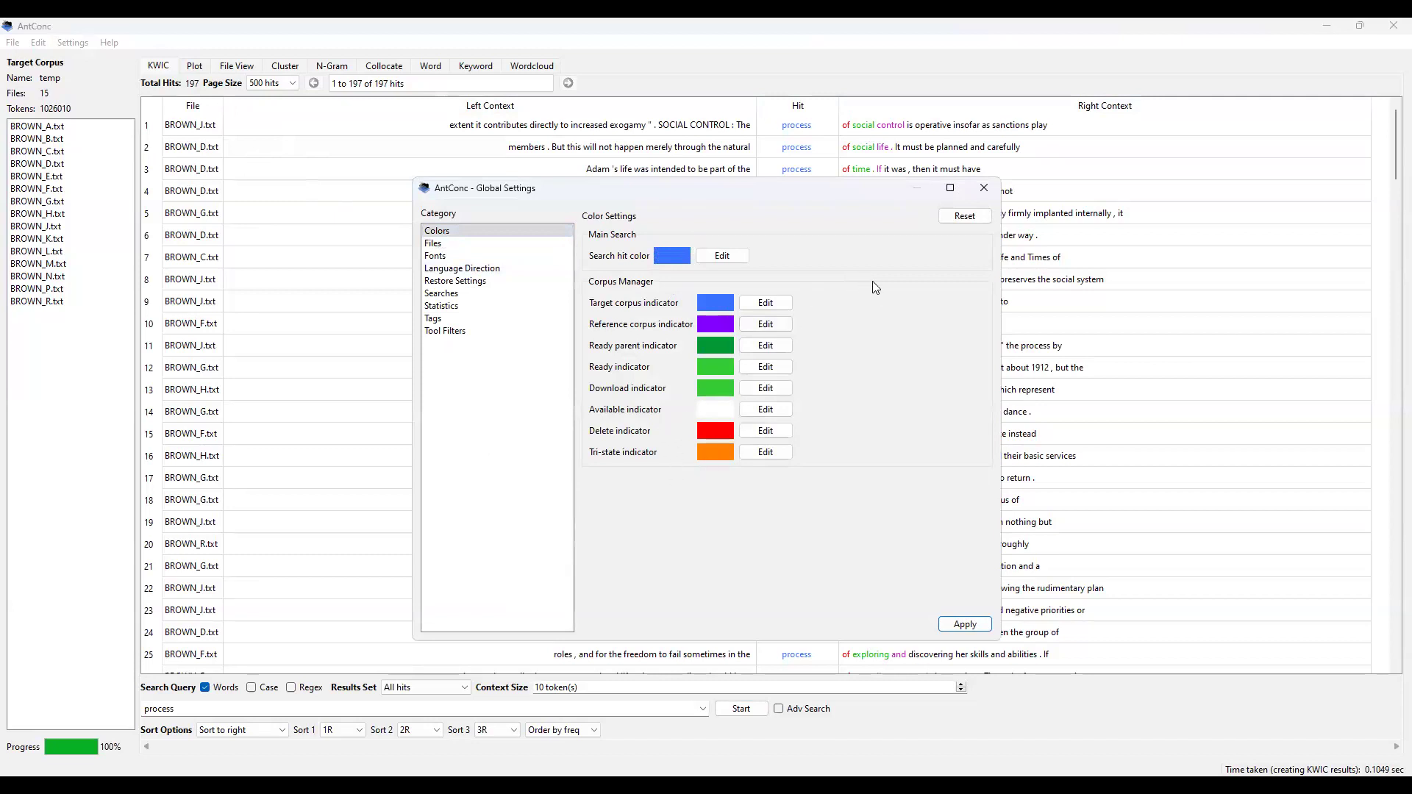
click(983, 190)
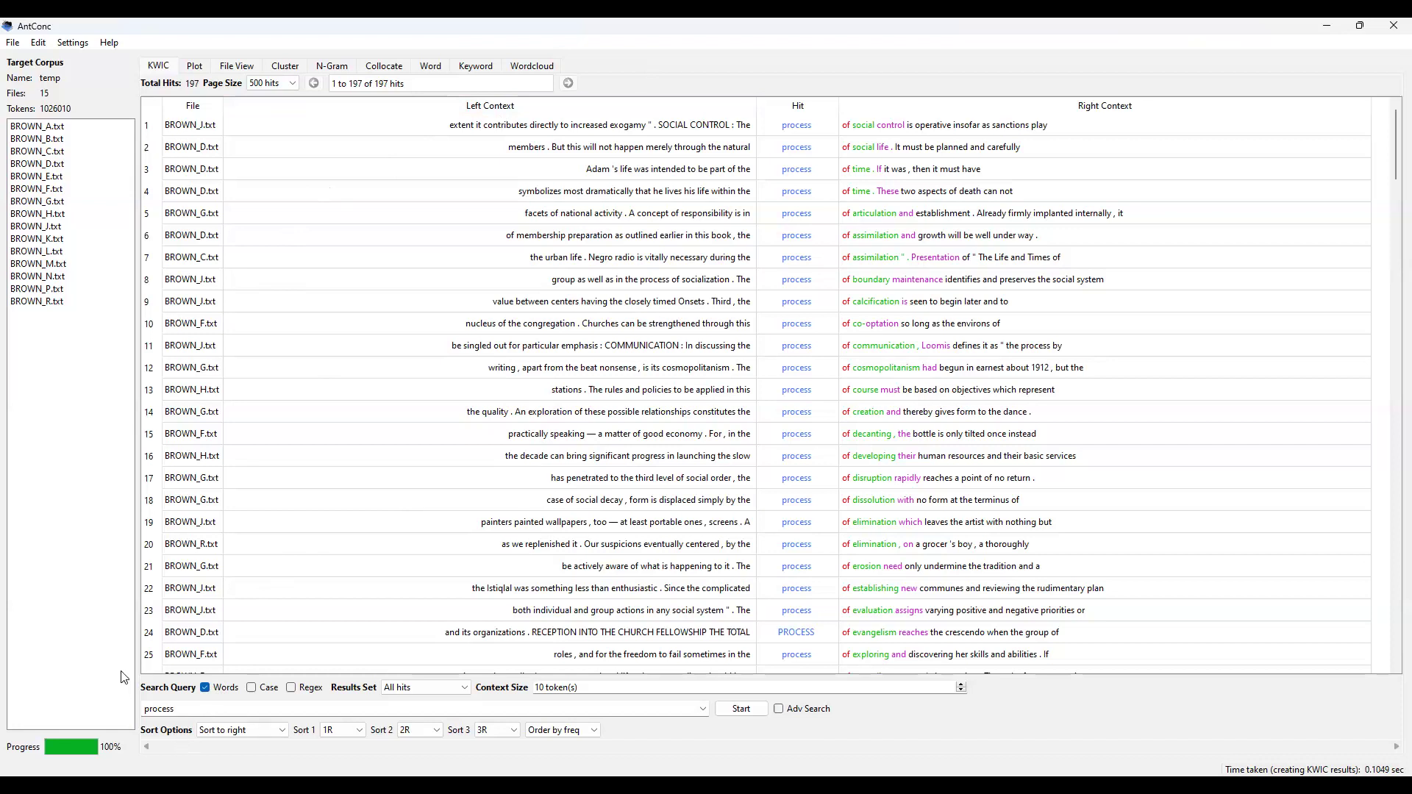
Step: Set the context size to 20 tokens and rerun the "process" search
click(552, 687)
click(961, 684)
click(748, 709)
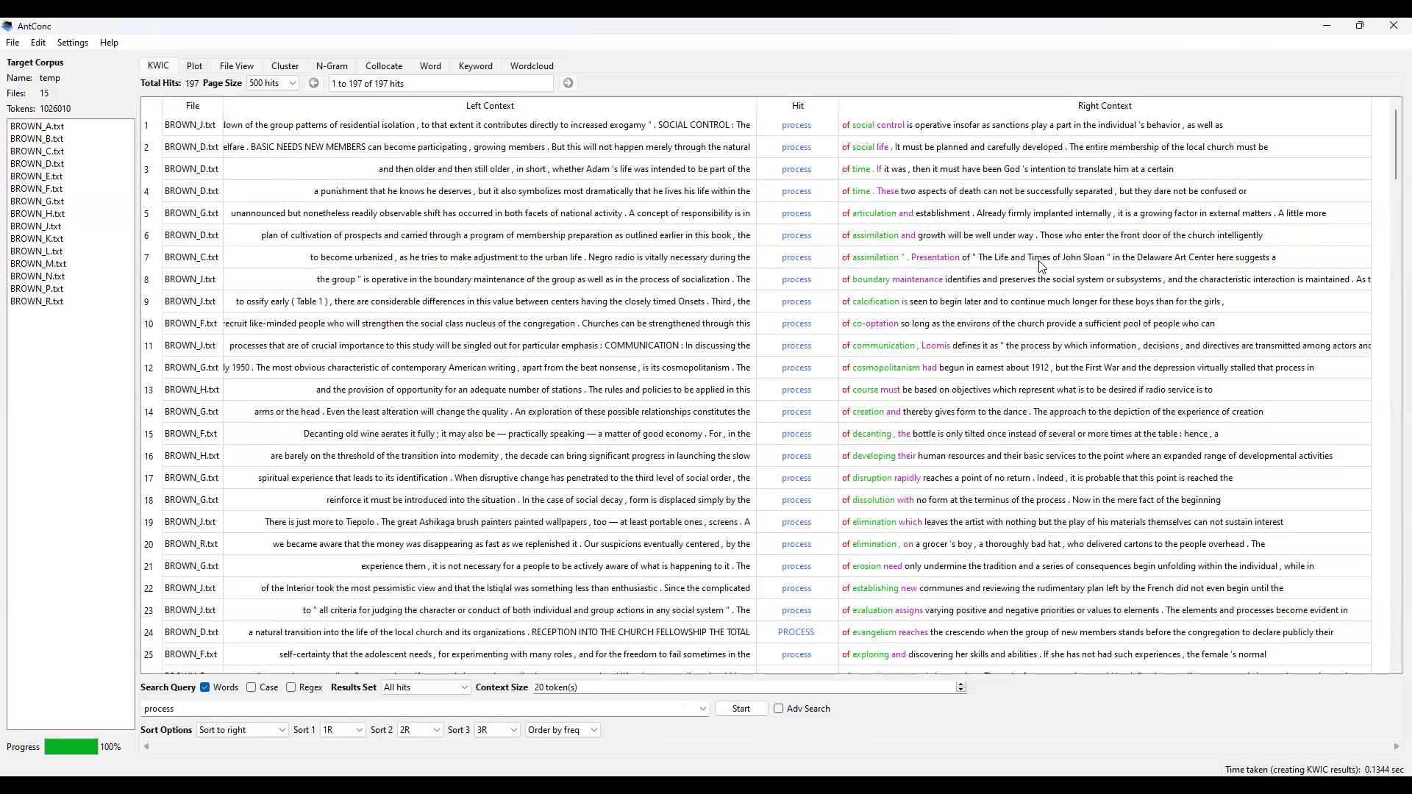
Step: View the "process" hit from BROWN_C.txt in its full file text and return to the KWIC results
click(799, 265)
click(797, 259)
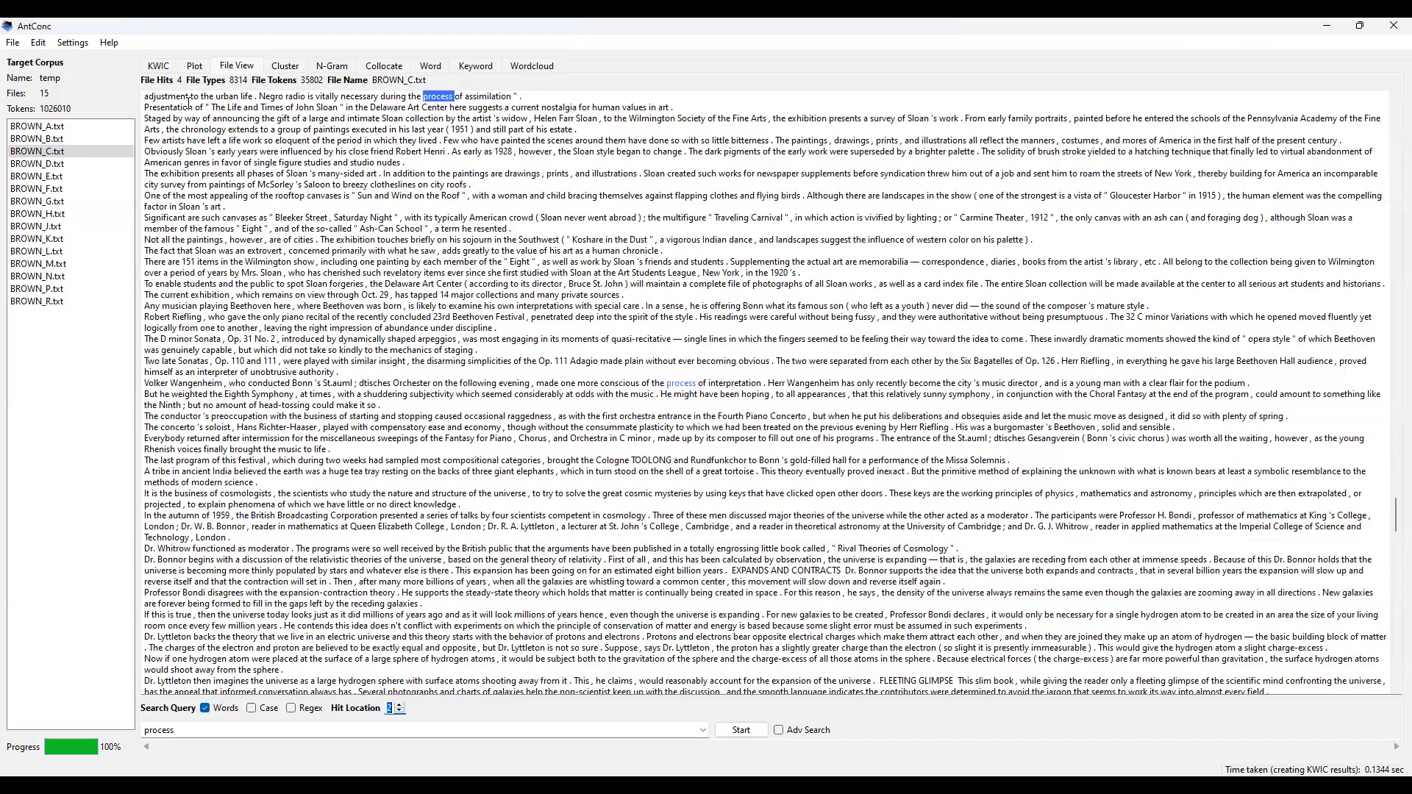
click(159, 66)
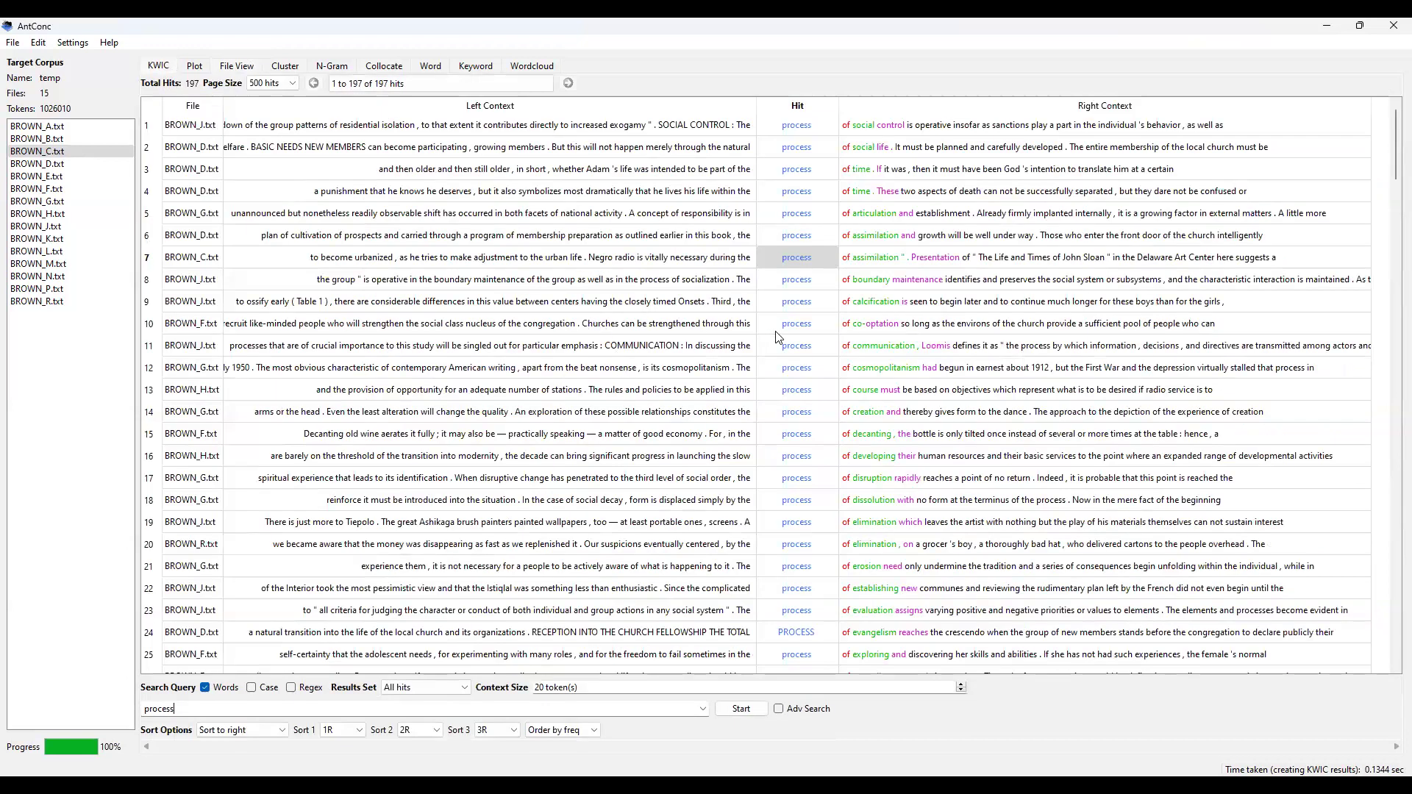
Step: Open the BROWN_F.txt "process of co-optation" hit in its source file, read the surrounding text and return to the KWIC results
click(865, 328)
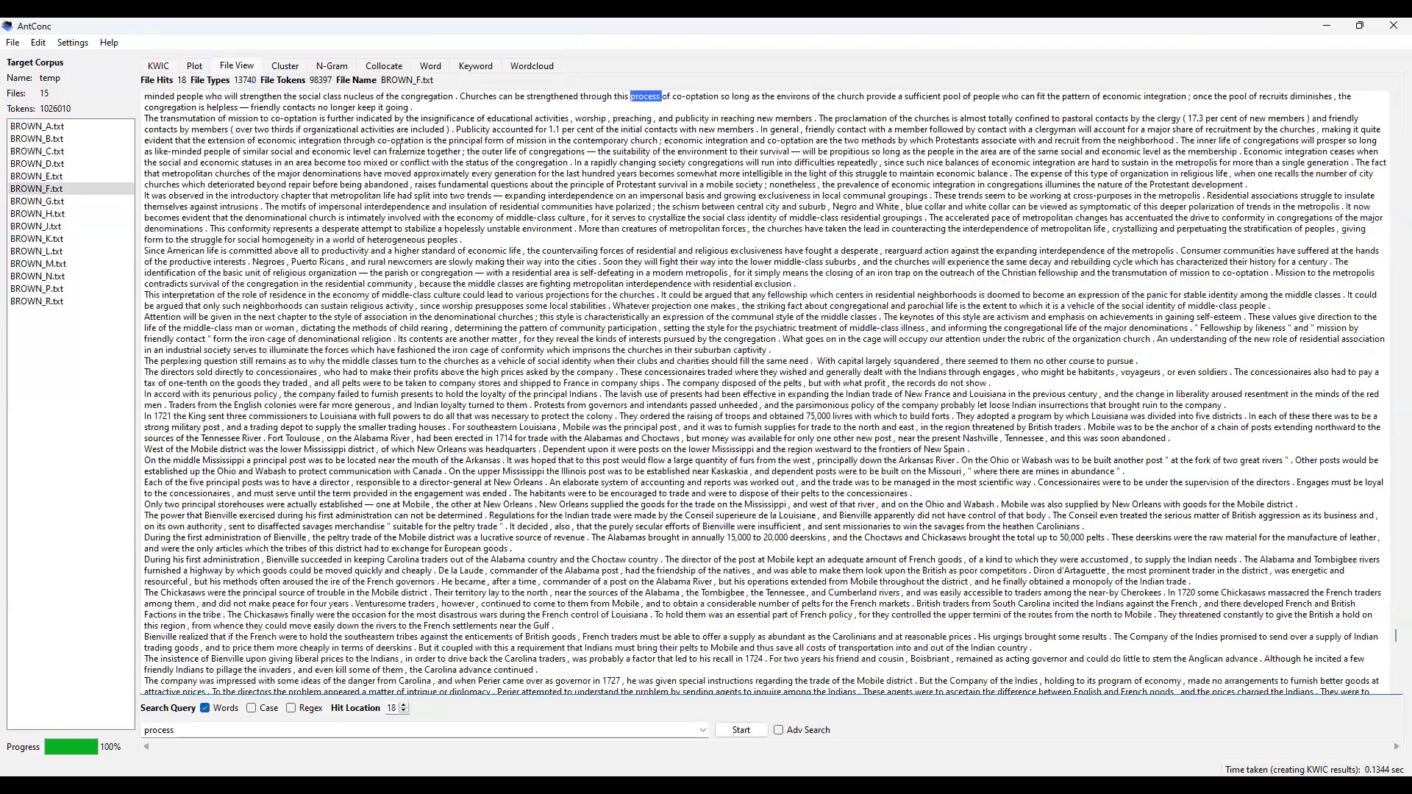
scroll(734, 279, down, 10)
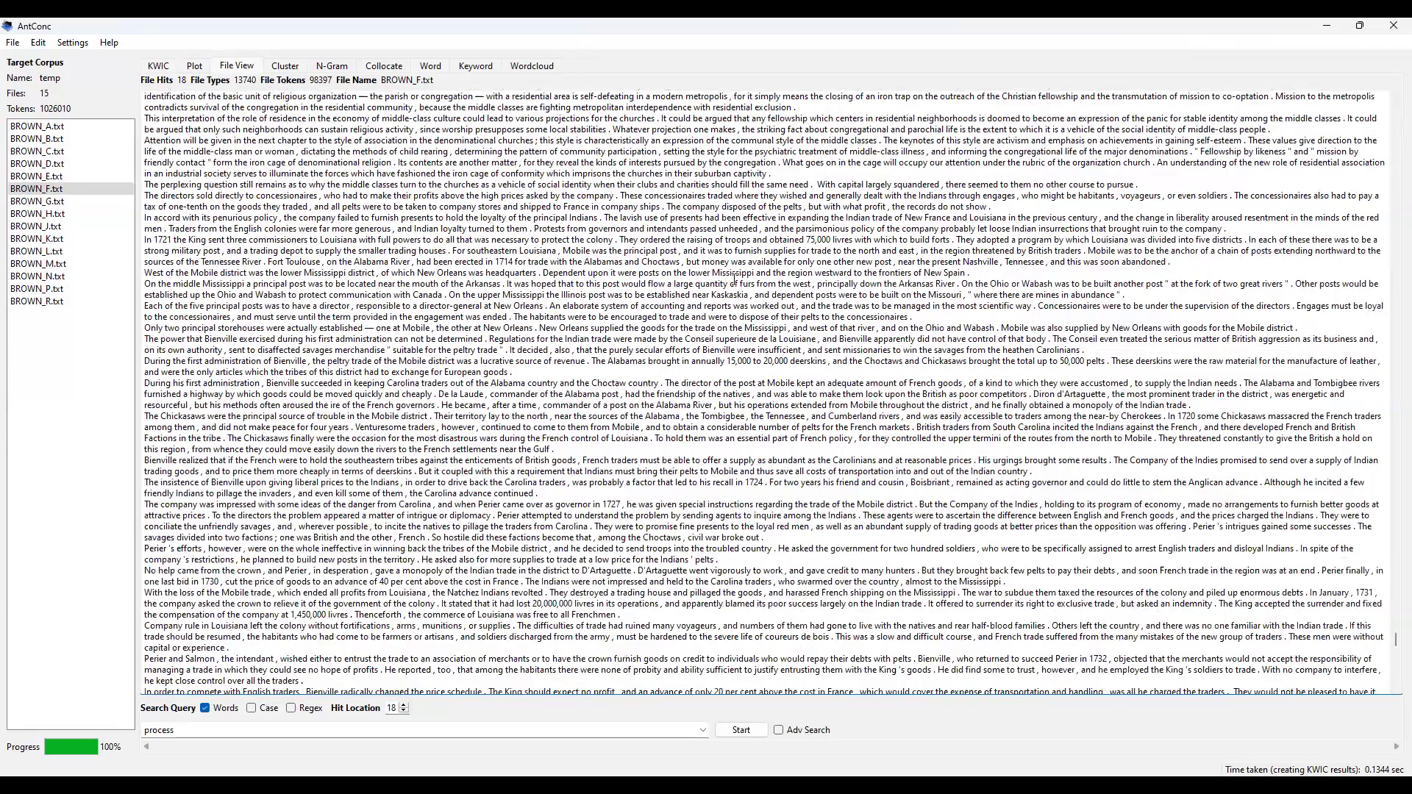
scroll(734, 280, down, 4)
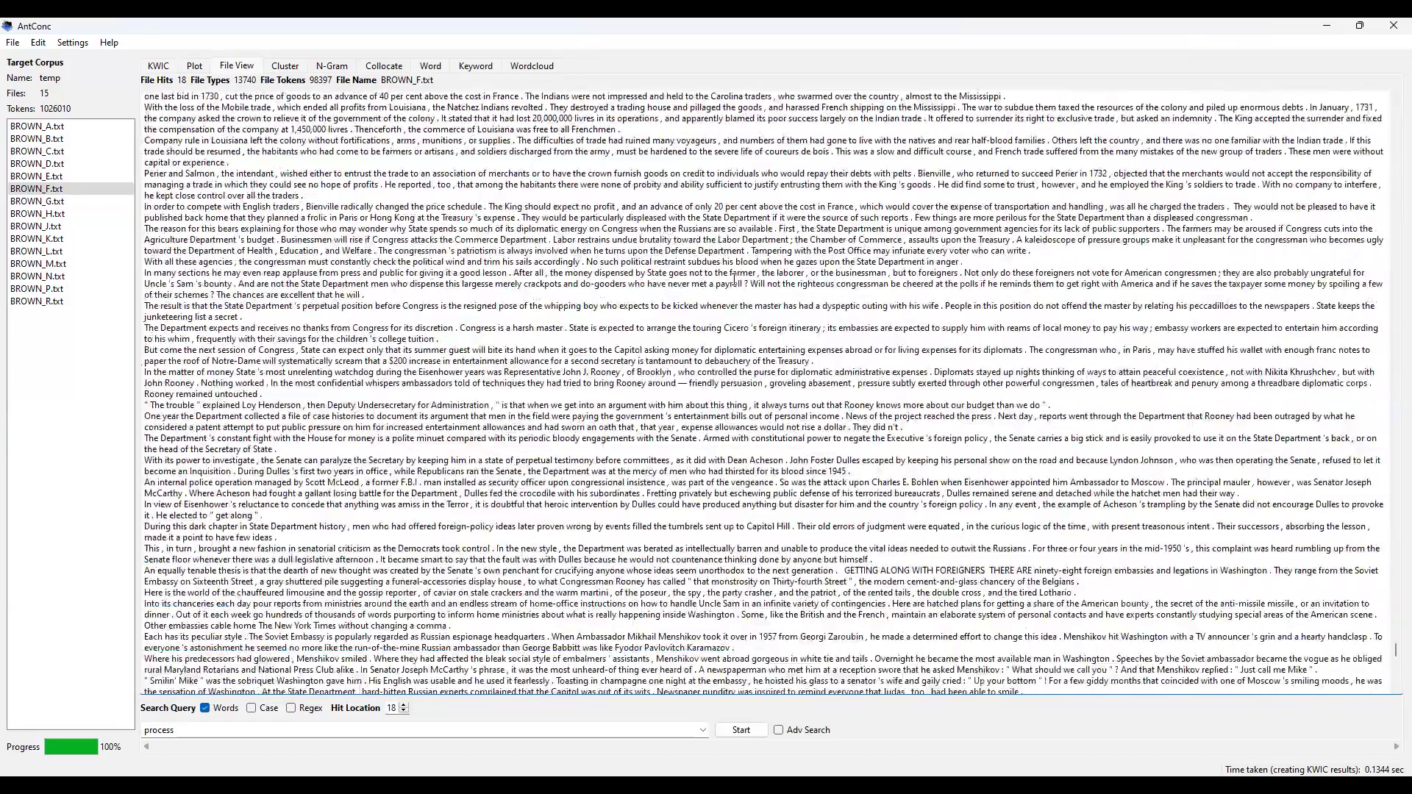
scroll(734, 279, up, 15)
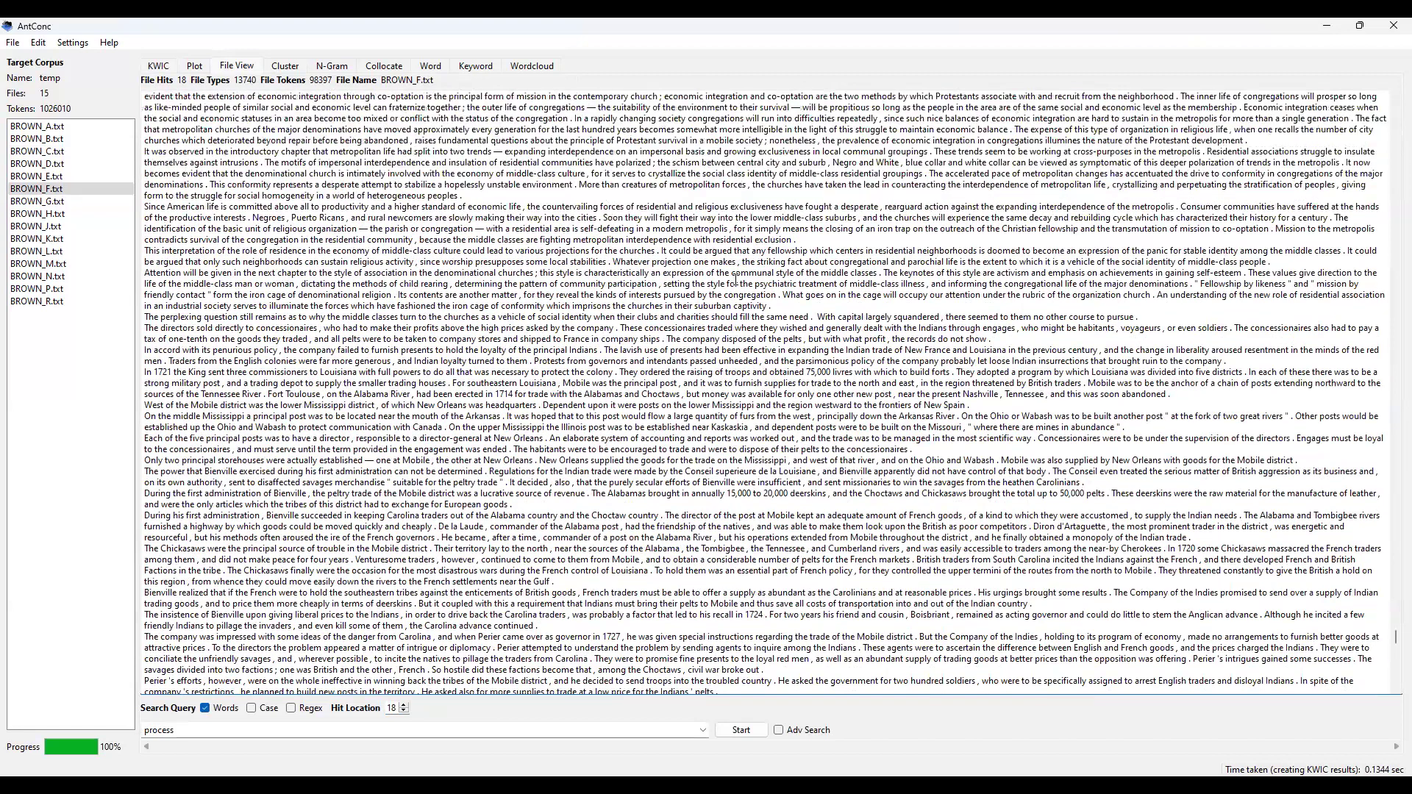
click(159, 67)
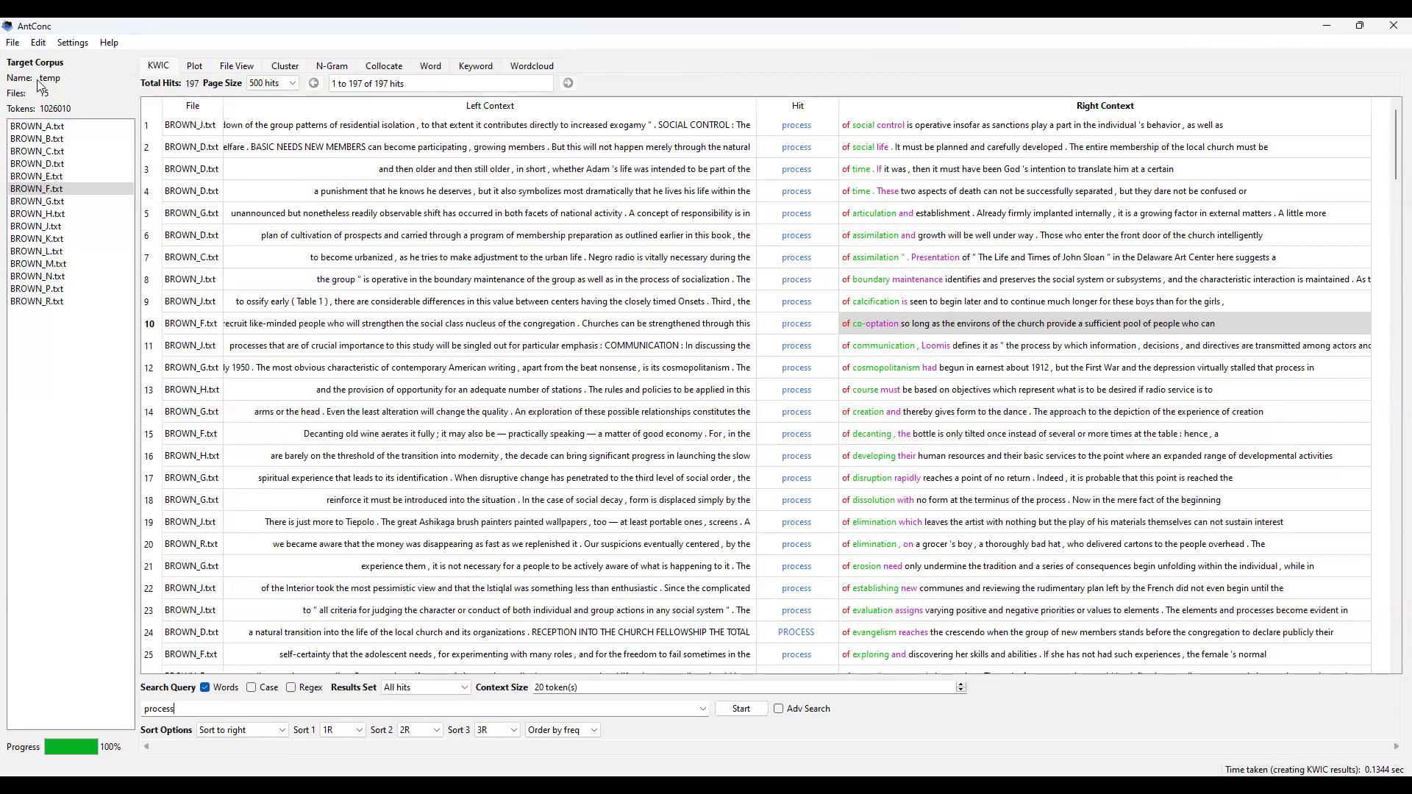
Step: Run a regex KWIC search for [a-zA-Z]*ed\b and look through the matching lines
click(37, 189)
click(291, 706)
click(291, 689)
key(BackSpace)
key(BackSpace)
key(BackSpace)
key(BackSpace)
key(BackSpace)
key(BackSpace)
key(BackSpace)
text(a-zA-Z)
text(ed\b)
click(739, 709)
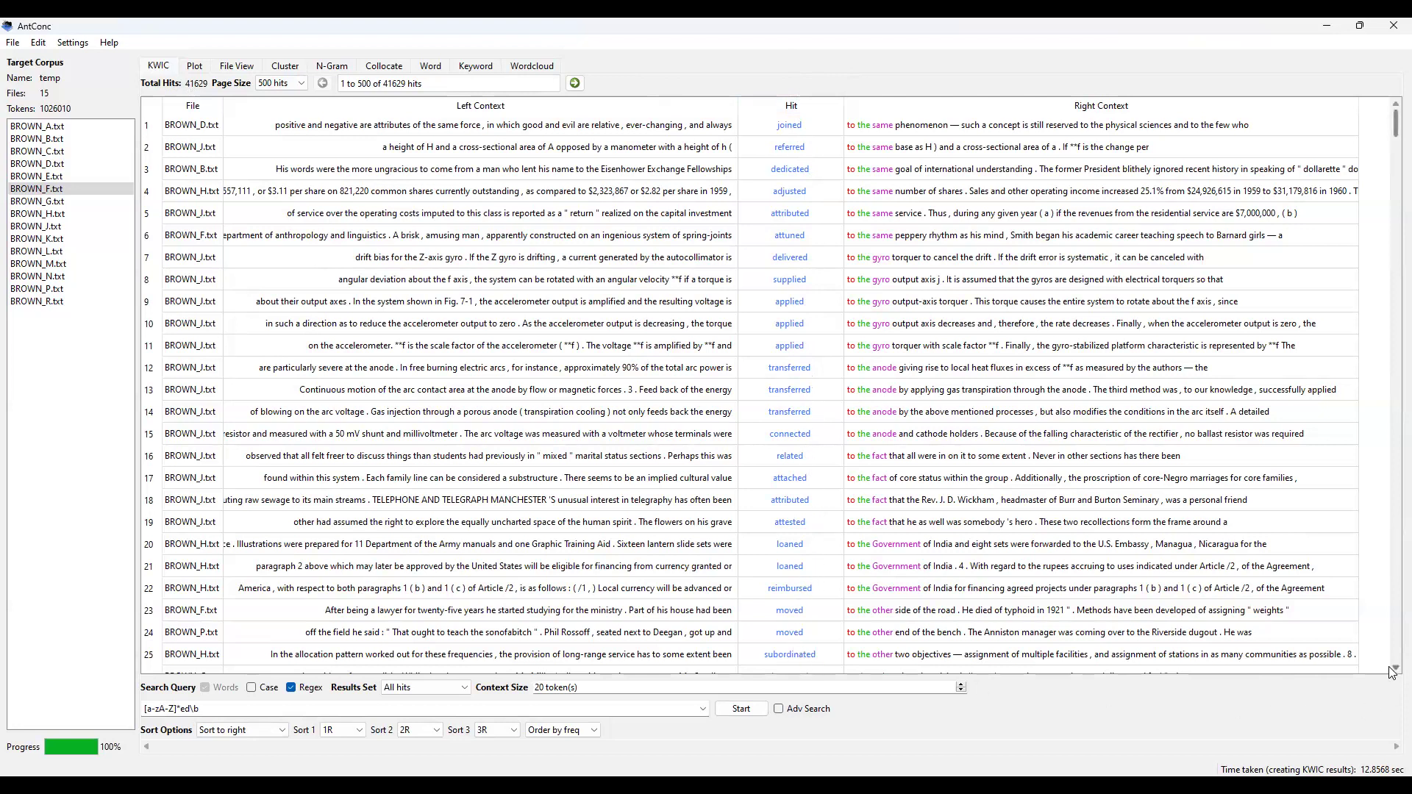
scroll(1390, 674, down, 8)
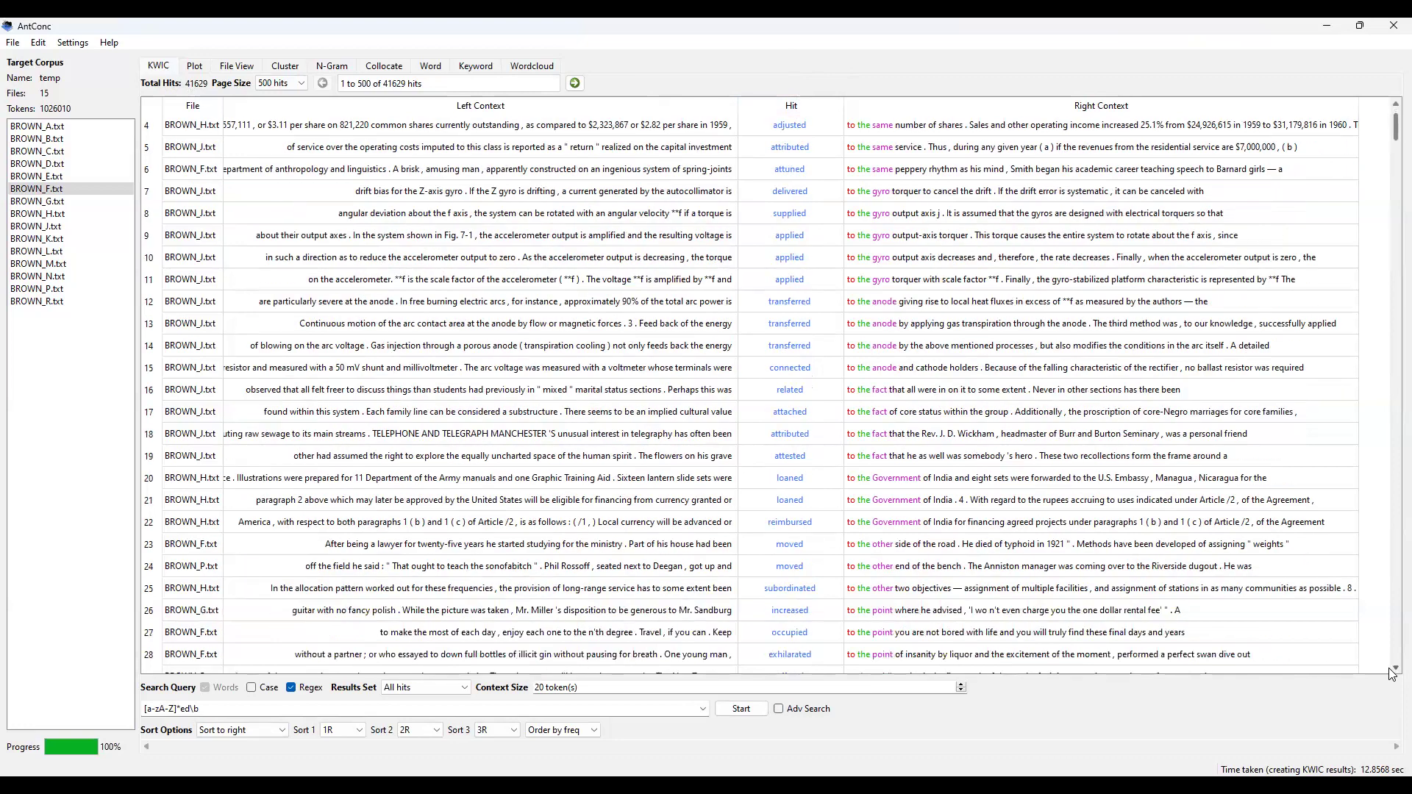
scroll(1389, 673, down, 2)
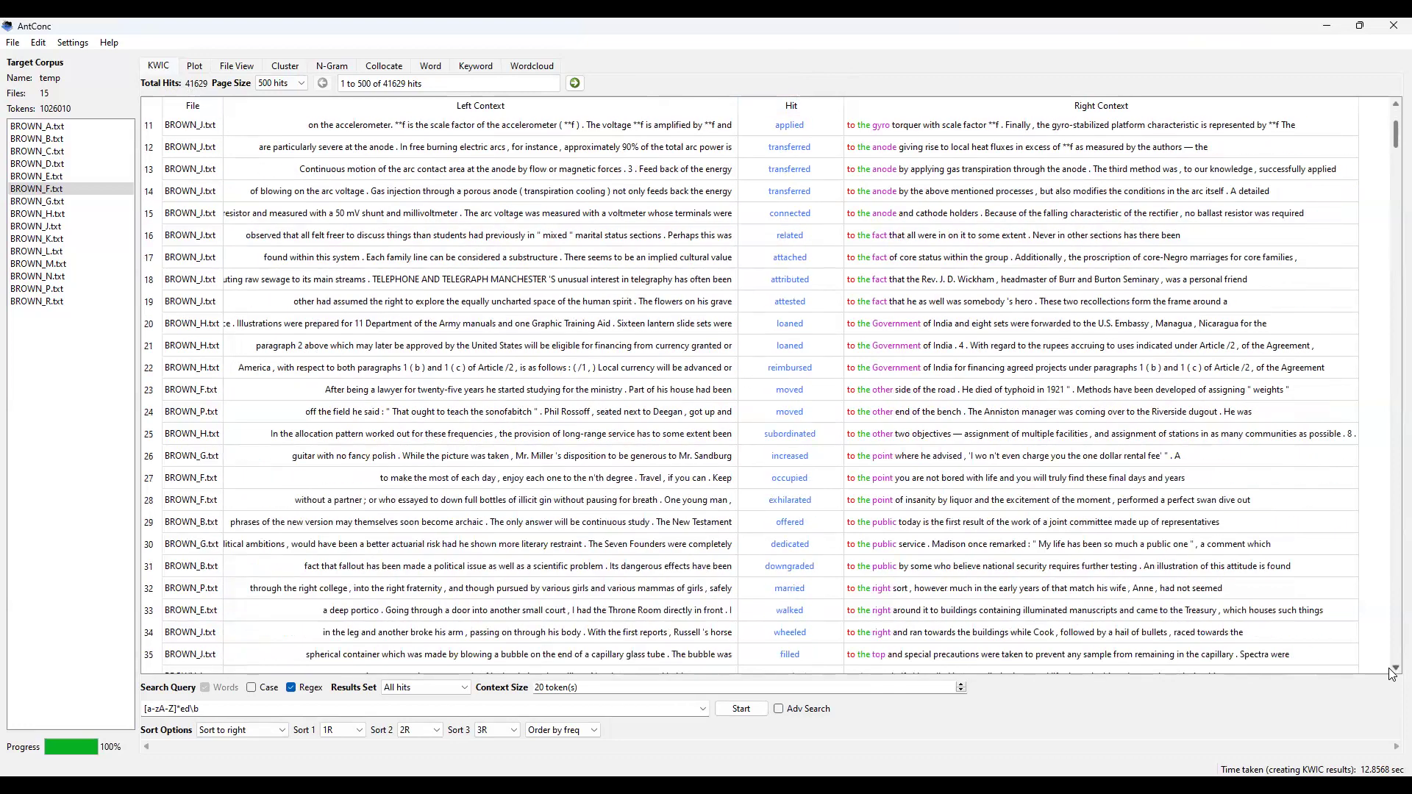
scroll(1390, 673, down, 1)
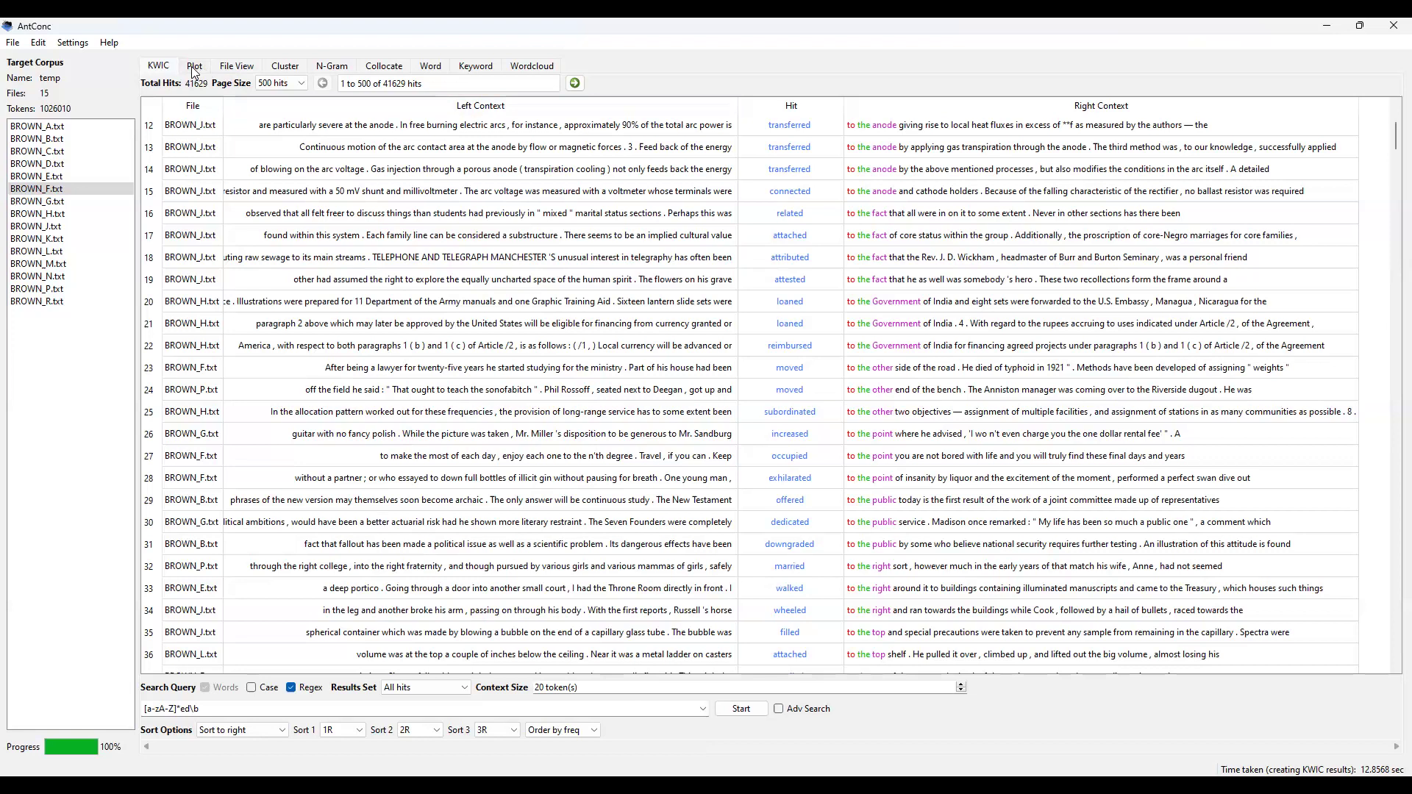
Step: Turn off regex matching and switch to the Plot tool with an empty search query
click(299, 686)
click(191, 67)
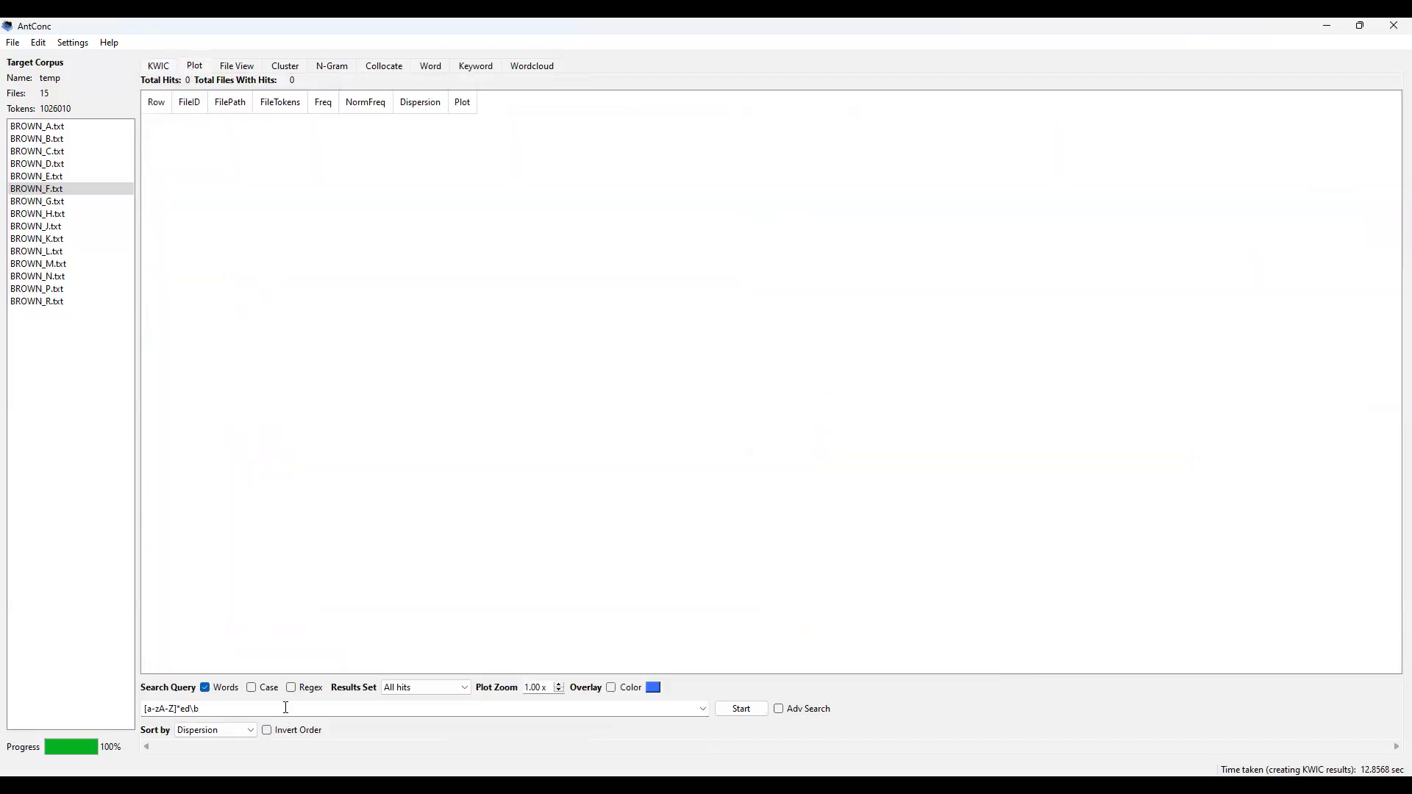
drag(286, 708, 107, 708)
key(BackSpace)
Step: Clear all tools and files and reload the untagged Brown files BROWN_A to BROWN_R as a quick corpus
click(13, 44)
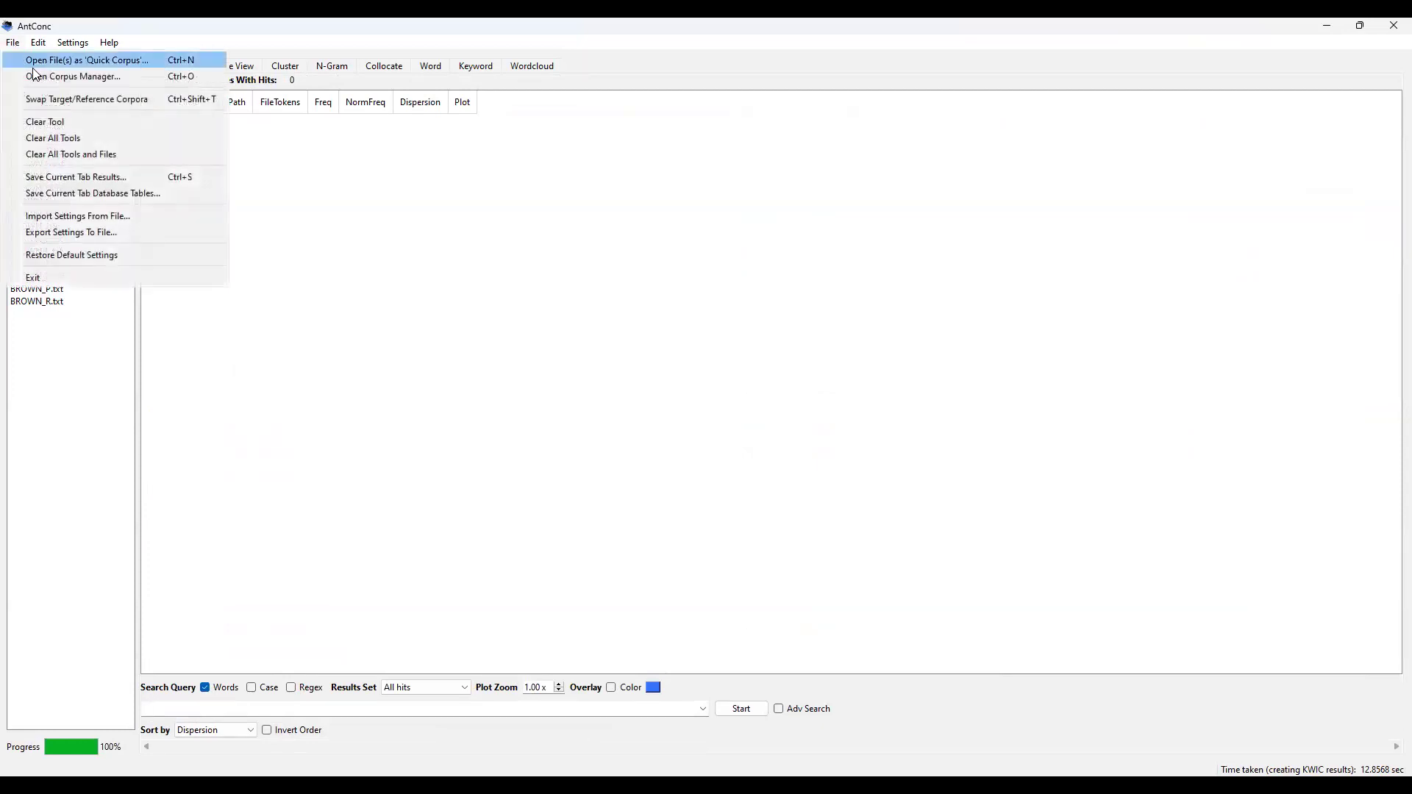
click(93, 157)
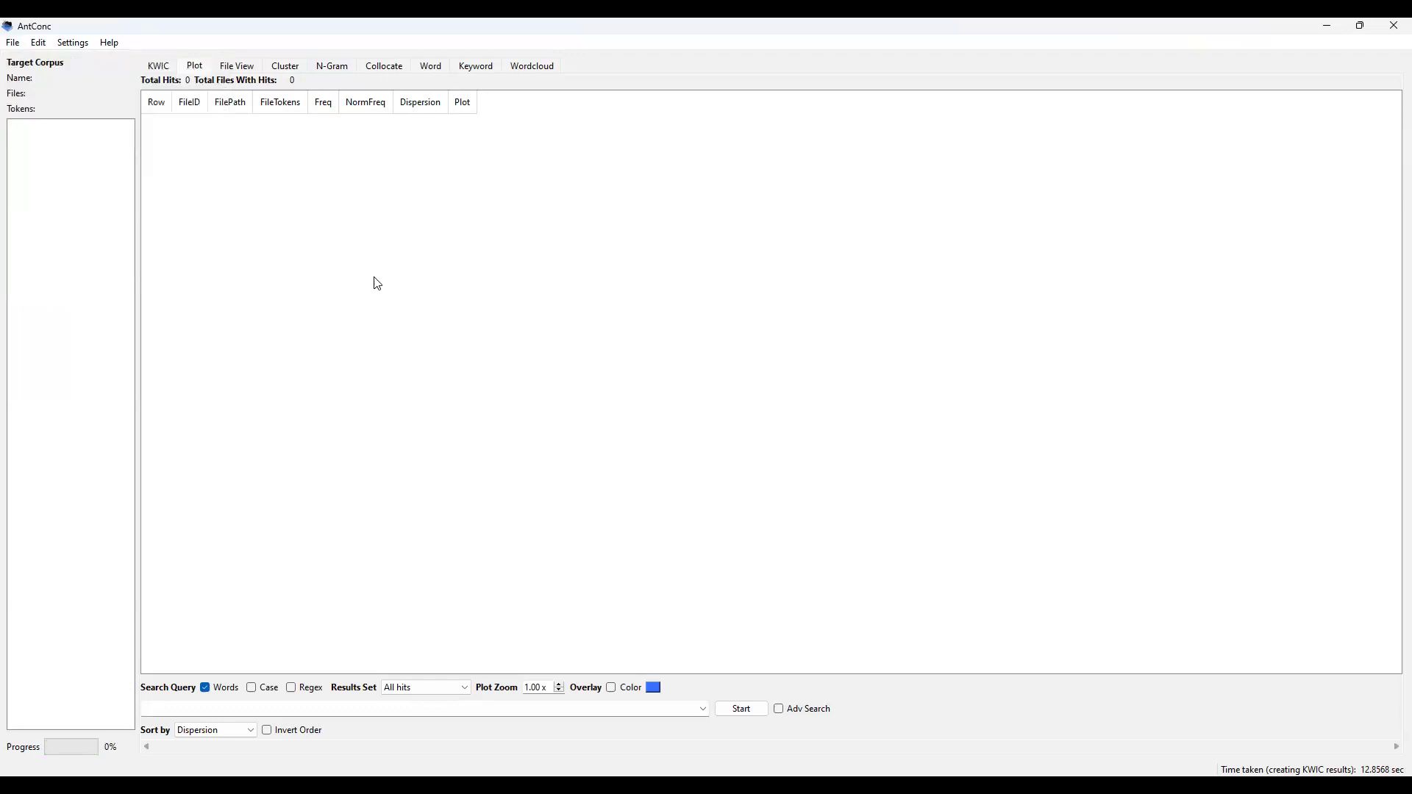
click(13, 43)
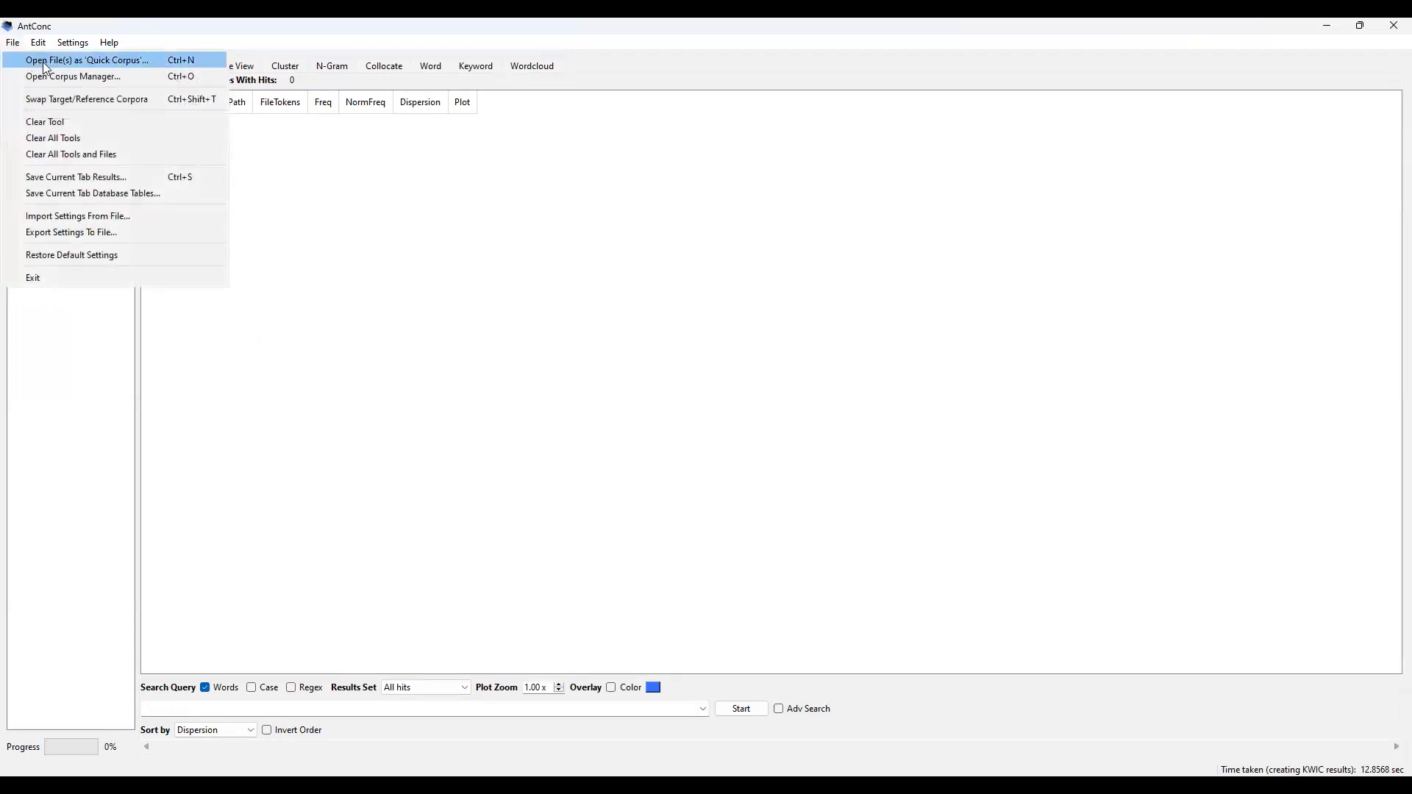
click(43, 61)
click(269, 155)
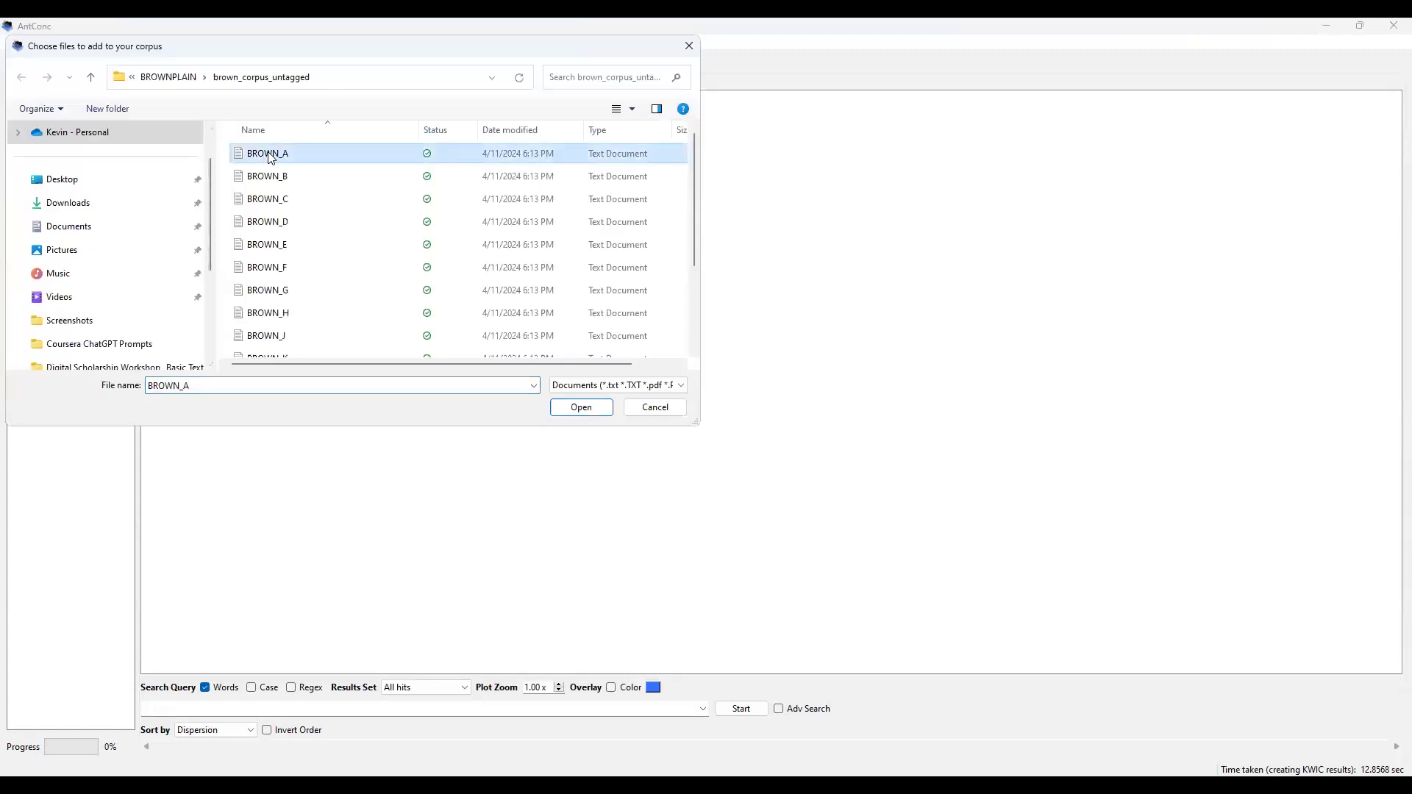
click(693, 325)
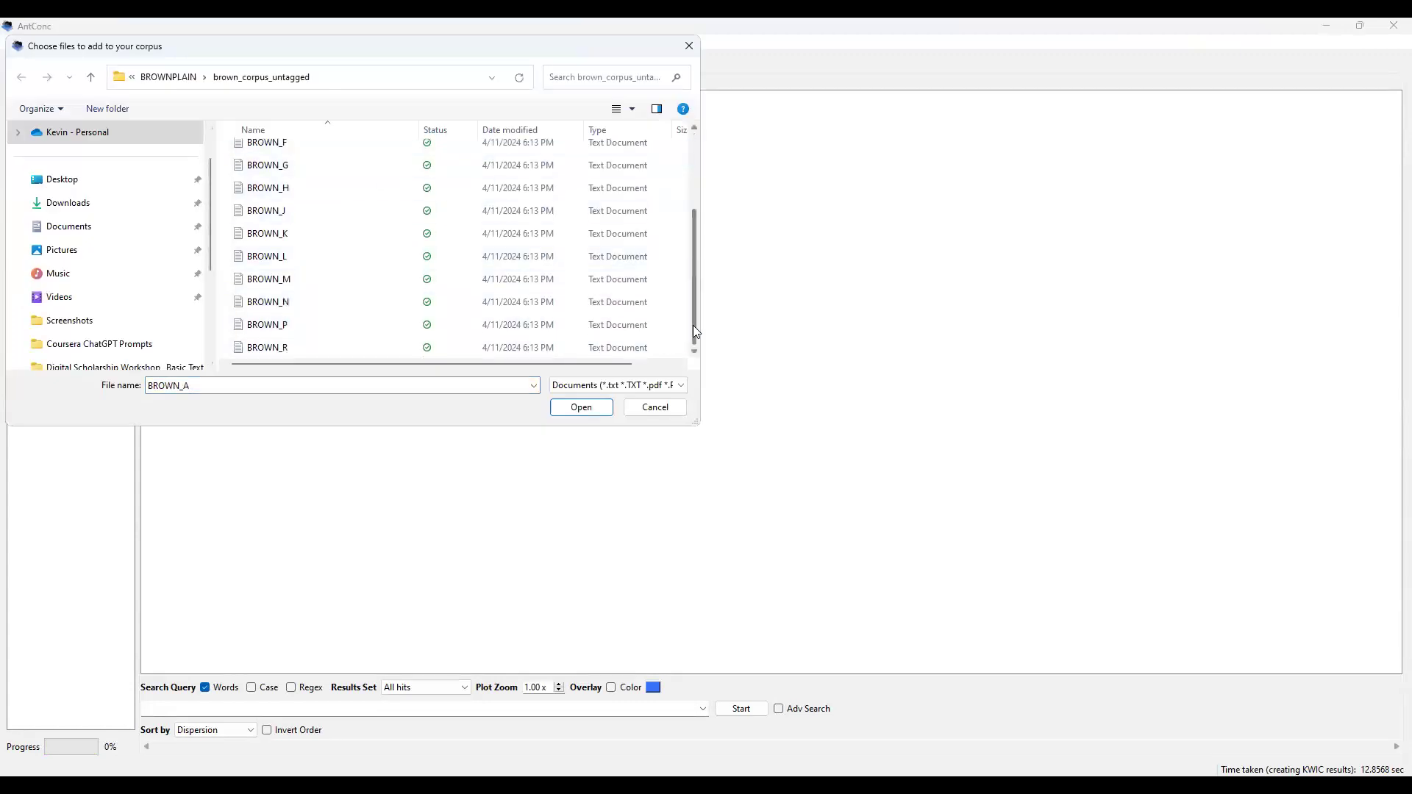
shift+click(347, 345)
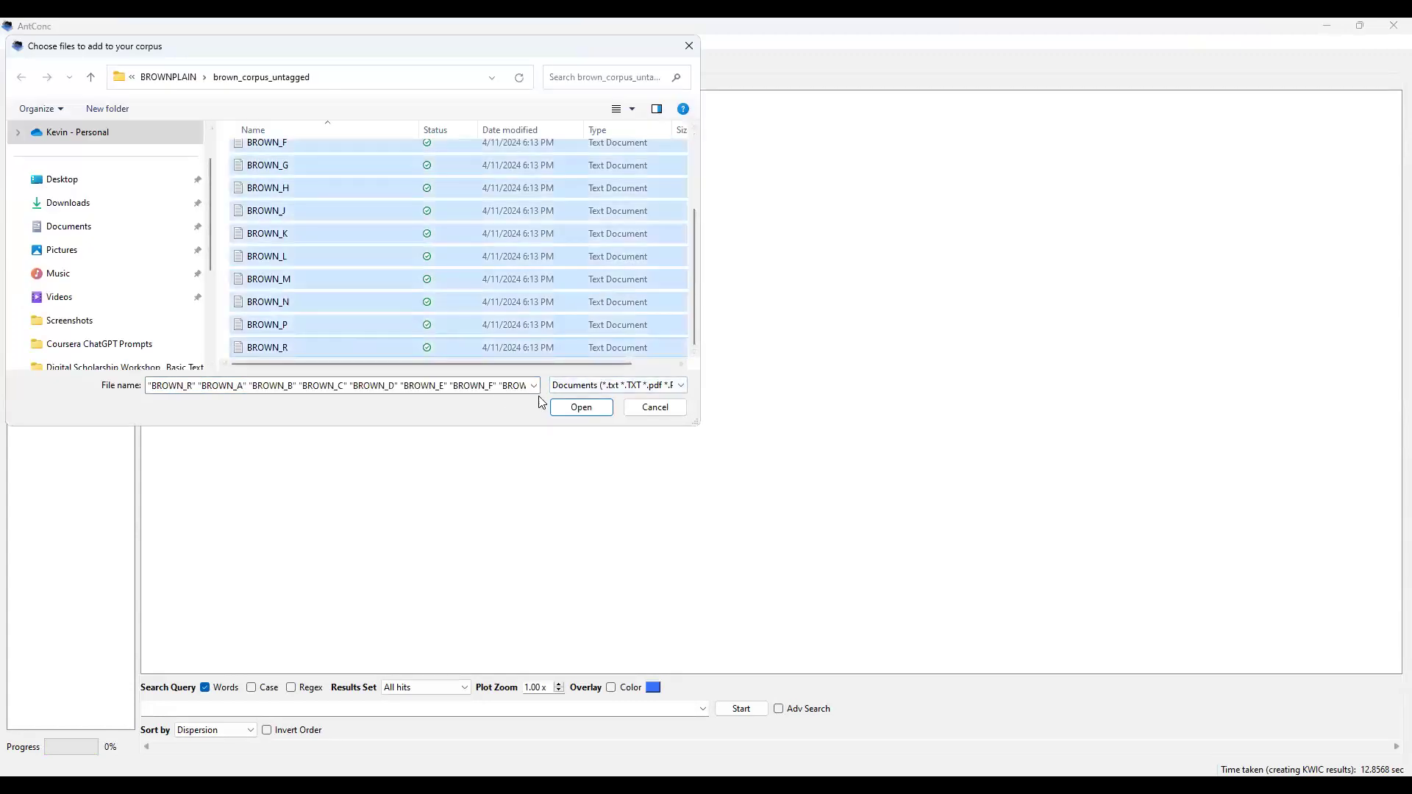
click(579, 408)
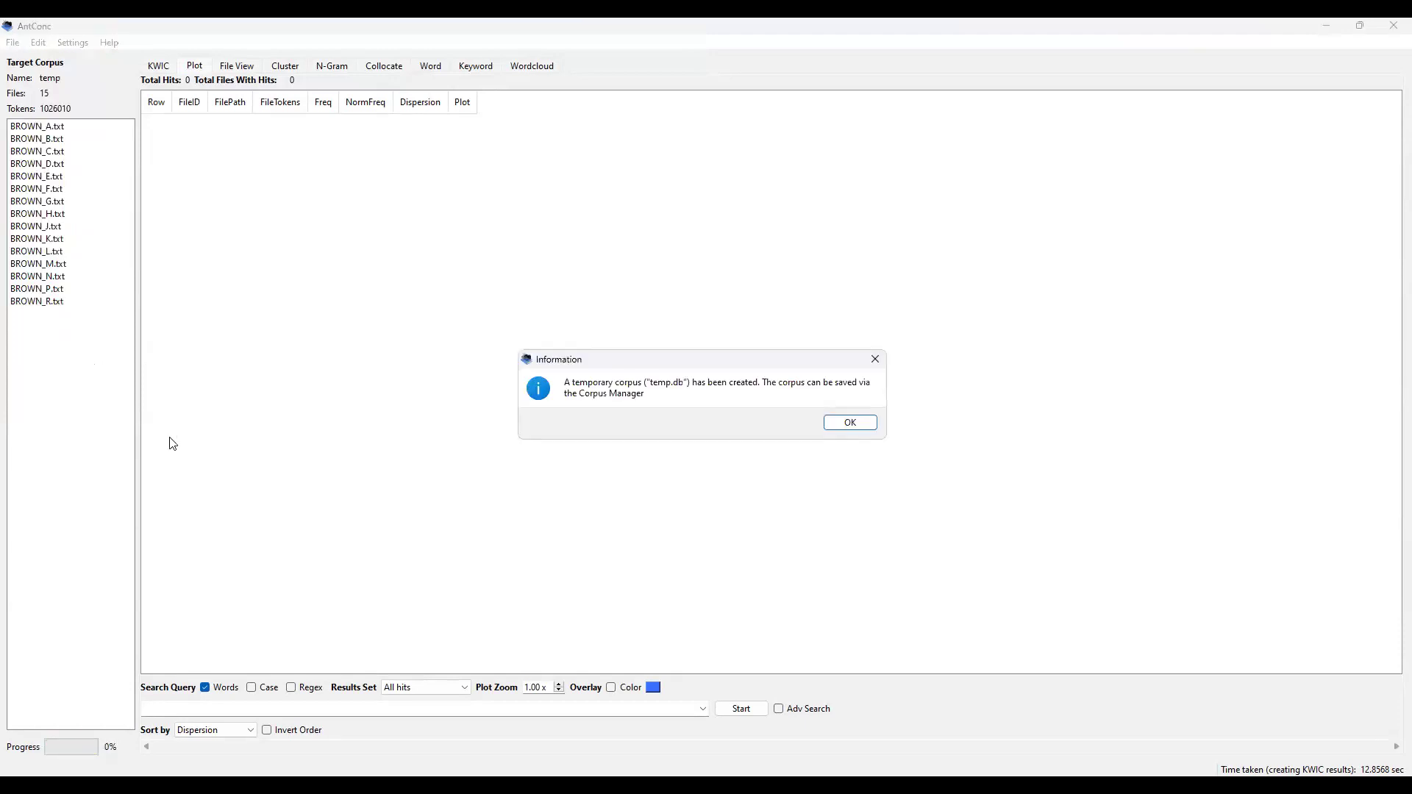
click(863, 429)
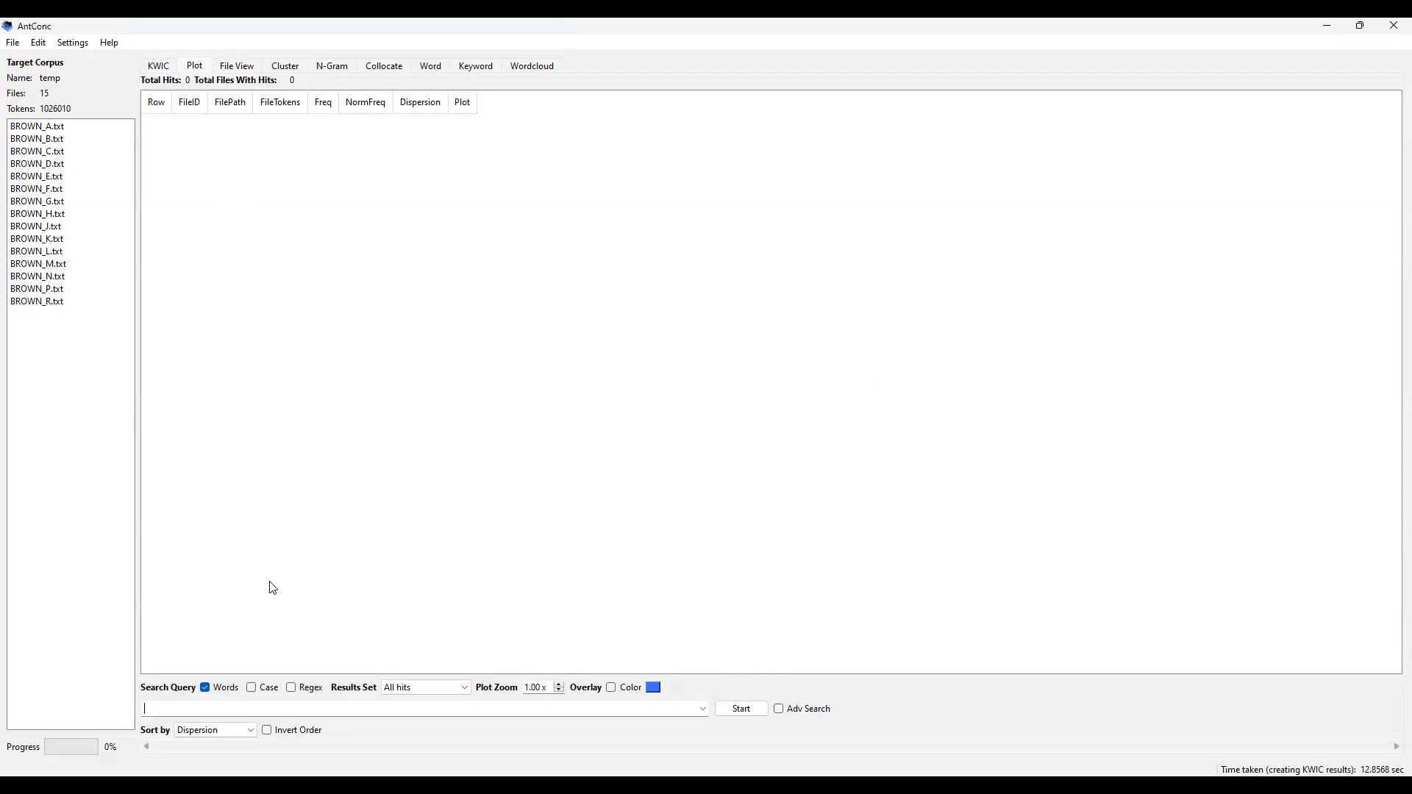
Step: Generate the dispersion plot for the whole word "process" across the corpus files
text(proces)
click(741, 714)
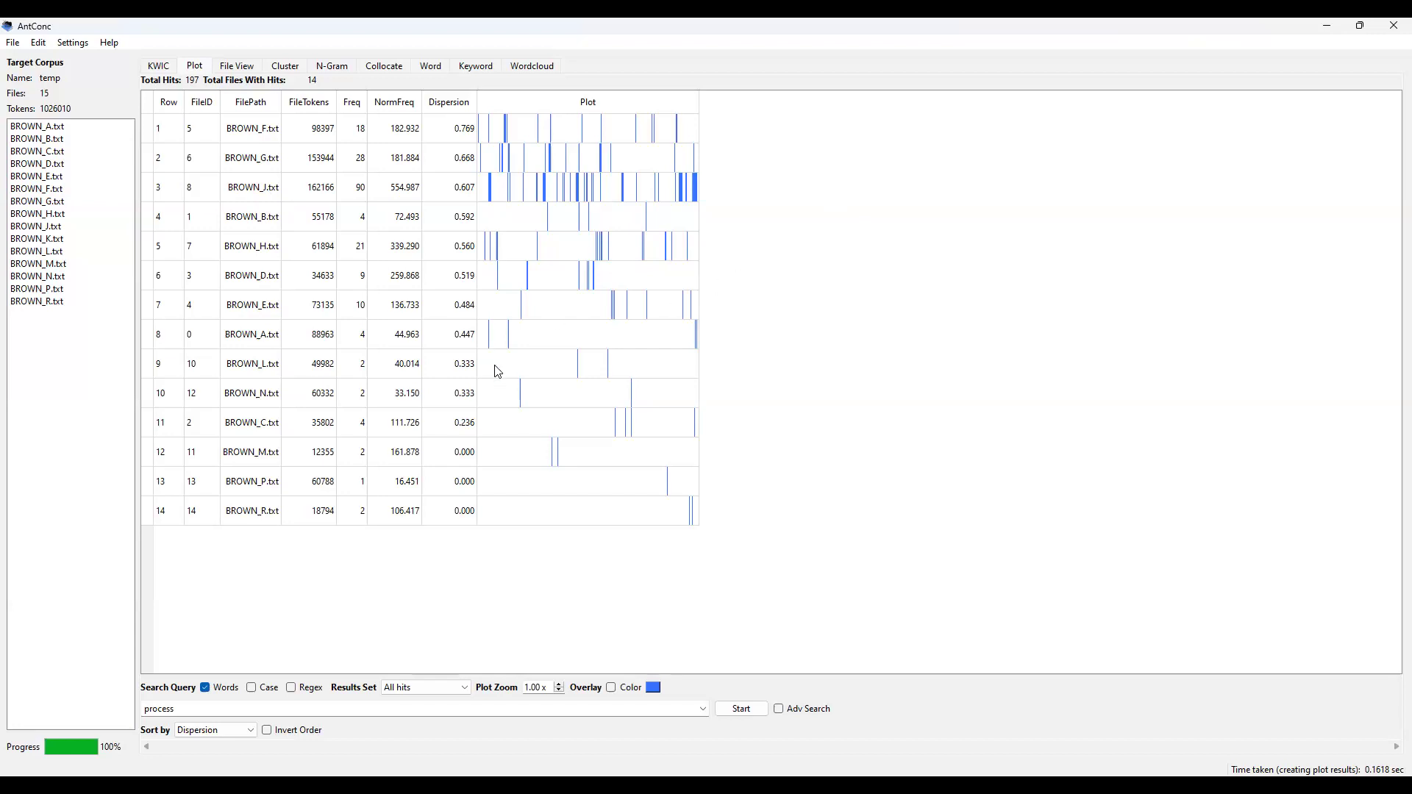
Step: Look at the plot's sort options and view a "process" hit from BROWN_F.txt in its full text before returning to the plot
click(252, 731)
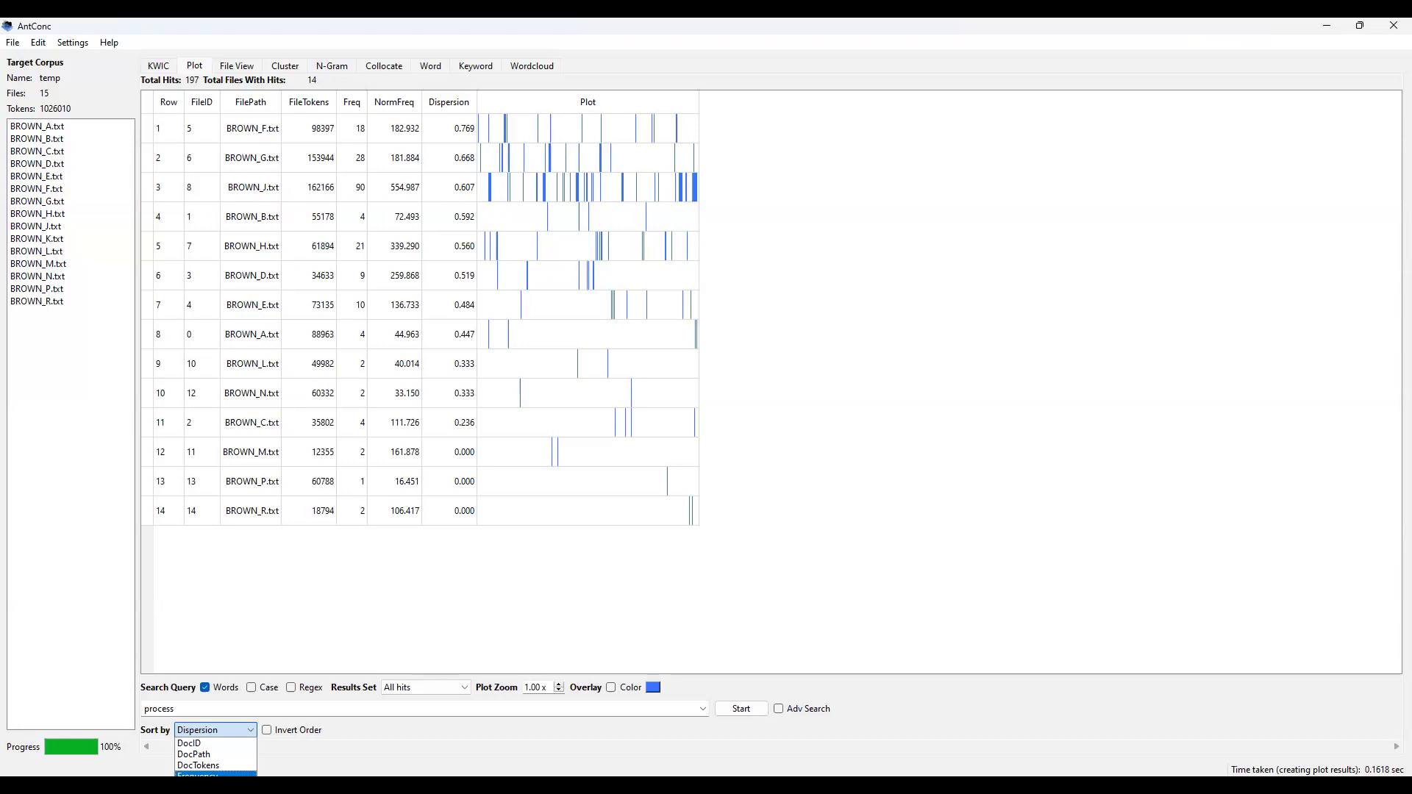
click(437, 744)
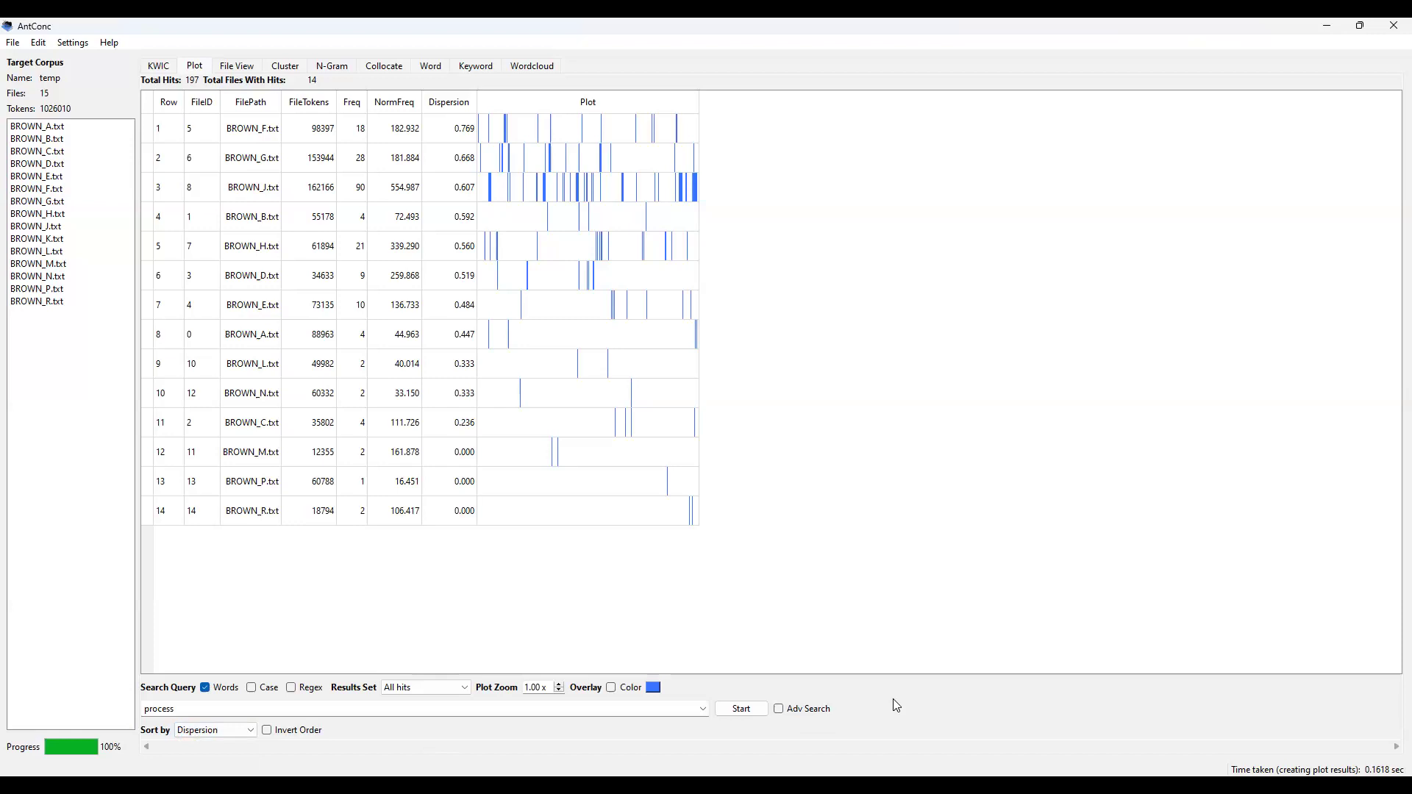
click(582, 135)
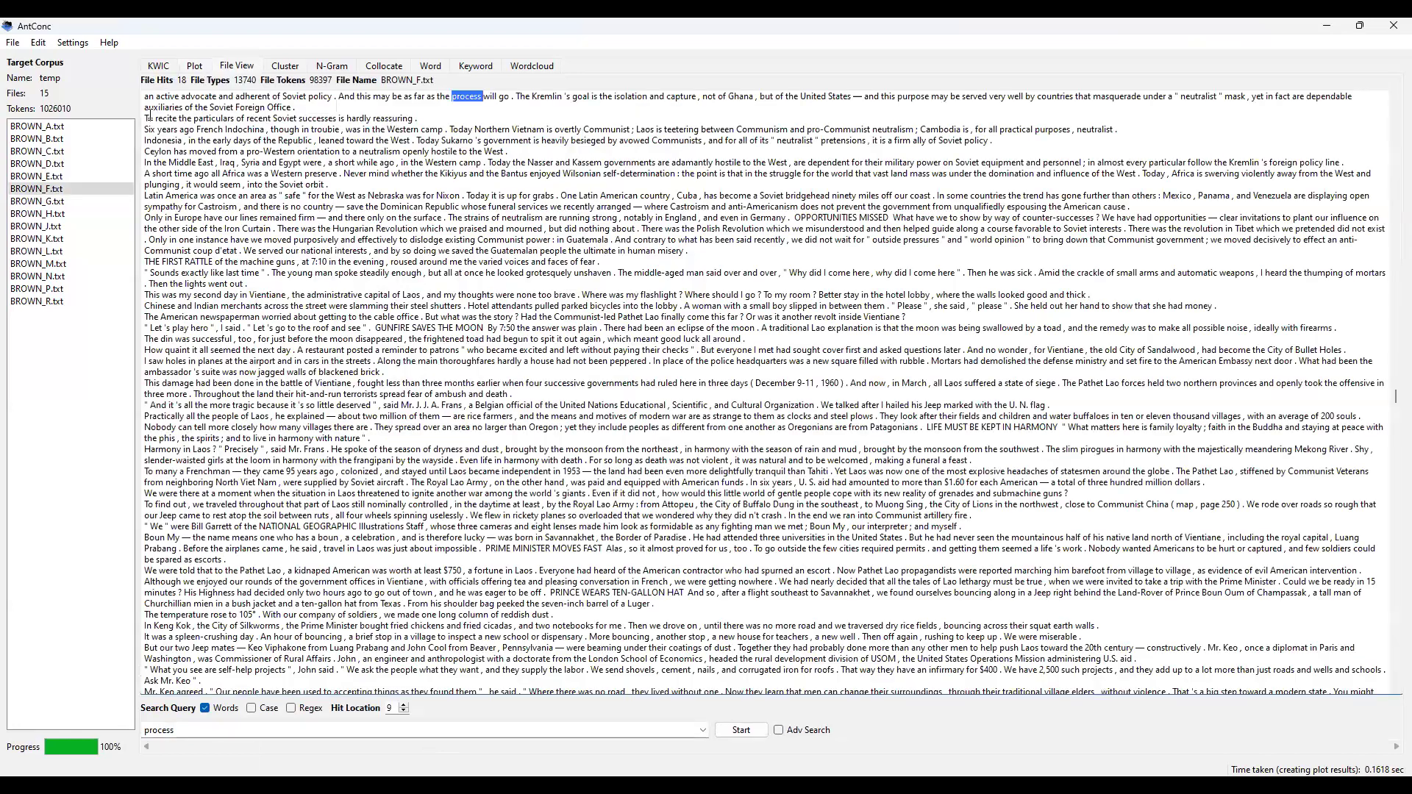
click(194, 66)
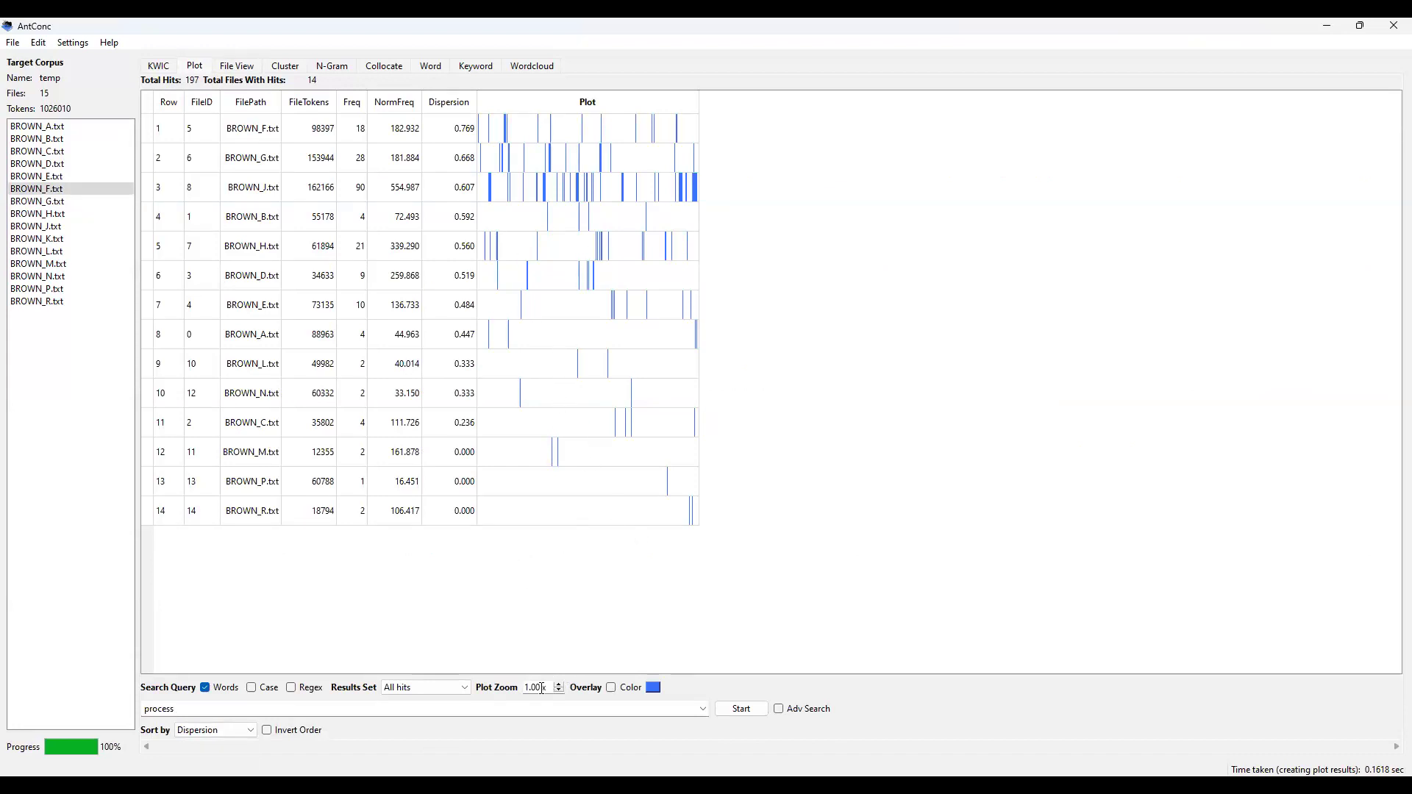
Step: Set the plot zoom to 3.00x and raise it in small increments to 3.05x
drag(531, 687, 506, 694)
text(3)
key(Return)
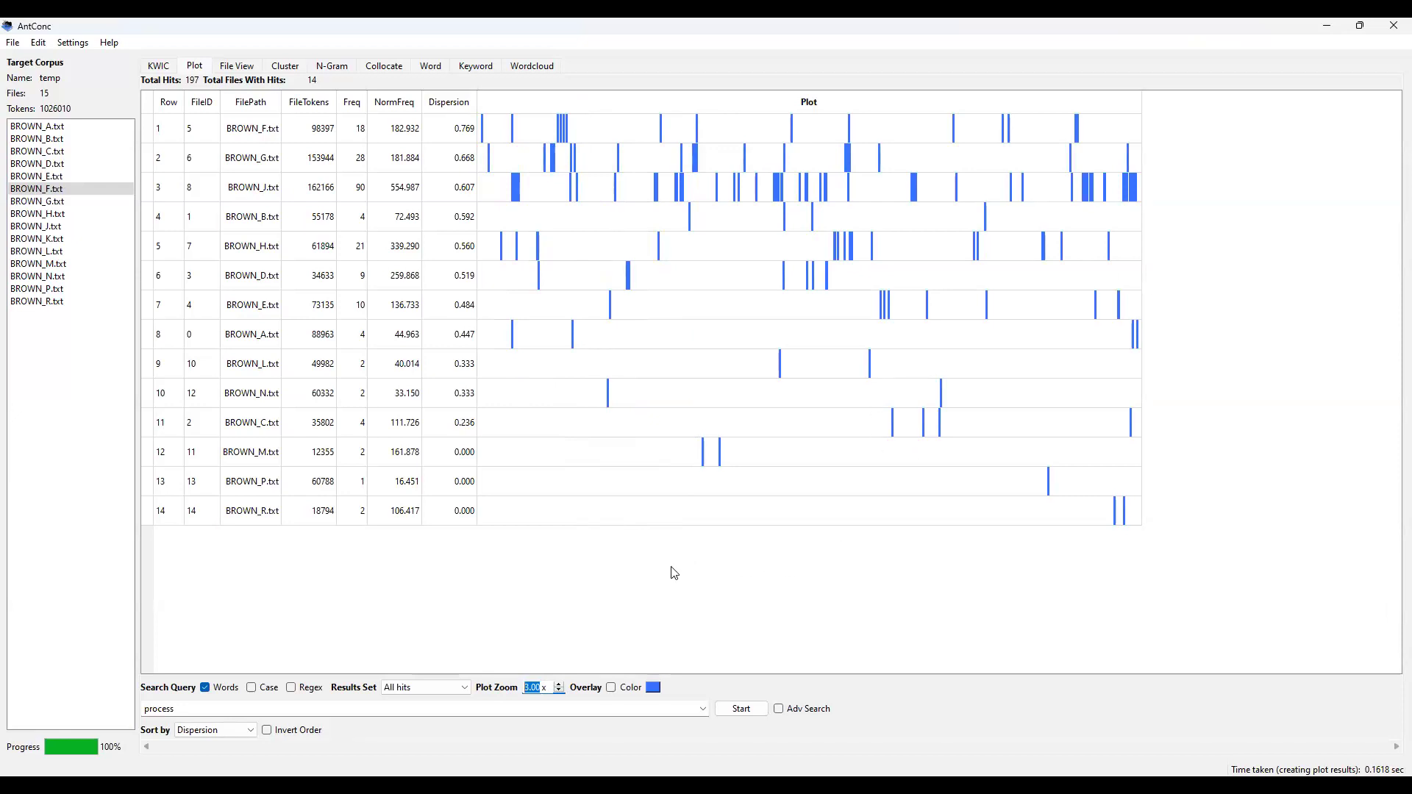
click(559, 685)
click(559, 685)
click(559, 685)
click(558, 684)
click(559, 684)
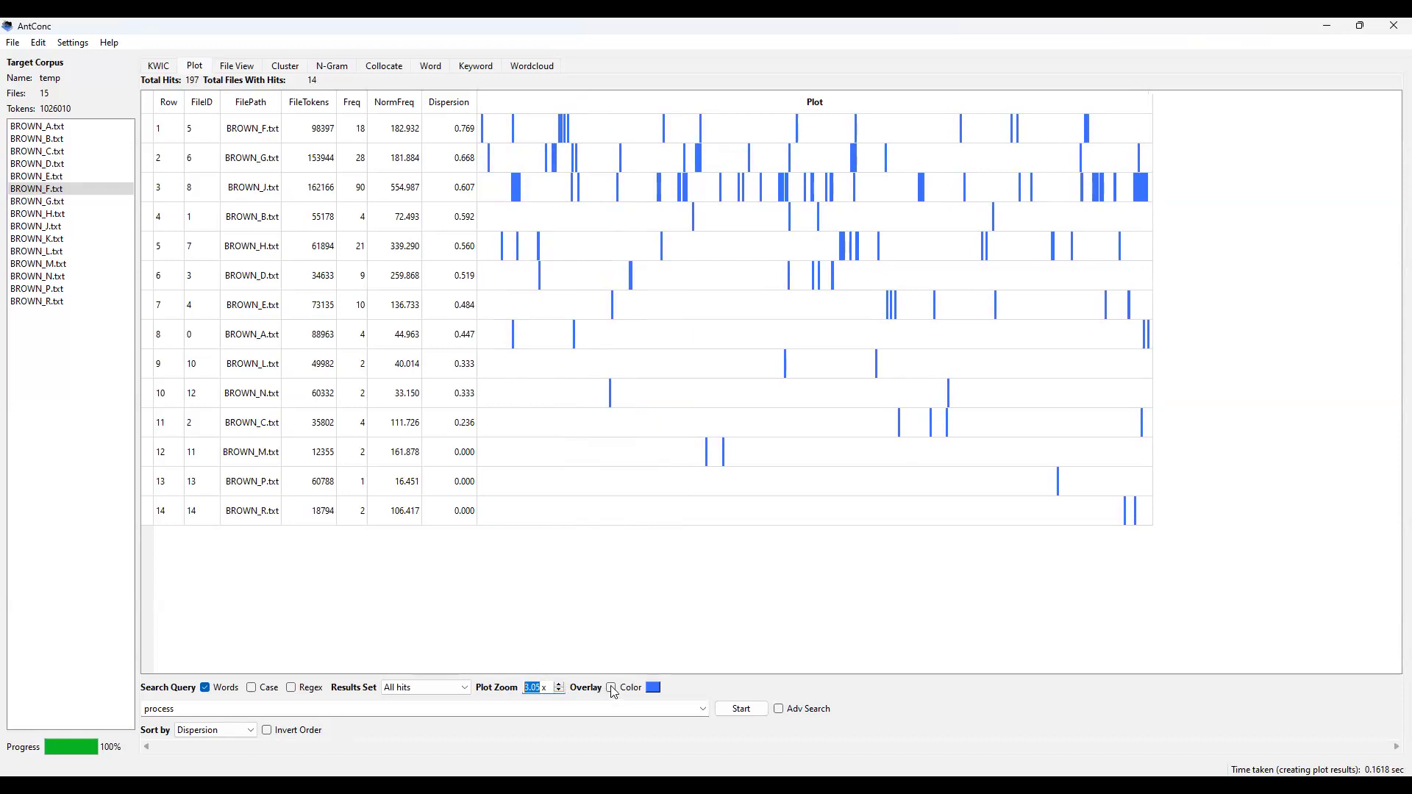
Step: Overlay the hits for "dog" on the existing "process" plot in dark red #aa0000
click(424, 711)
click(611, 689)
drag(181, 709, 43, 712)
text(dog)
click(653, 688)
click(553, 287)
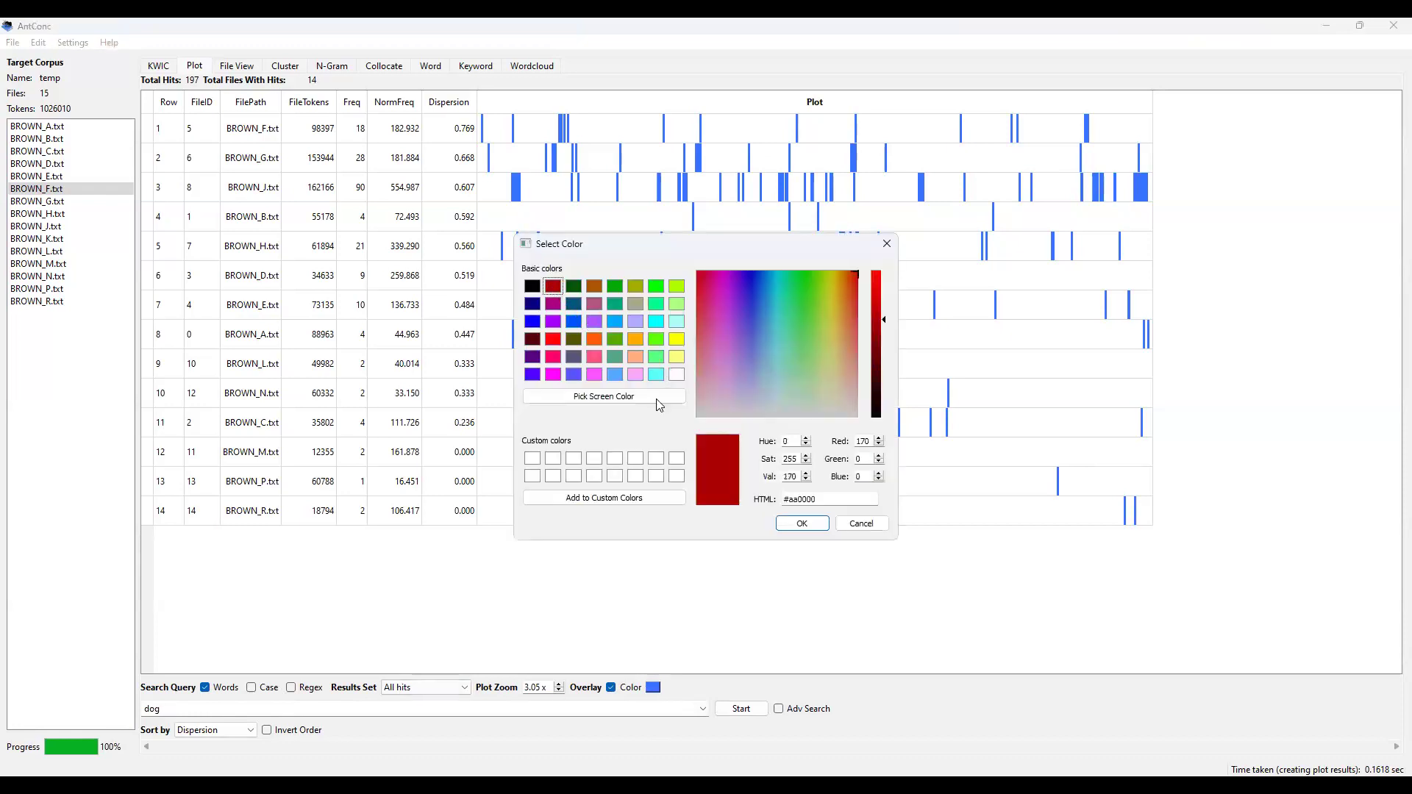
click(792, 524)
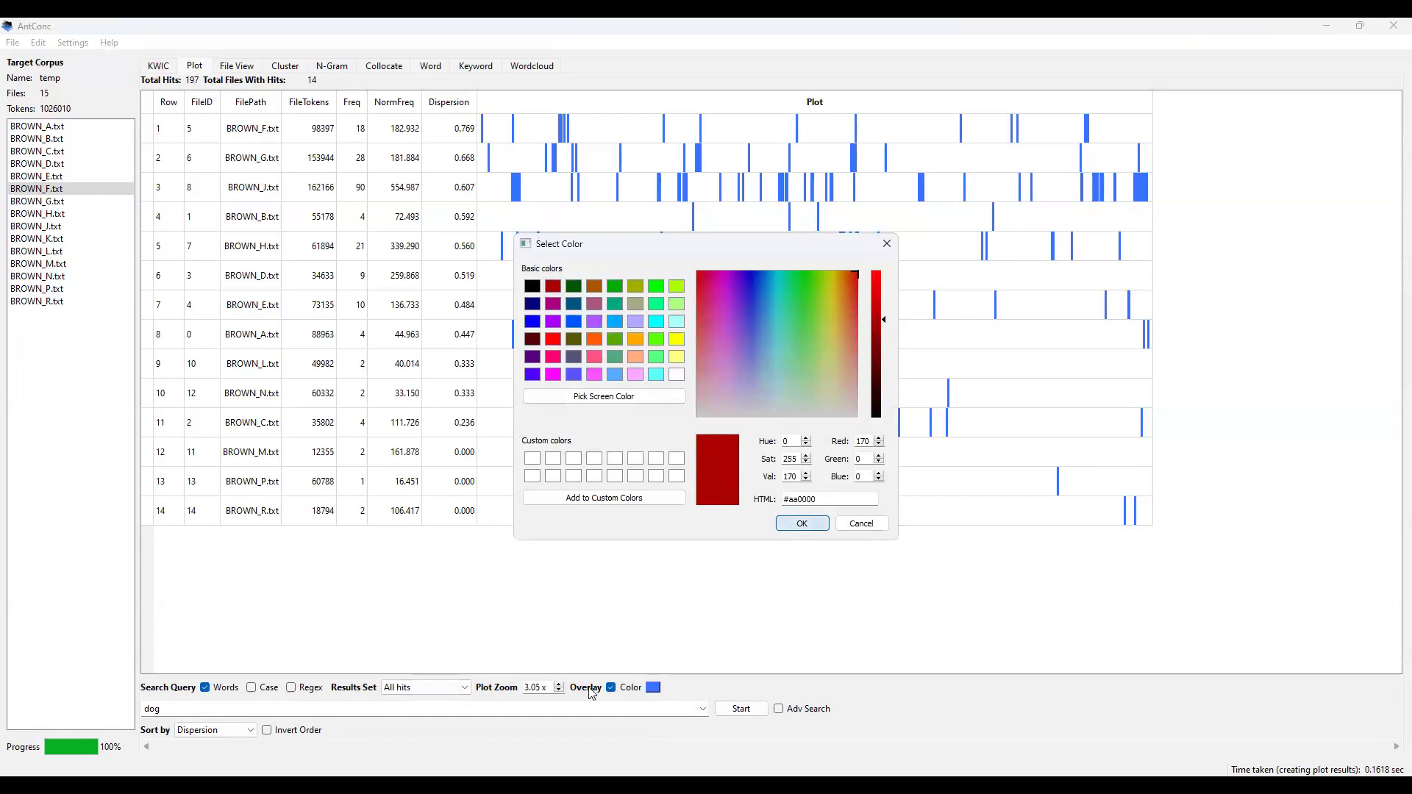
click(750, 712)
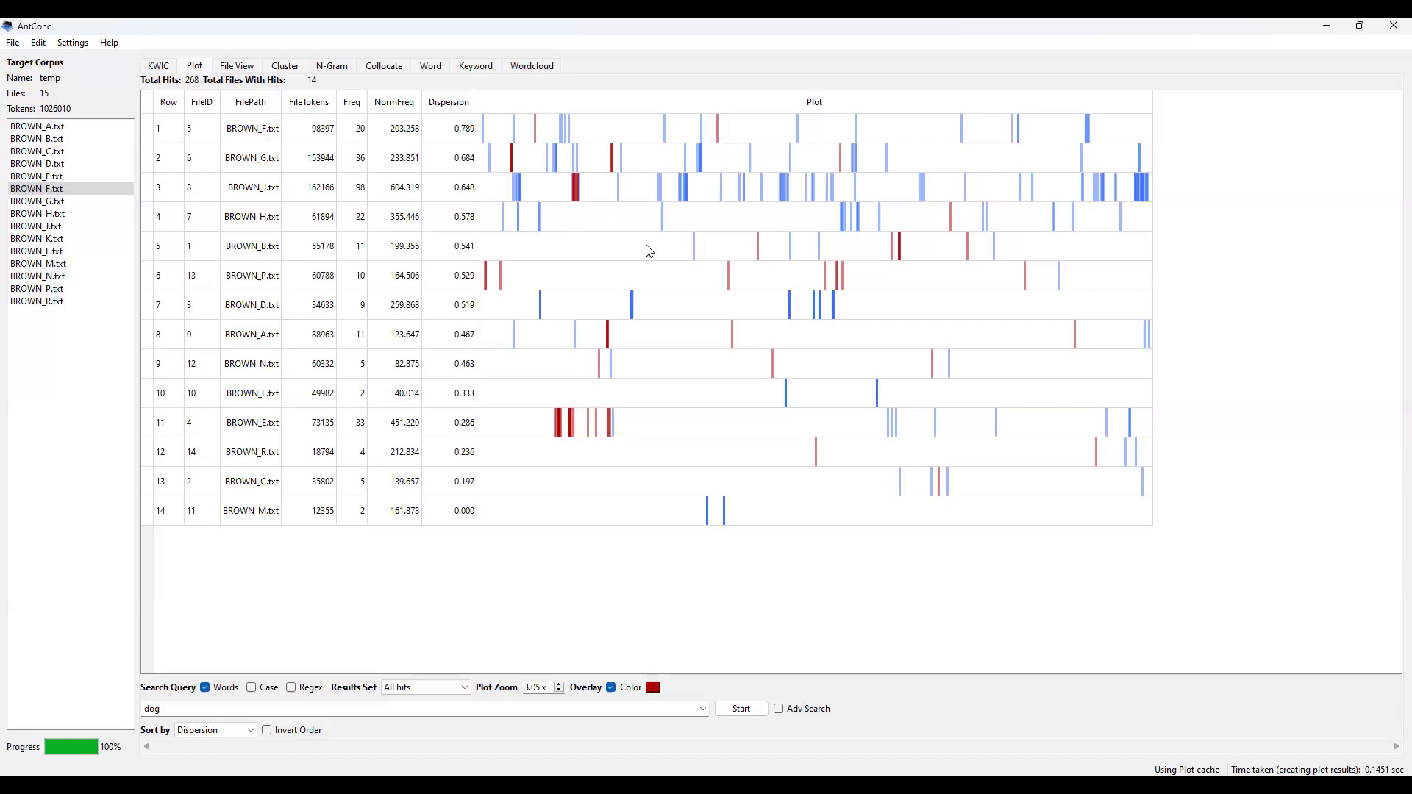
Step: Examine the Plot category of the tool settings and close the dialog
click(77, 46)
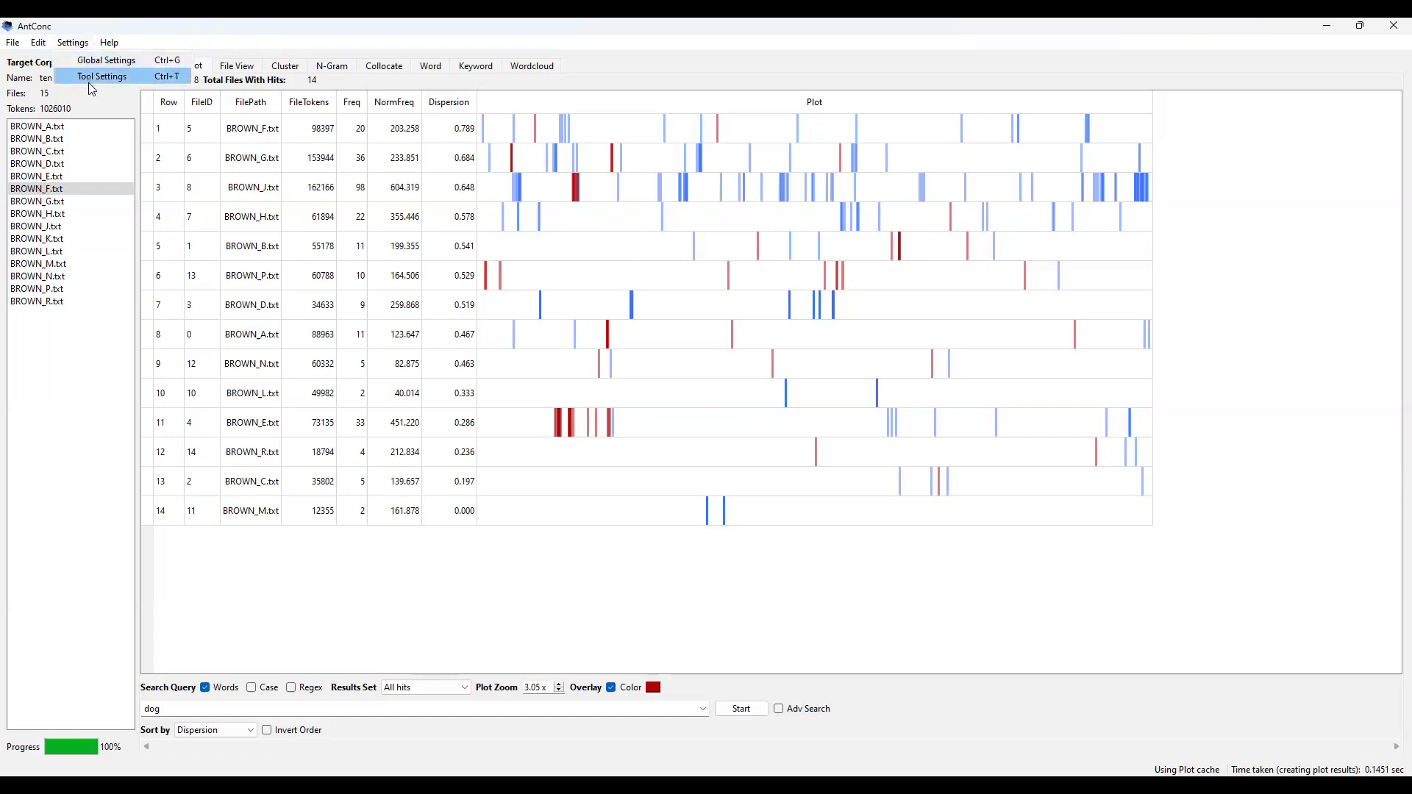
click(92, 77)
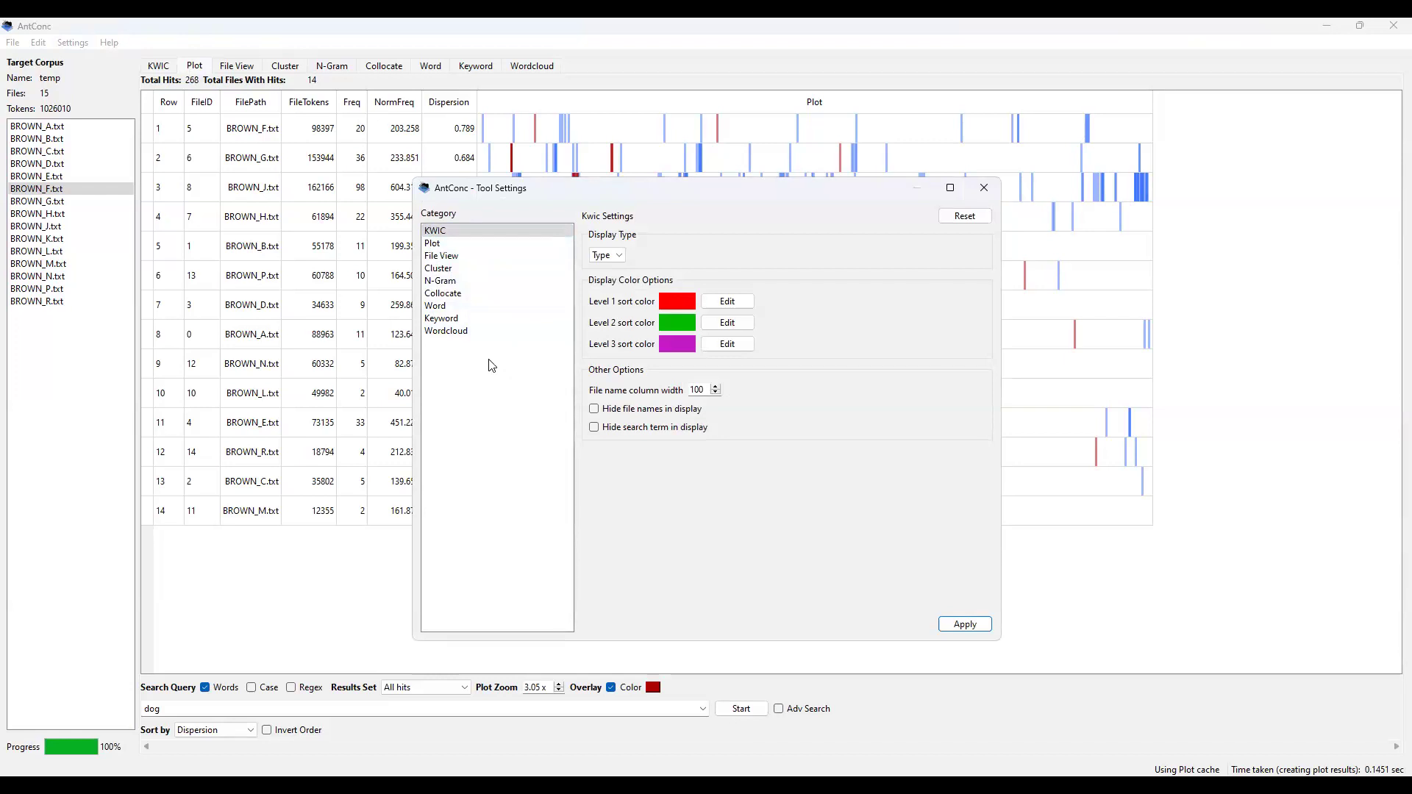
click(457, 248)
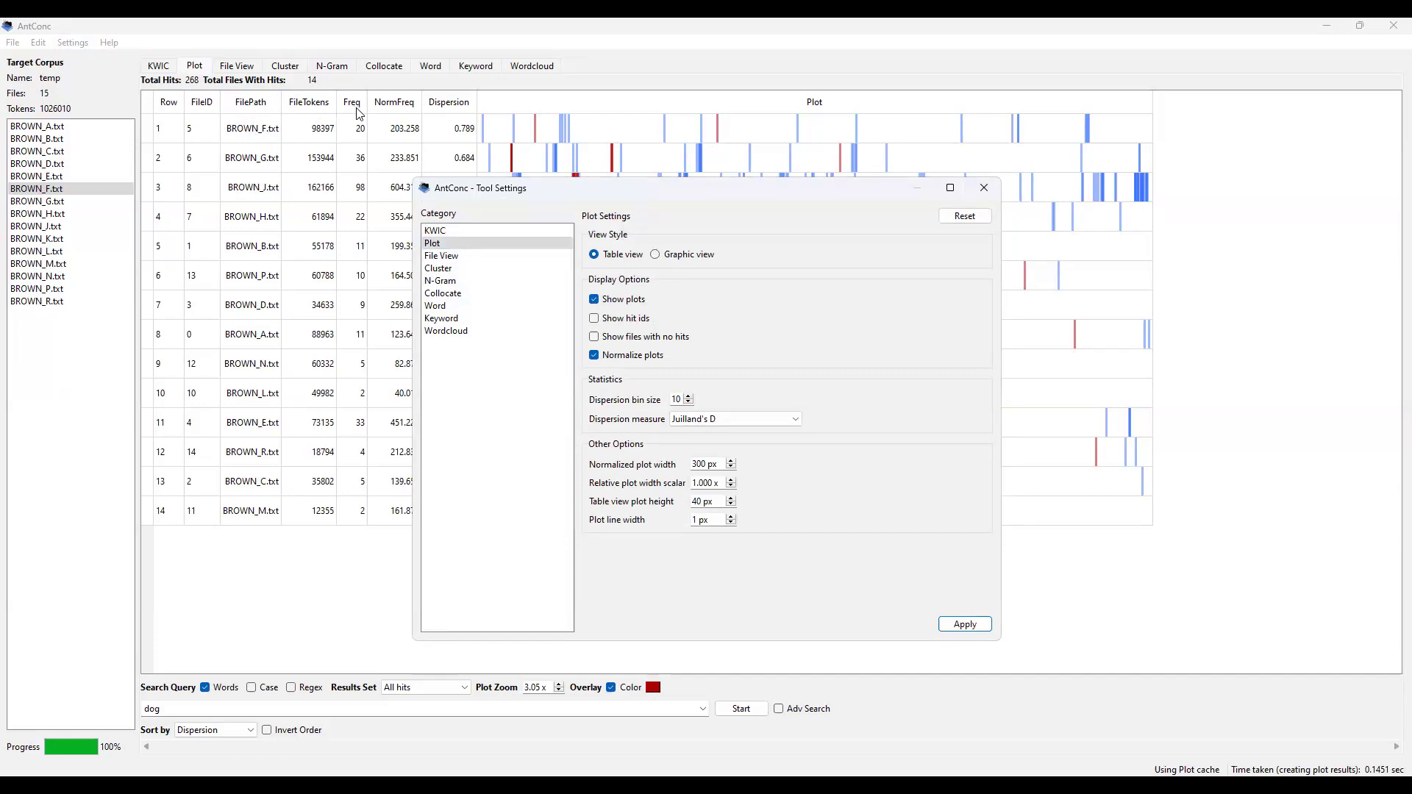
click(982, 191)
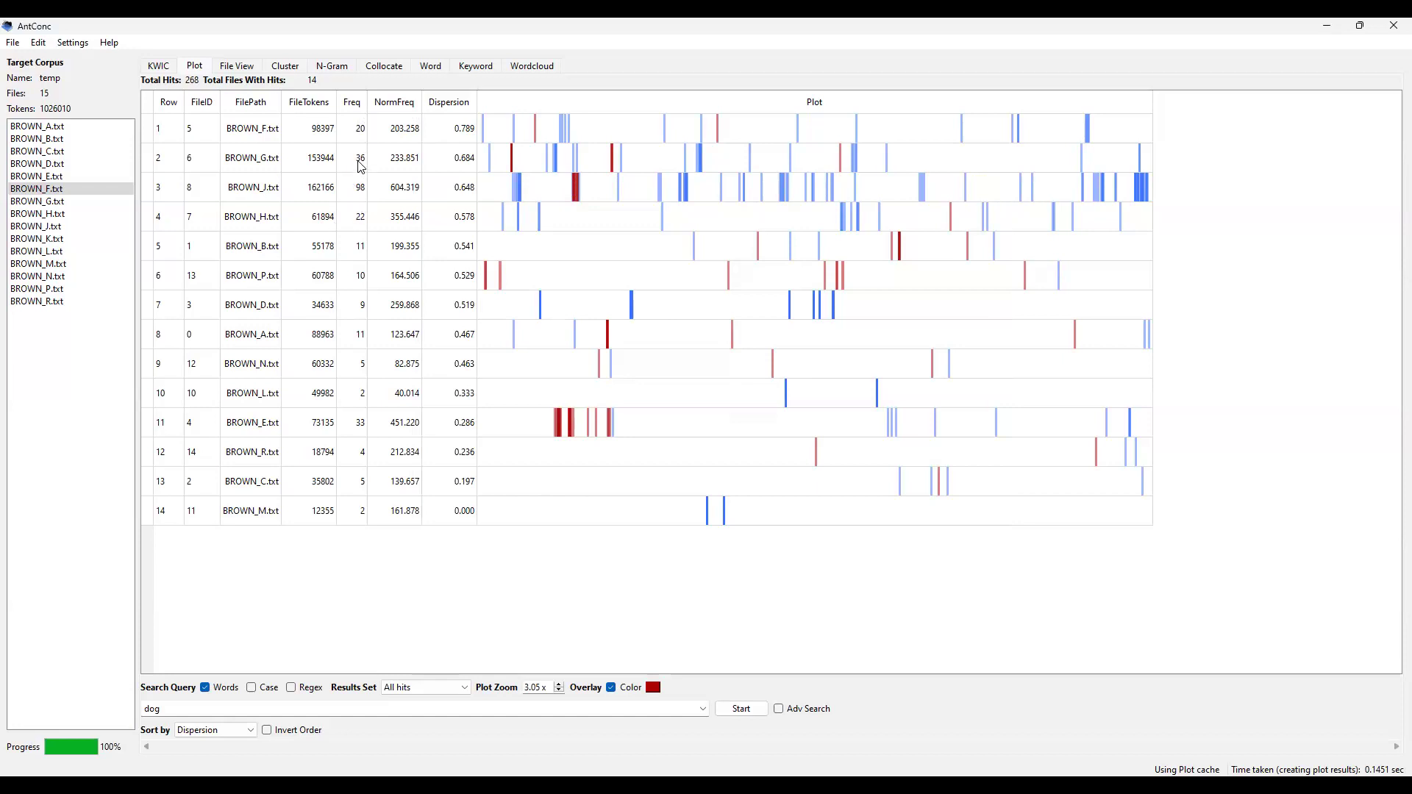
Step: Set the plot view style to Graphic view with Juilland's D as dispersion measure, apply it and regenerate the plot
click(67, 46)
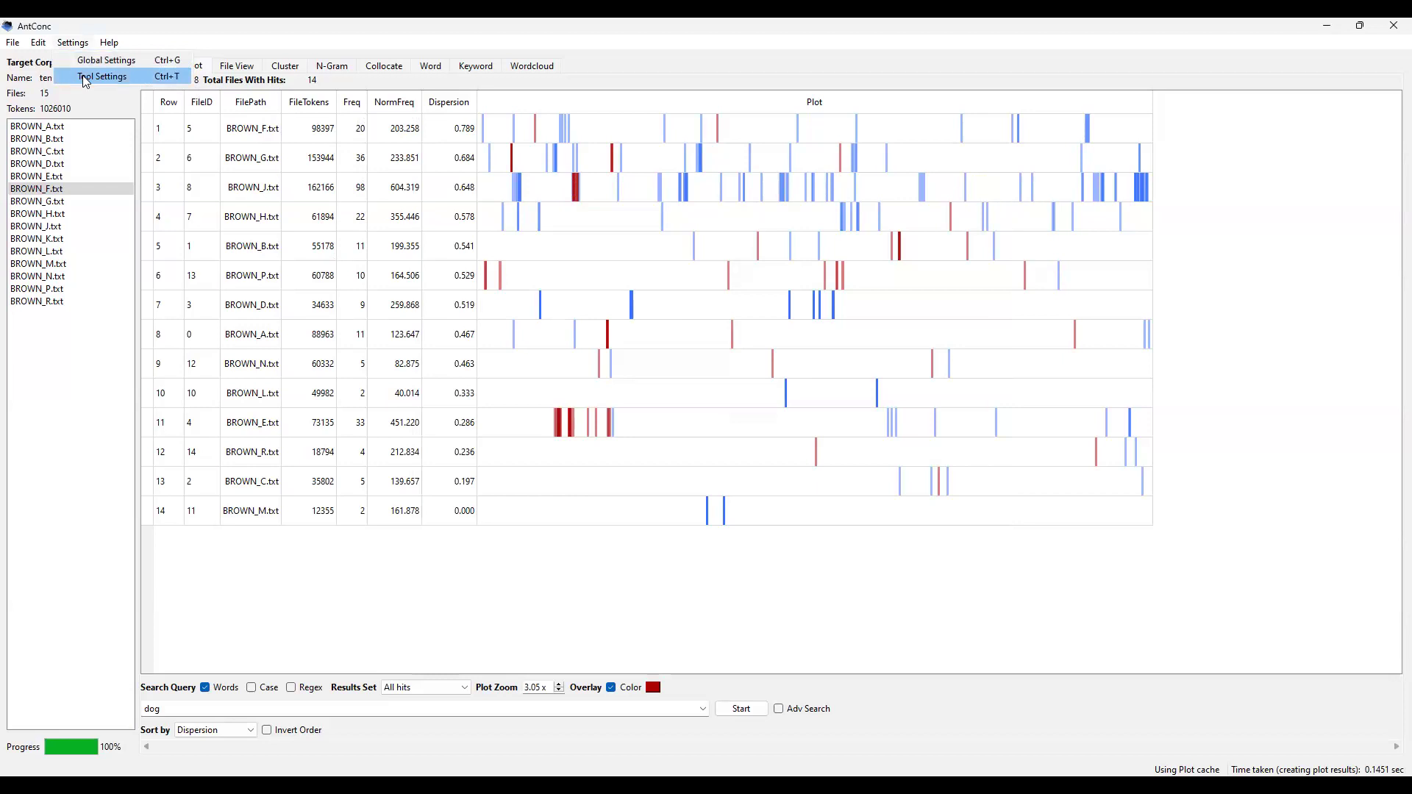
click(86, 78)
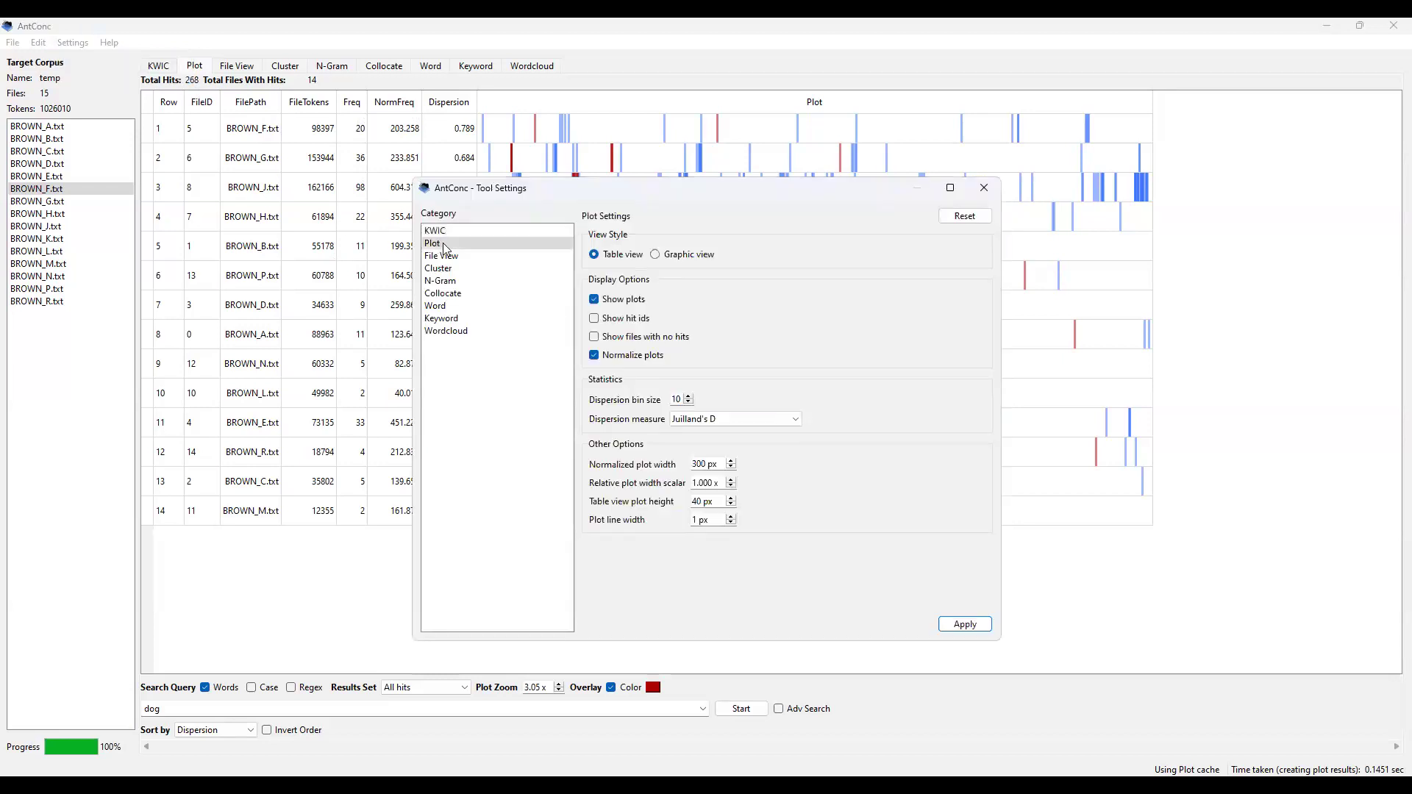
click(655, 256)
click(797, 421)
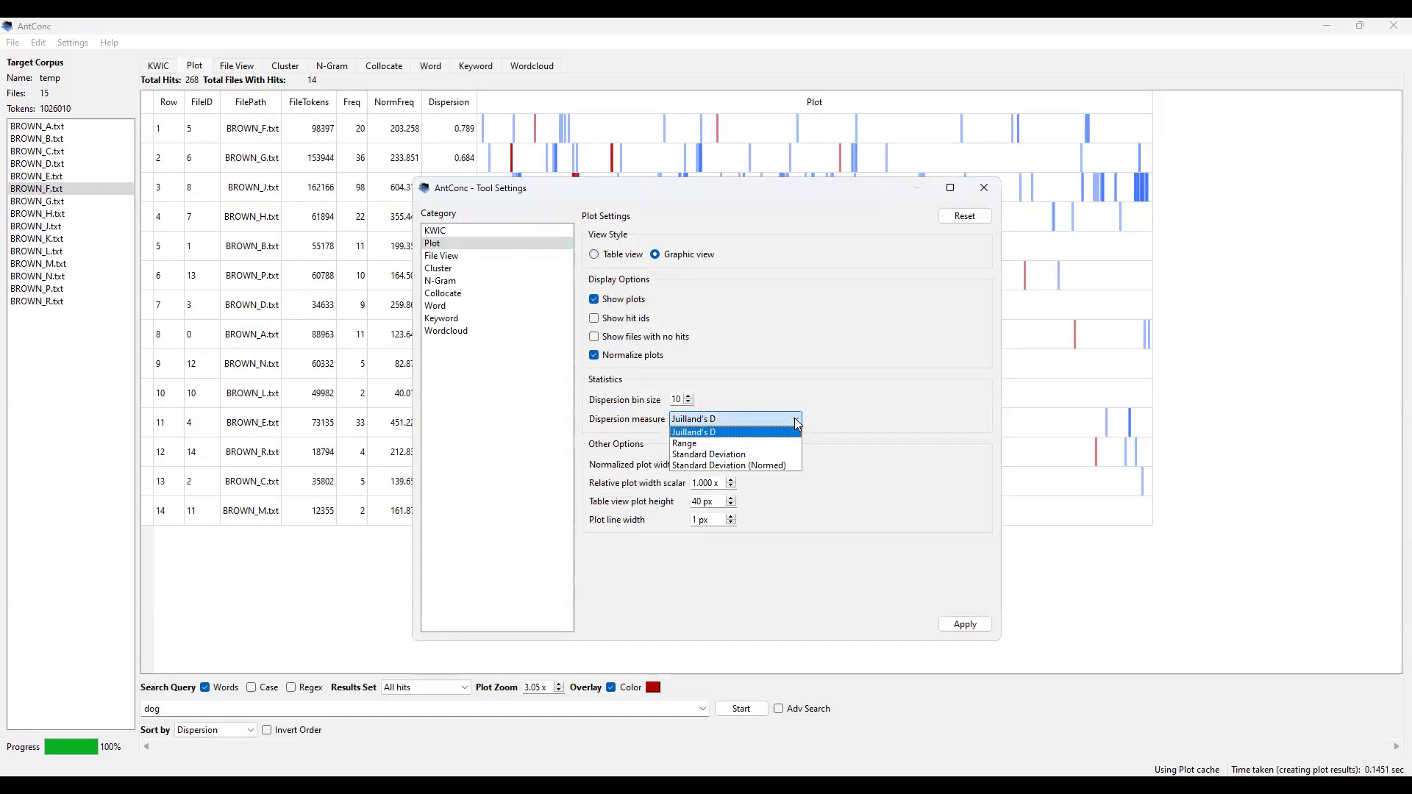
click(765, 436)
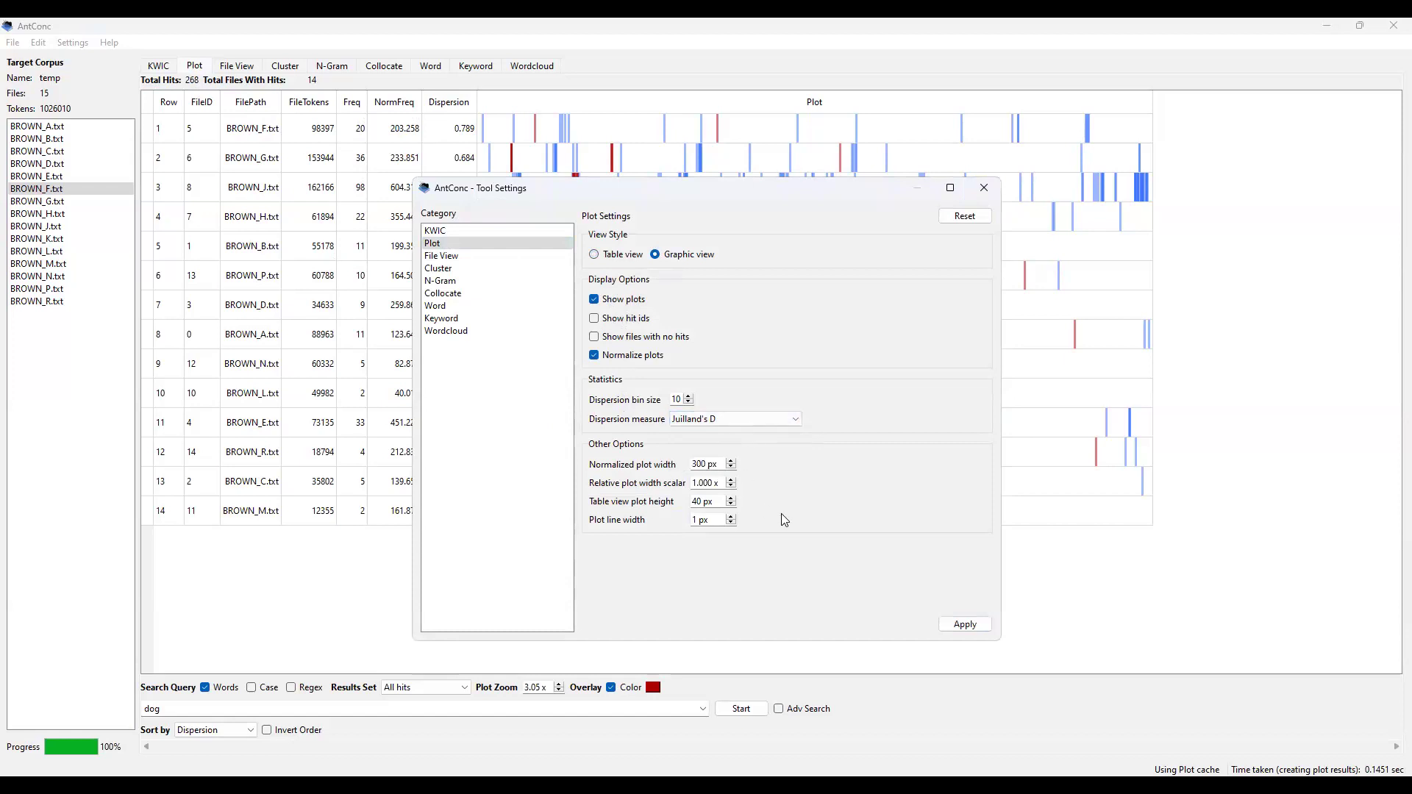
click(958, 625)
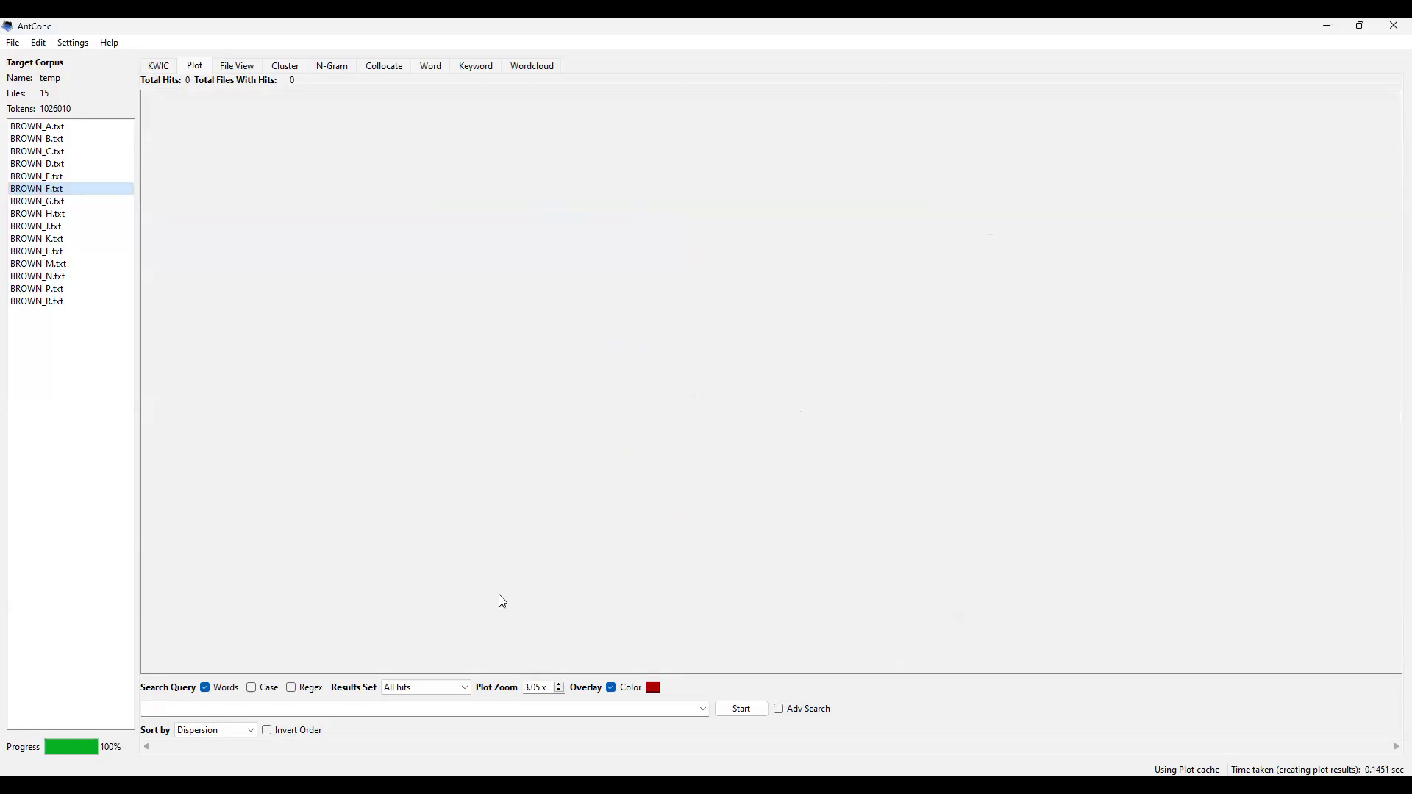
click(727, 711)
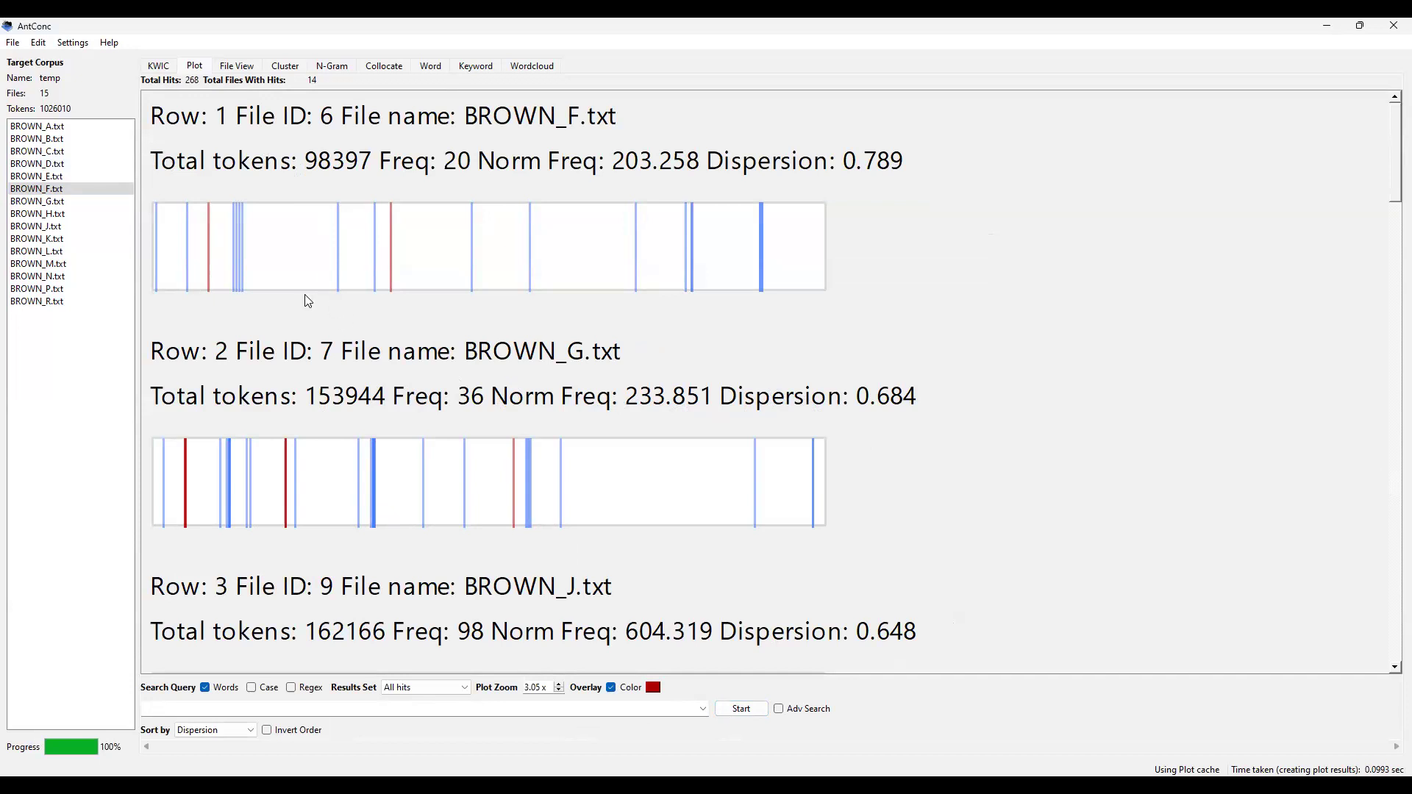
Step: Save the current plot as a PNG image named Plot_results in the Desktop folder "A New folder"
click(12, 44)
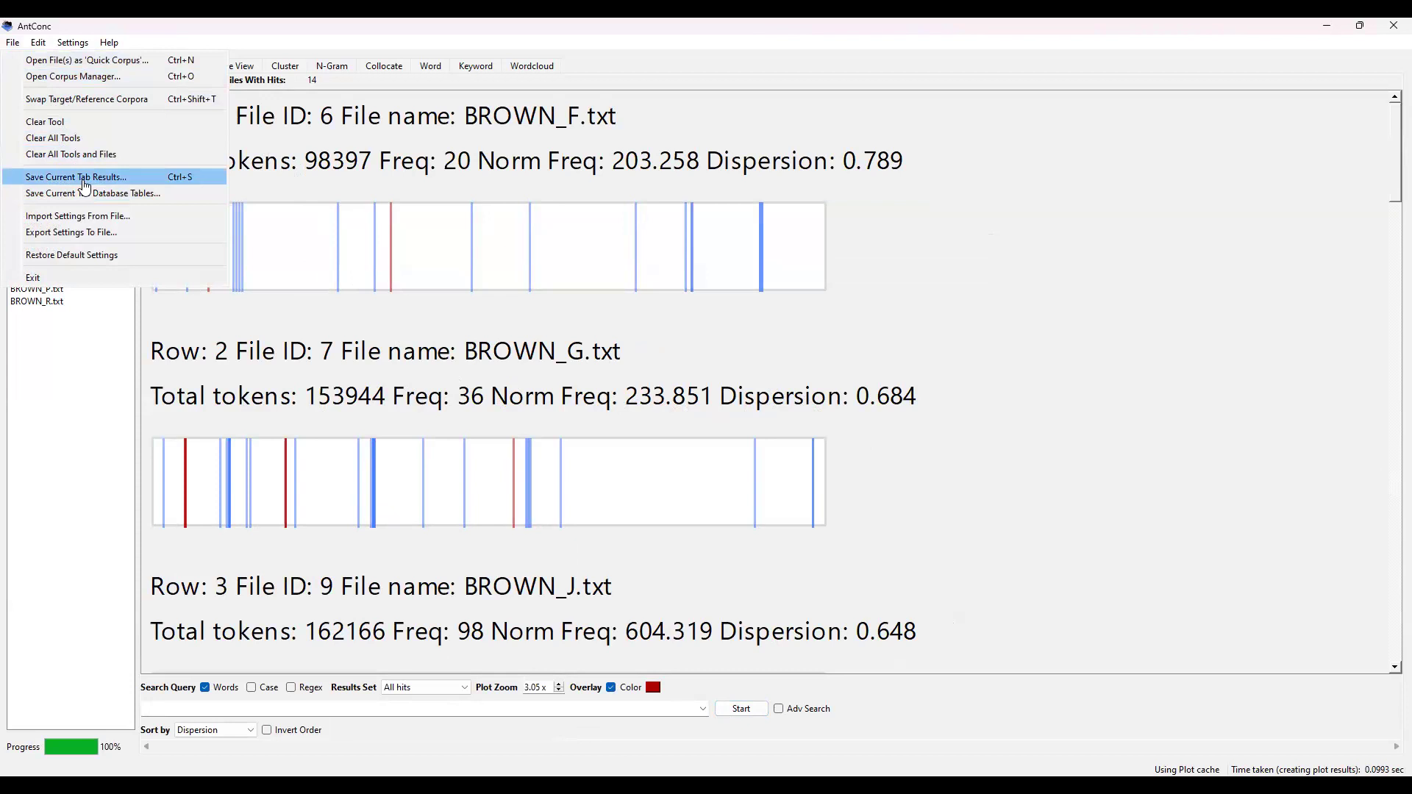
click(84, 178)
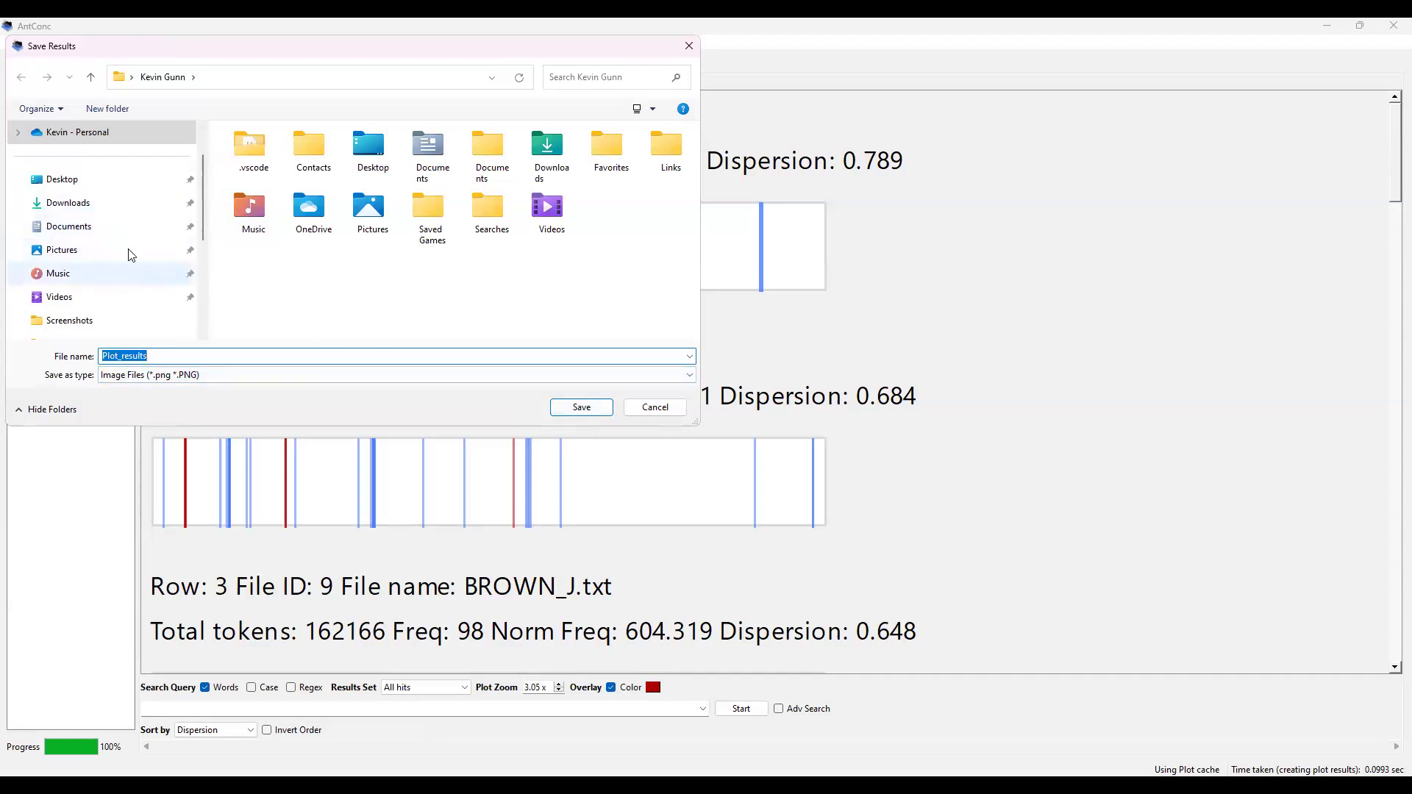
click(75, 180)
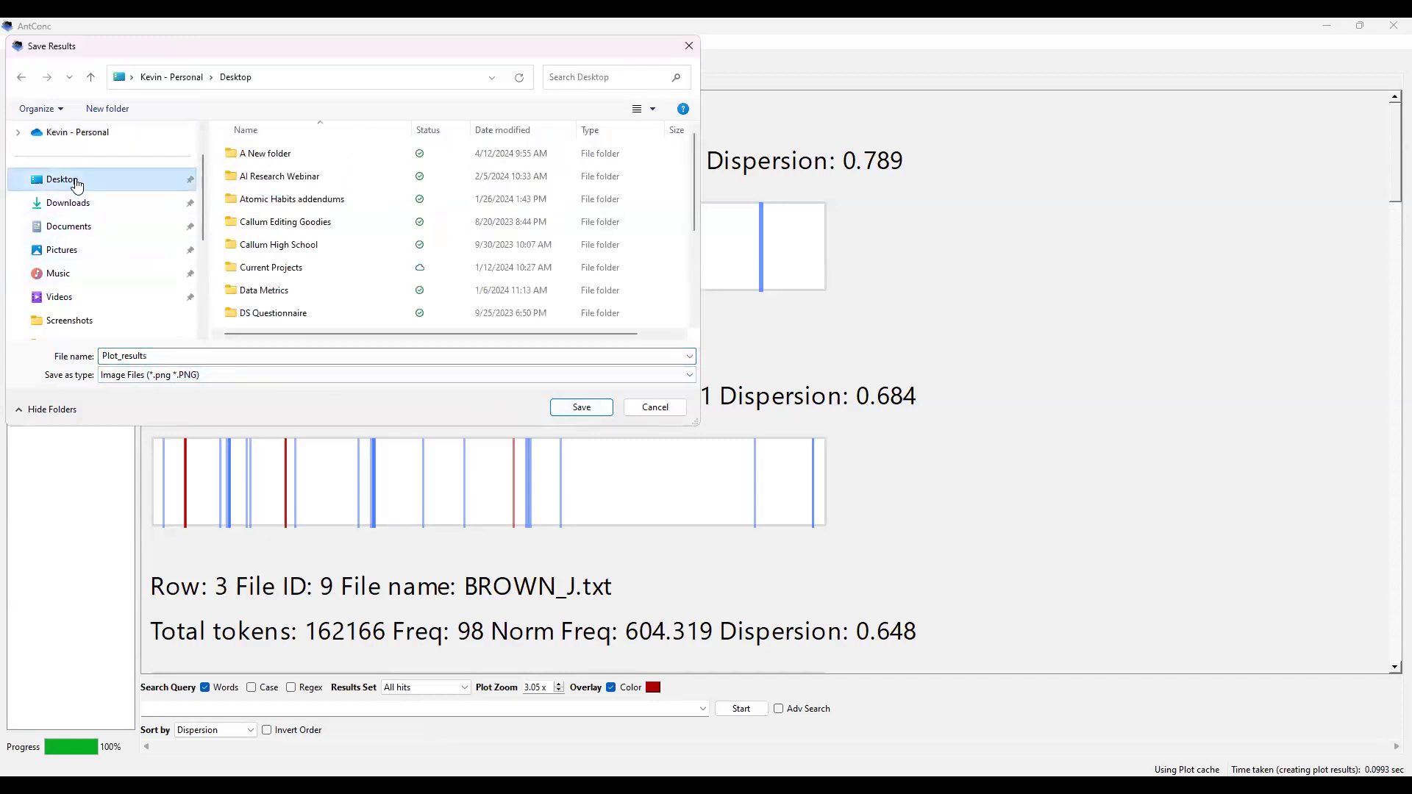
double_click(266, 154)
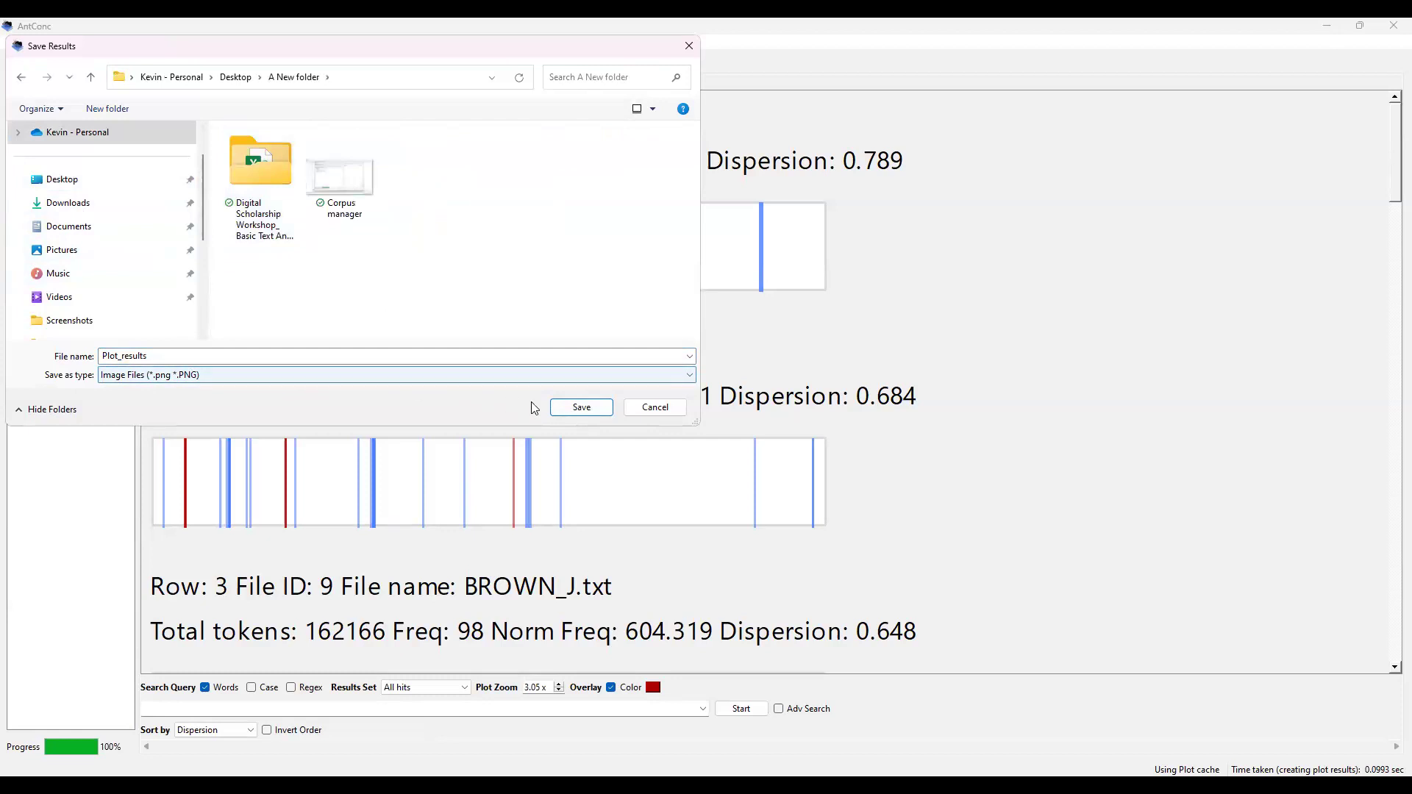
click(560, 409)
click(561, 408)
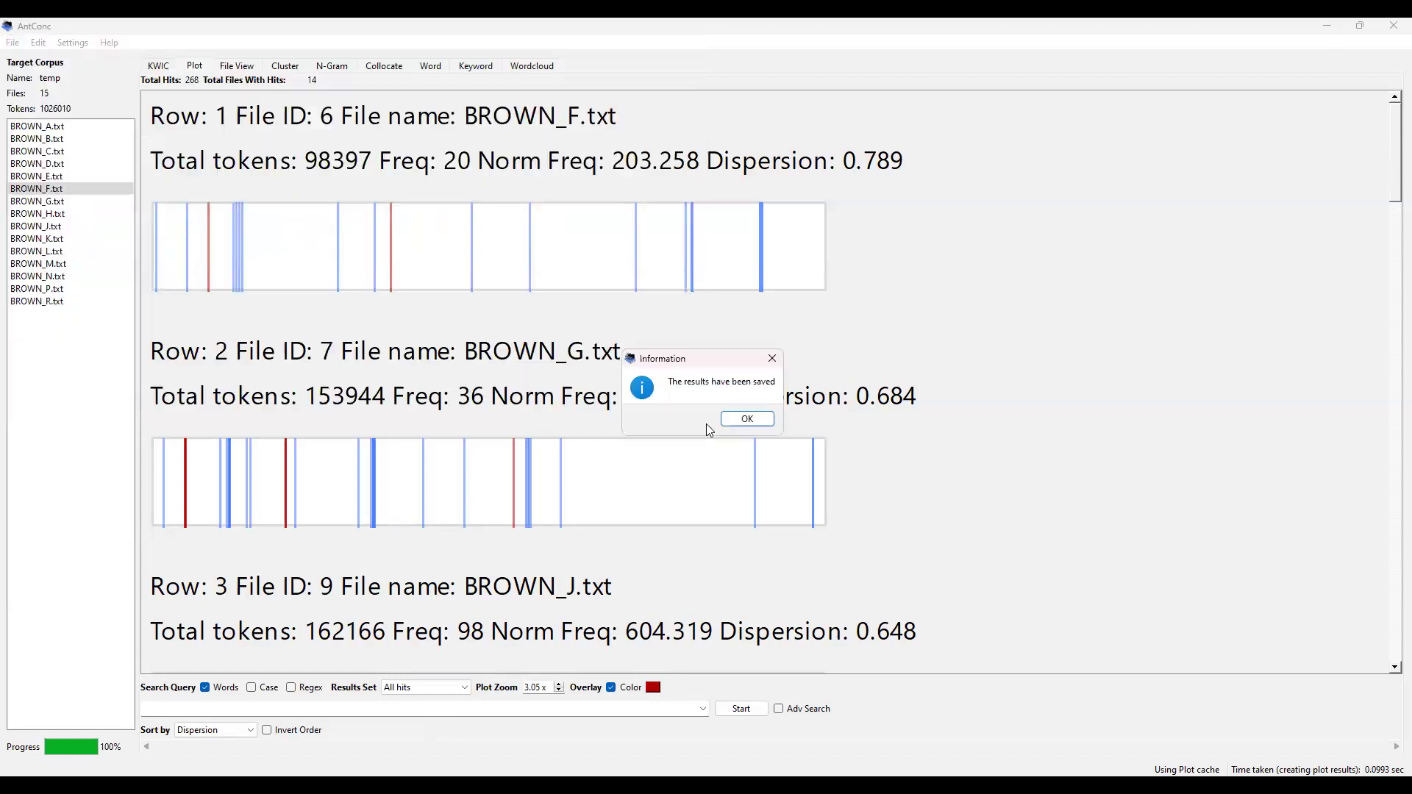
click(732, 424)
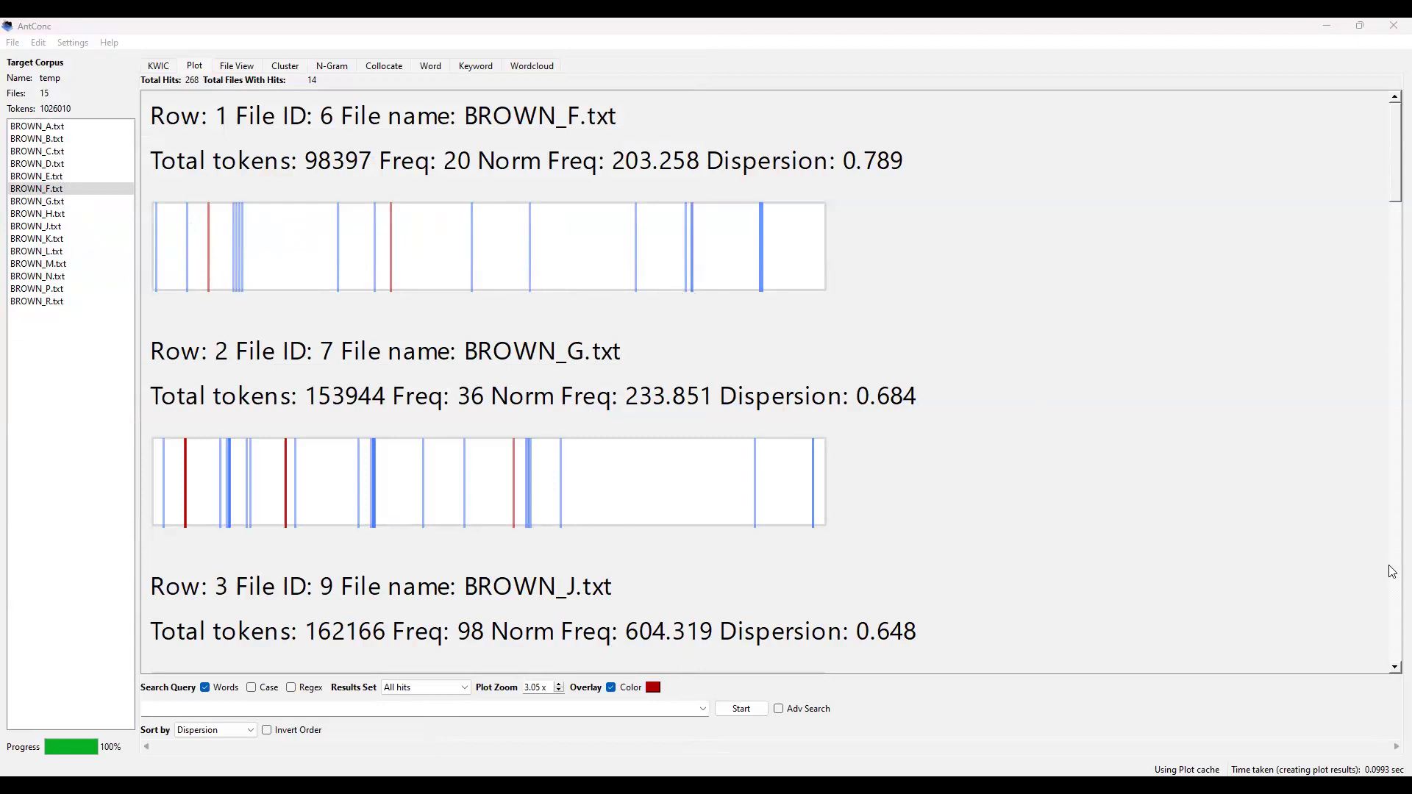
Step: Scroll through the graphic plots and set the plot view style back to Table view in the tool settings
scroll(1392, 571, down, 3)
scroll(1392, 566, down, 1)
drag(1392, 564, 1387, 224)
click(80, 46)
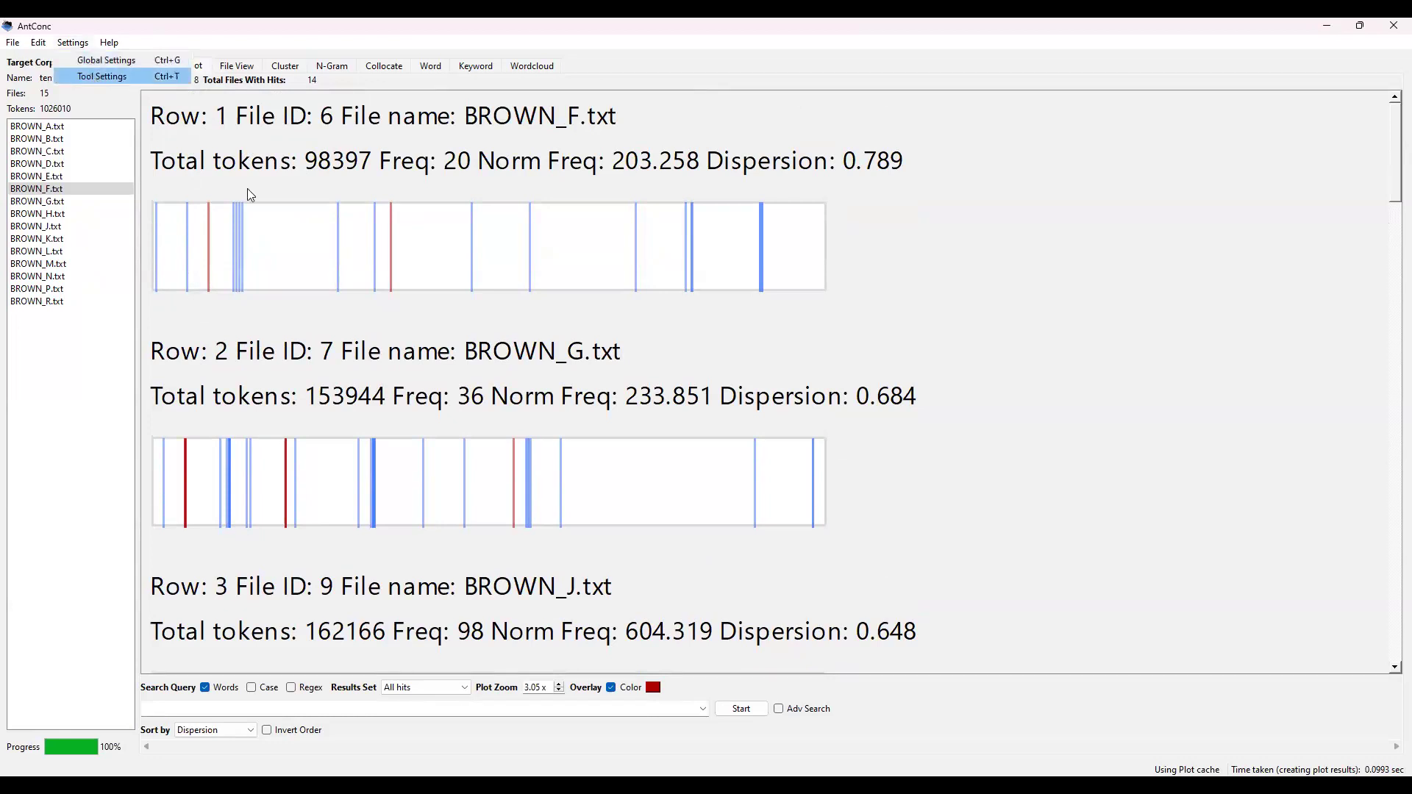
key(Return)
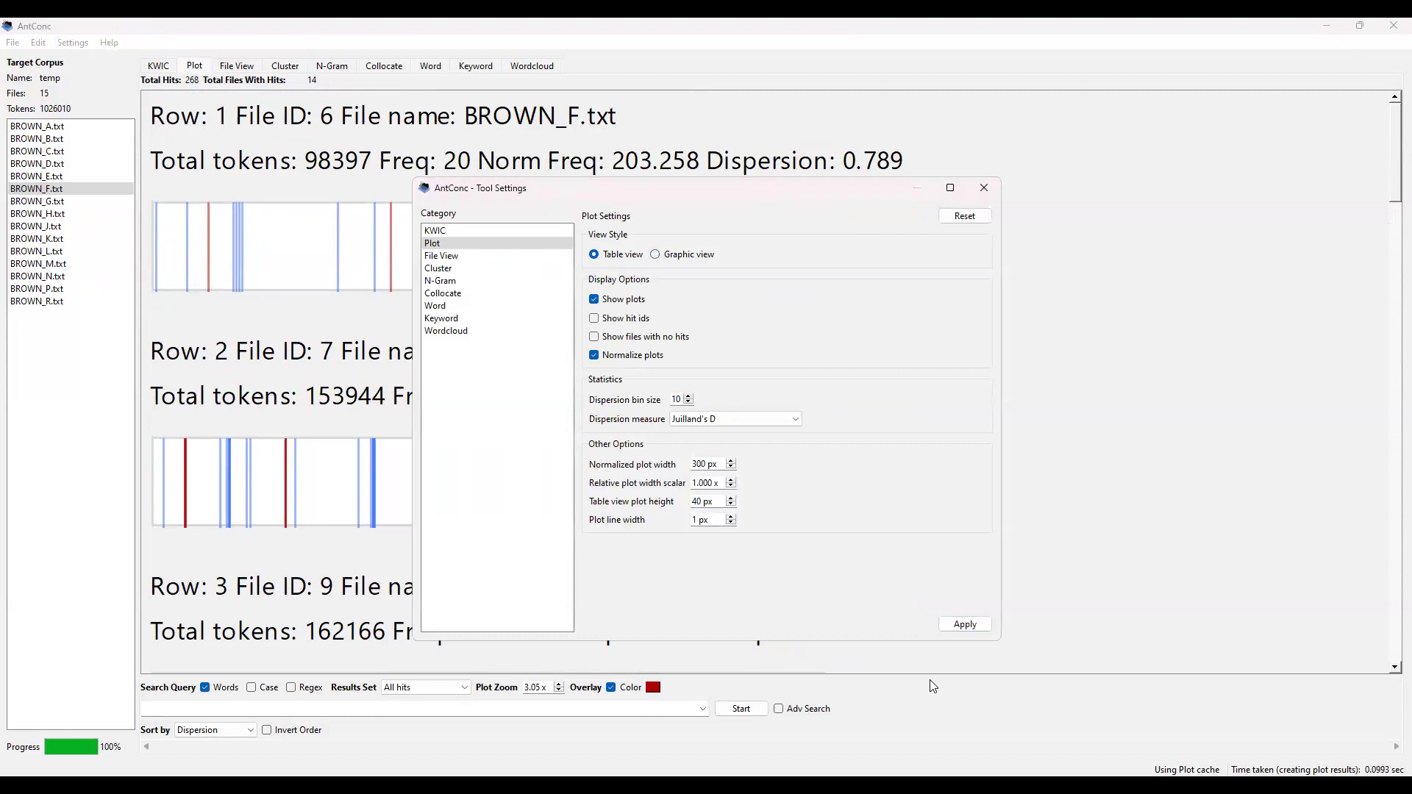
click(984, 624)
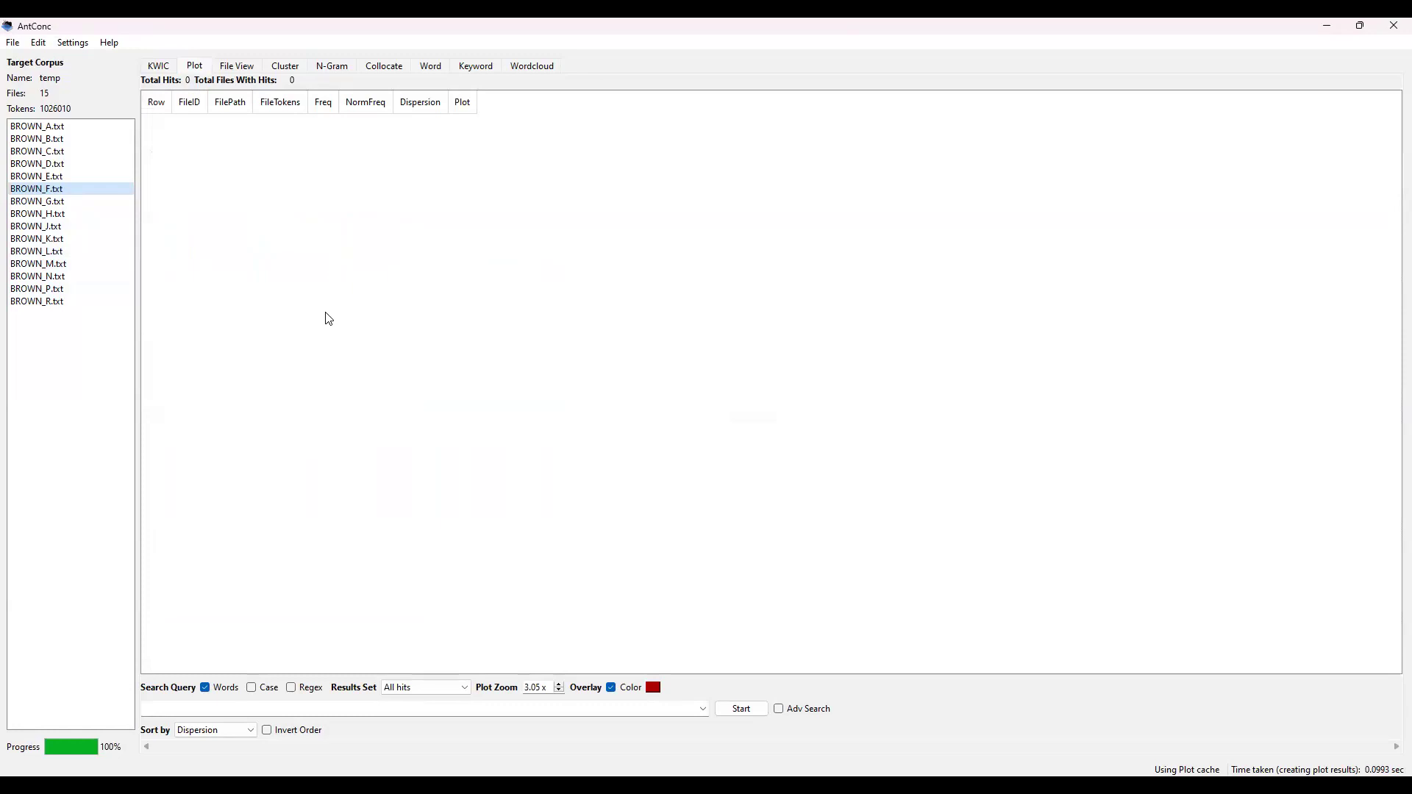
Step: Turn off the plot overlay and search for "process" in the file view of BROWN_F.txt
click(230, 71)
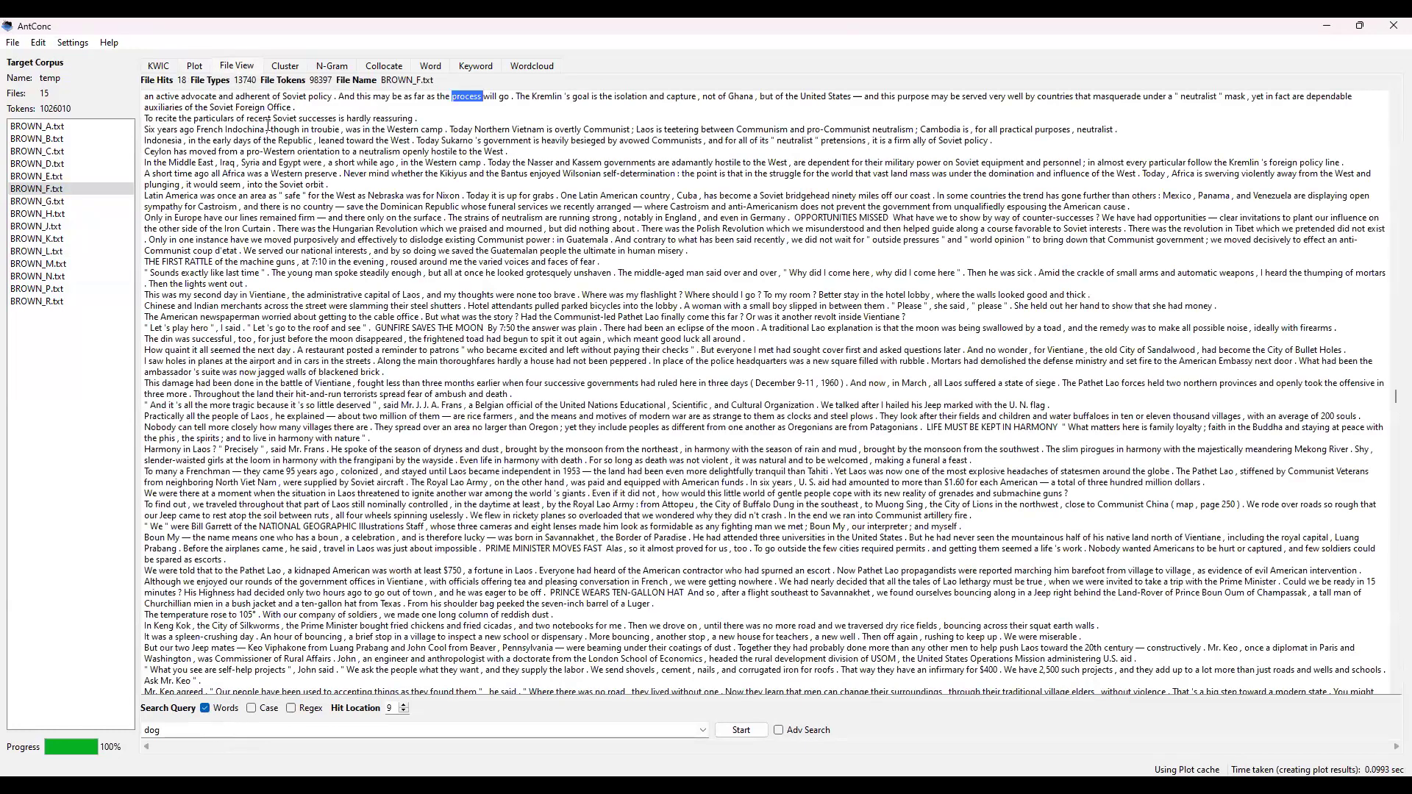
click(194, 68)
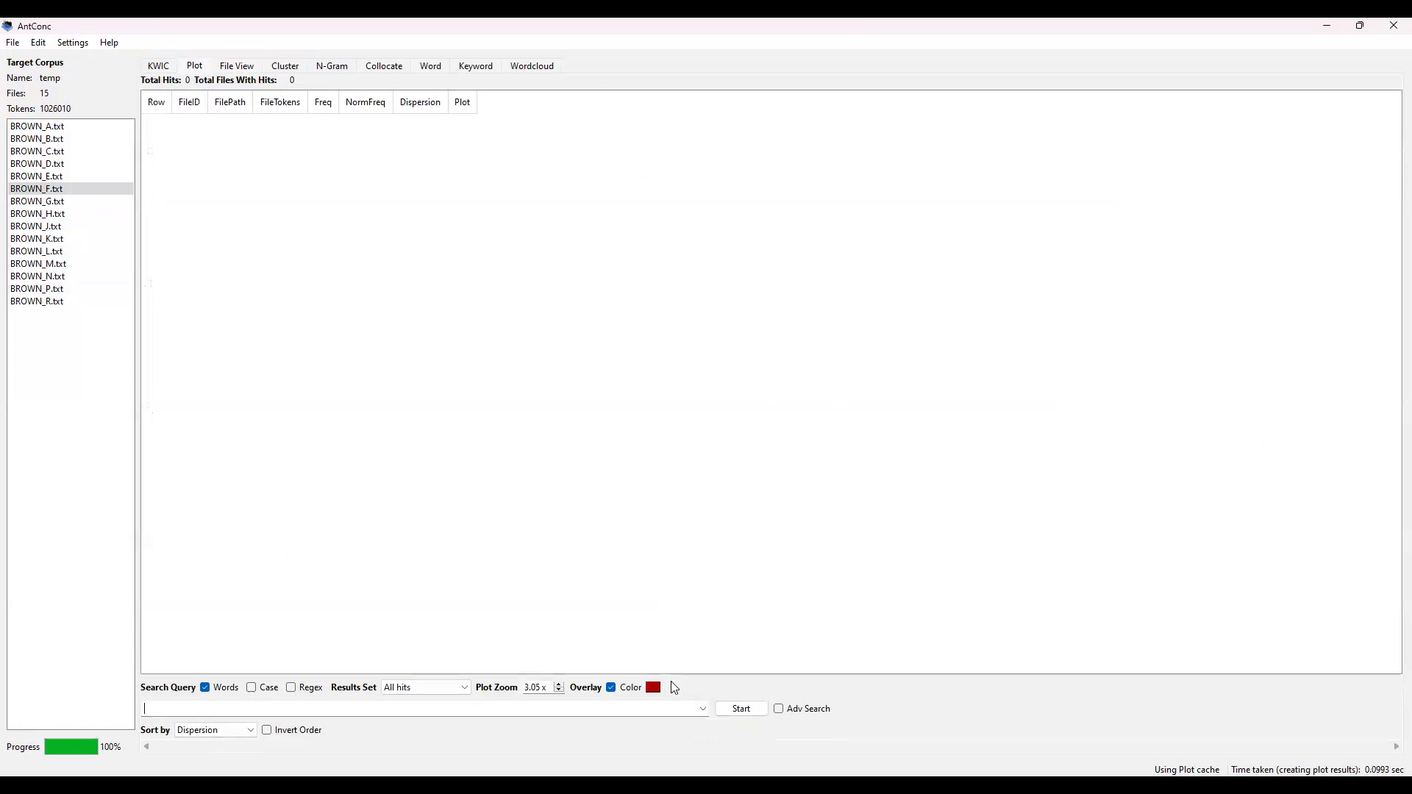
click(612, 688)
click(243, 70)
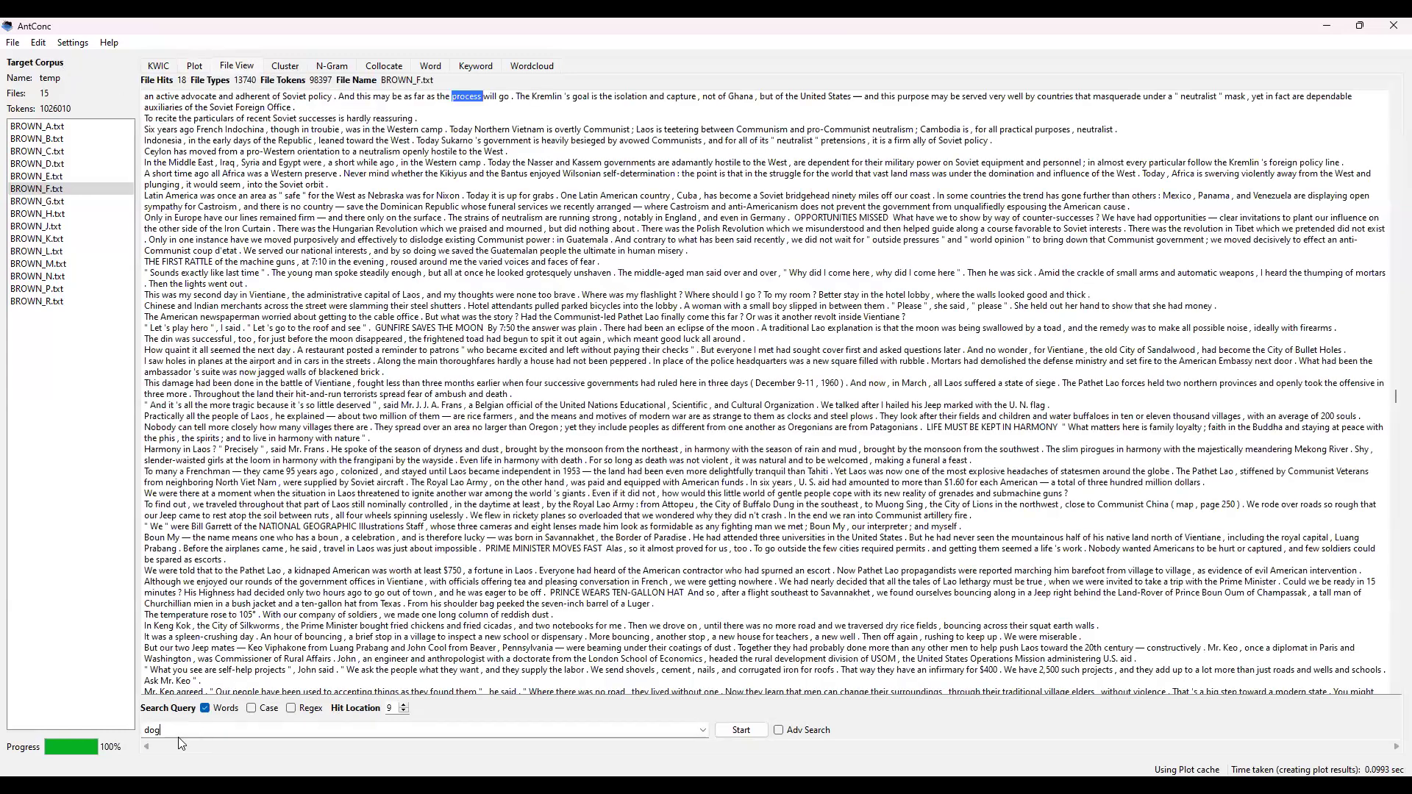
drag(171, 730, 115, 729)
text(process)
key(Return)
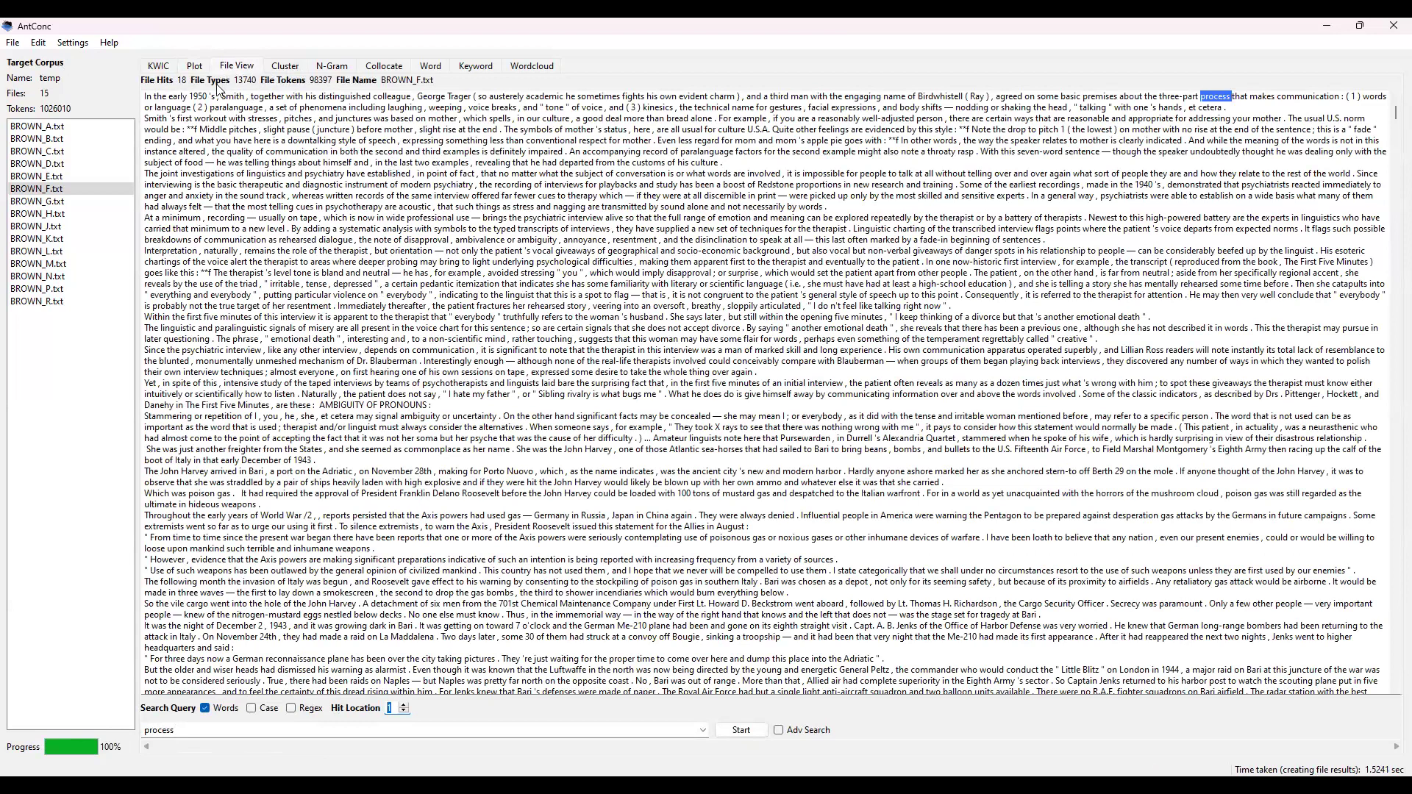
Step: Clear all tools and the loaded corpus files
click(61, 128)
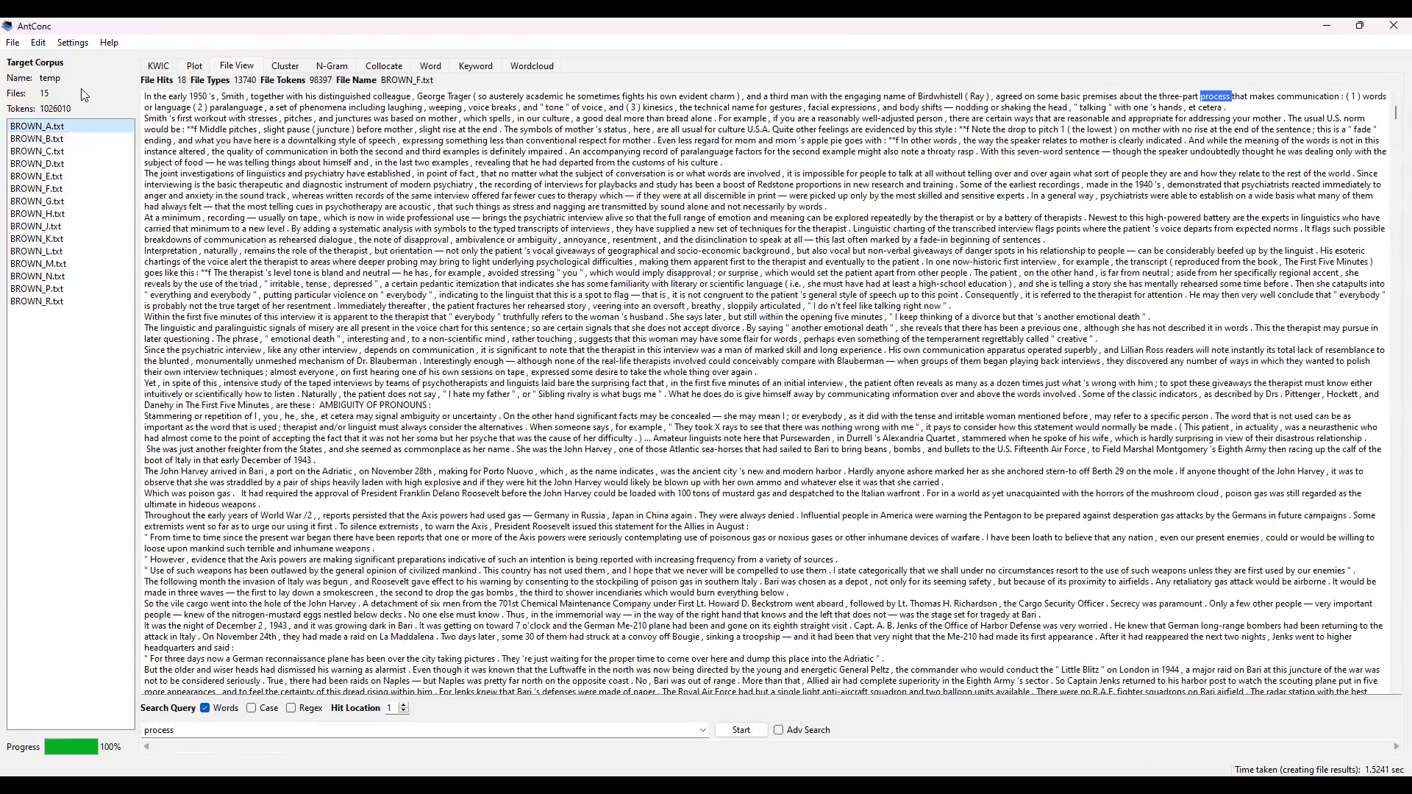
click(13, 42)
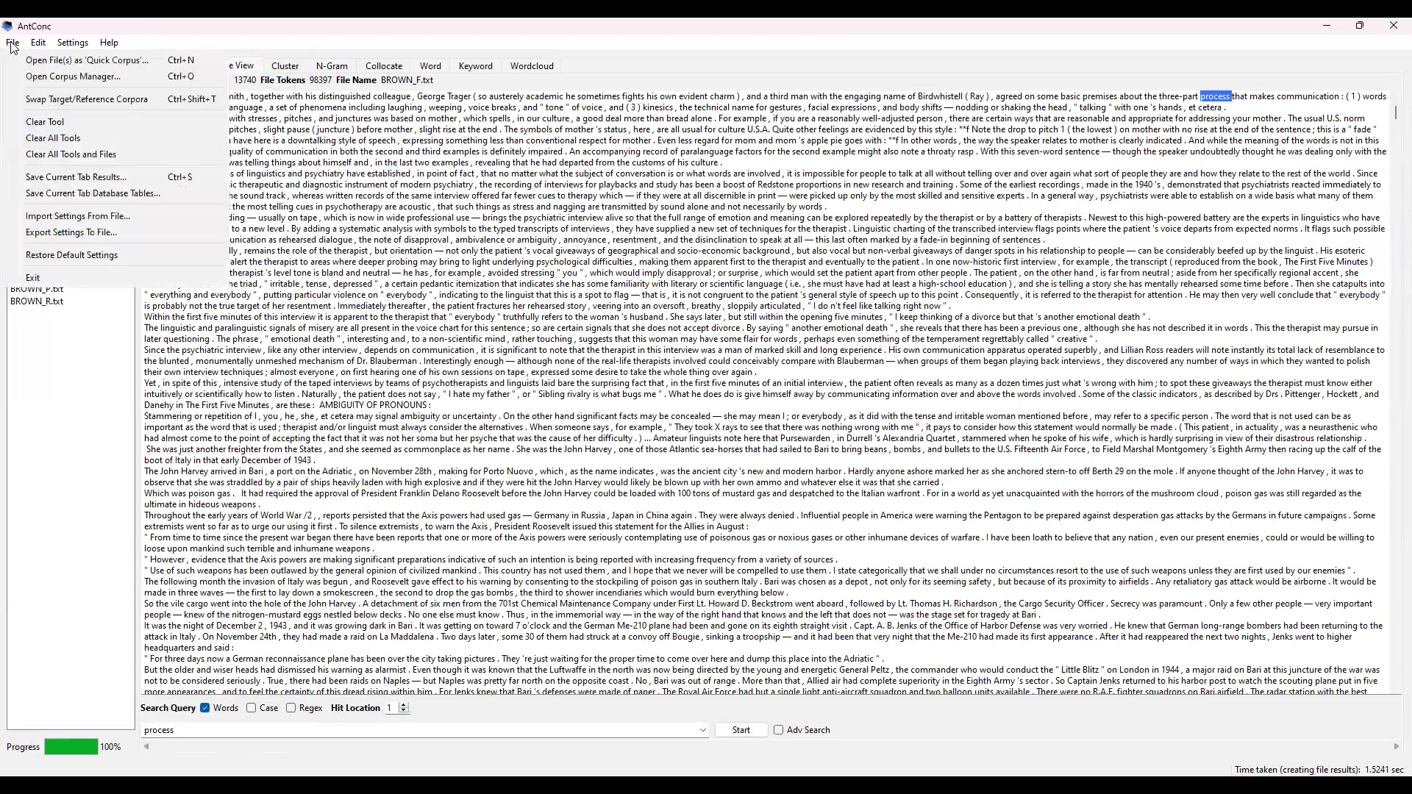
click(72, 156)
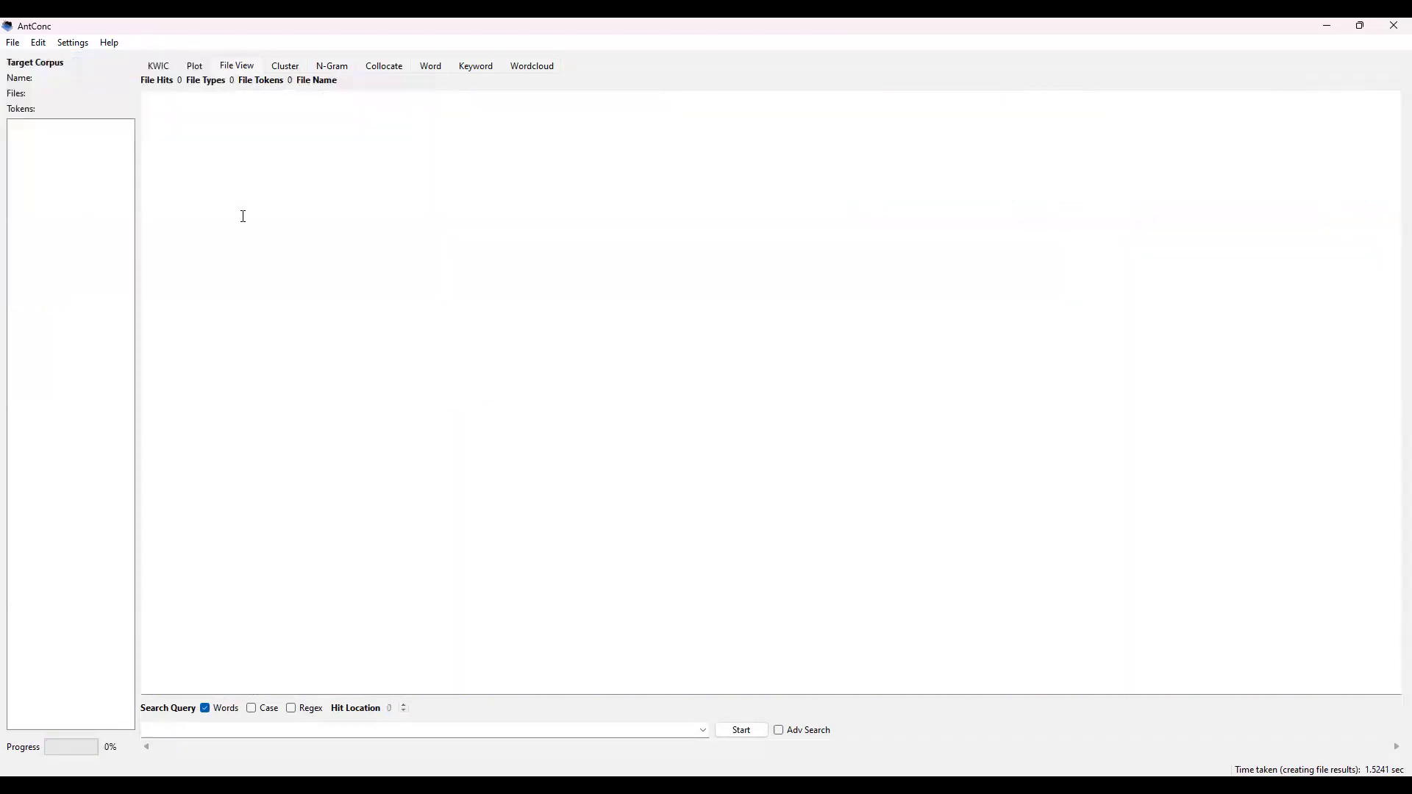
Step: Load the files BROWN_A through BROWN_R from the brown_corpus_untagged folder as a quick corpus
click(13, 44)
click(56, 67)
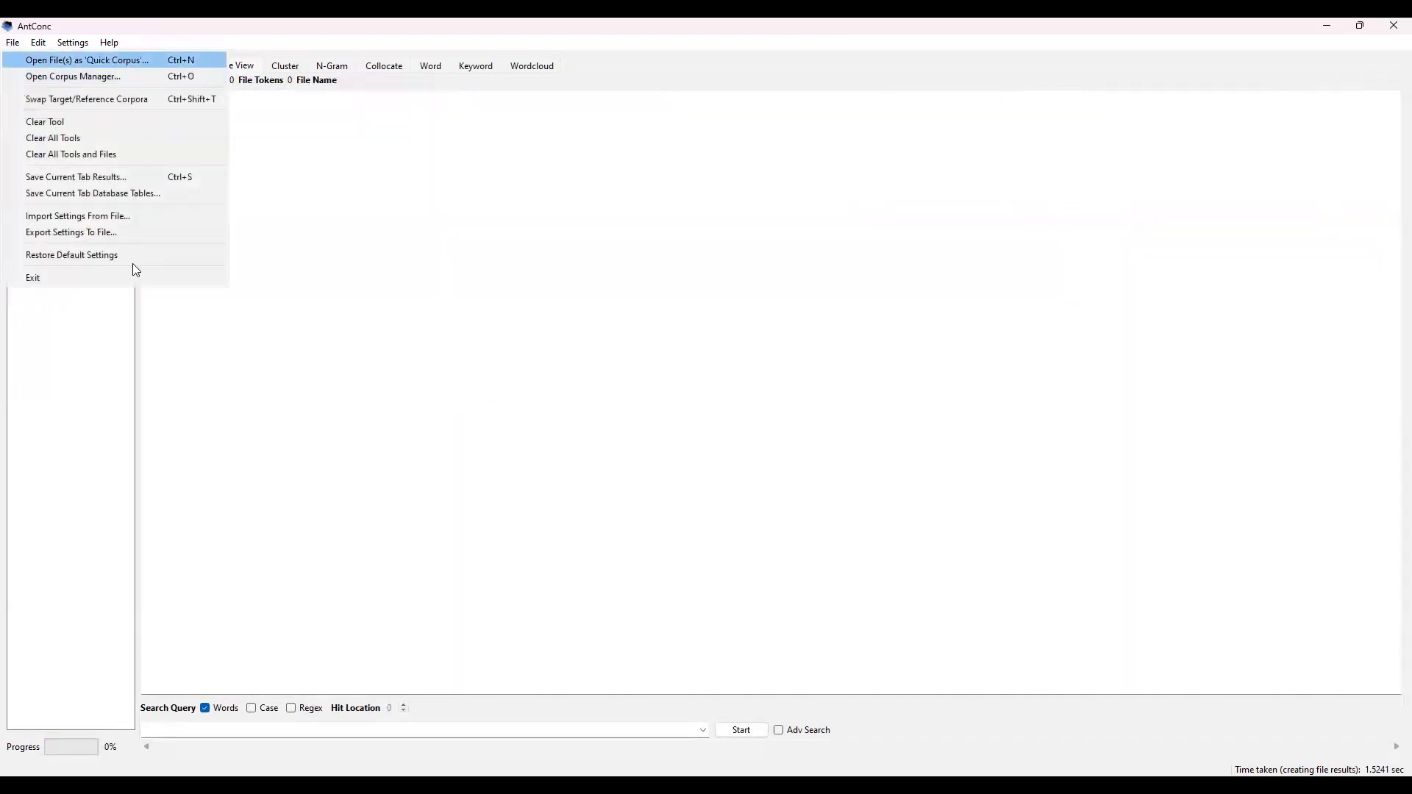
click(308, 153)
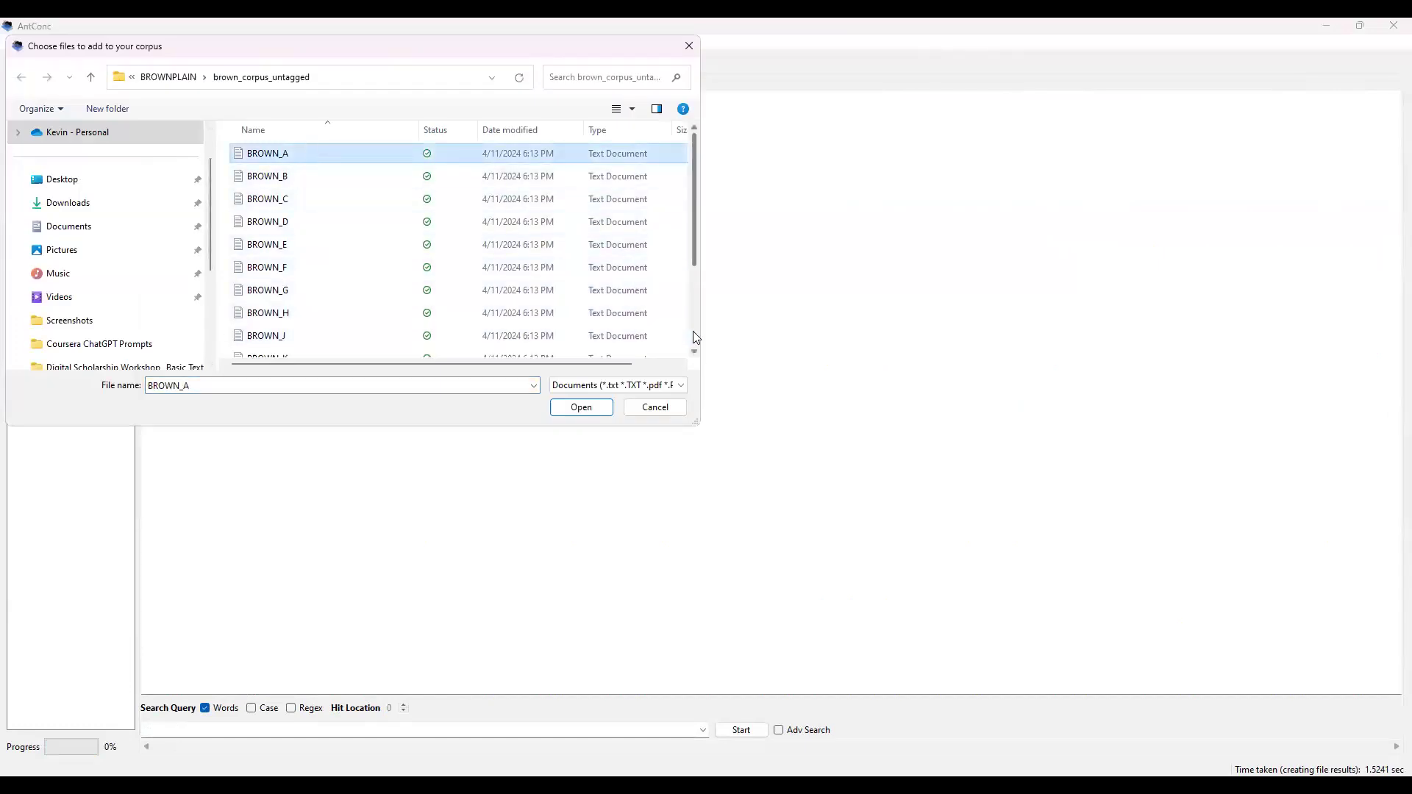
scroll(693, 331, down, 2)
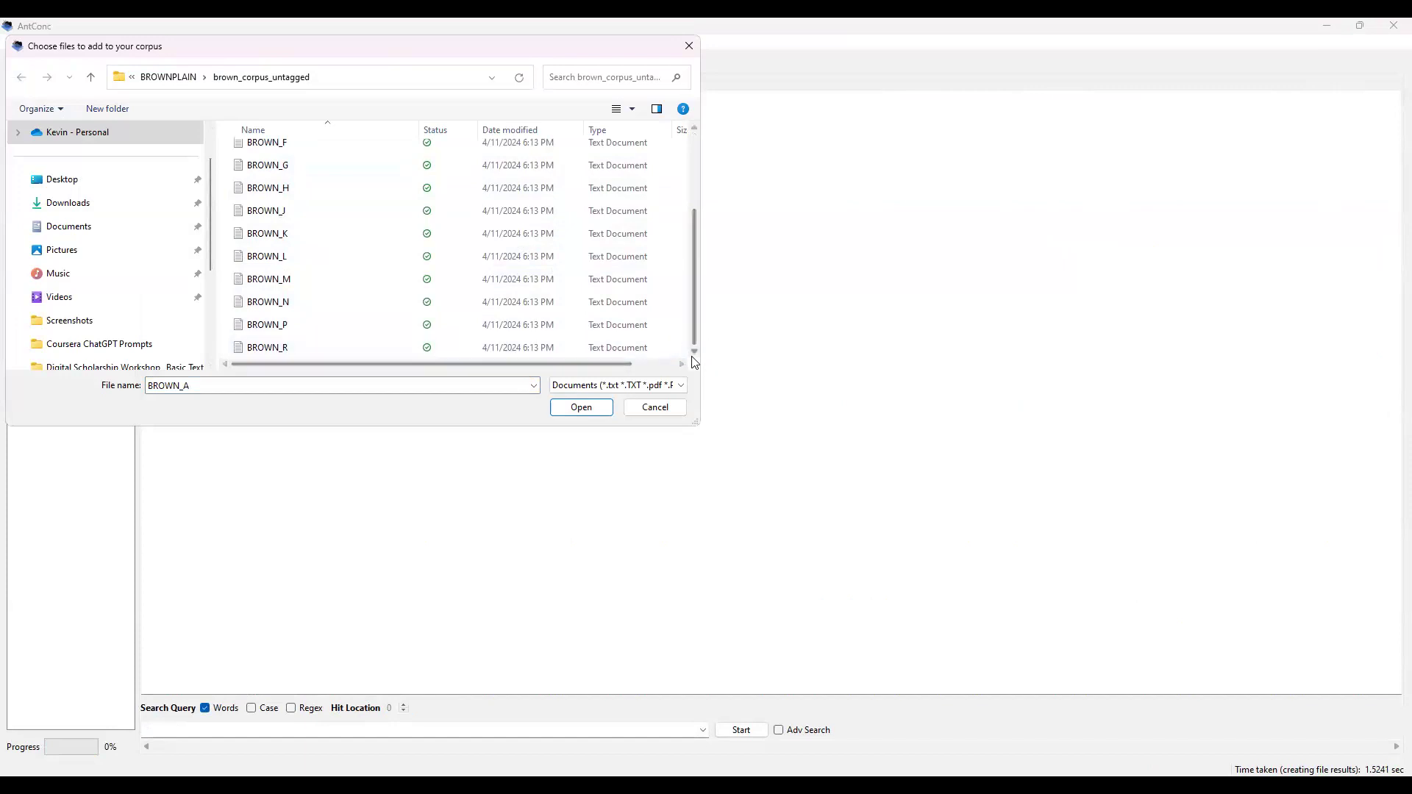
shift+click(340, 347)
click(581, 408)
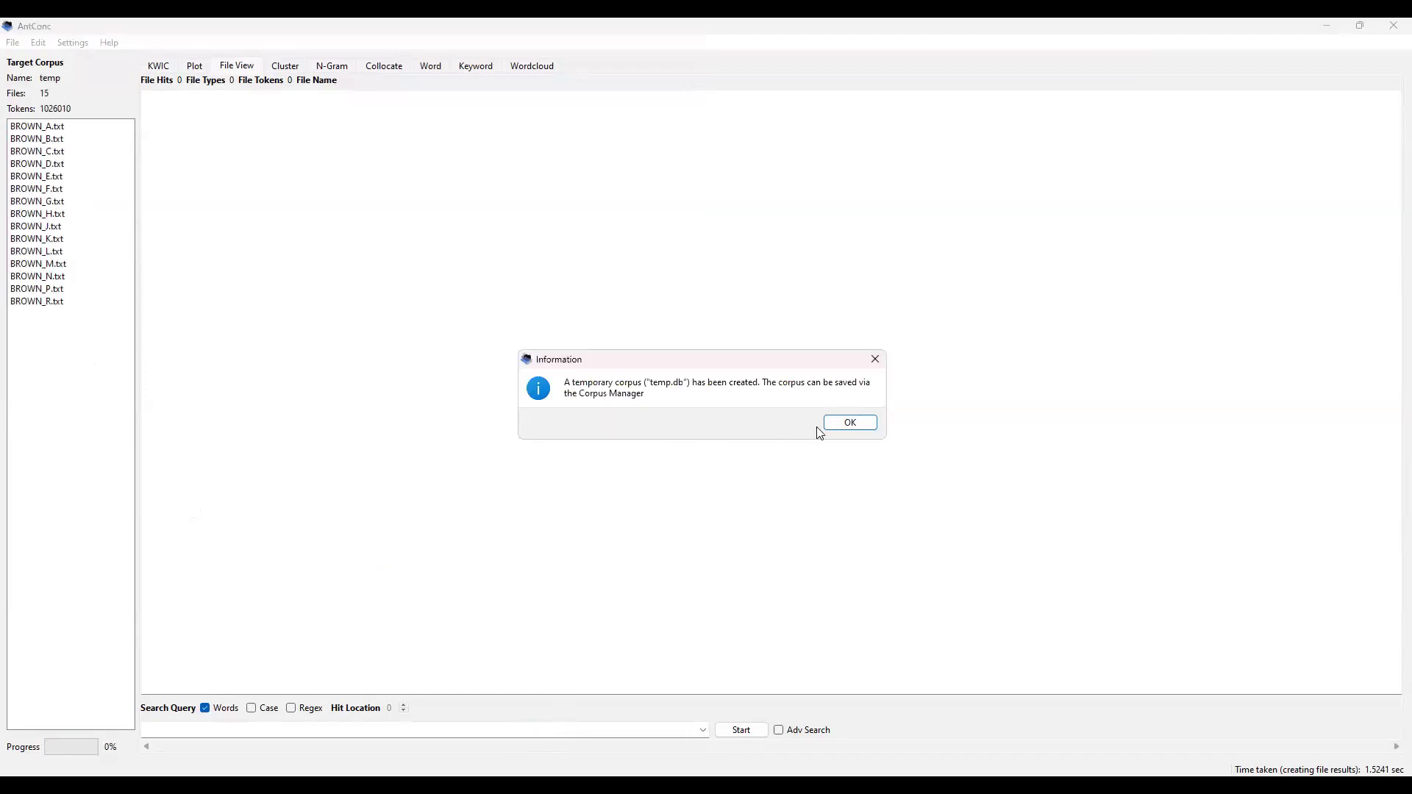
key(Return)
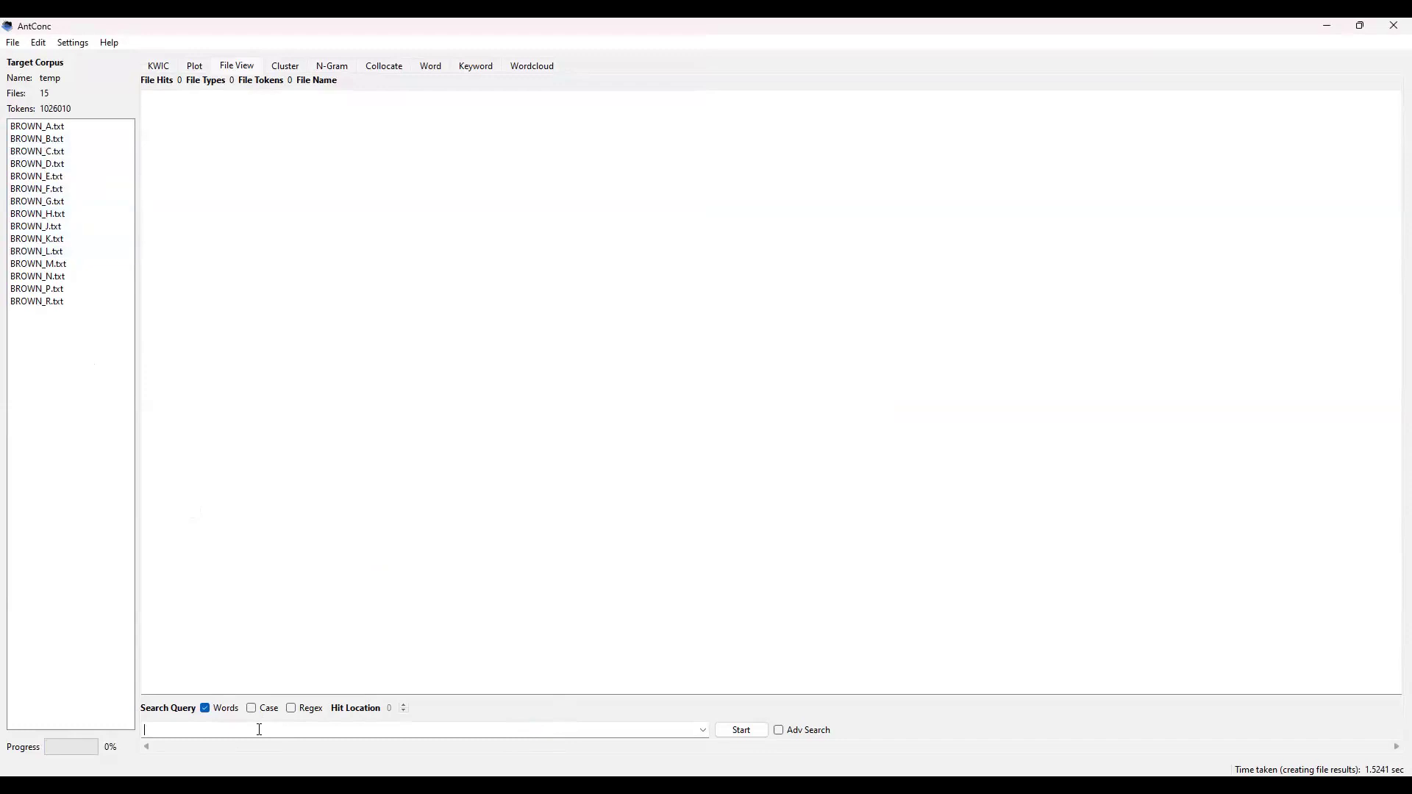
Step: Search the file view for "process" and step through the hits in BROWN_F.txt up to hit 8
text(process)
key(Return)
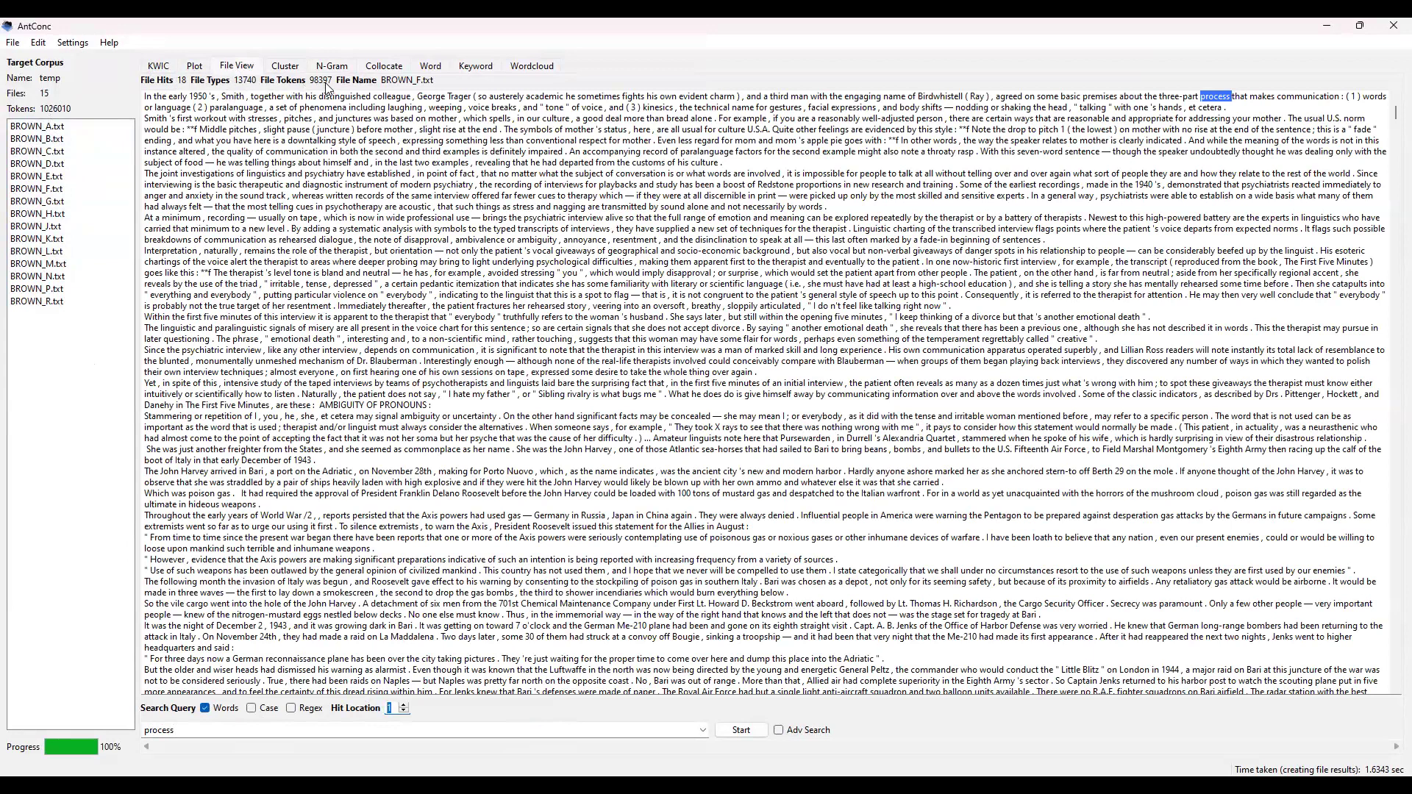
click(75, 130)
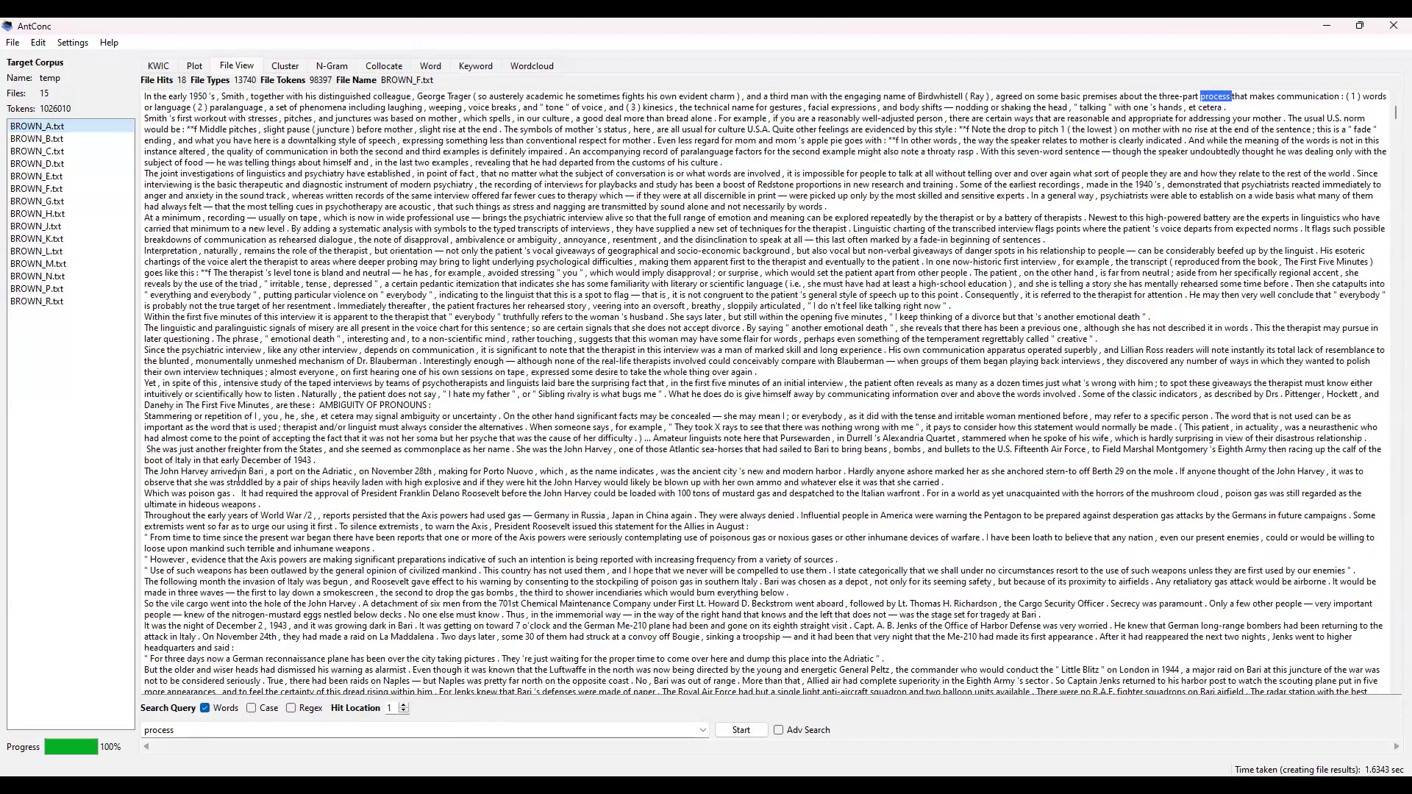
click(404, 708)
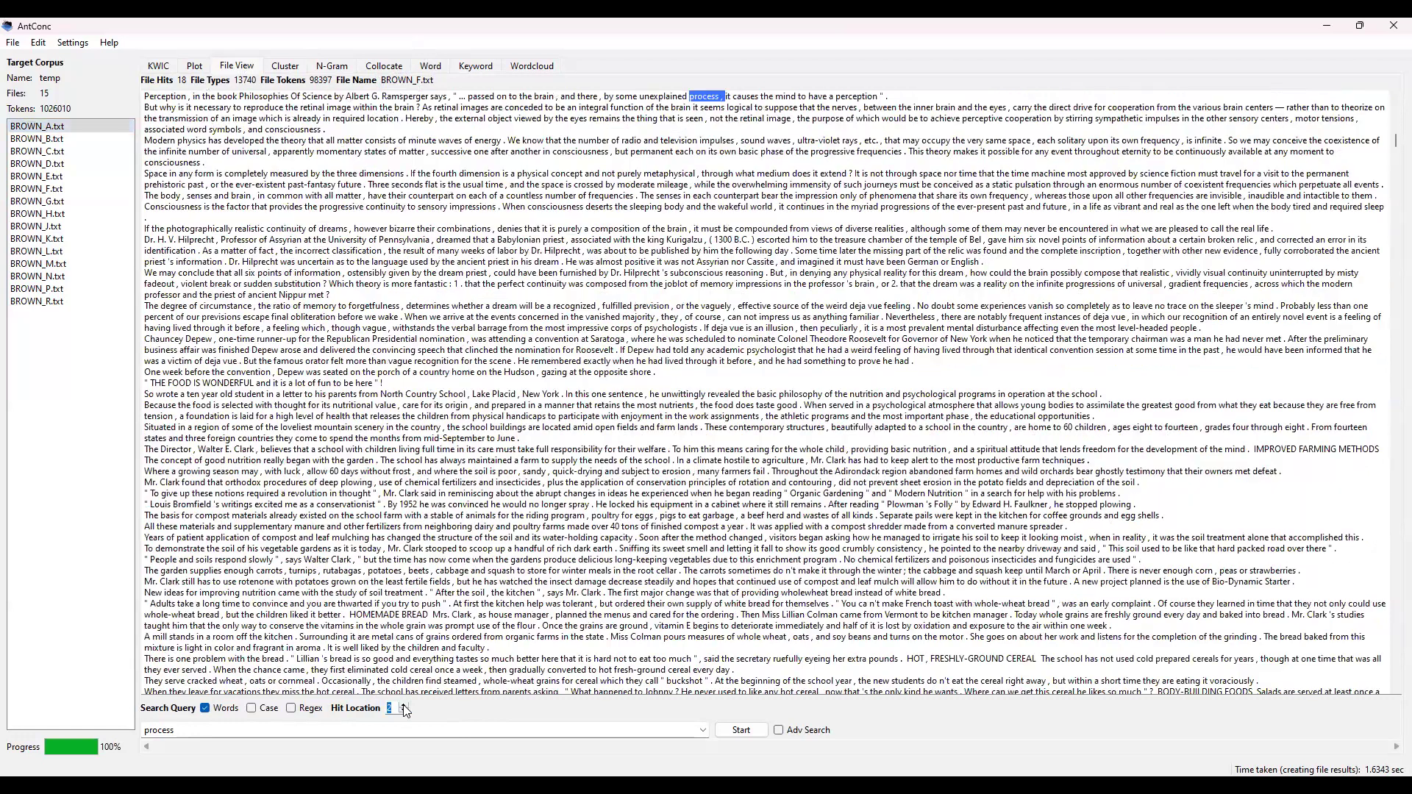
click(404, 707)
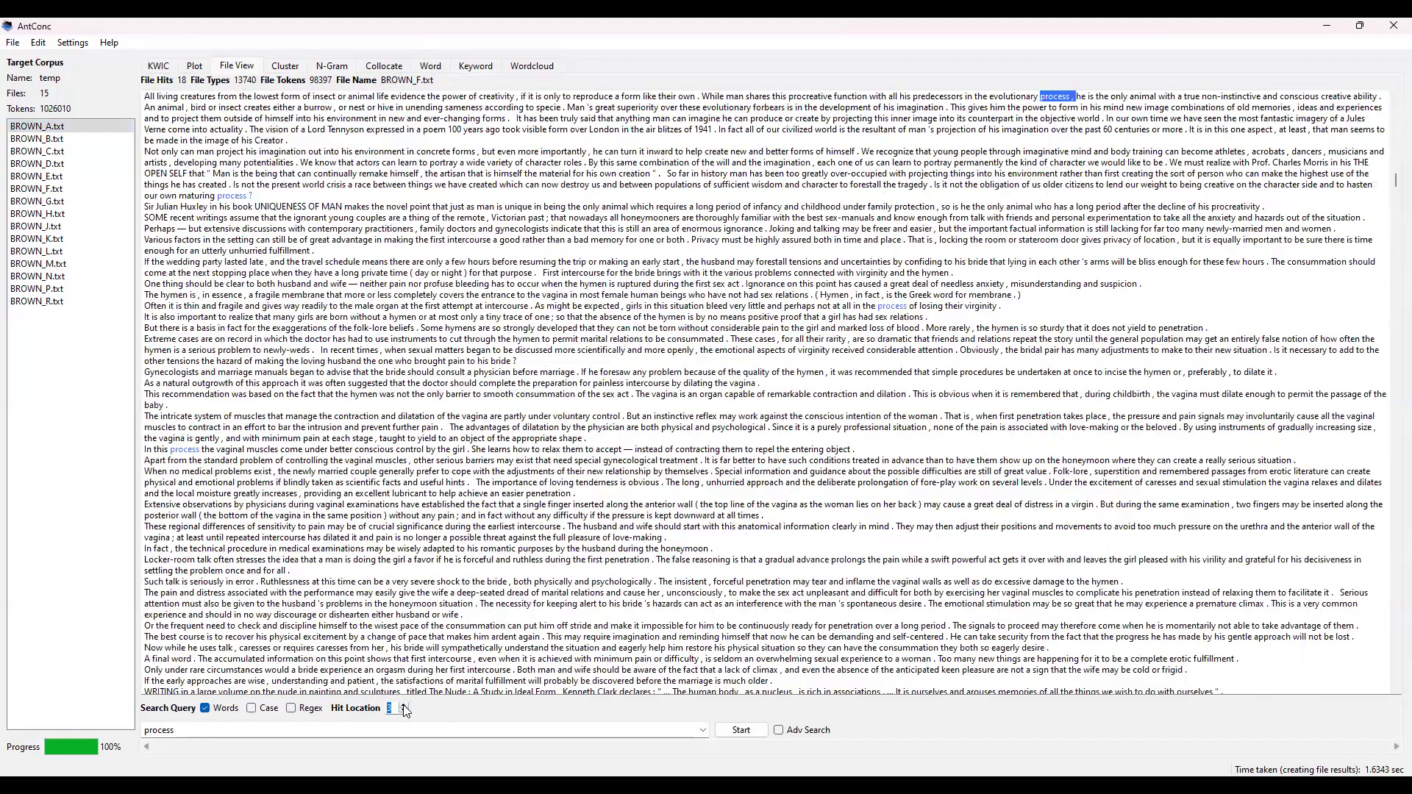
click(404, 708)
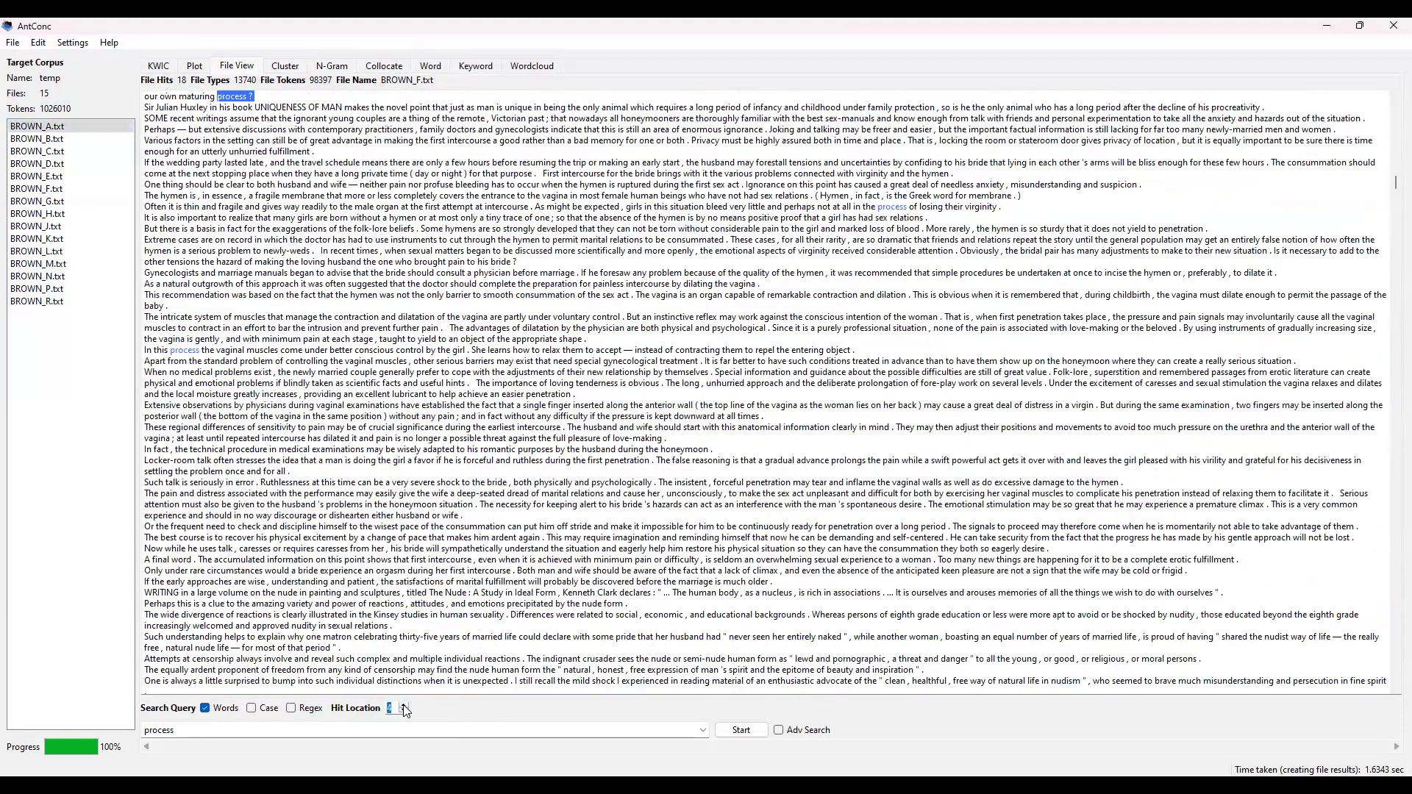
click(403, 708)
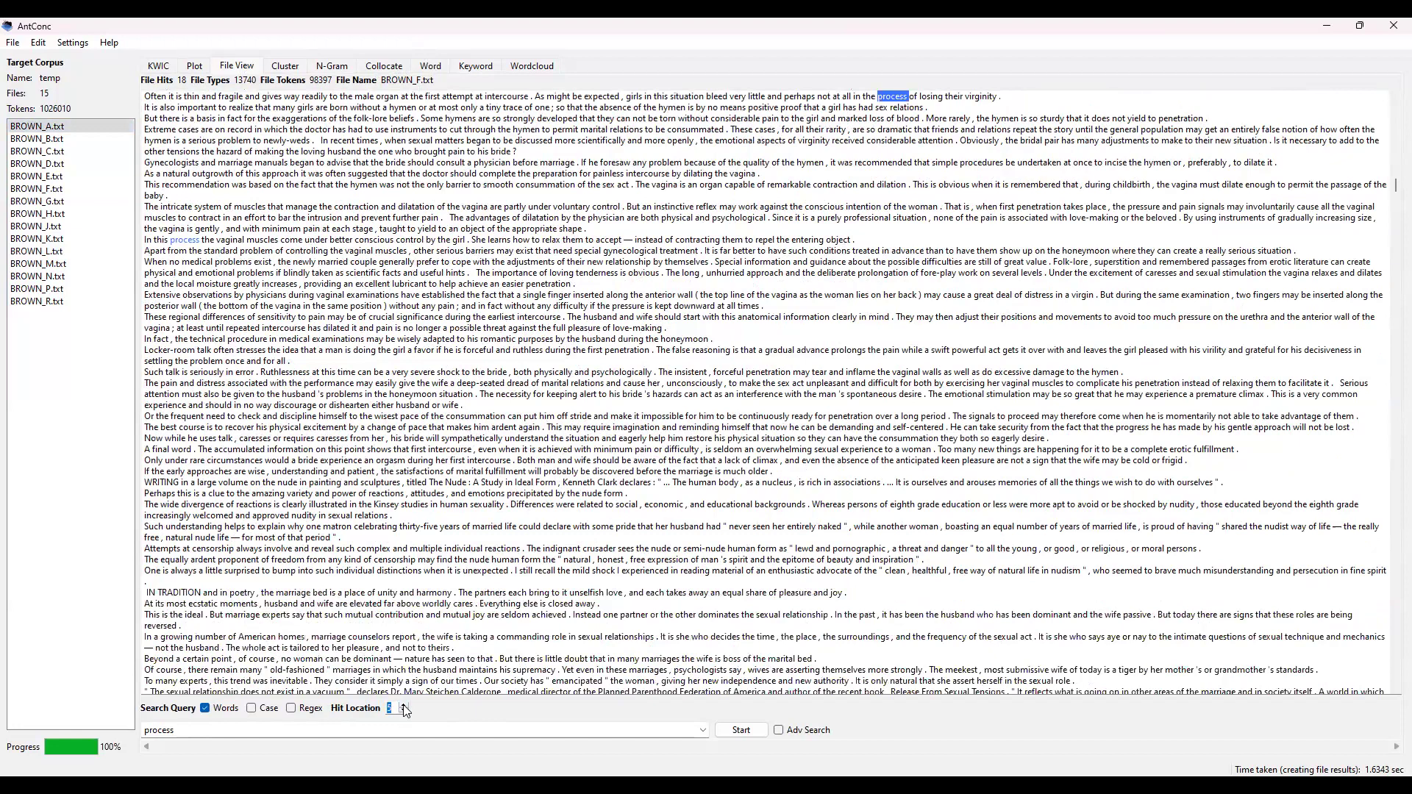
click(404, 708)
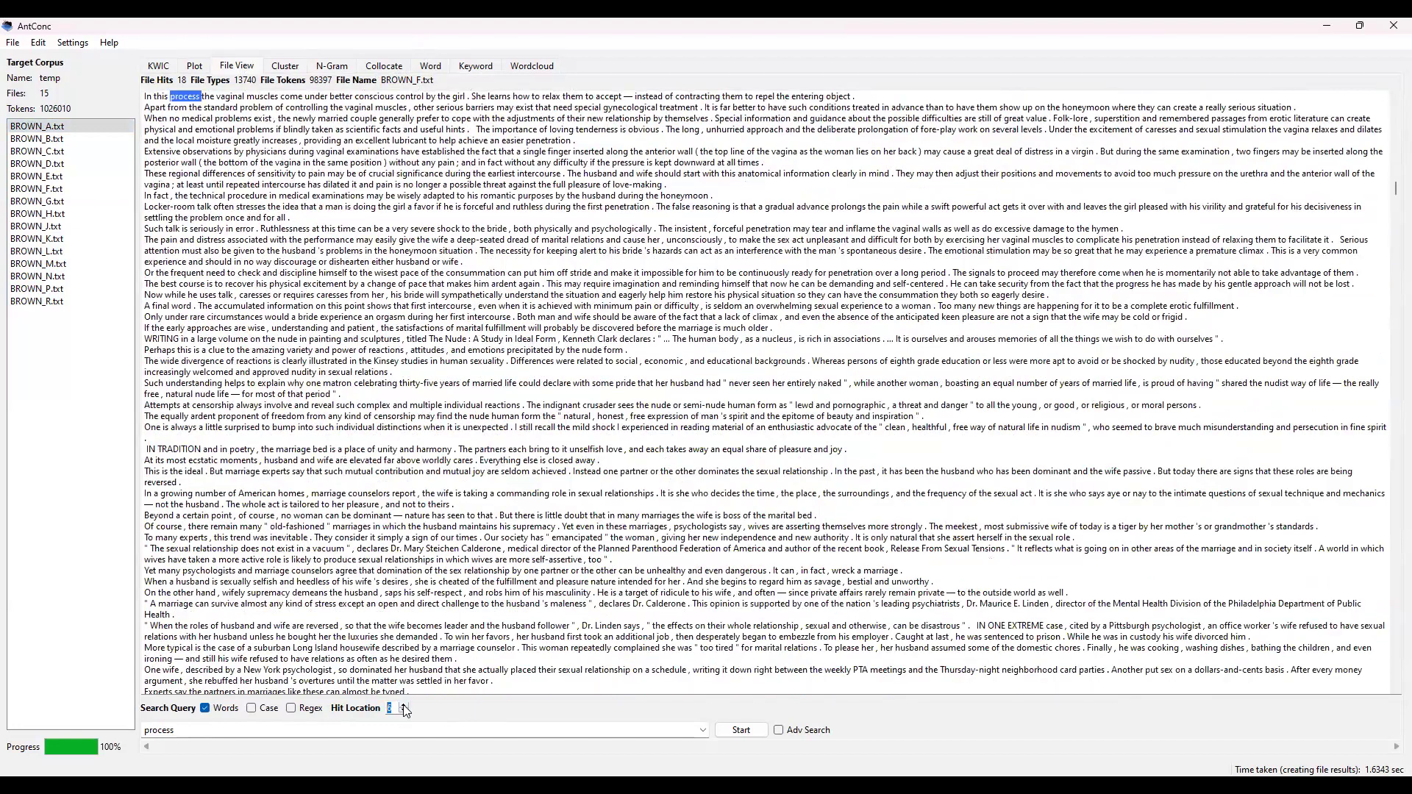
click(404, 708)
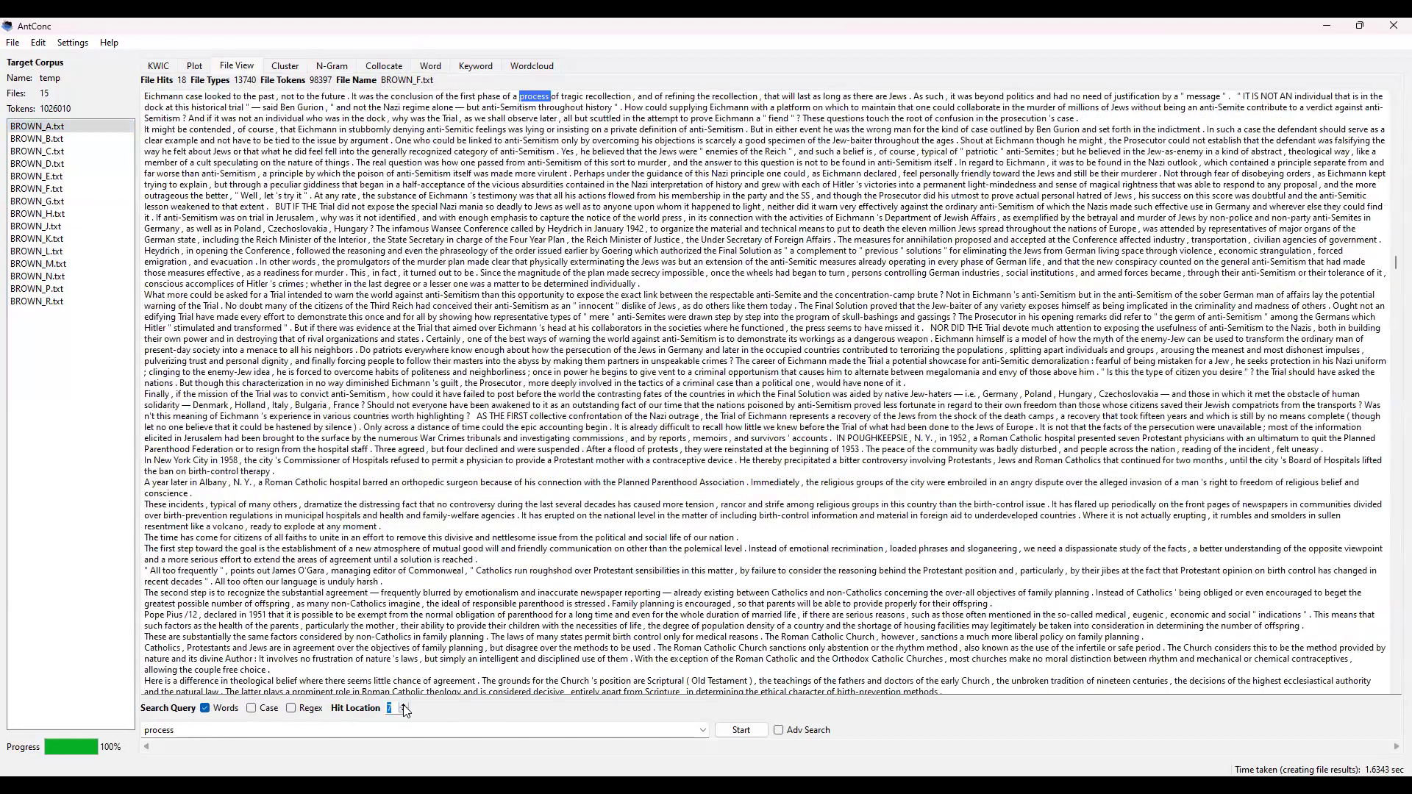
click(404, 707)
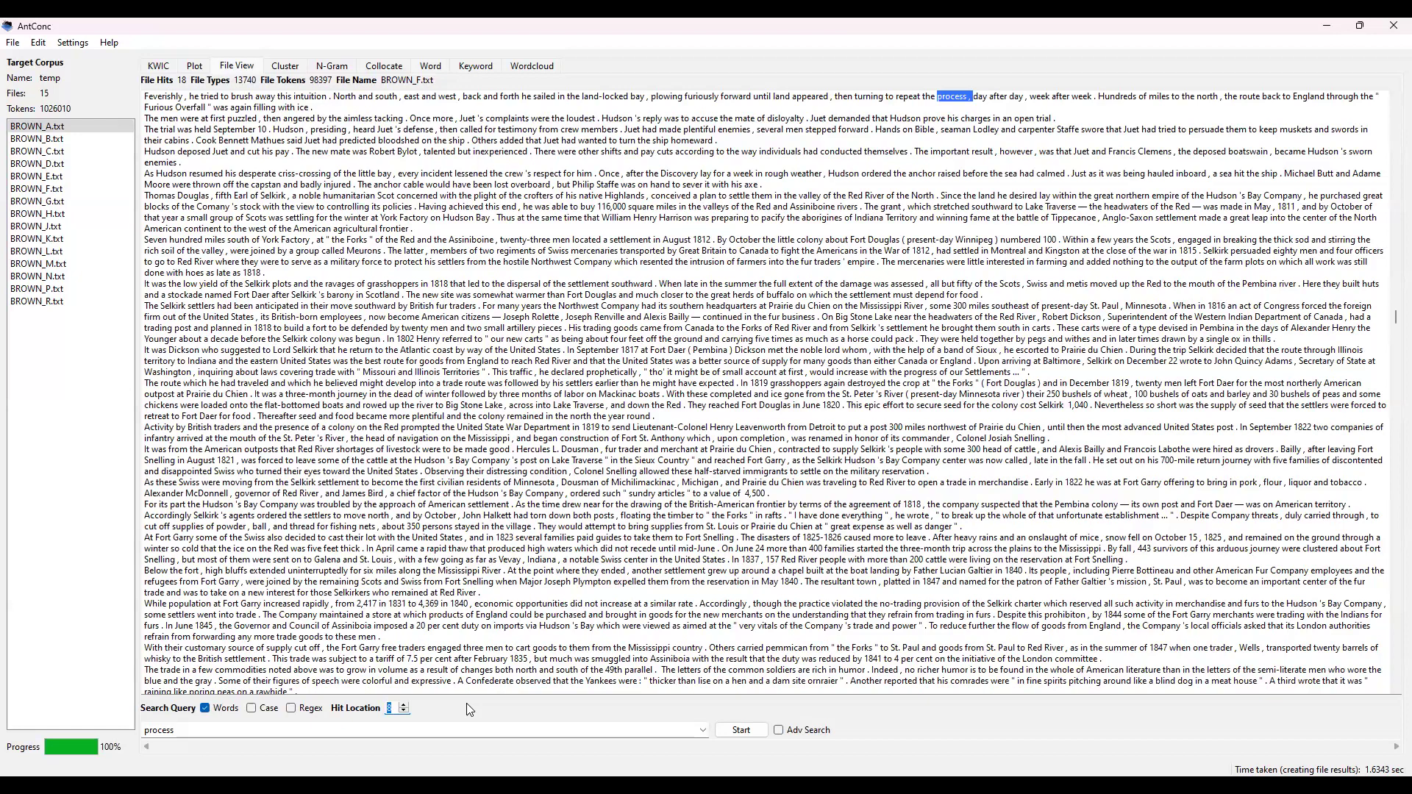
Step: Show the "process" hits of BROWN_R.txt in the file view
click(22, 303)
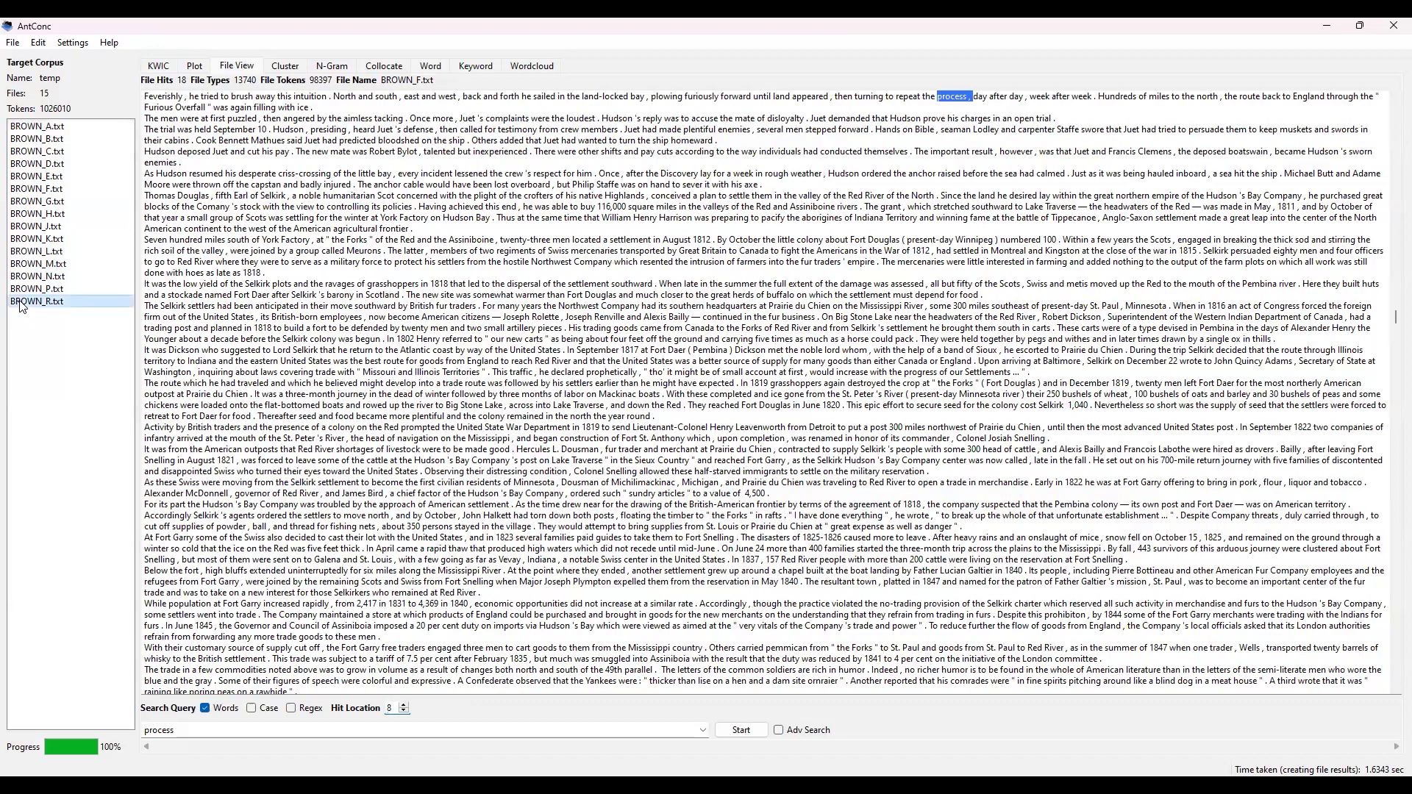
click(32, 302)
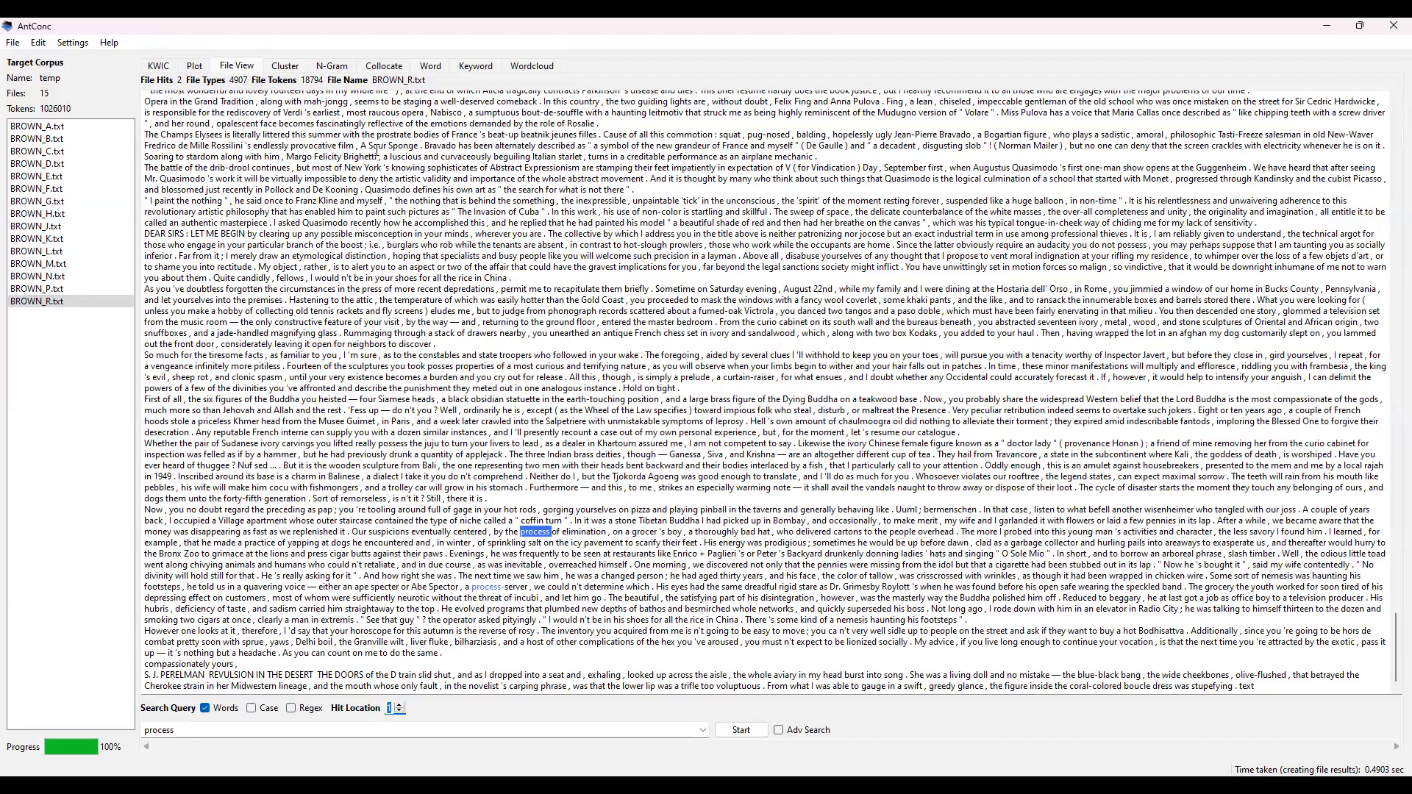
Step: Generate the collocates of "process" and set the page size to 1000 hits
click(378, 70)
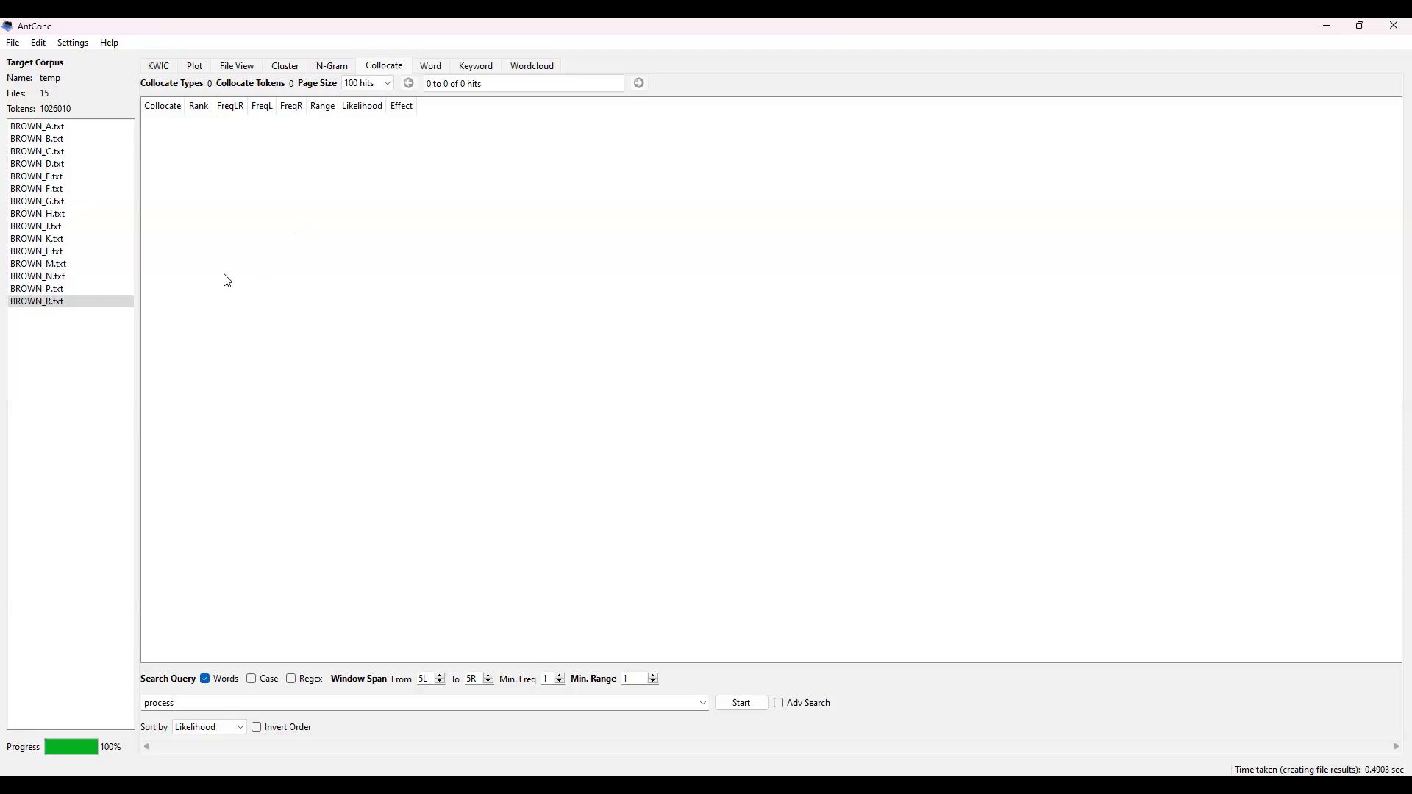
click(743, 704)
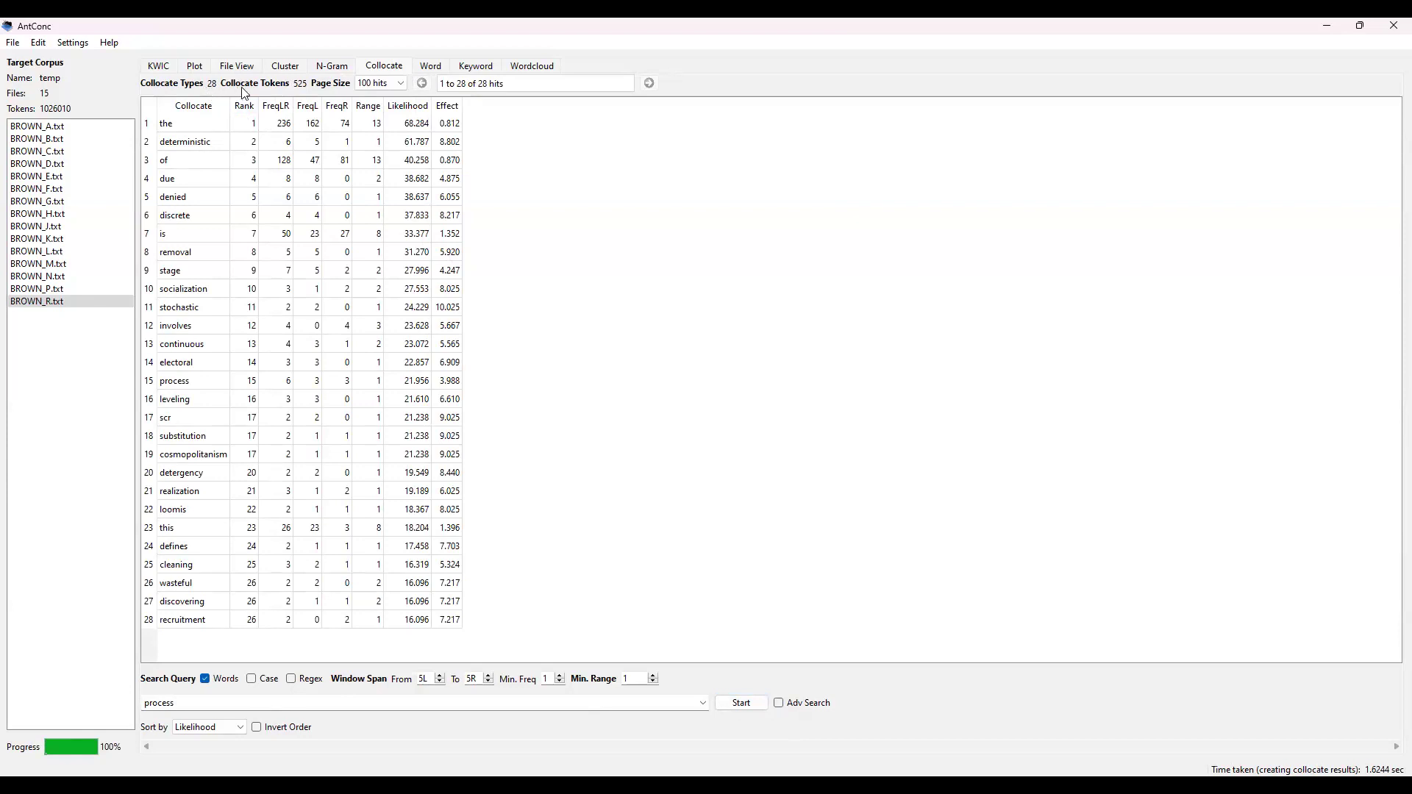
click(407, 86)
click(395, 152)
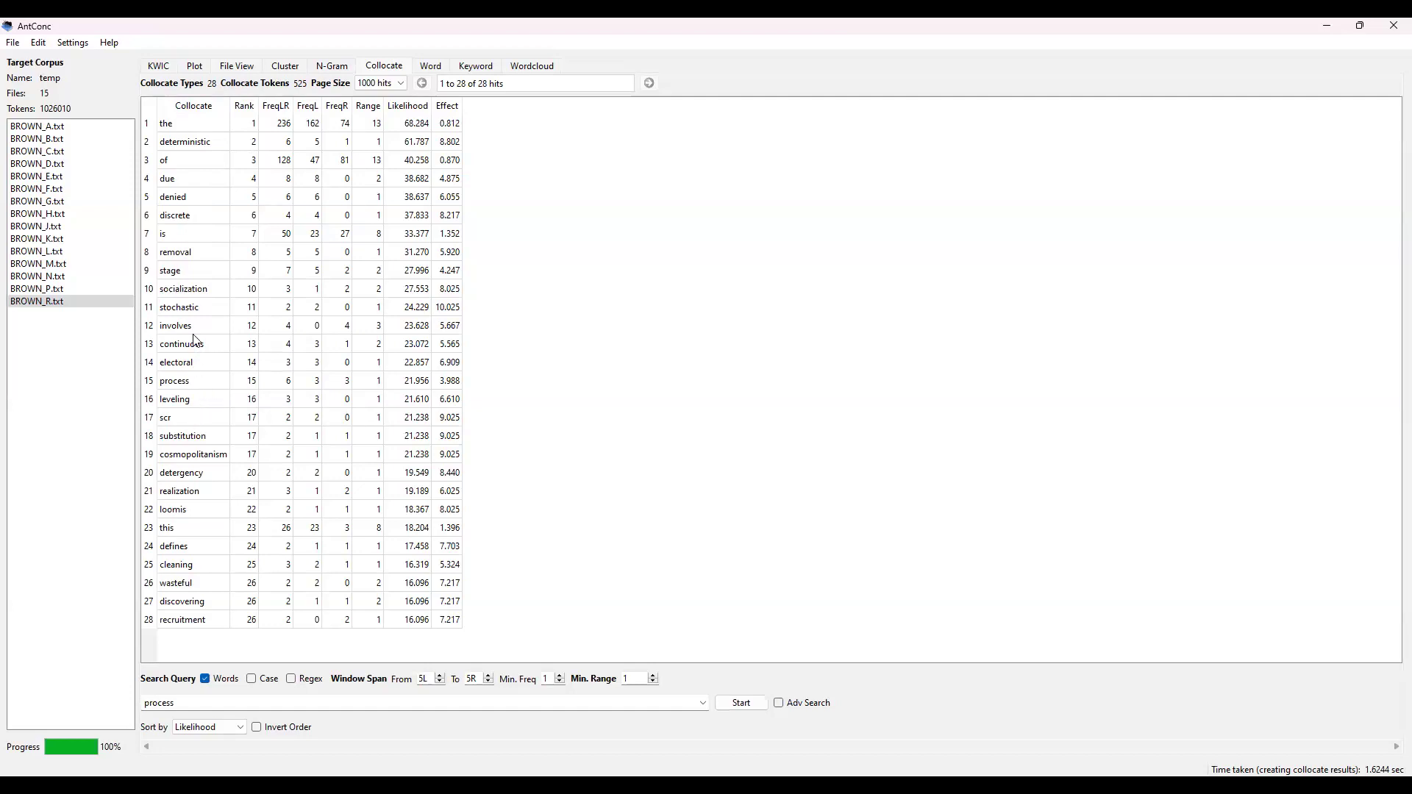
Step: View the collocates "removal" and "stage" in their KWIC contexts, returning to the collocate list after each
click(190, 255)
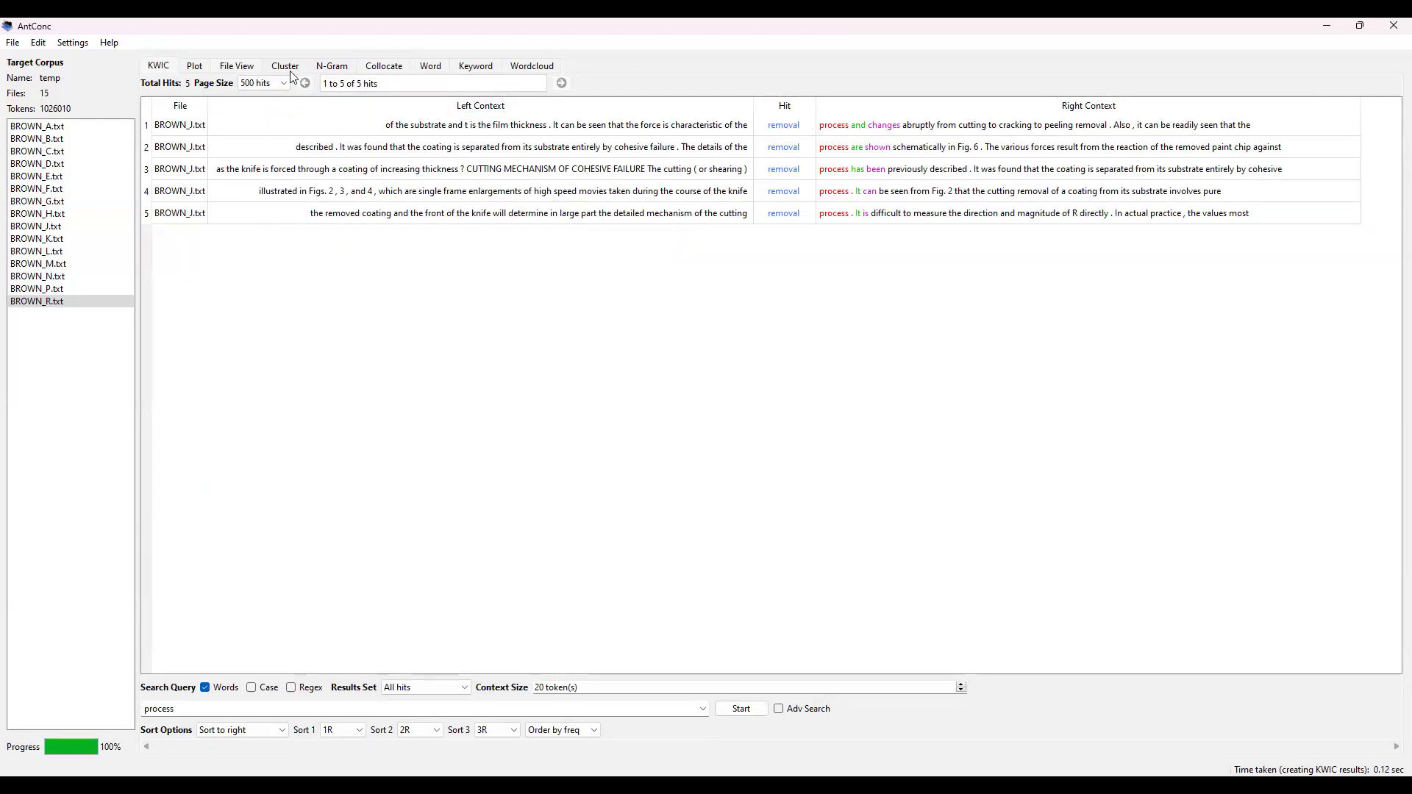
click(383, 71)
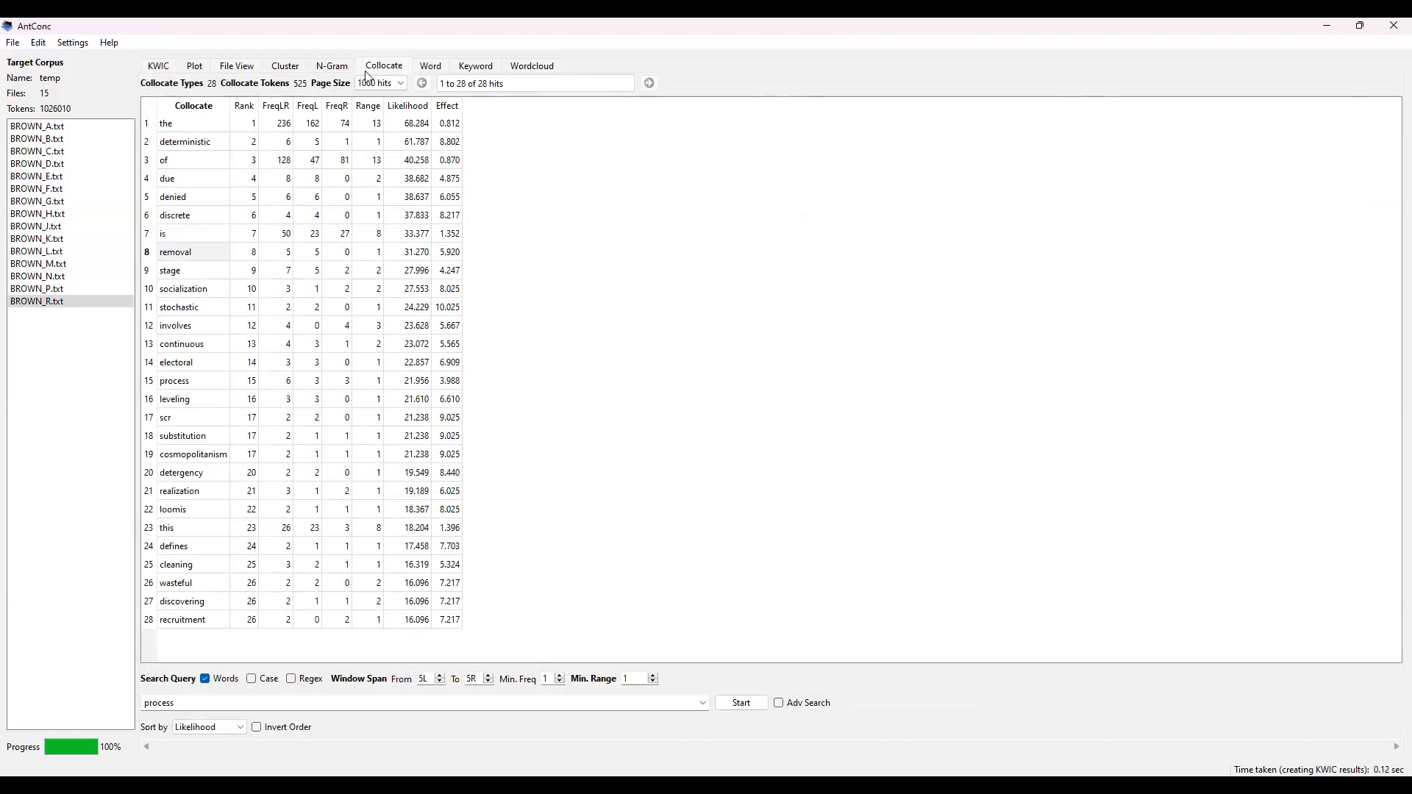
click(201, 275)
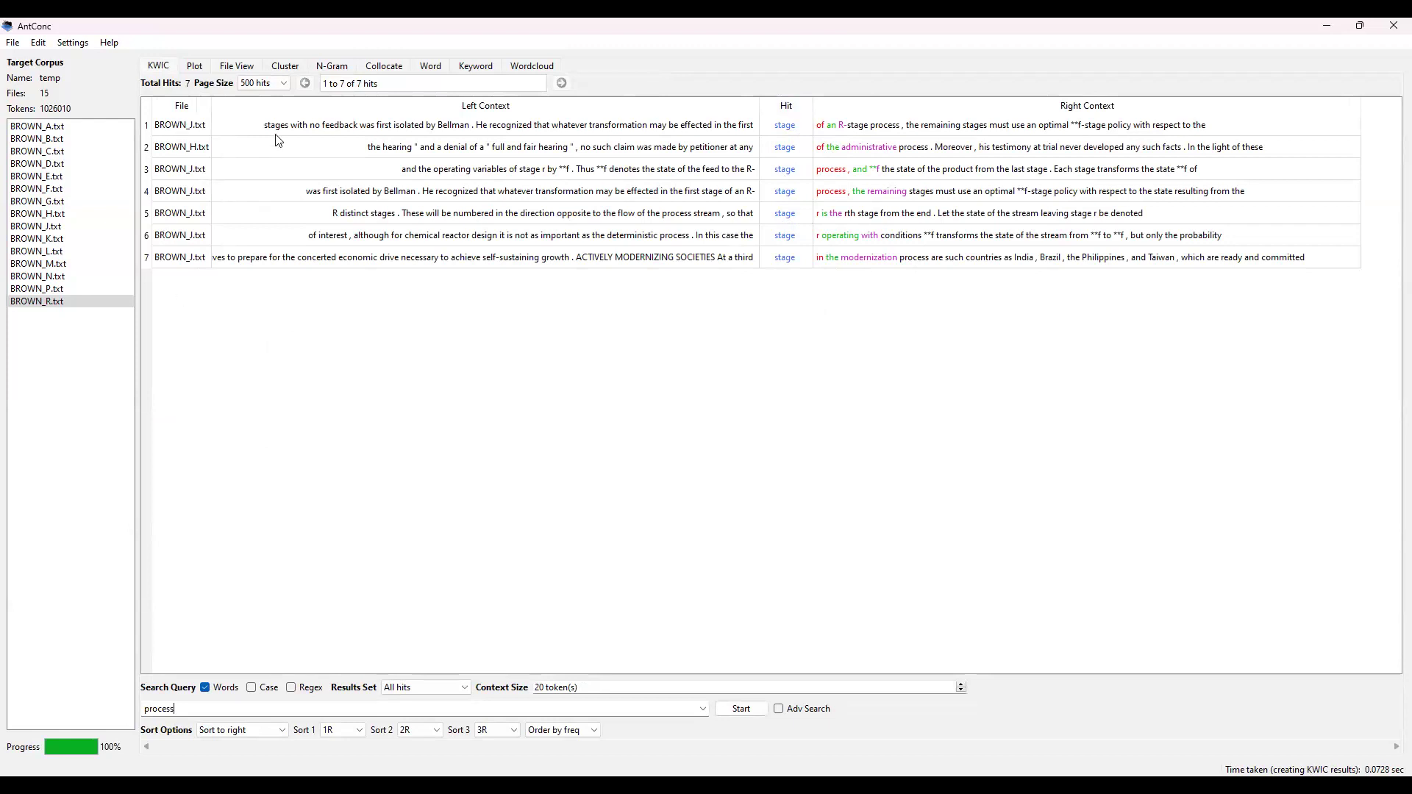
click(383, 66)
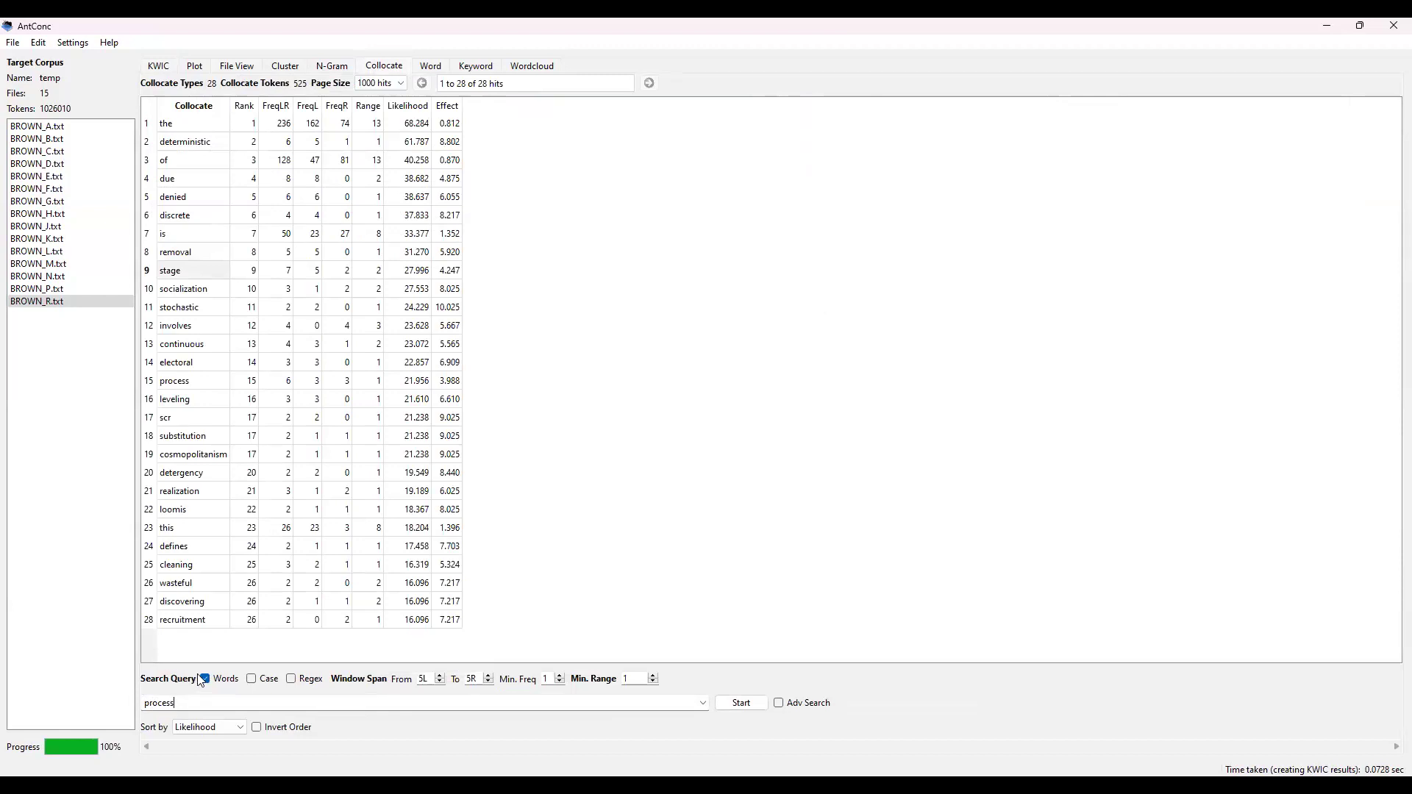
Step: Review the collocate sort options and the tool settings for likelihood measure, its threshold and effect size measure, leaving them unchanged
click(238, 728)
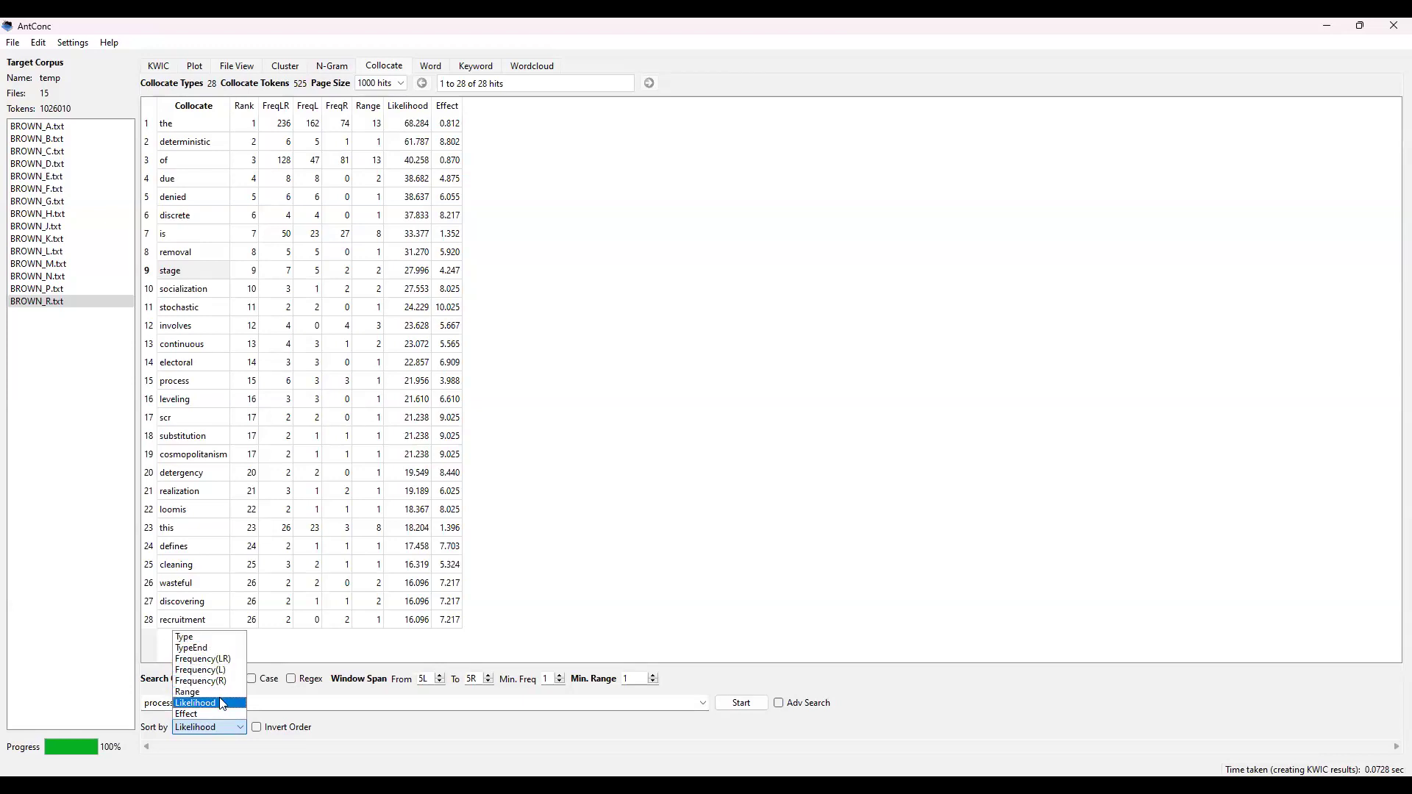
click(216, 729)
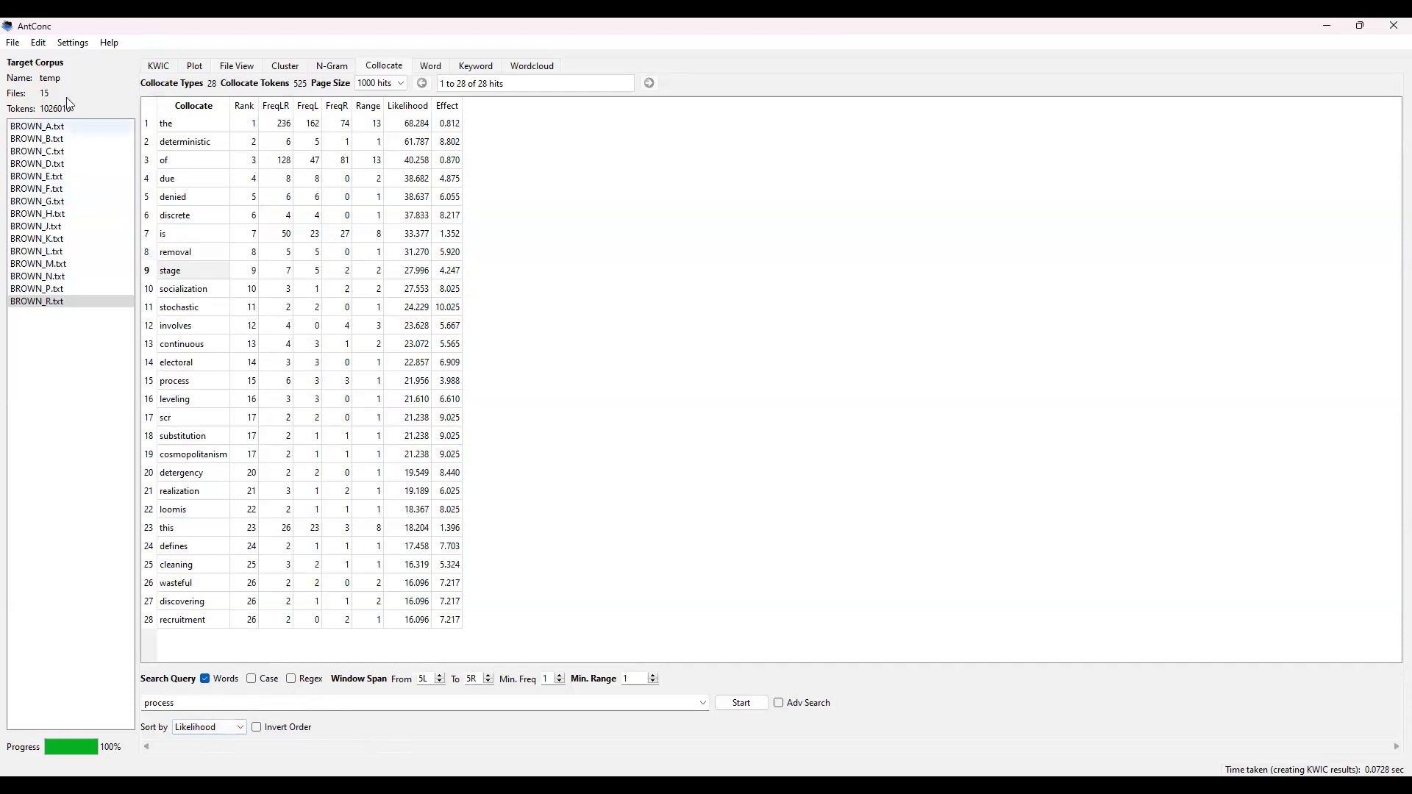
click(74, 44)
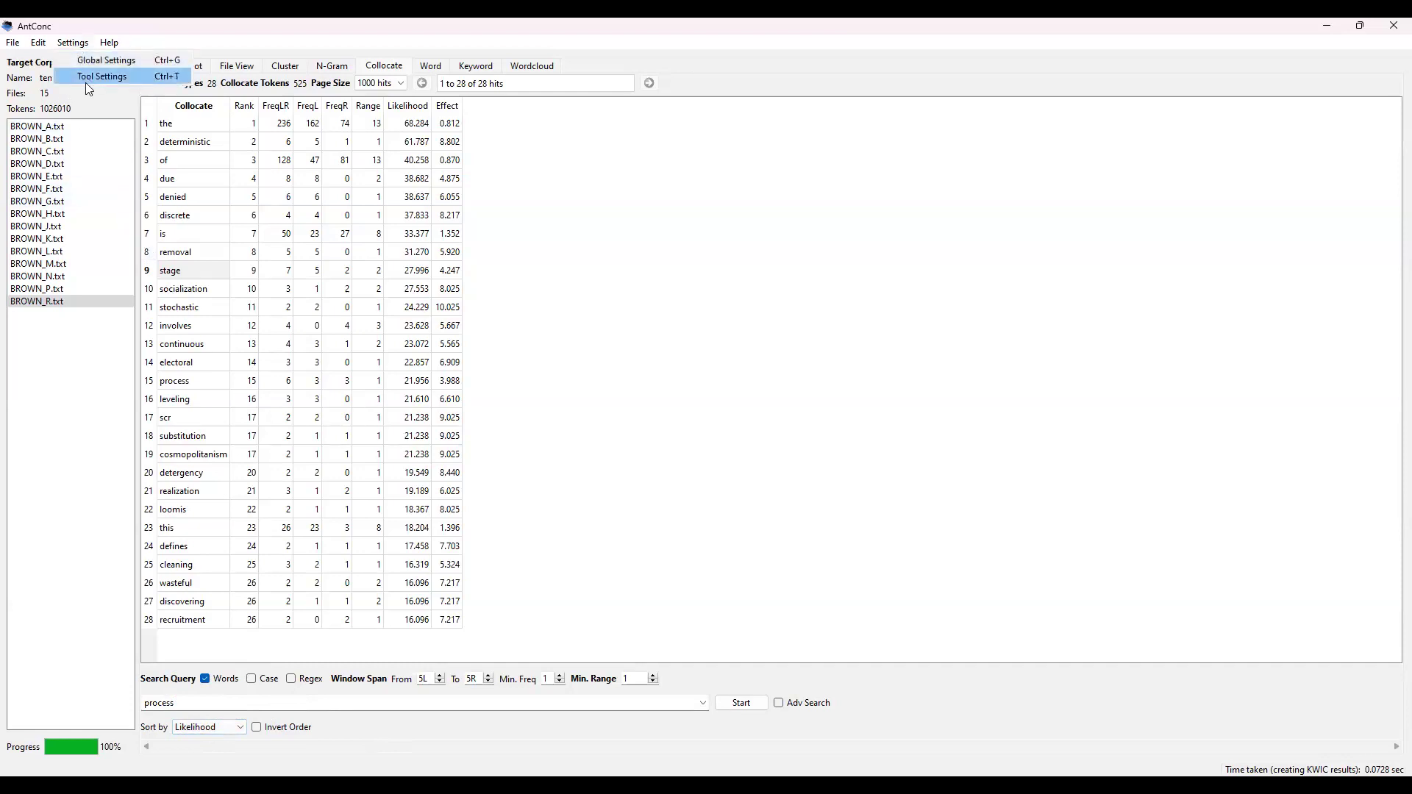
click(92, 77)
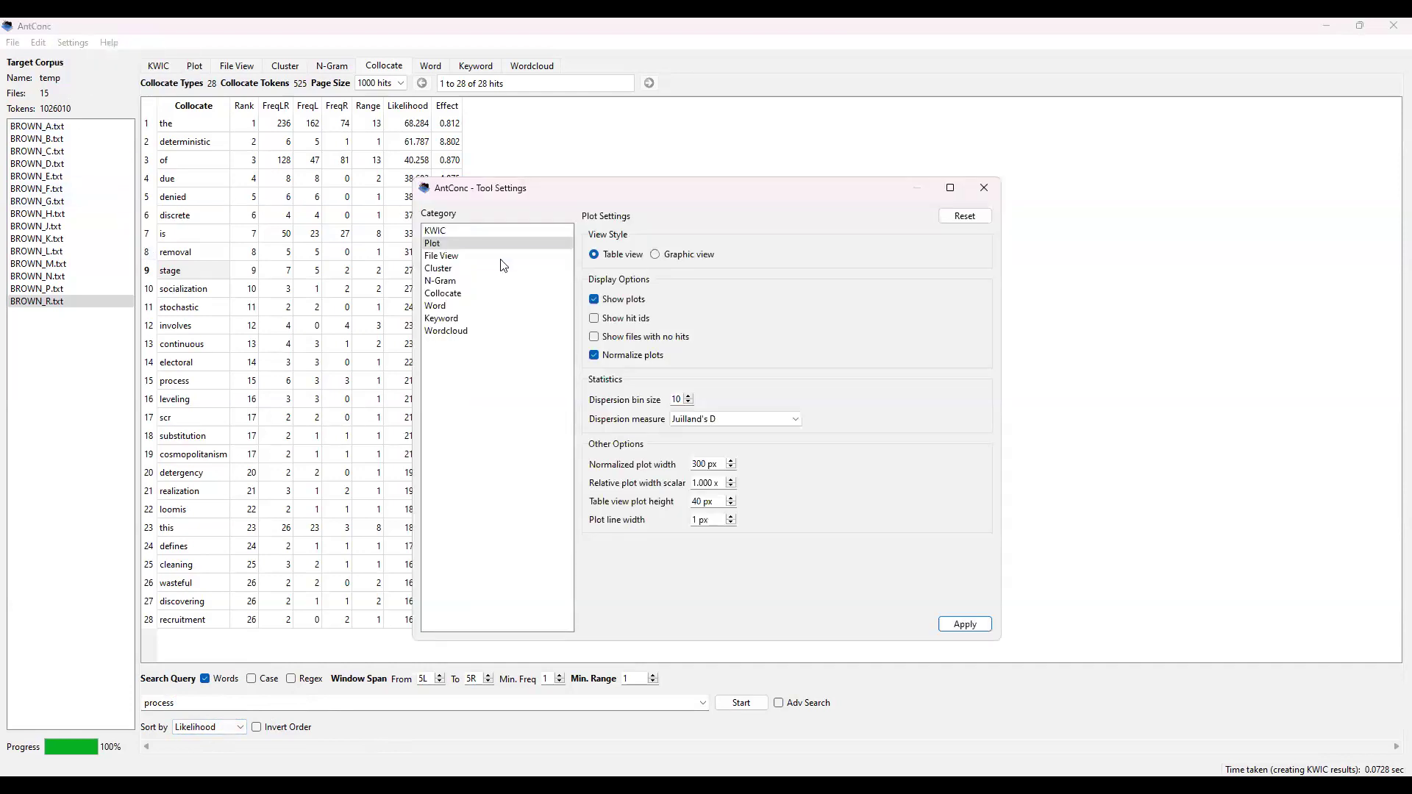
click(459, 295)
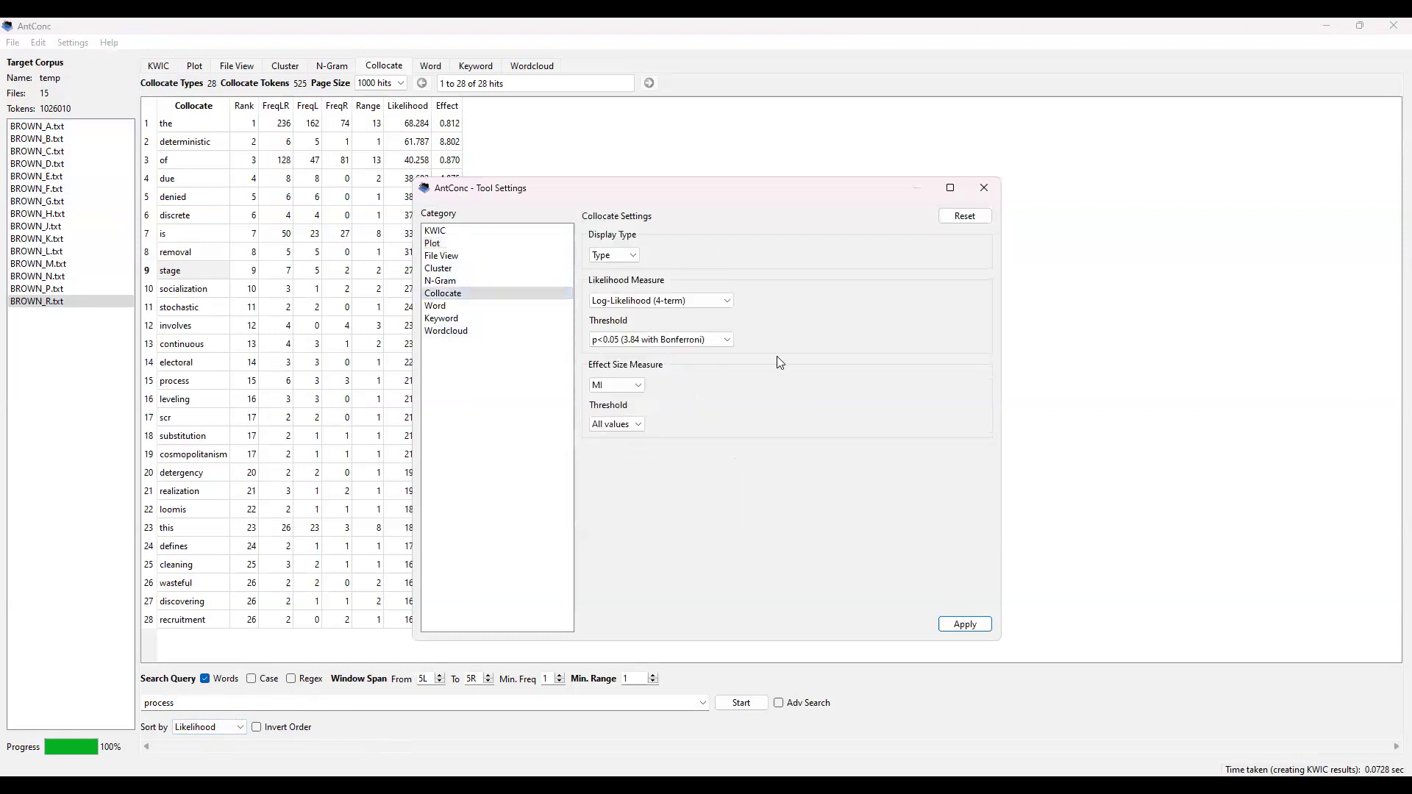
click(726, 303)
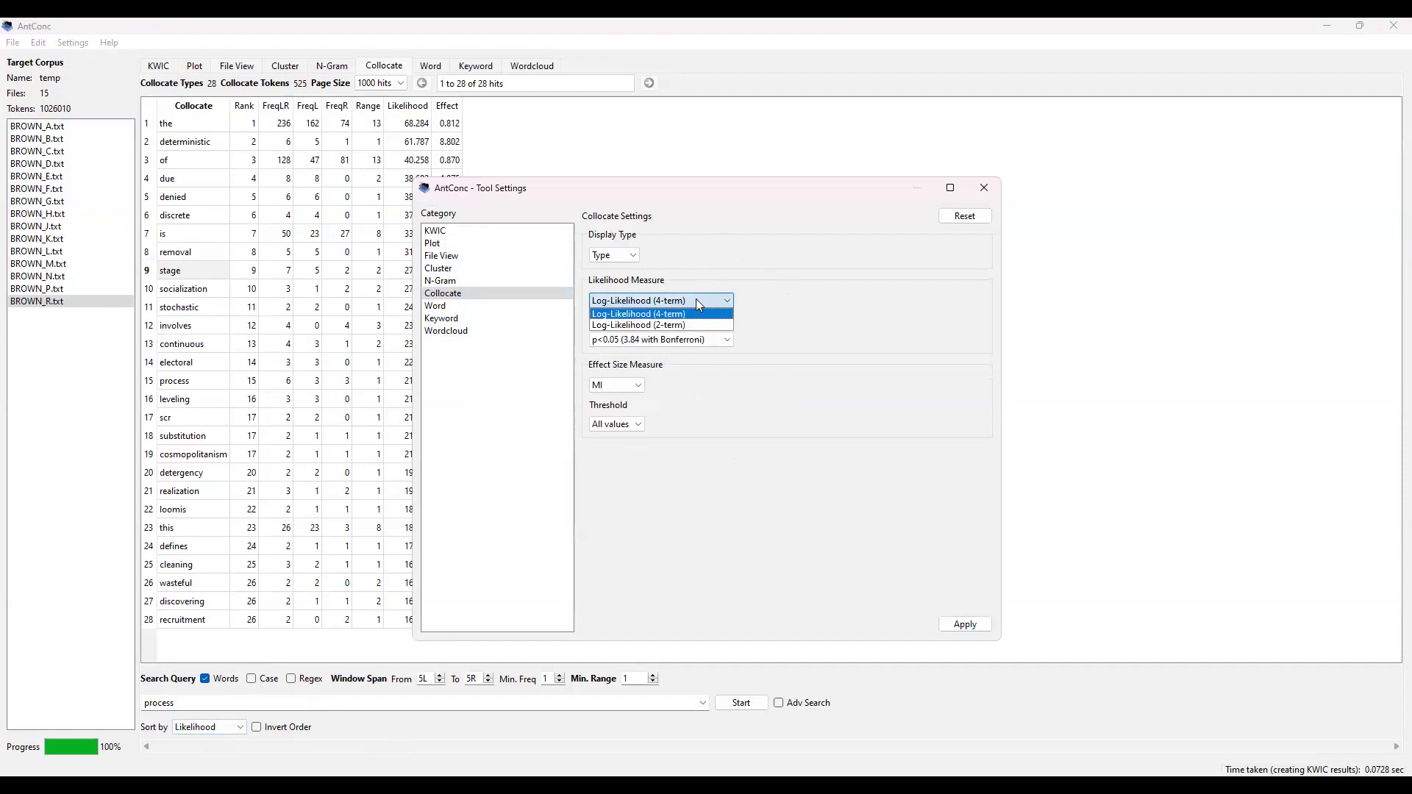
click(696, 299)
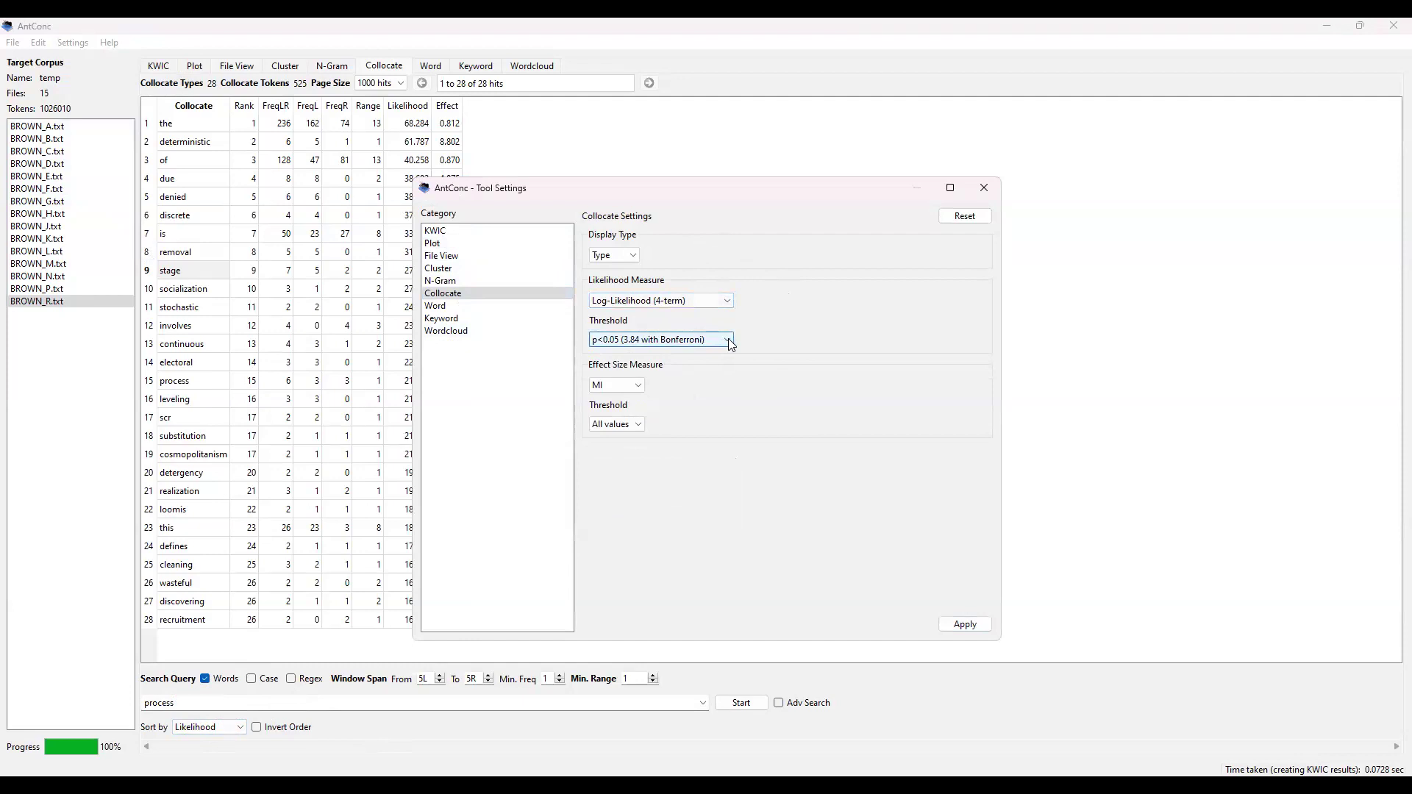
click(728, 340)
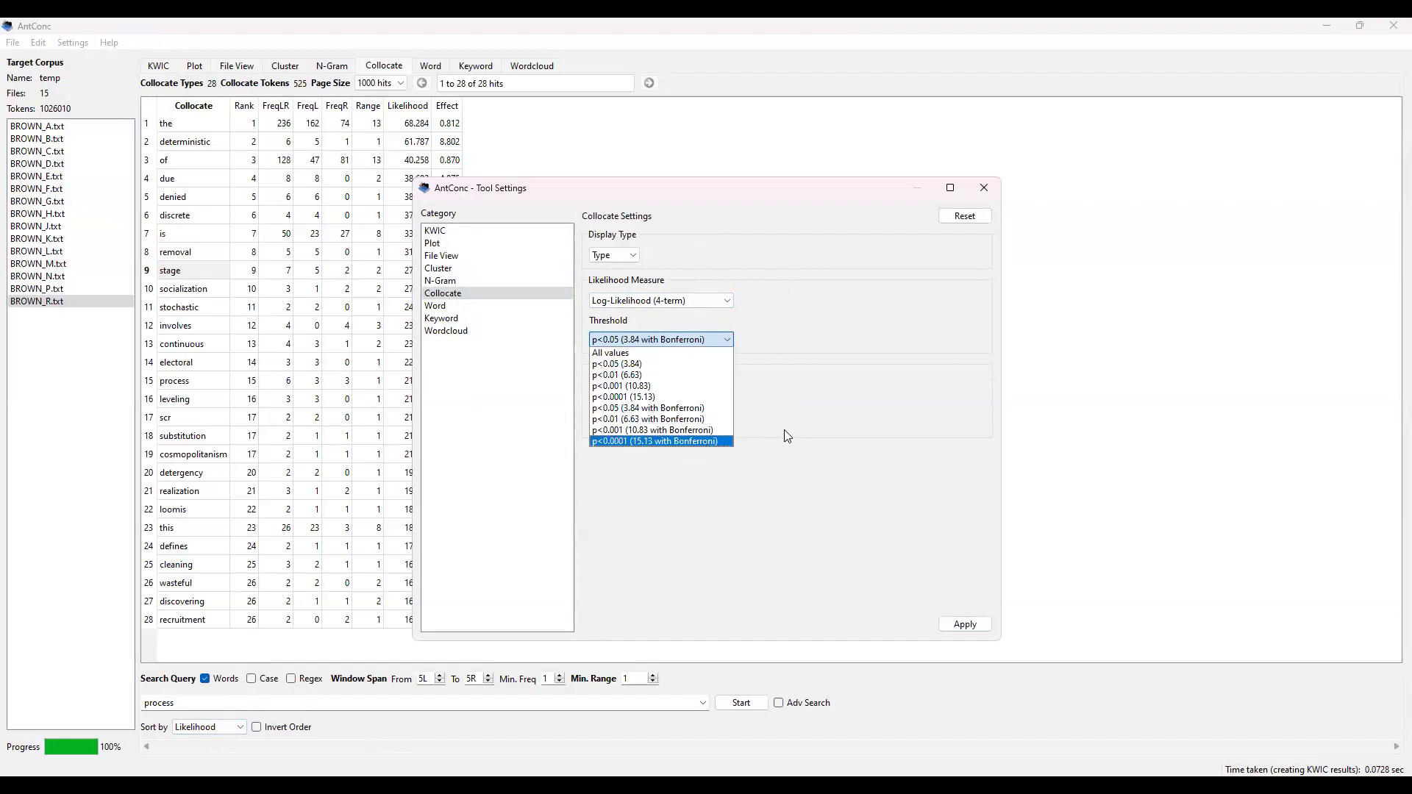
click(759, 421)
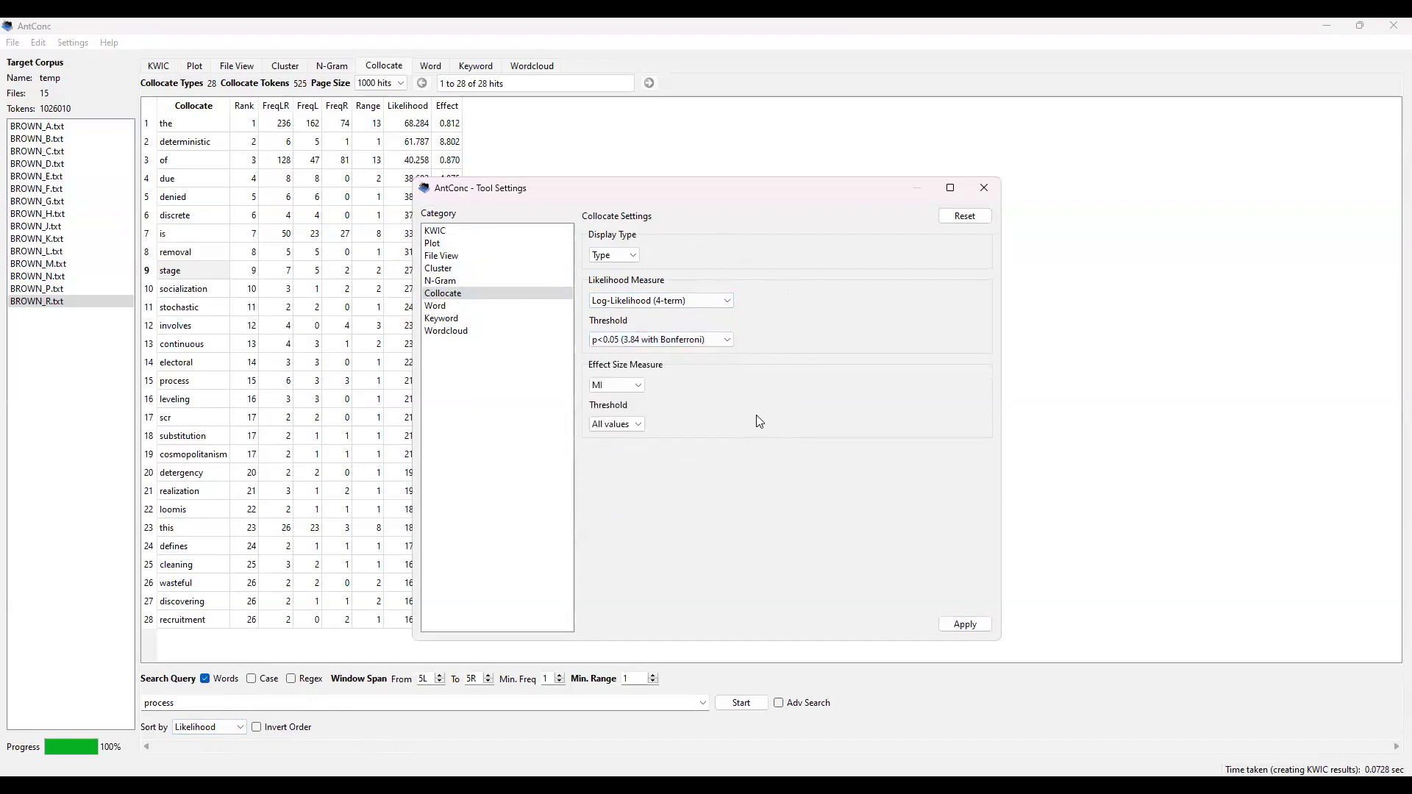
click(641, 390)
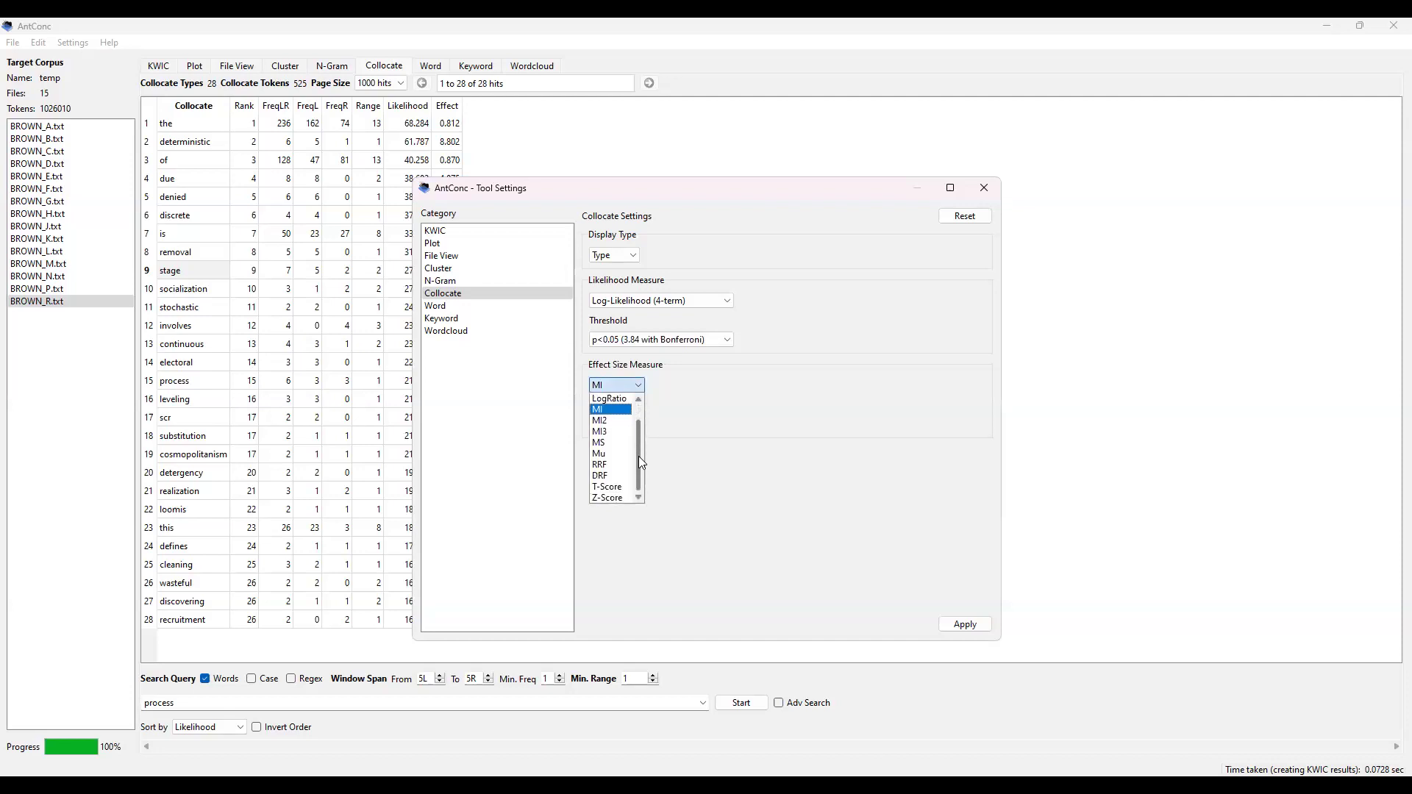
click(857, 516)
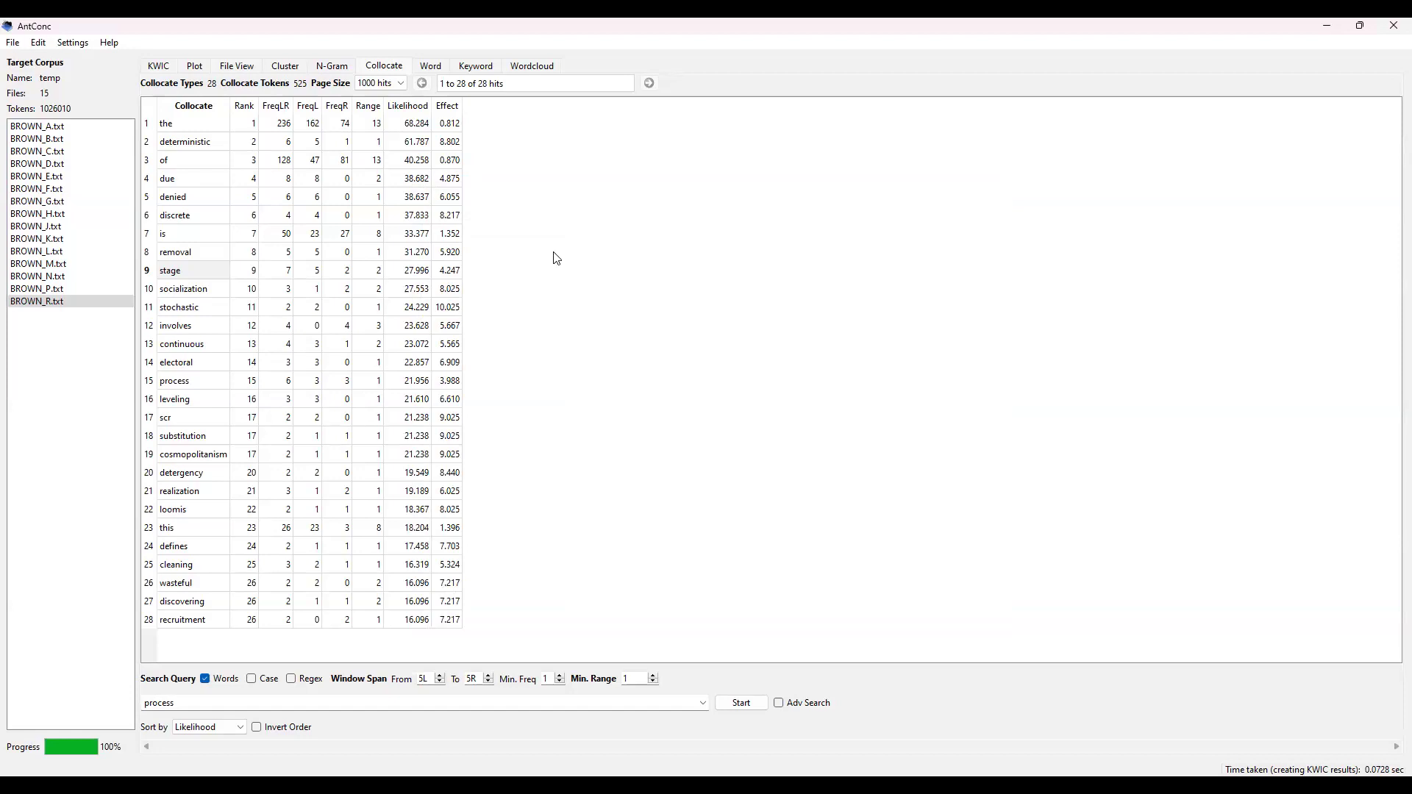
Step: Generate the clusters of "process" at cluster size 2 and again at cluster size 4
click(290, 75)
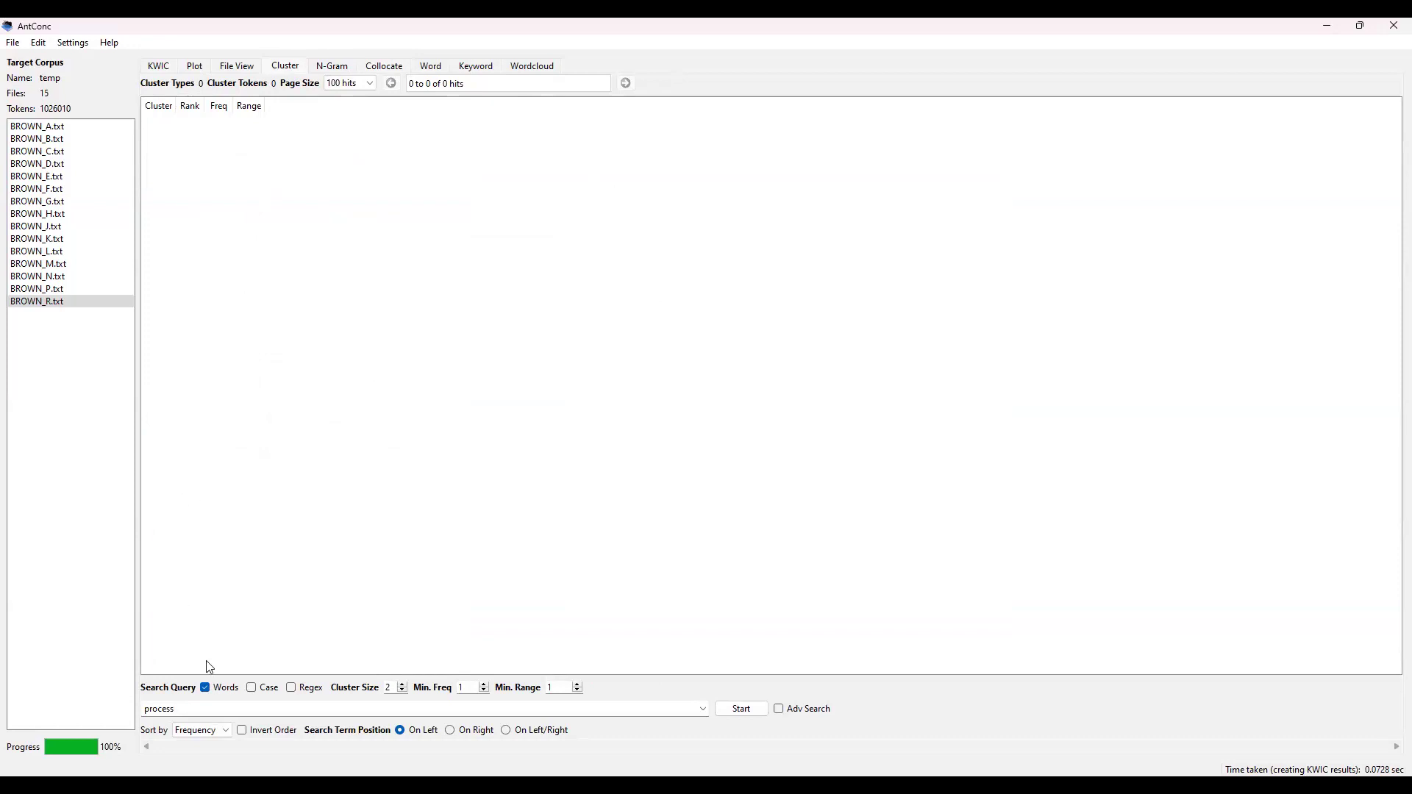
click(756, 710)
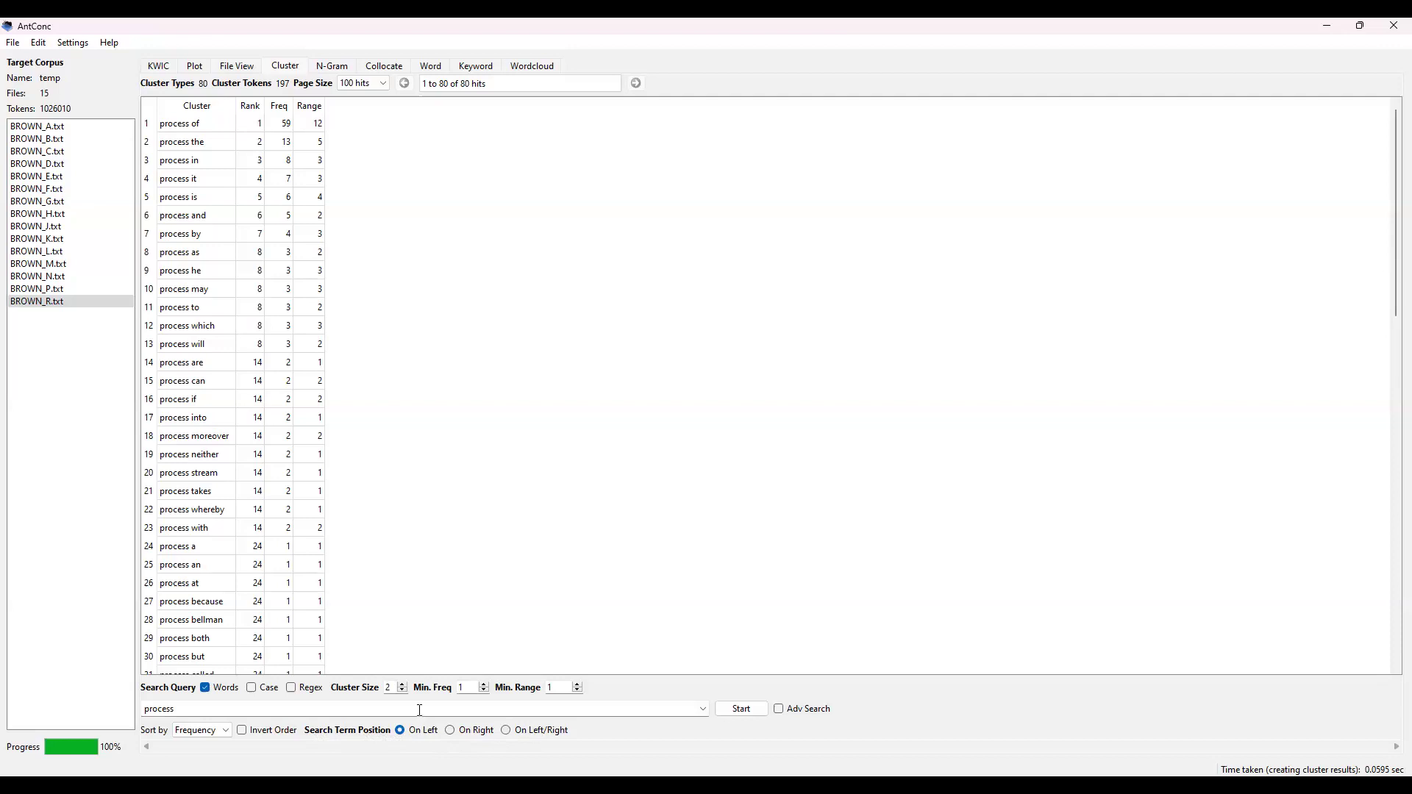
click(404, 688)
click(735, 711)
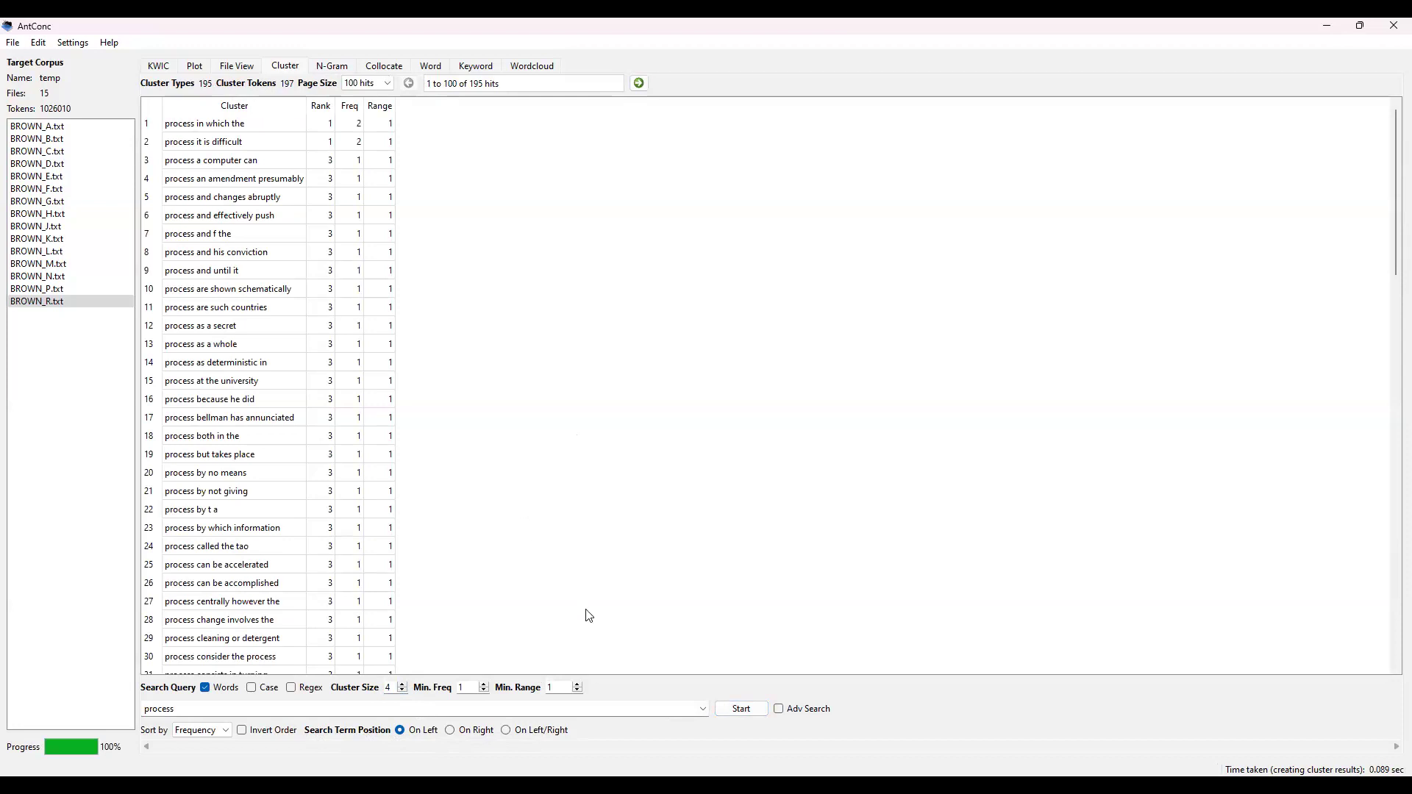
Step: Regenerate the four-word clusters of "process" with the search term positioned on the right of each cluster
click(450, 729)
click(741, 709)
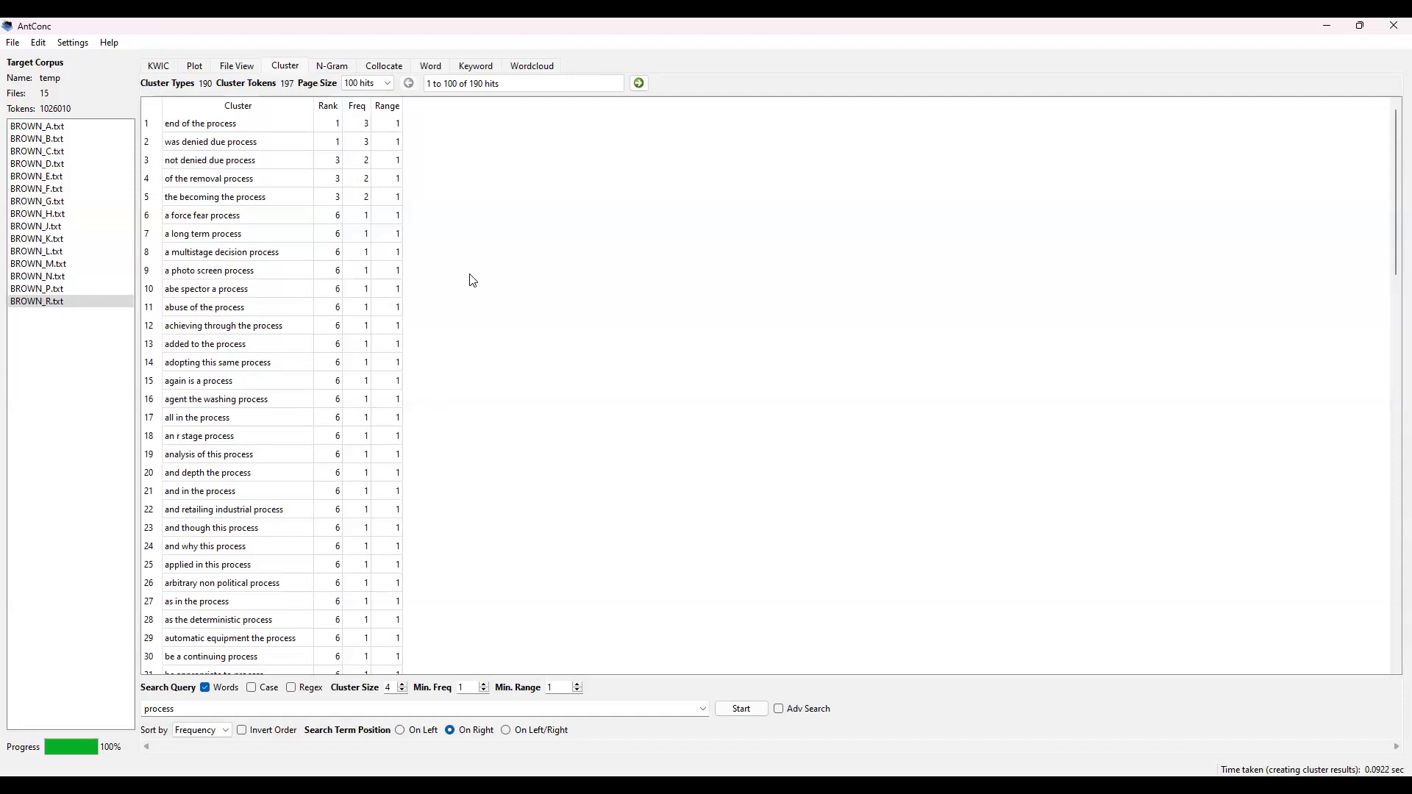
Step: Generate the two-word n-grams of "process", then those of the whole corpus with an empty search query
click(334, 66)
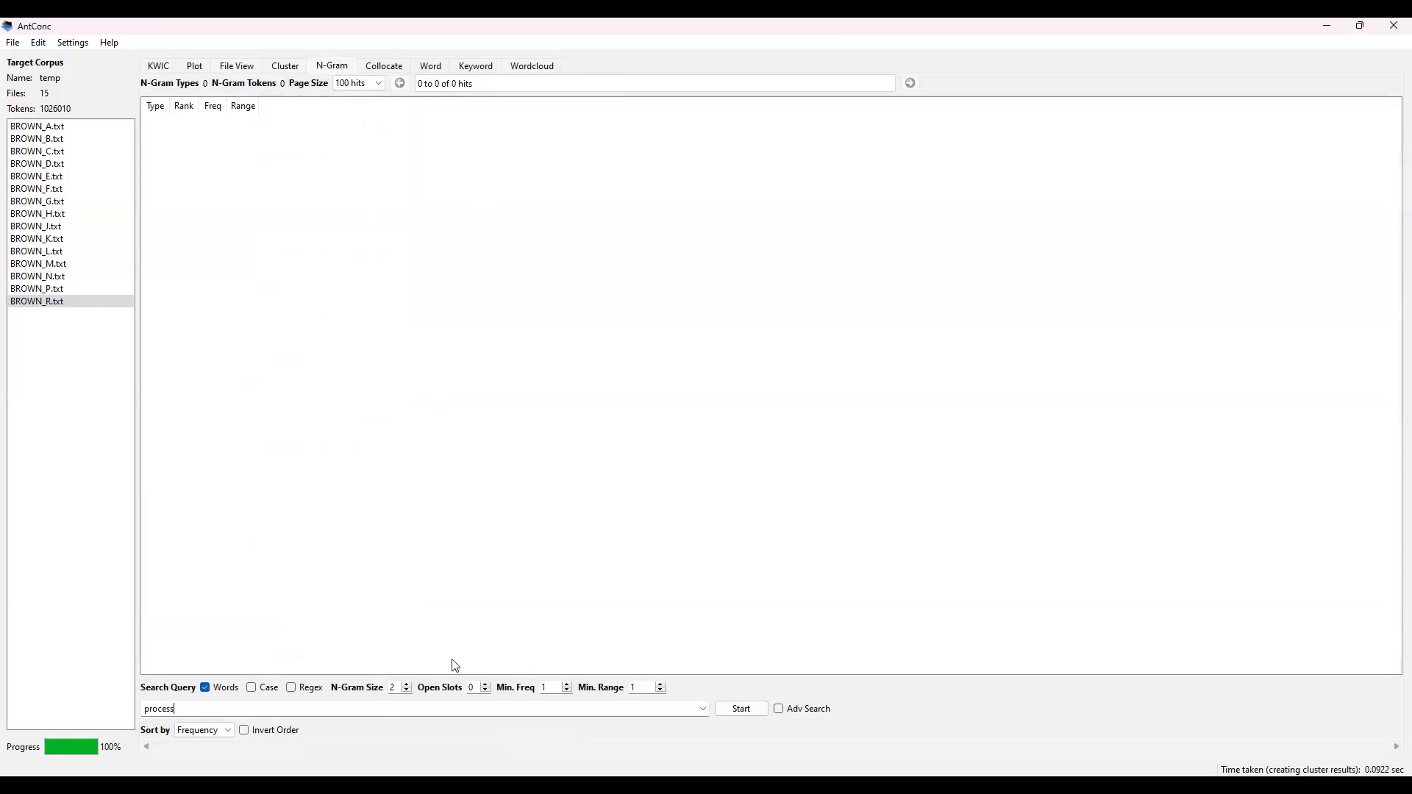
click(746, 715)
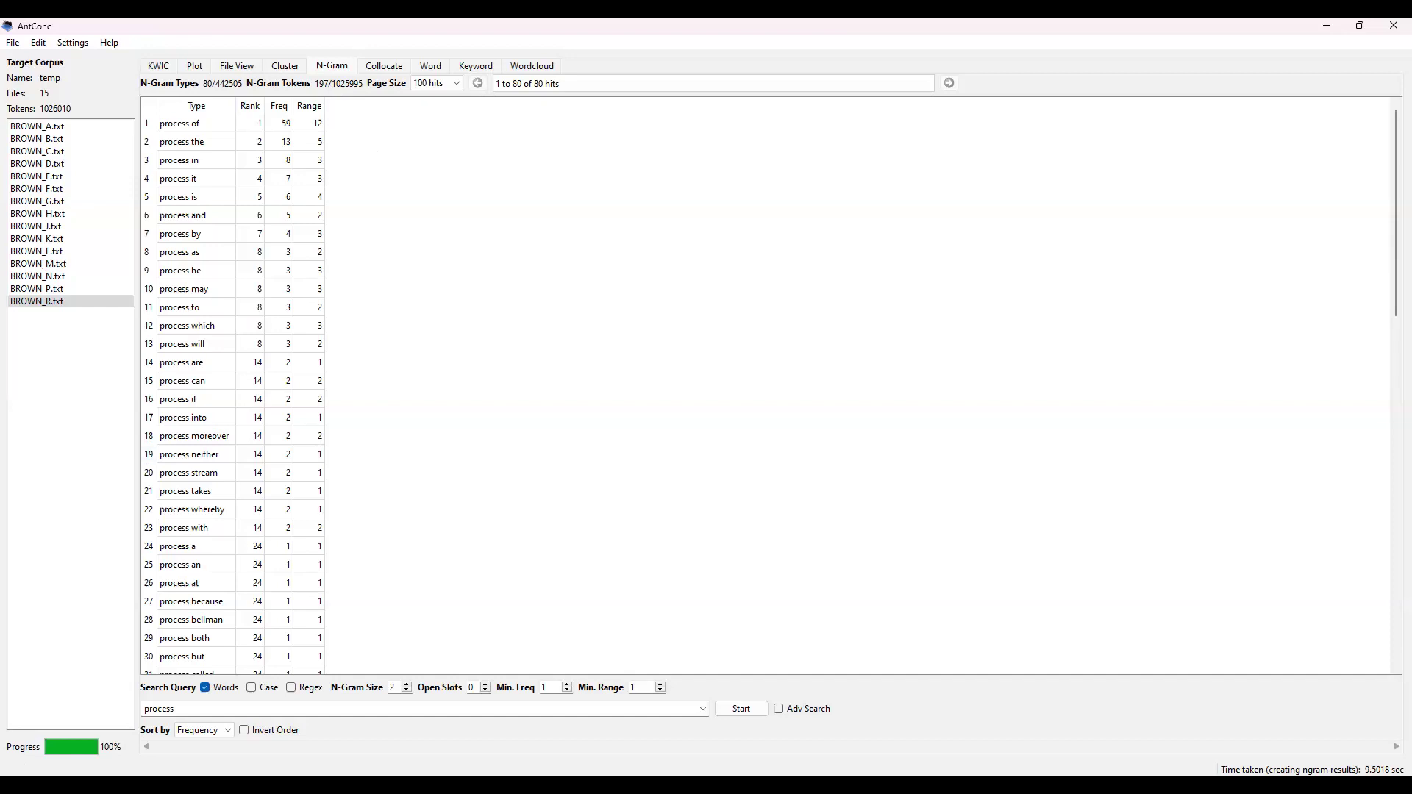
double_click(177, 710)
key(BackSpace)
click(742, 710)
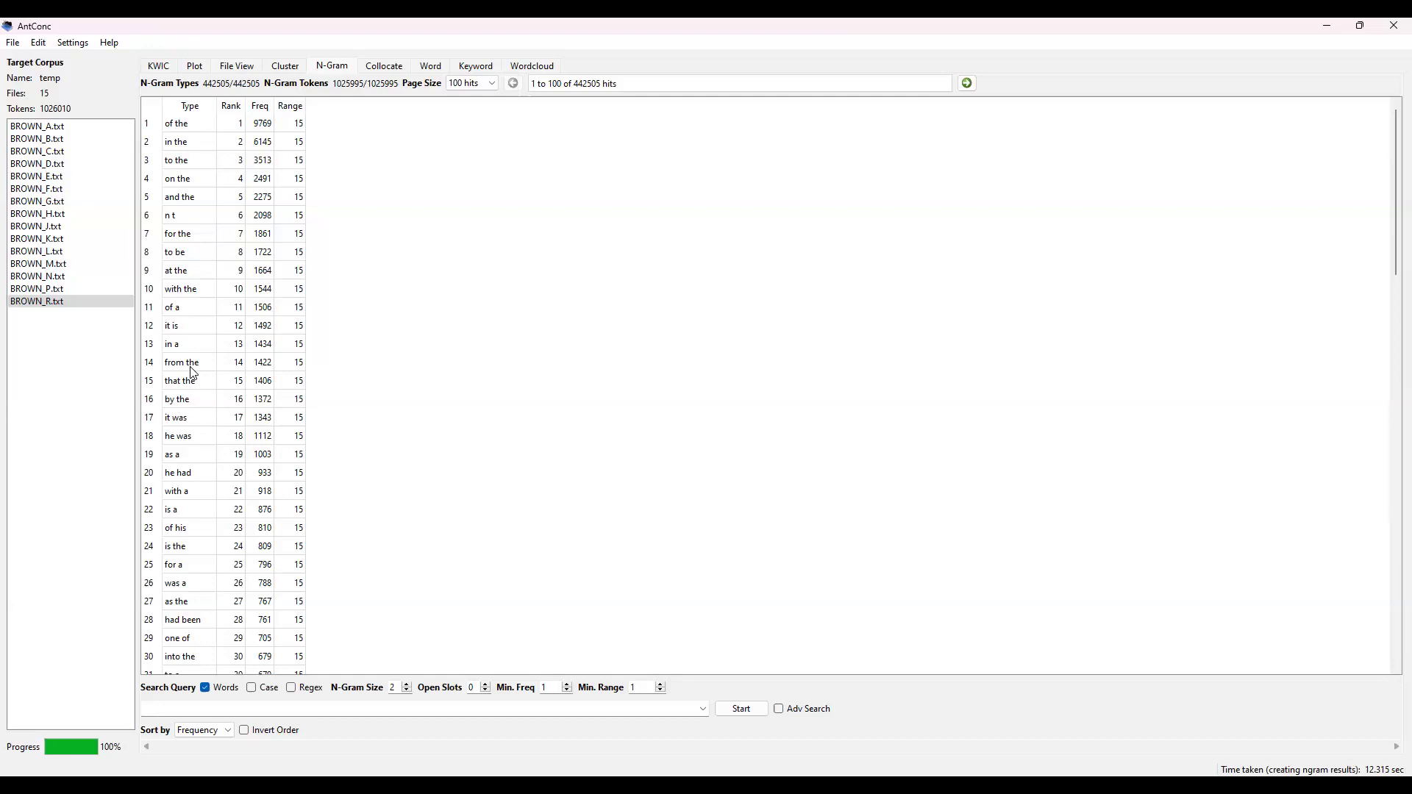
Step: Enter "process" as the search query again and regenerate its n-grams at size 2
click(207, 710)
key(BackSpace)
text(process)
click(742, 709)
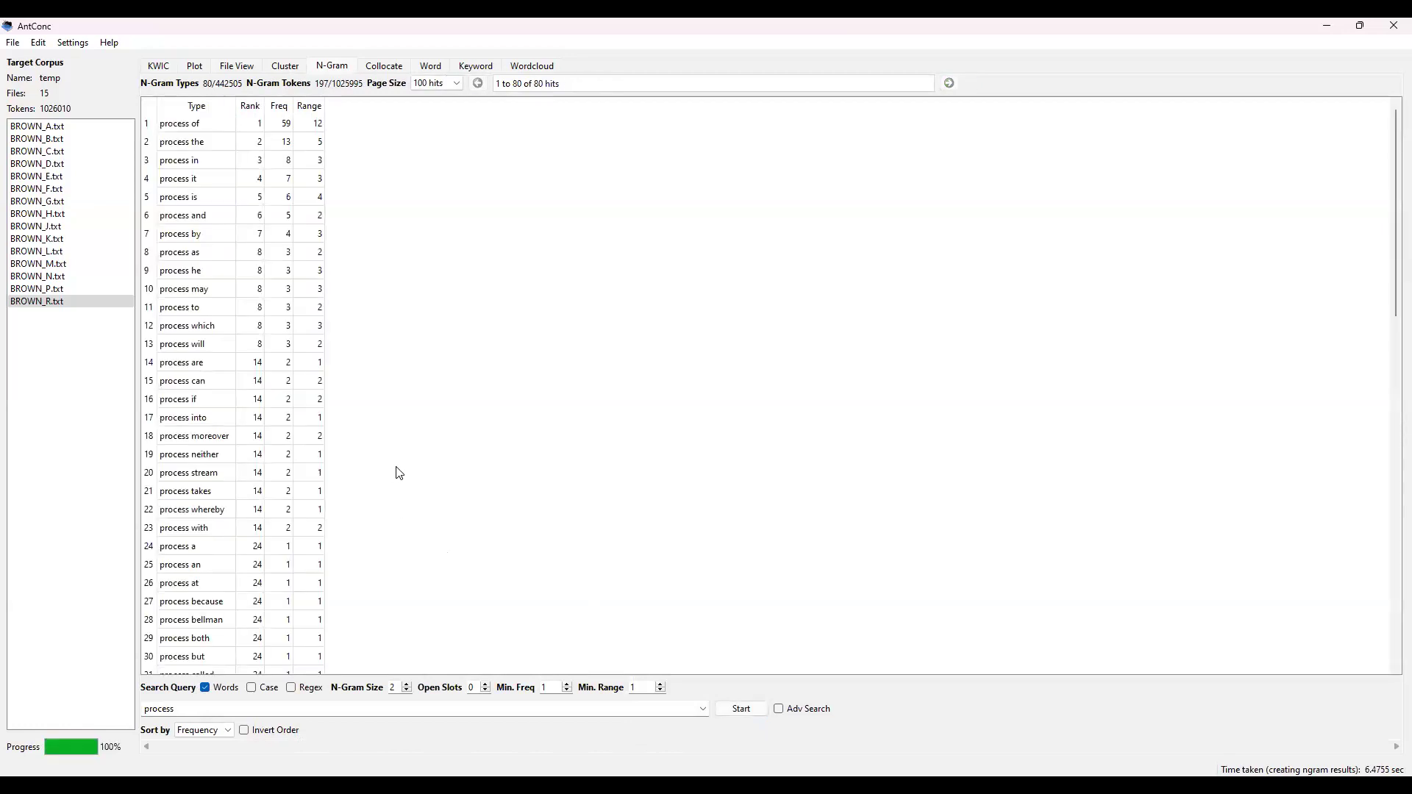
Step: Generate the n-grams of "process" at n-gram size 4 and again at size 1
click(408, 684)
click(408, 685)
click(741, 709)
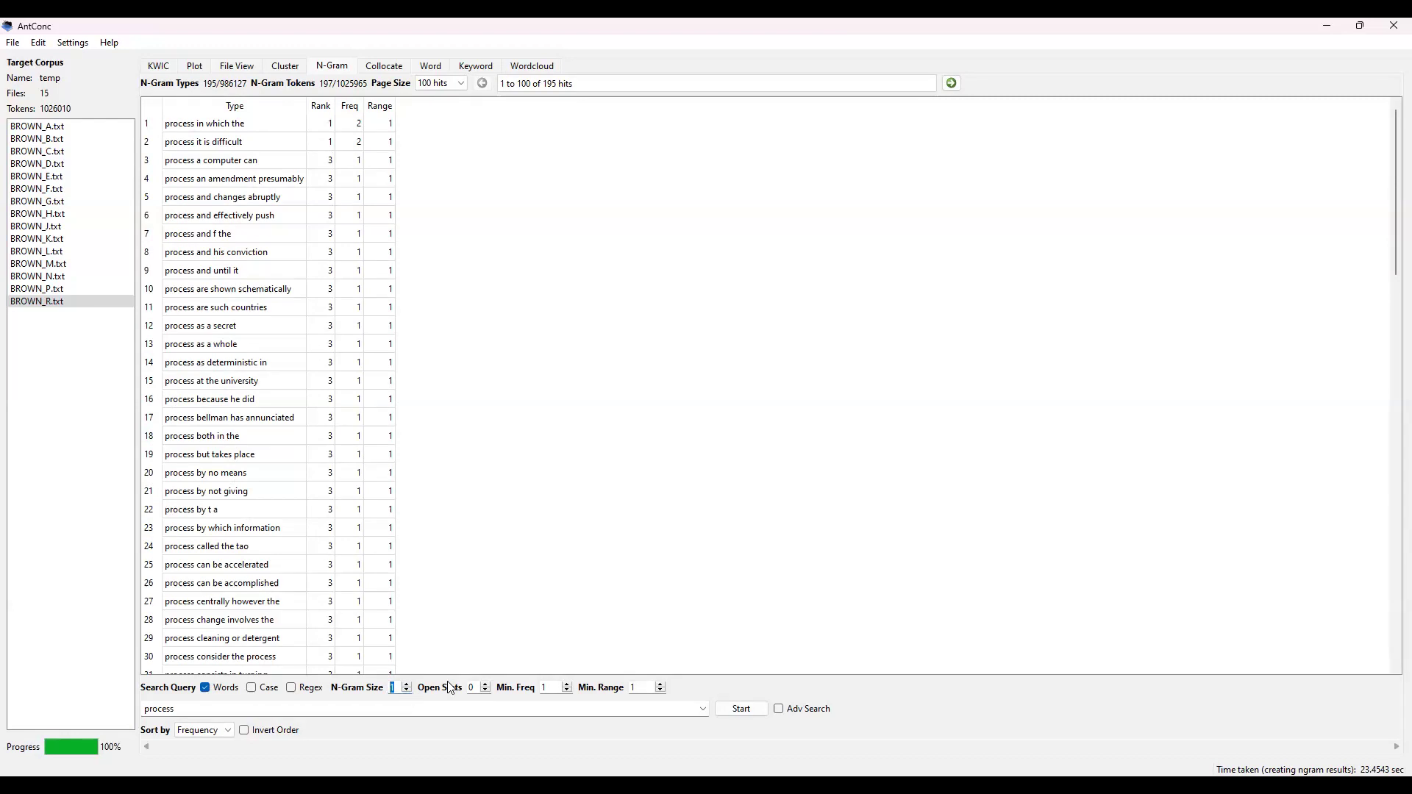
click(731, 707)
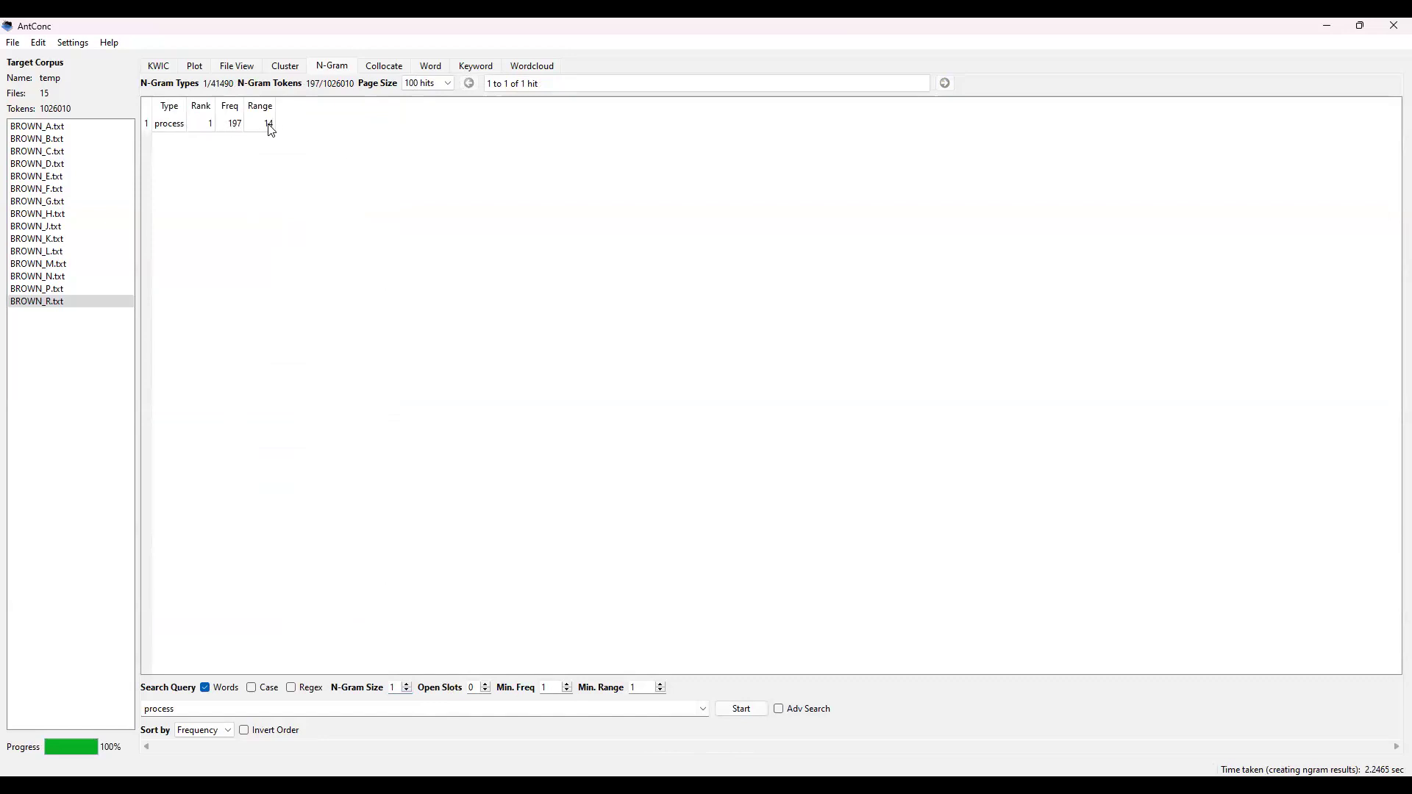
Step: Glance at the KWIC view, then generate the Word tool results for the query "process"
click(168, 71)
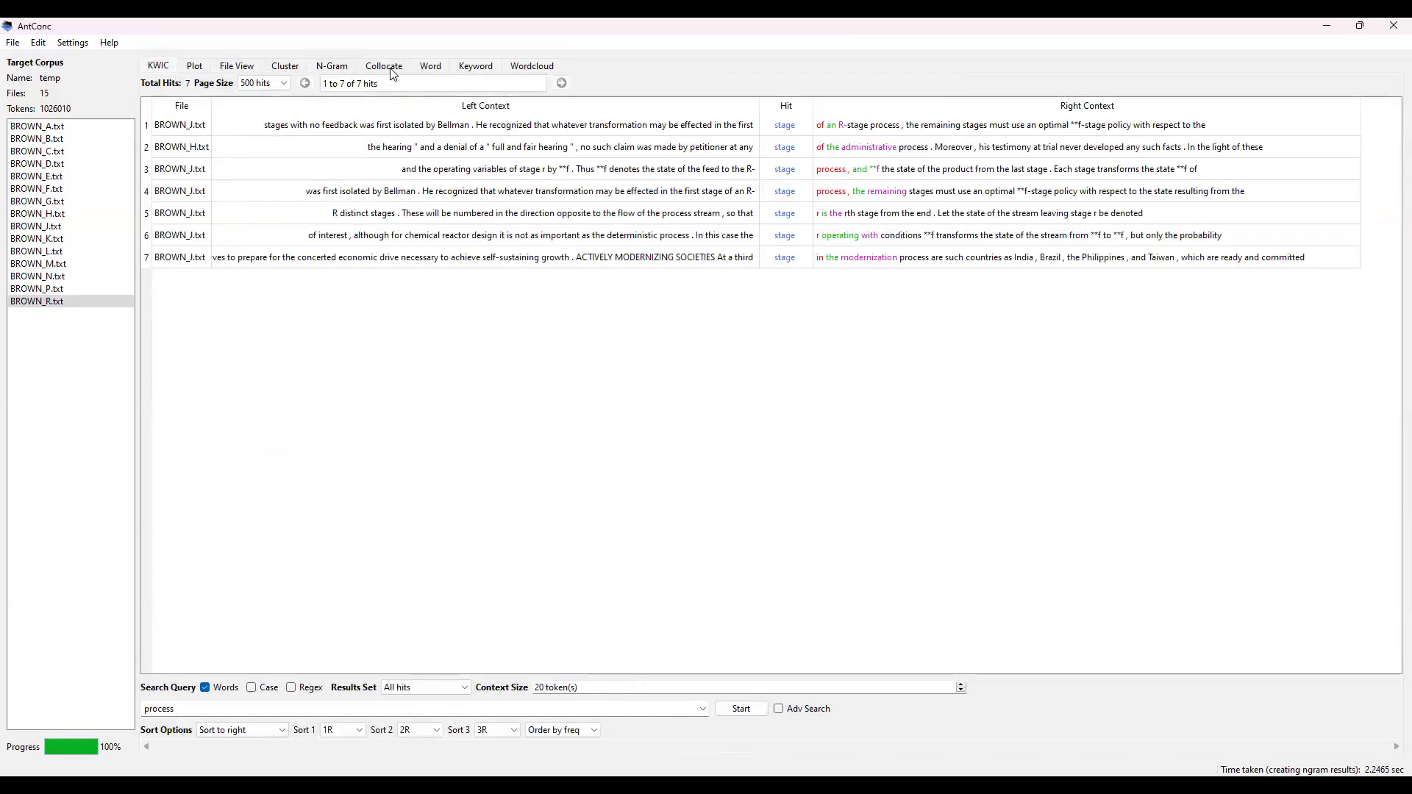
click(339, 70)
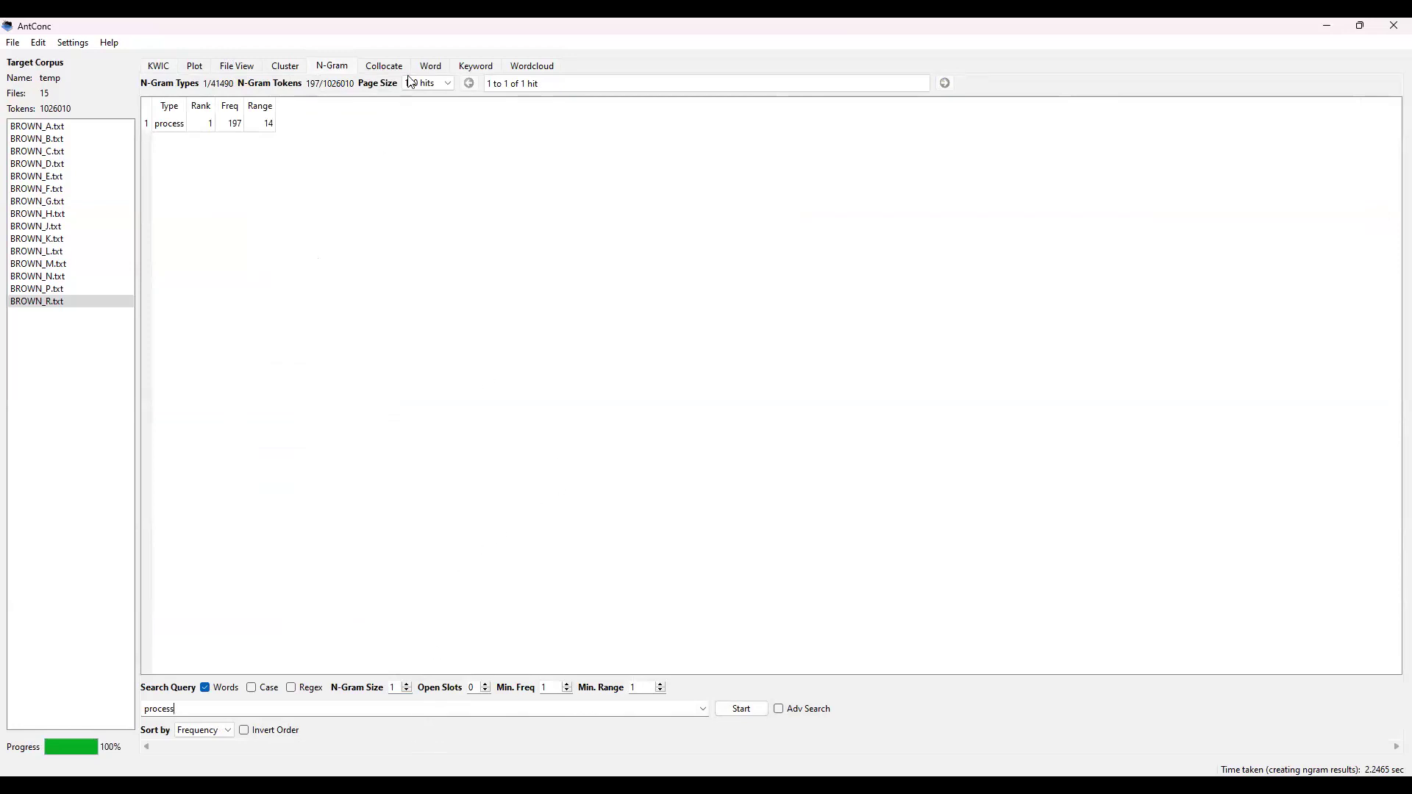
click(431, 67)
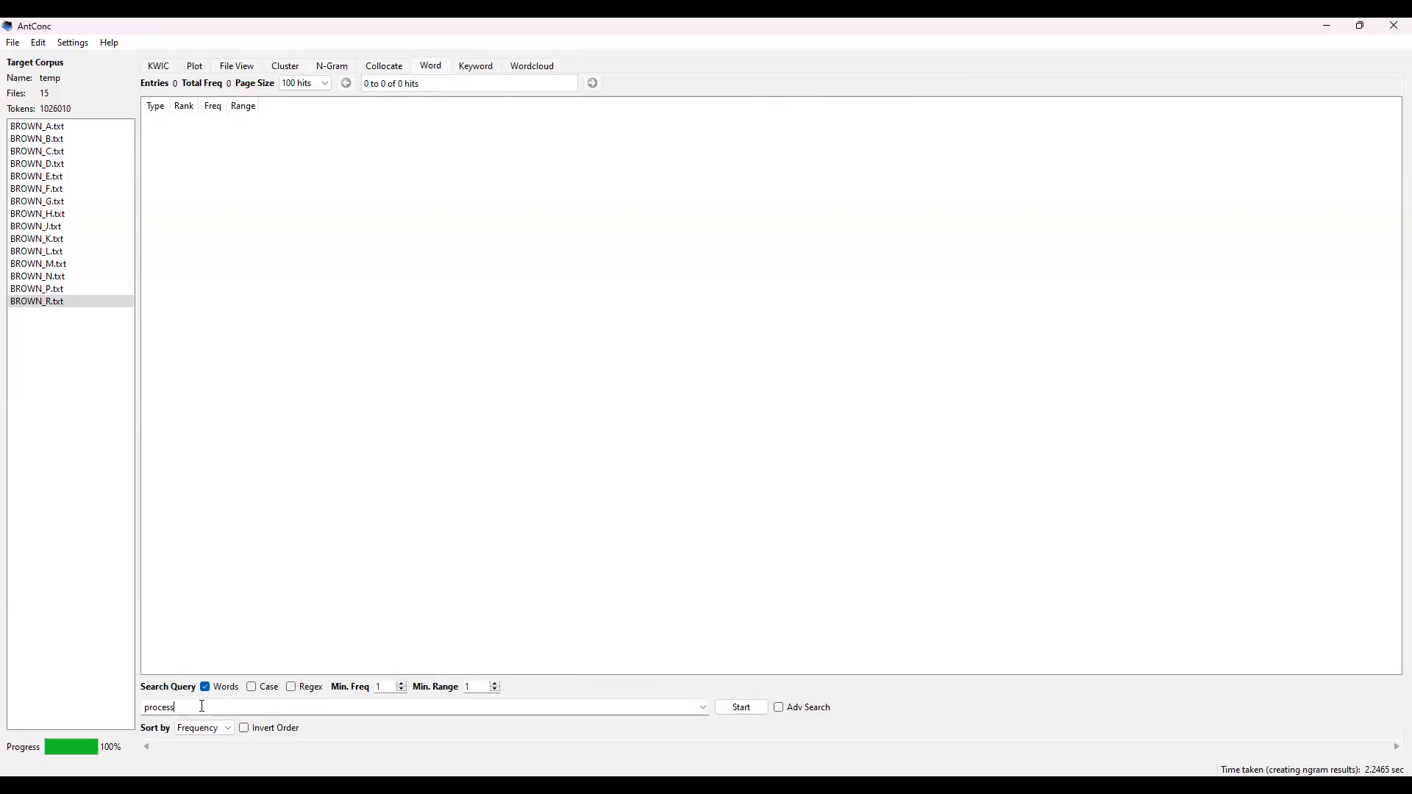
click(742, 708)
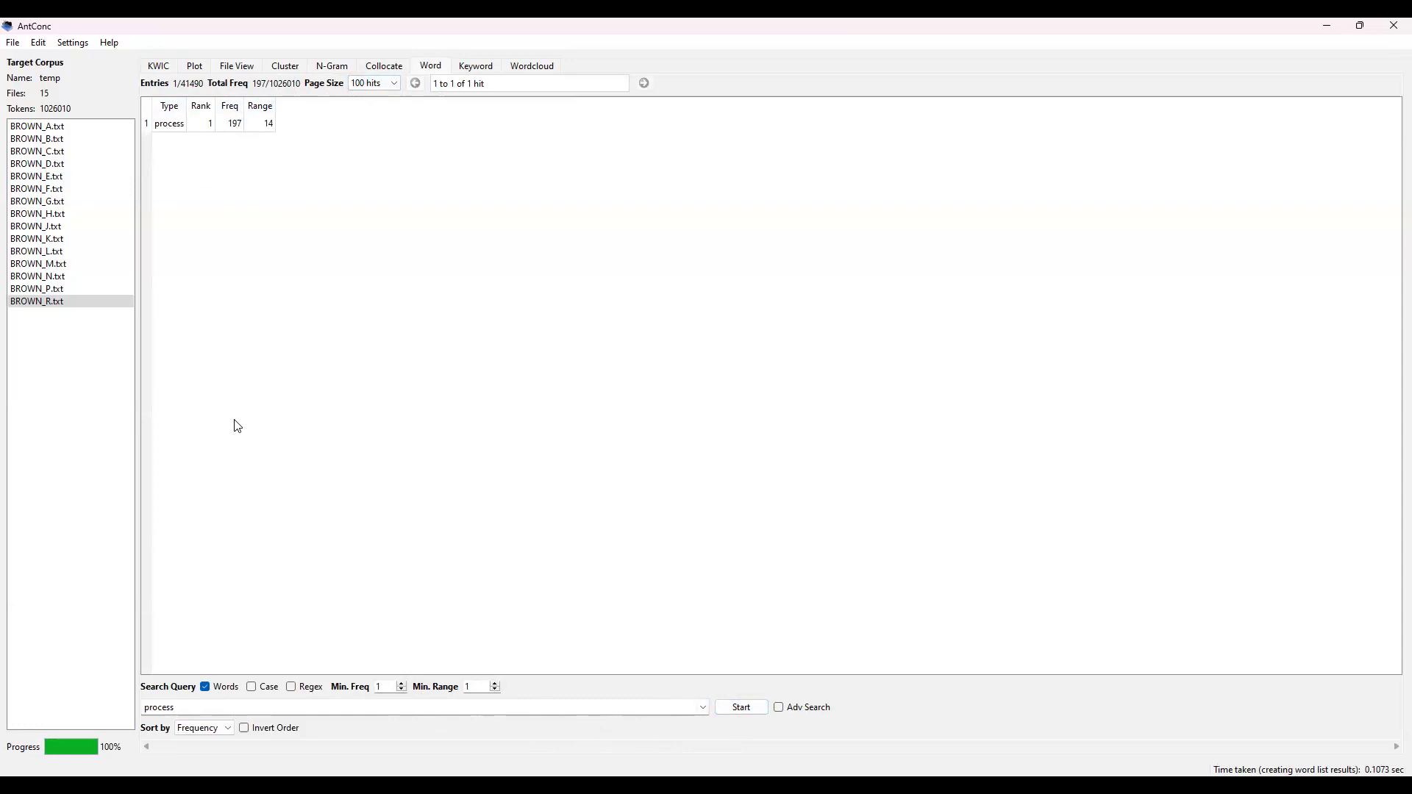
Step: Generate the full word list of the corpus with an empty query and whole-word matching turned off
drag(181, 708, 131, 709)
key(BackSpace)
click(205, 689)
click(748, 710)
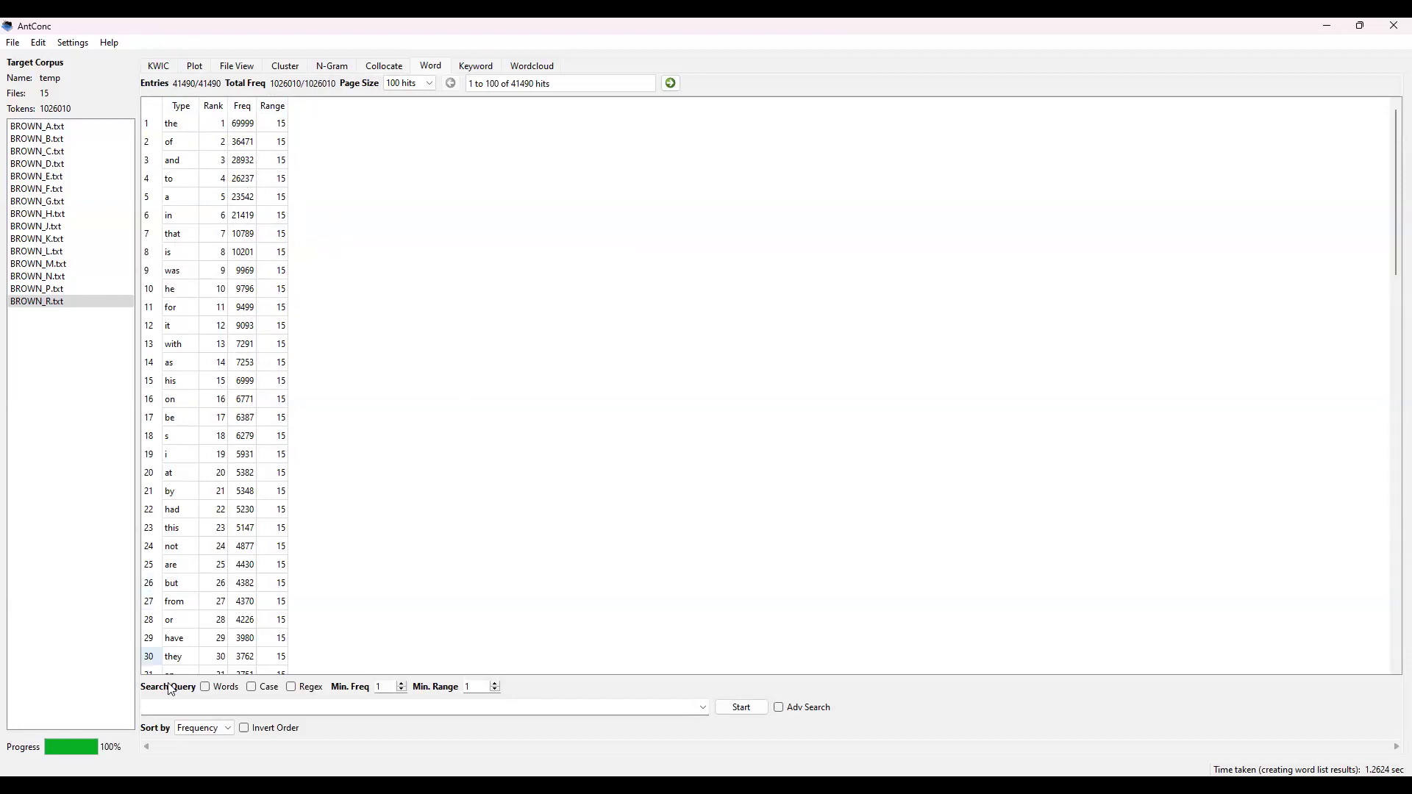
Step: Search the word list for "process" without whole-word matching, then repeat the search with whole-word matching enabled
click(196, 708)
text(process)
click(753, 710)
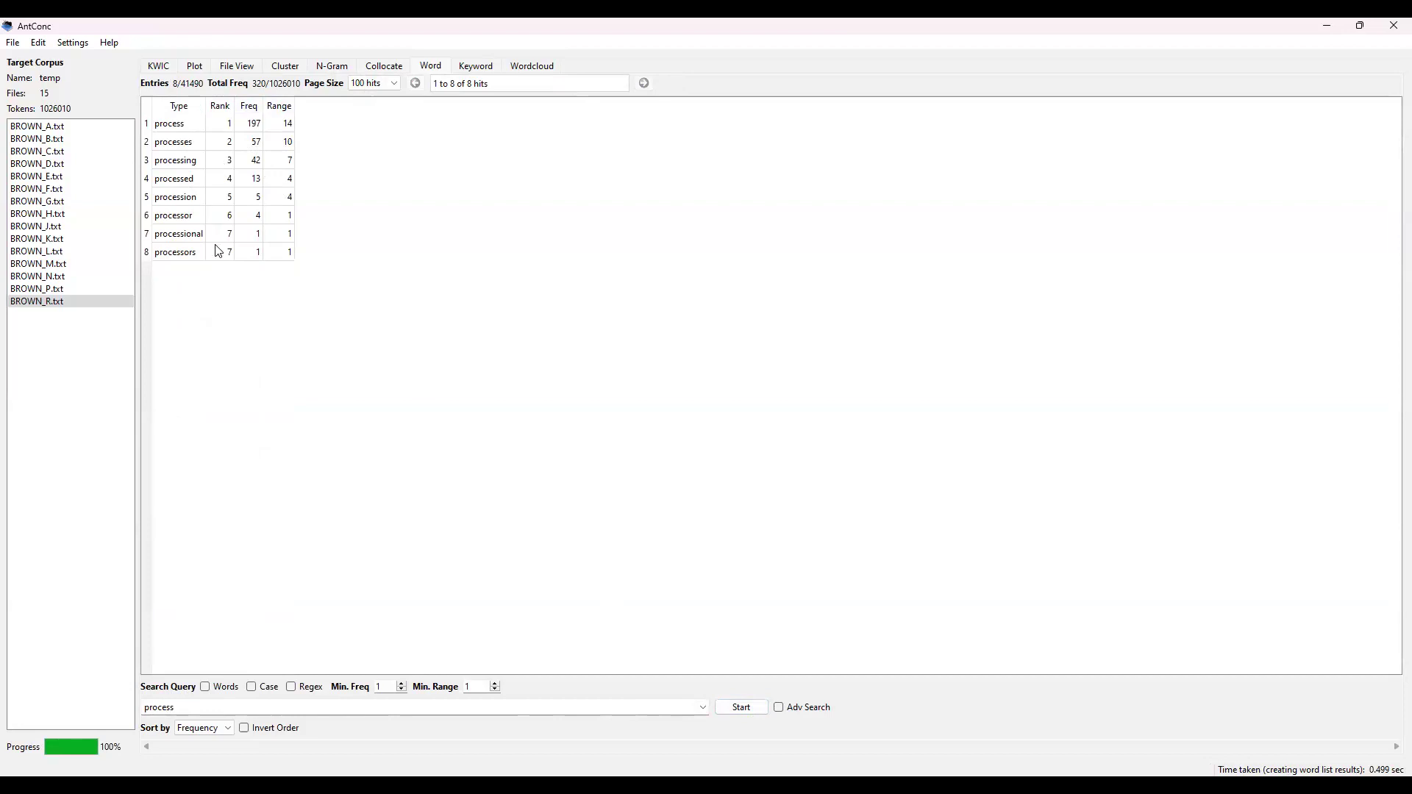
click(206, 688)
click(746, 714)
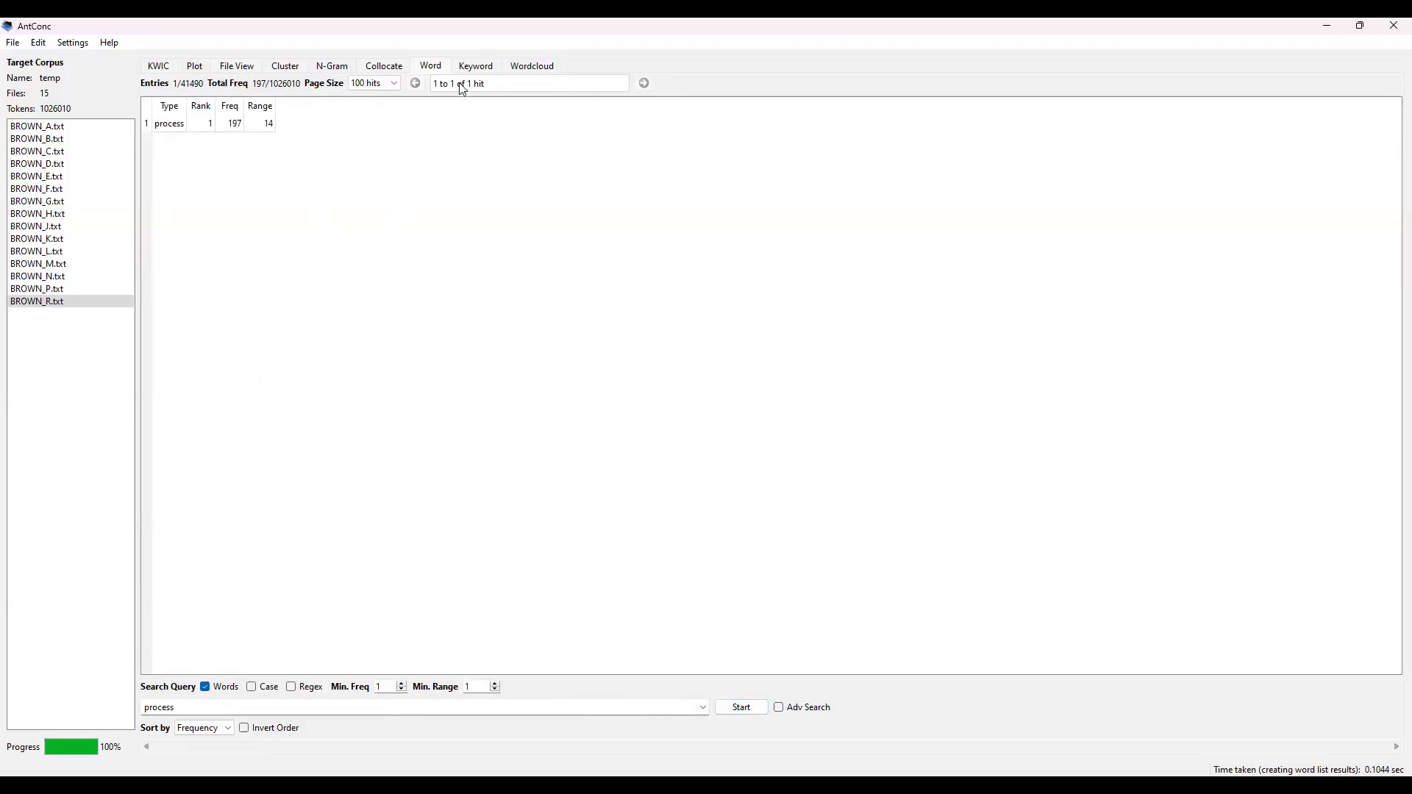
Step: Open the Keyword tool and clear all tools and files
click(475, 70)
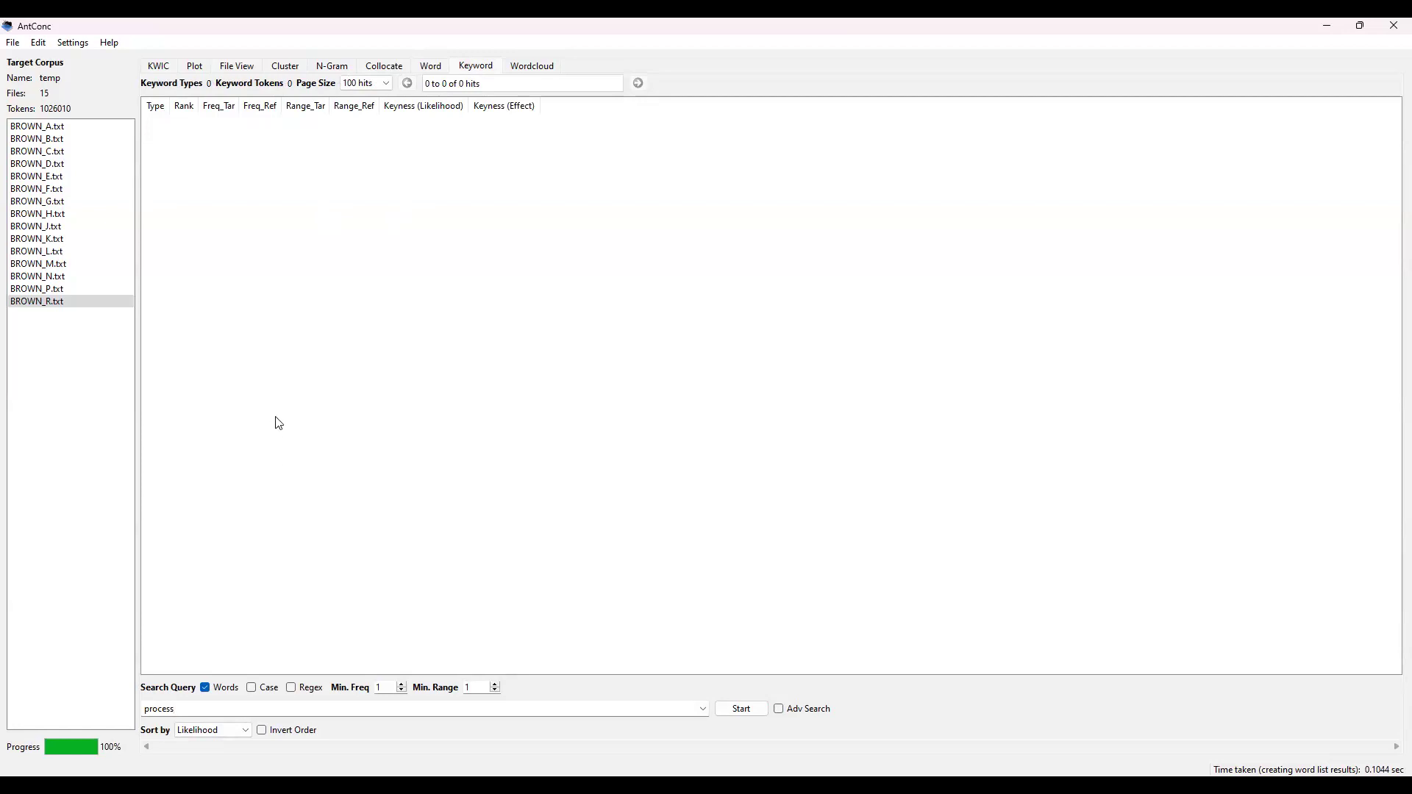
click(12, 43)
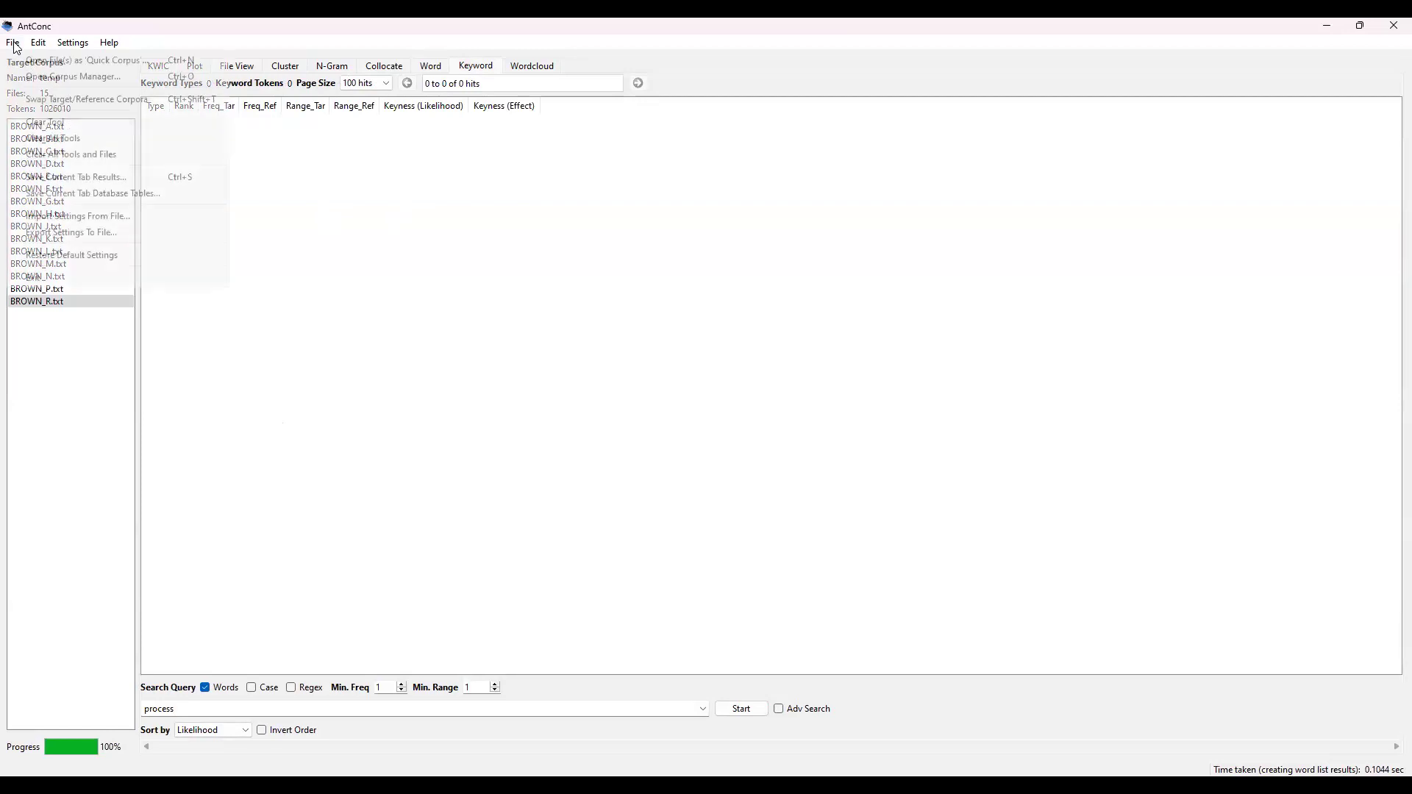
click(62, 151)
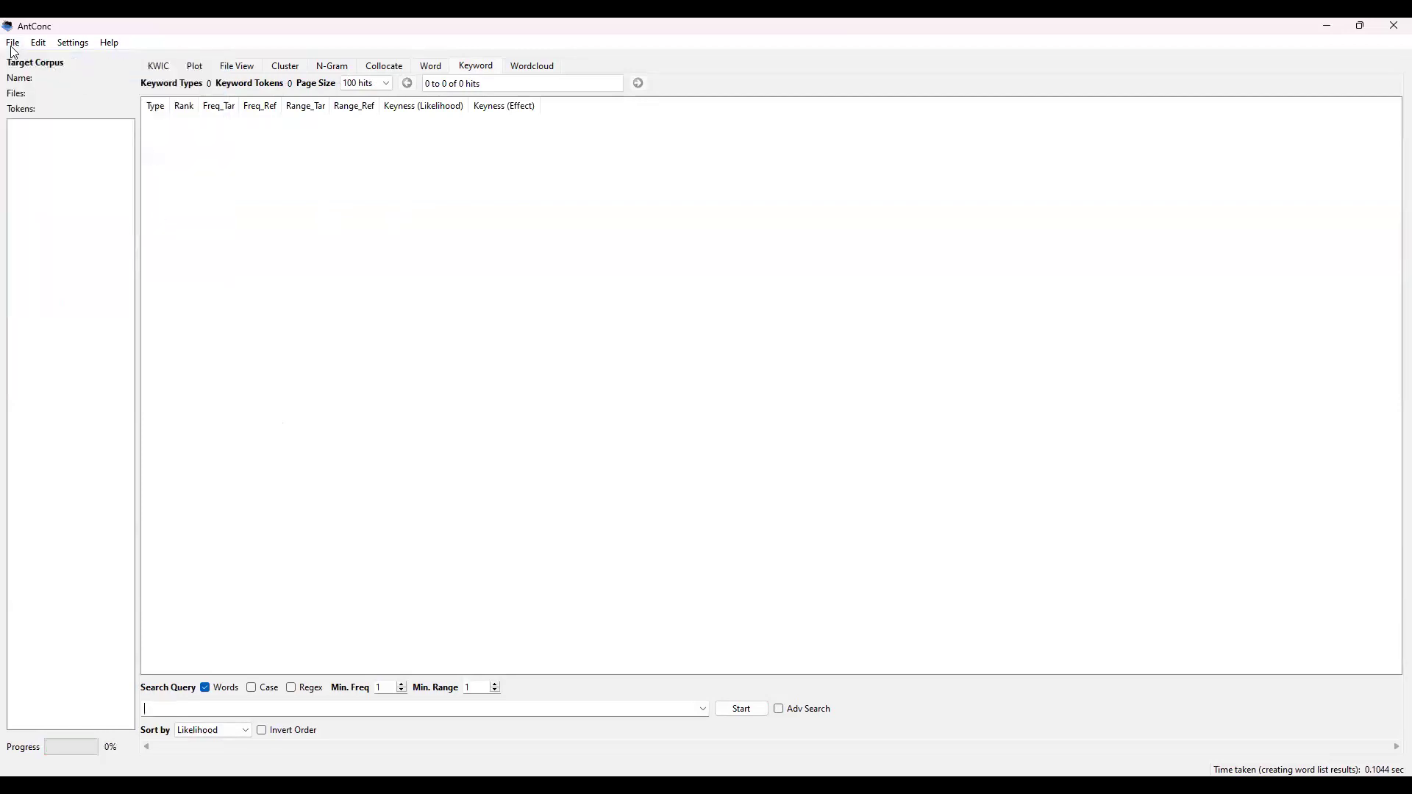
Step: In the Corpus Manager, load the complete AmE06.db corpus and swap it into the reference corpus role
click(12, 44)
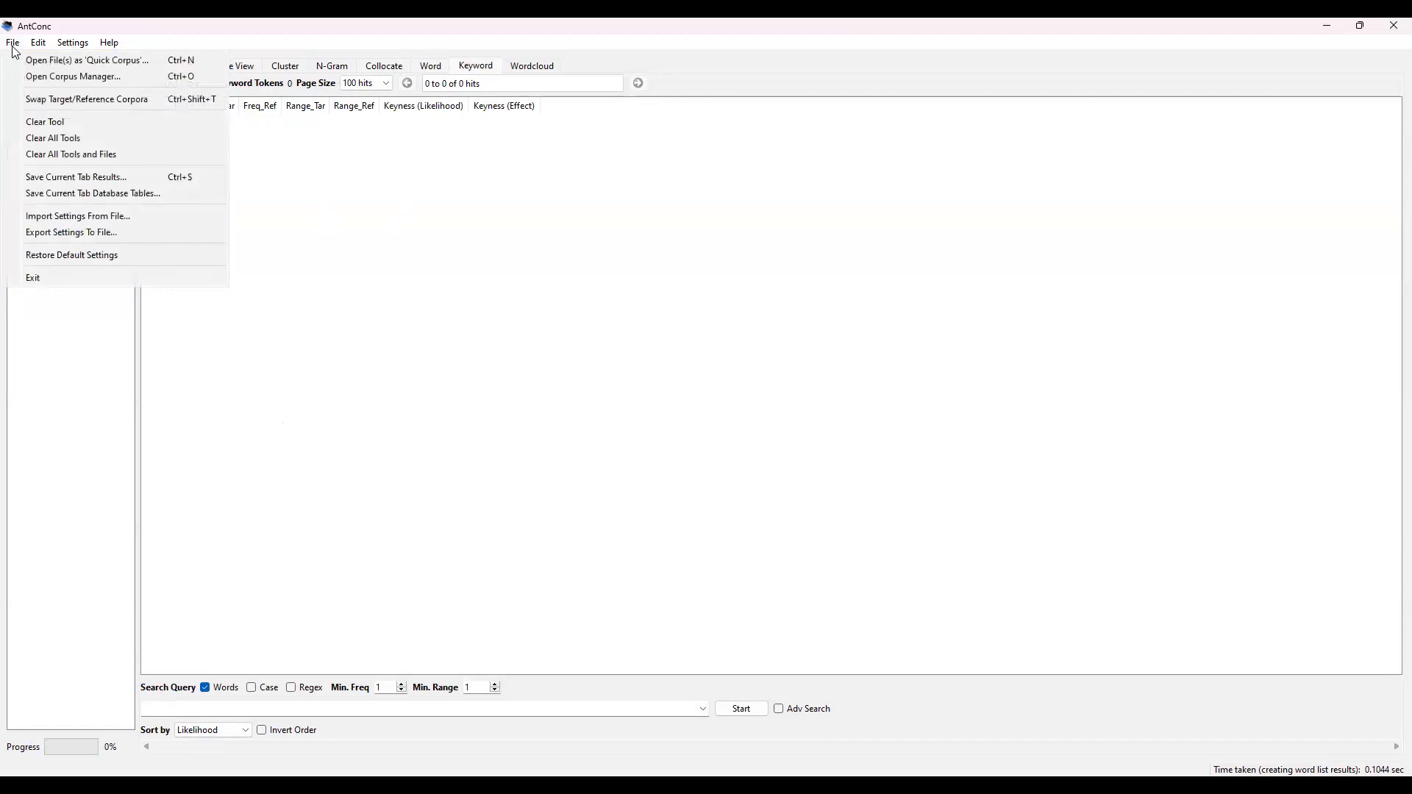
click(50, 78)
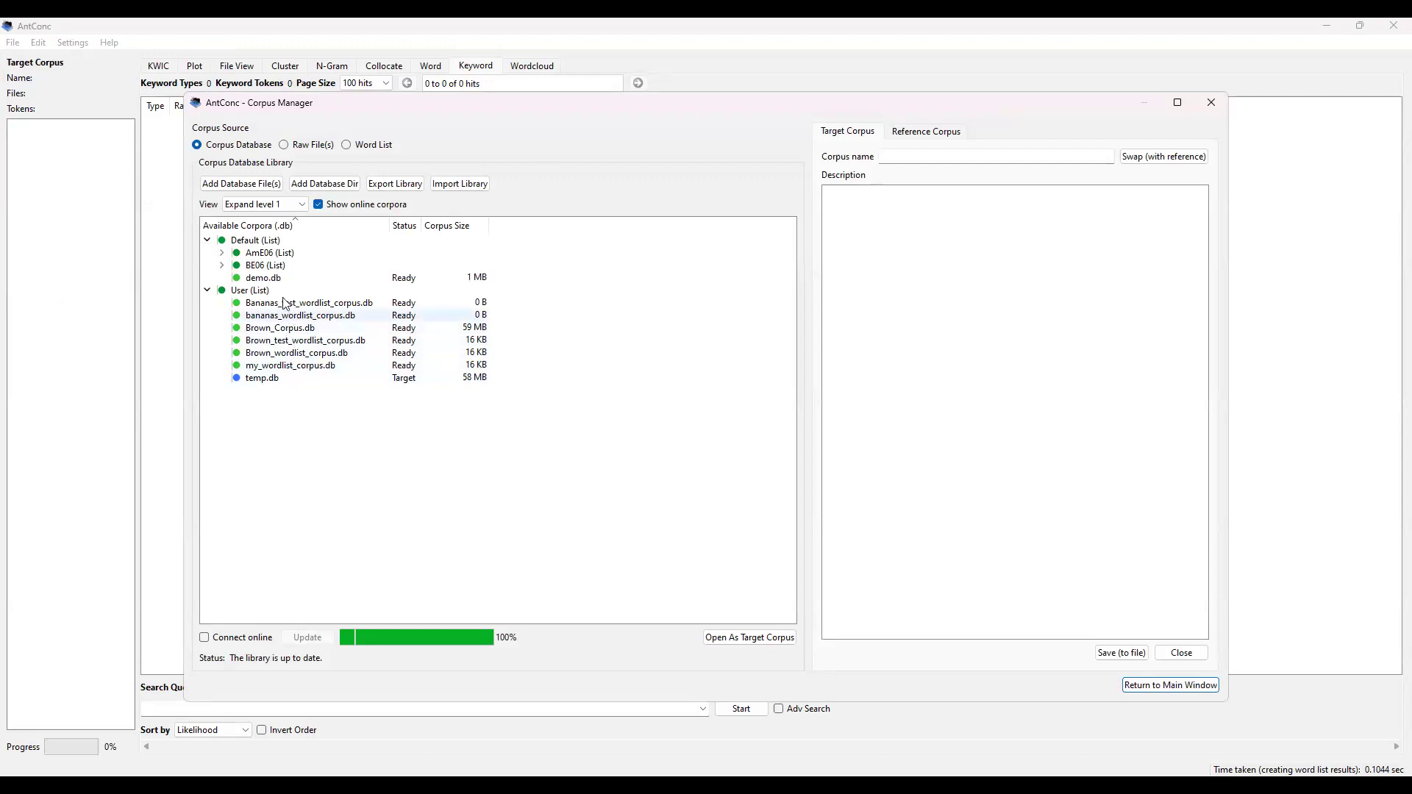
double_click(275, 254)
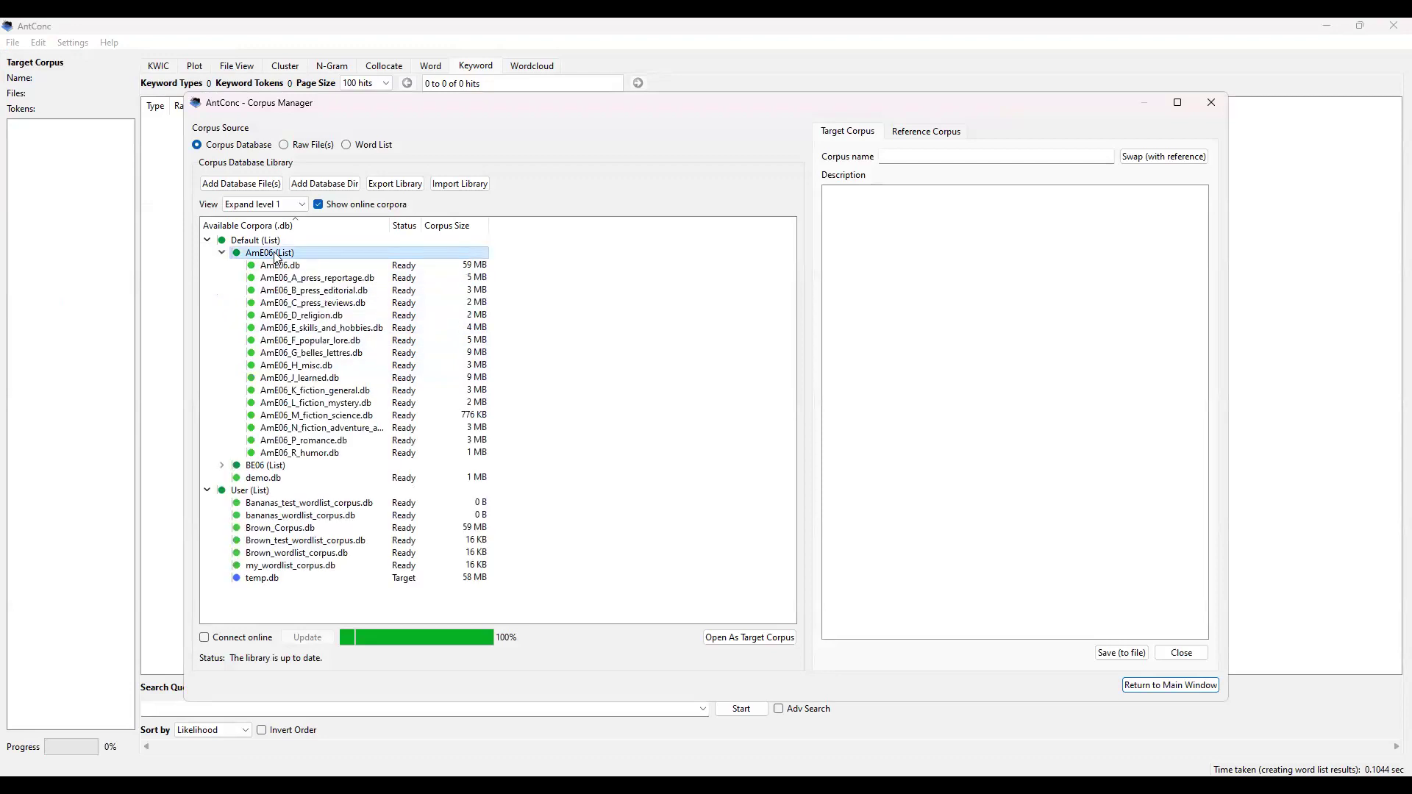
double_click(263, 266)
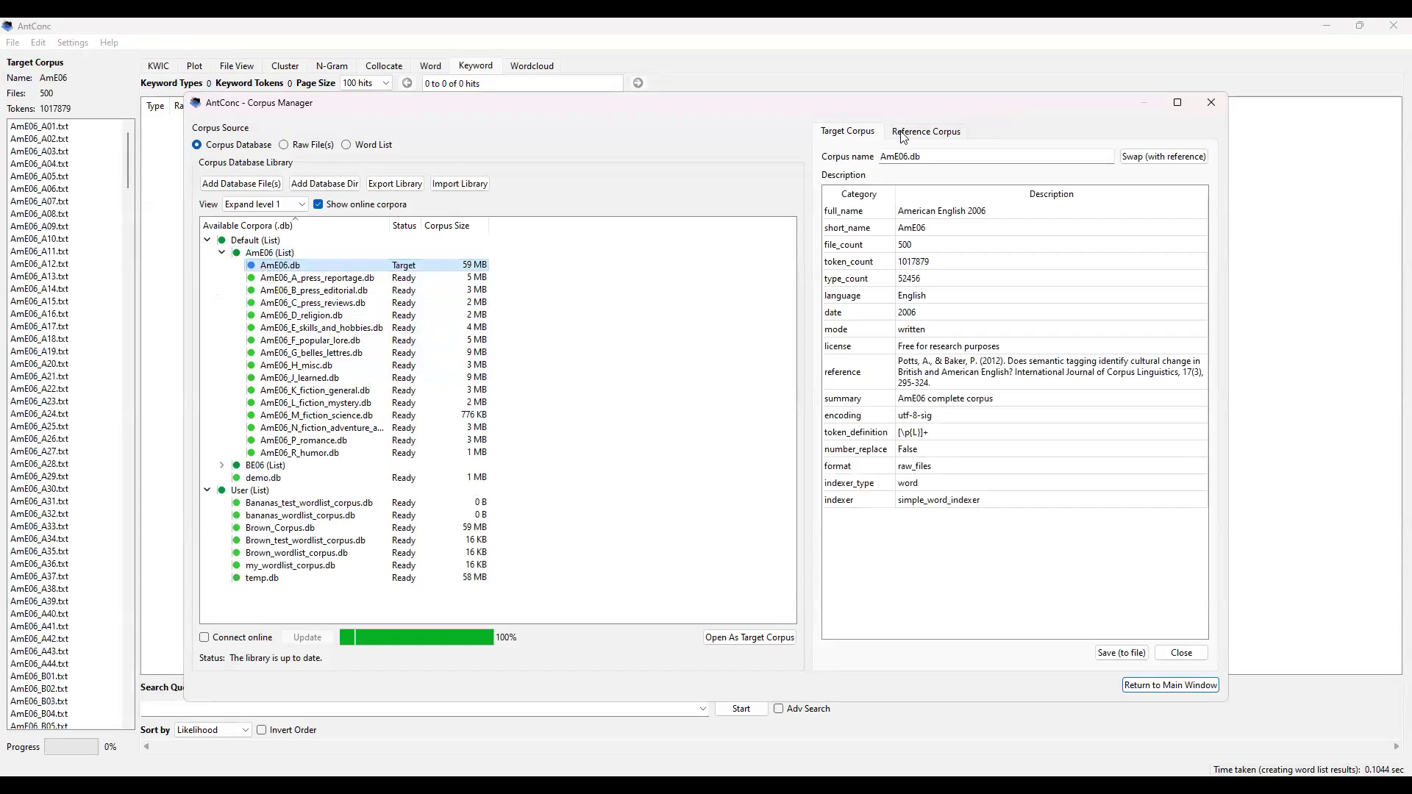
click(1160, 156)
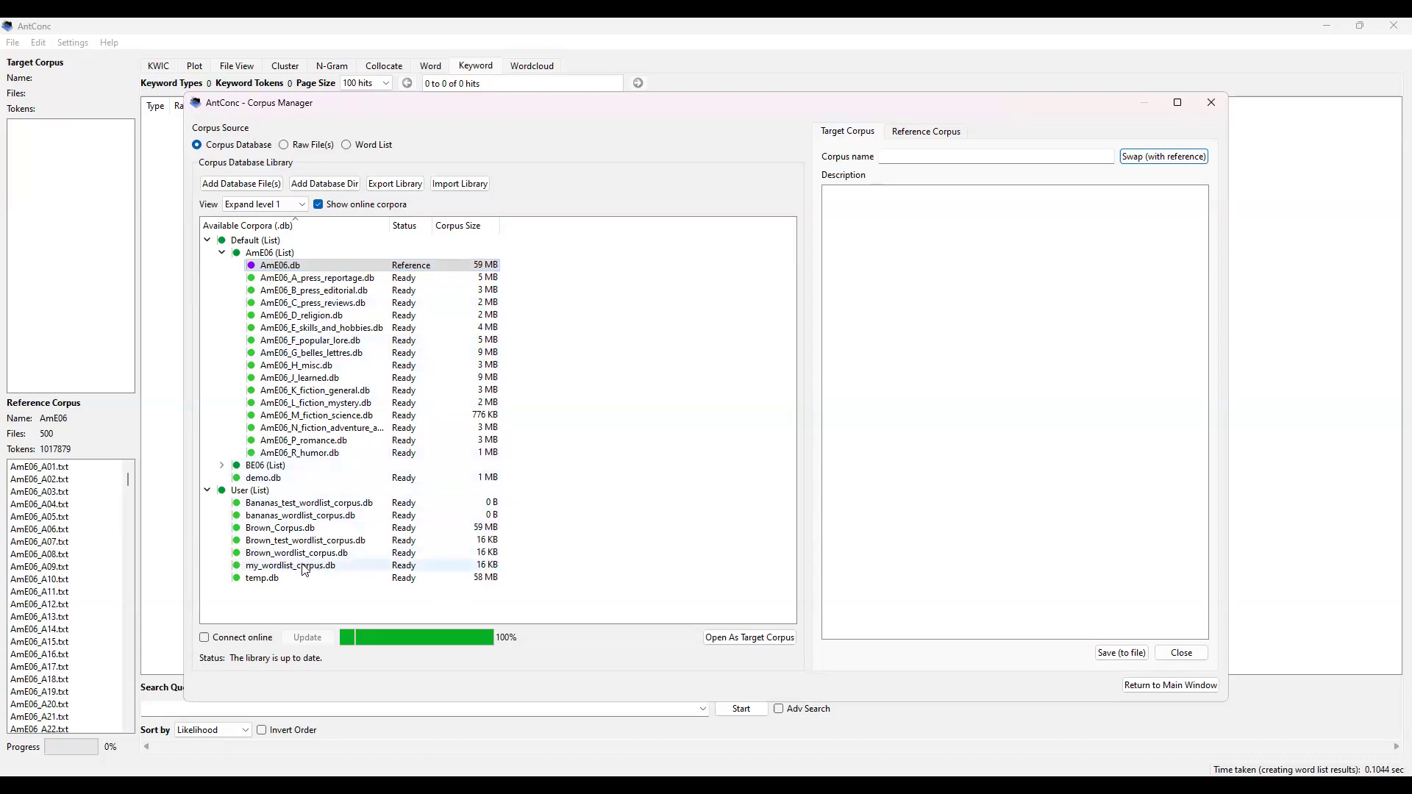
Step: Load temp.db as the target corpus and generate its keyword list against the AmE06 reference corpus
click(273, 579)
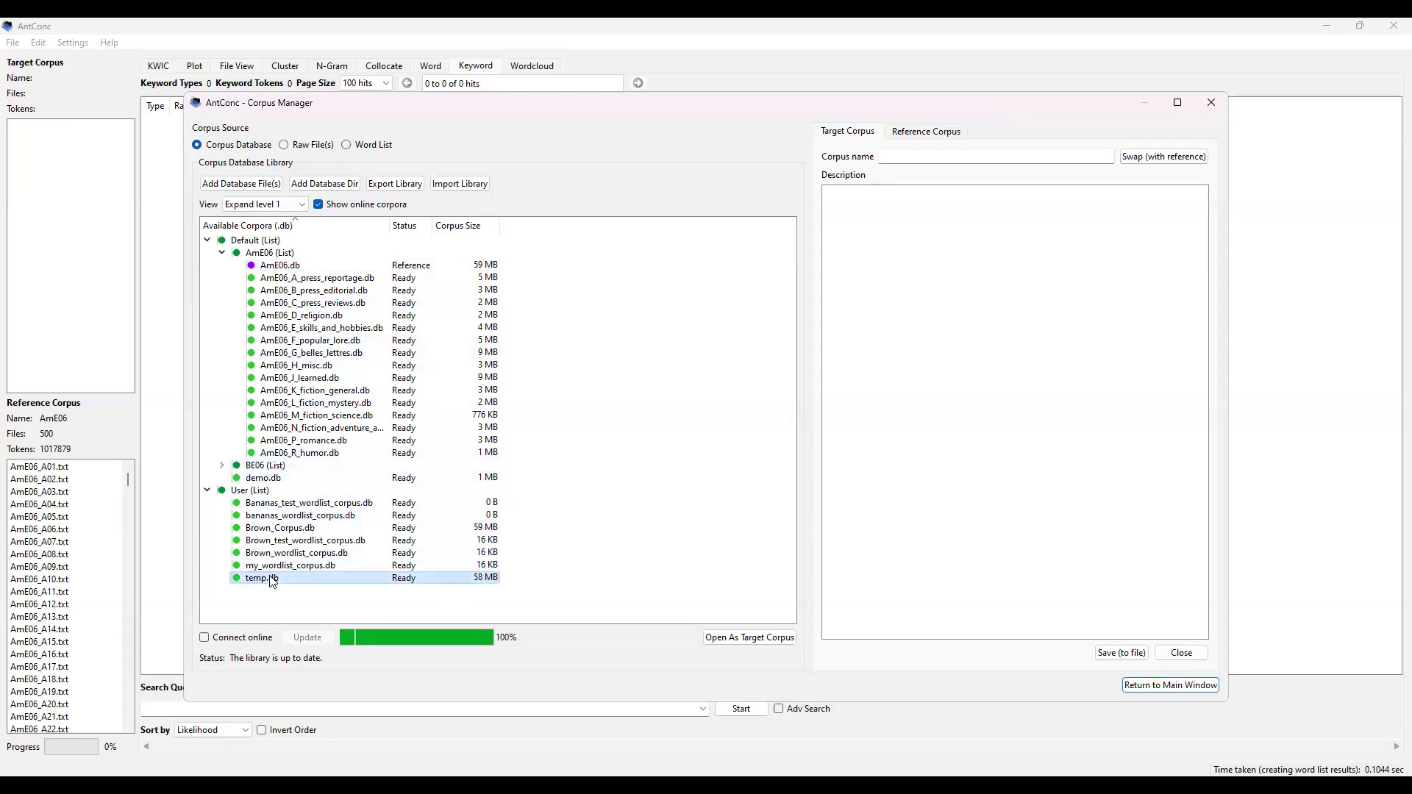
double_click(273, 578)
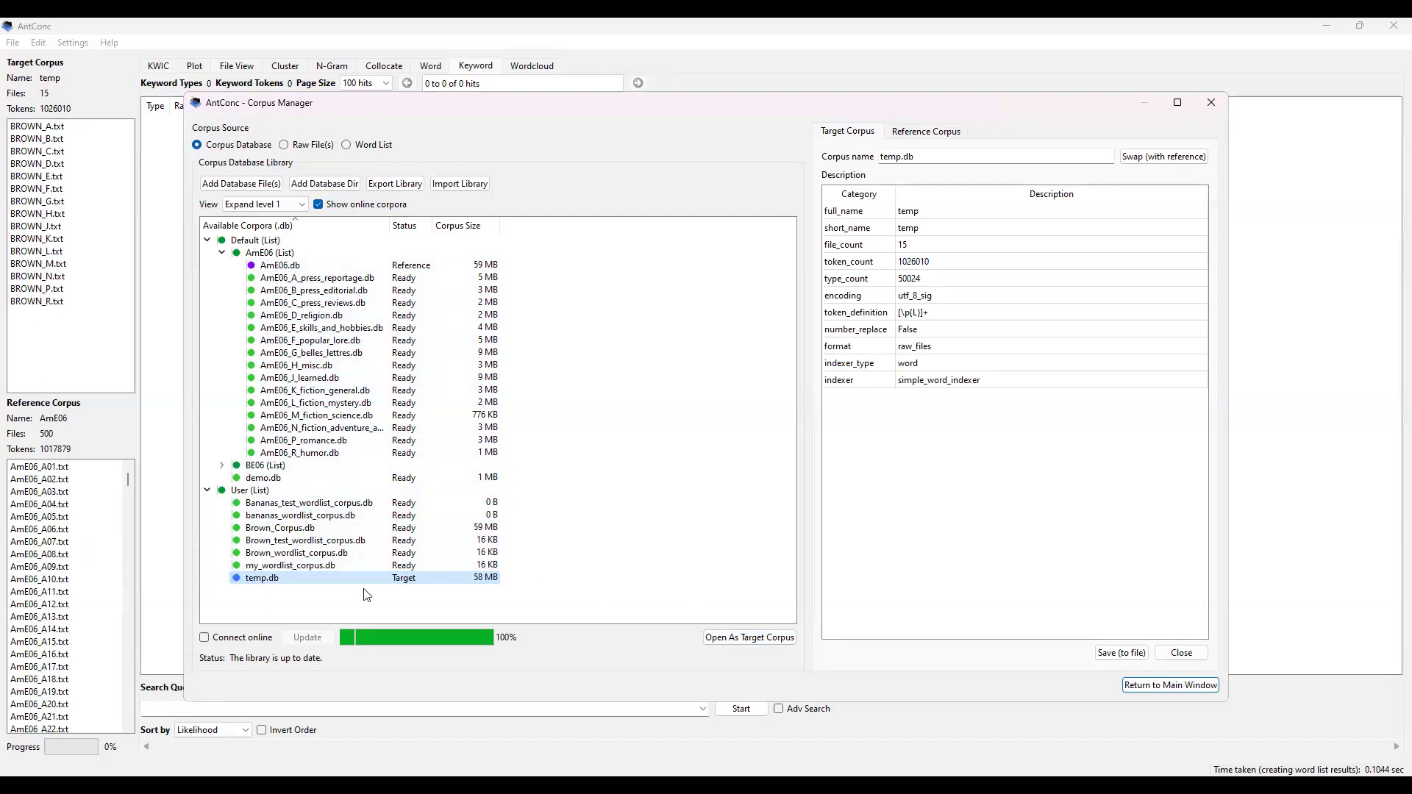
click(1136, 687)
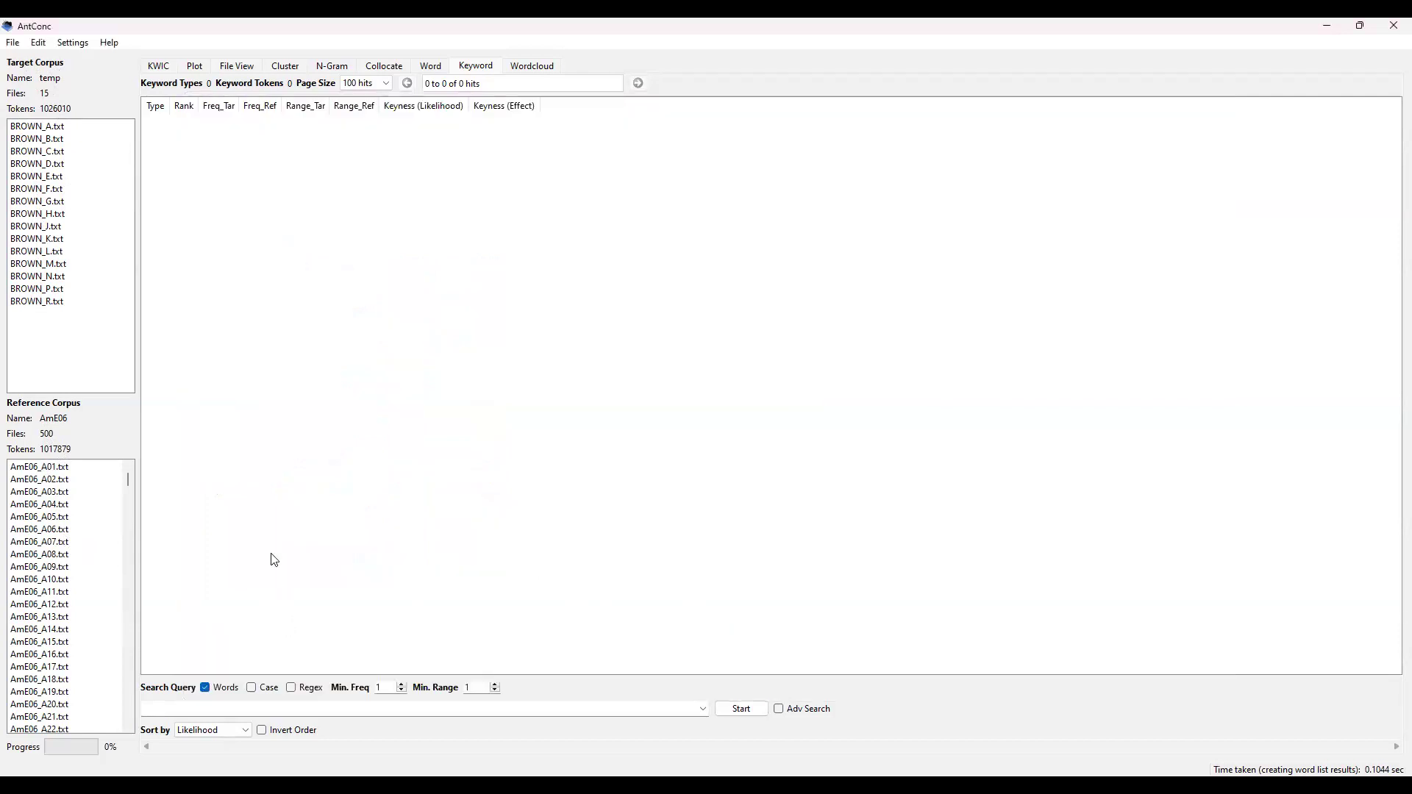
click(734, 711)
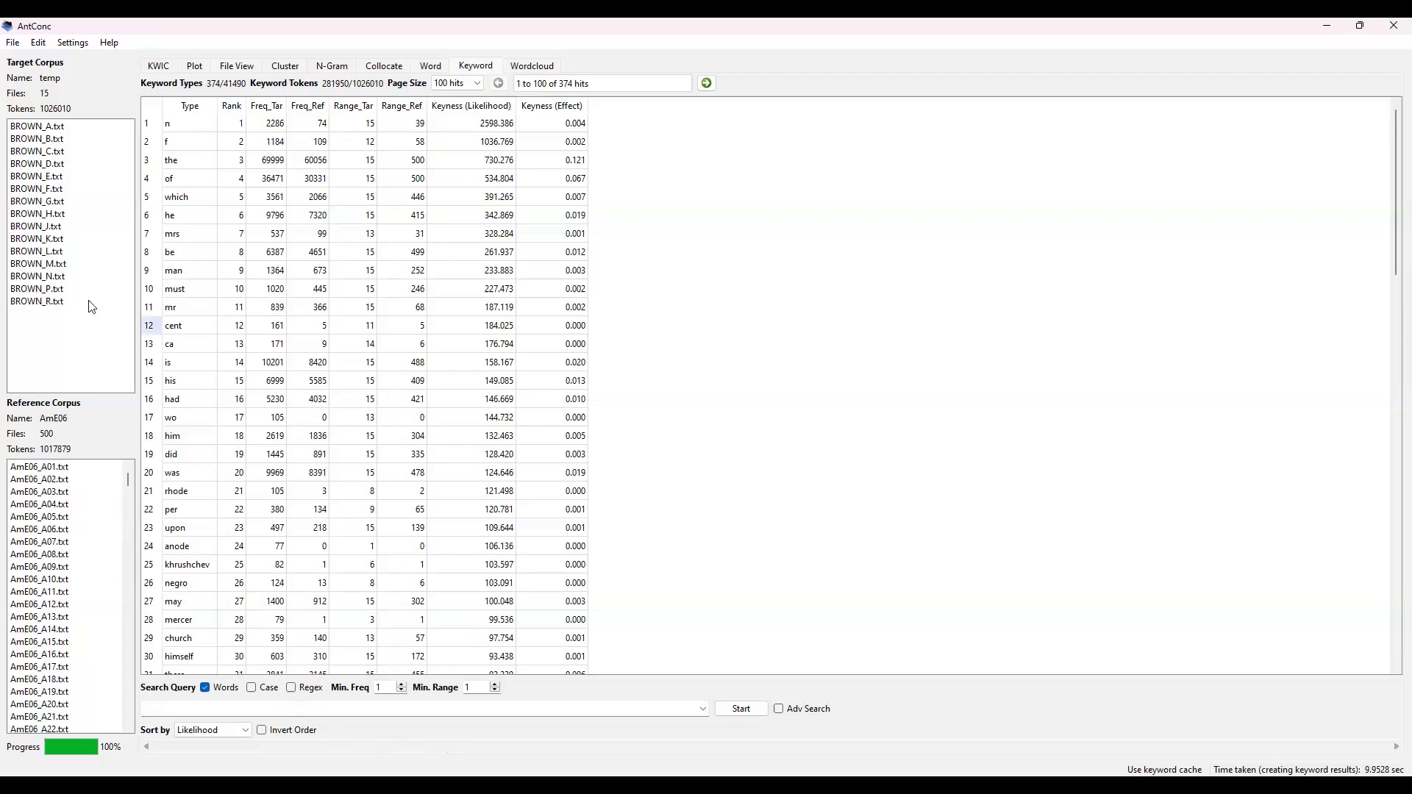
Step: Open the Keyword tool settings and examine the available likelihood measures and their threshold options
click(63, 44)
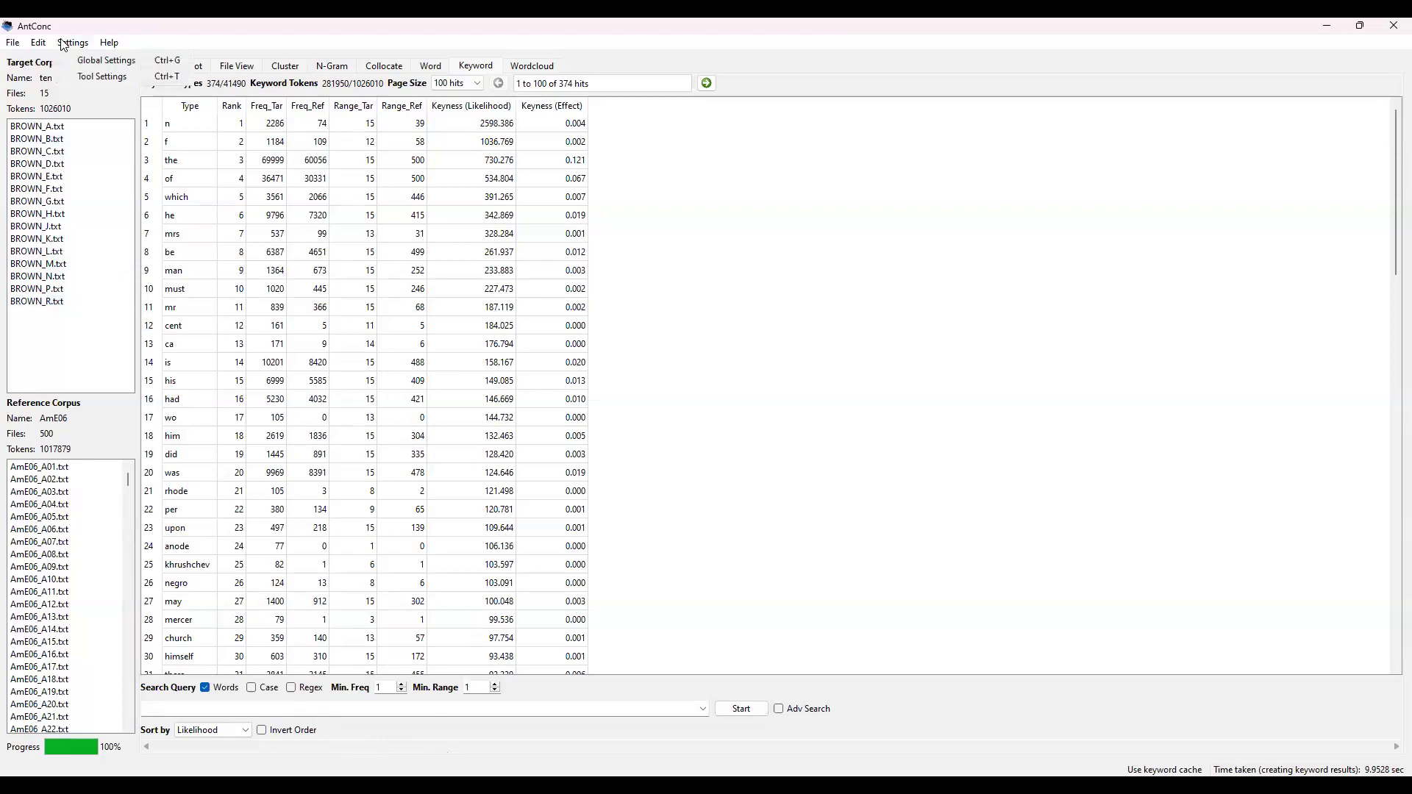
click(74, 77)
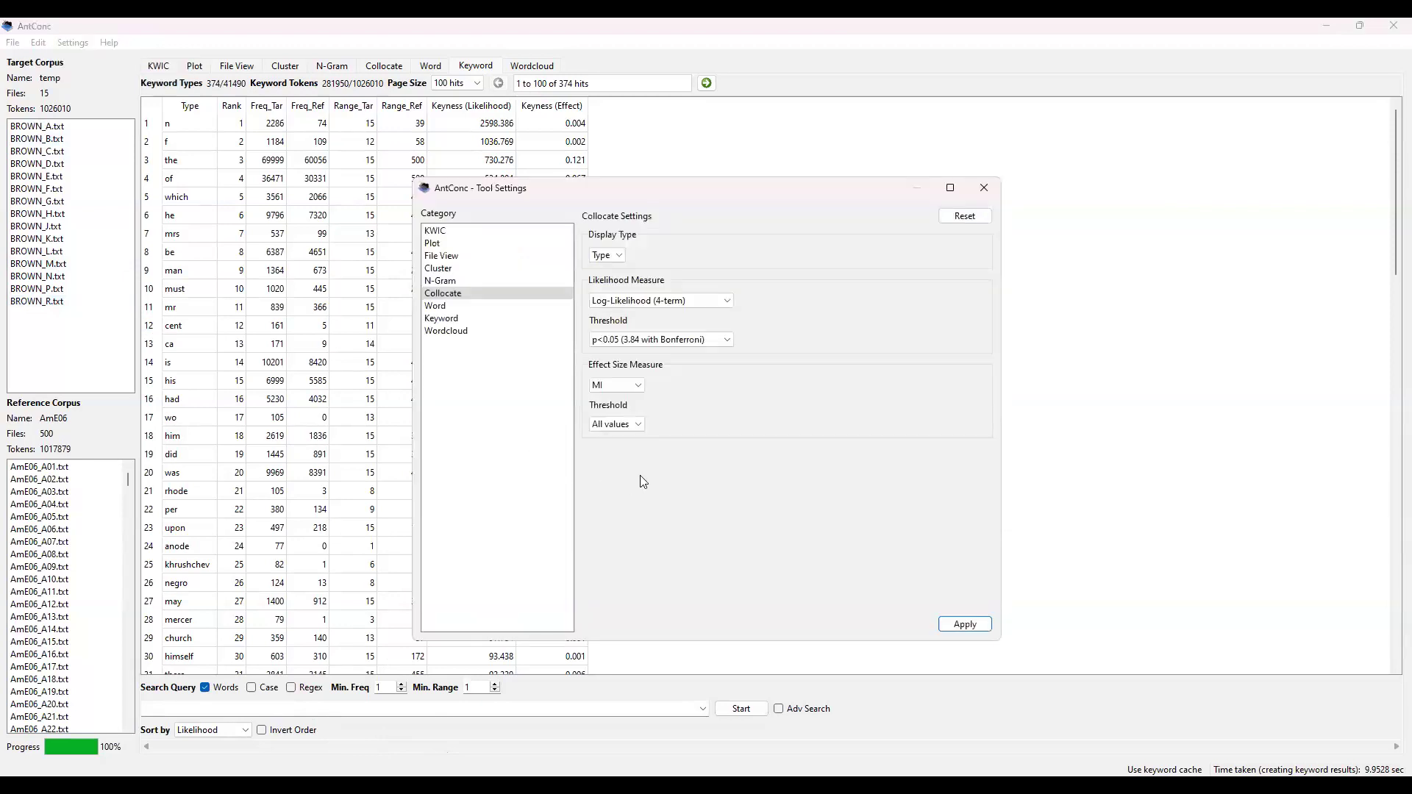
click(466, 319)
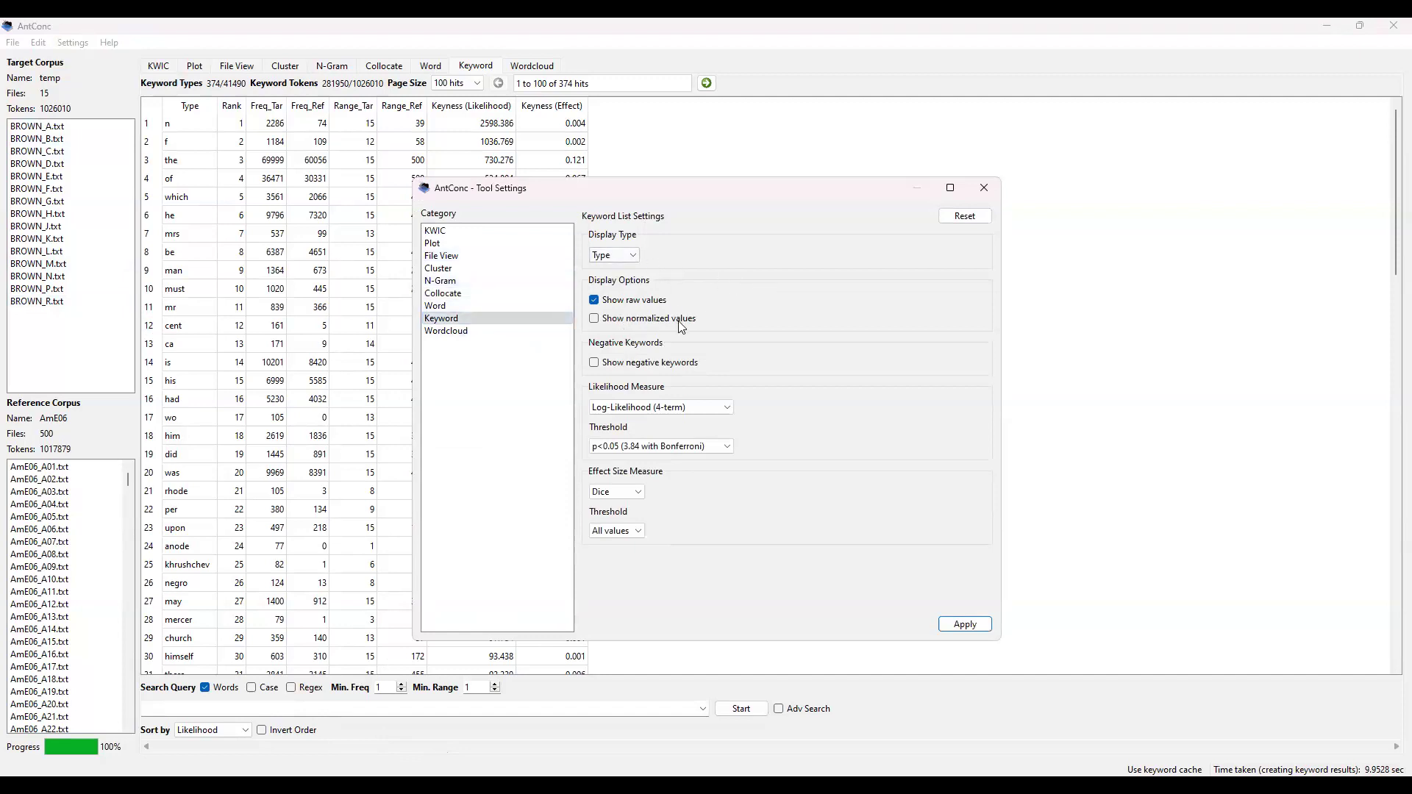
click(729, 409)
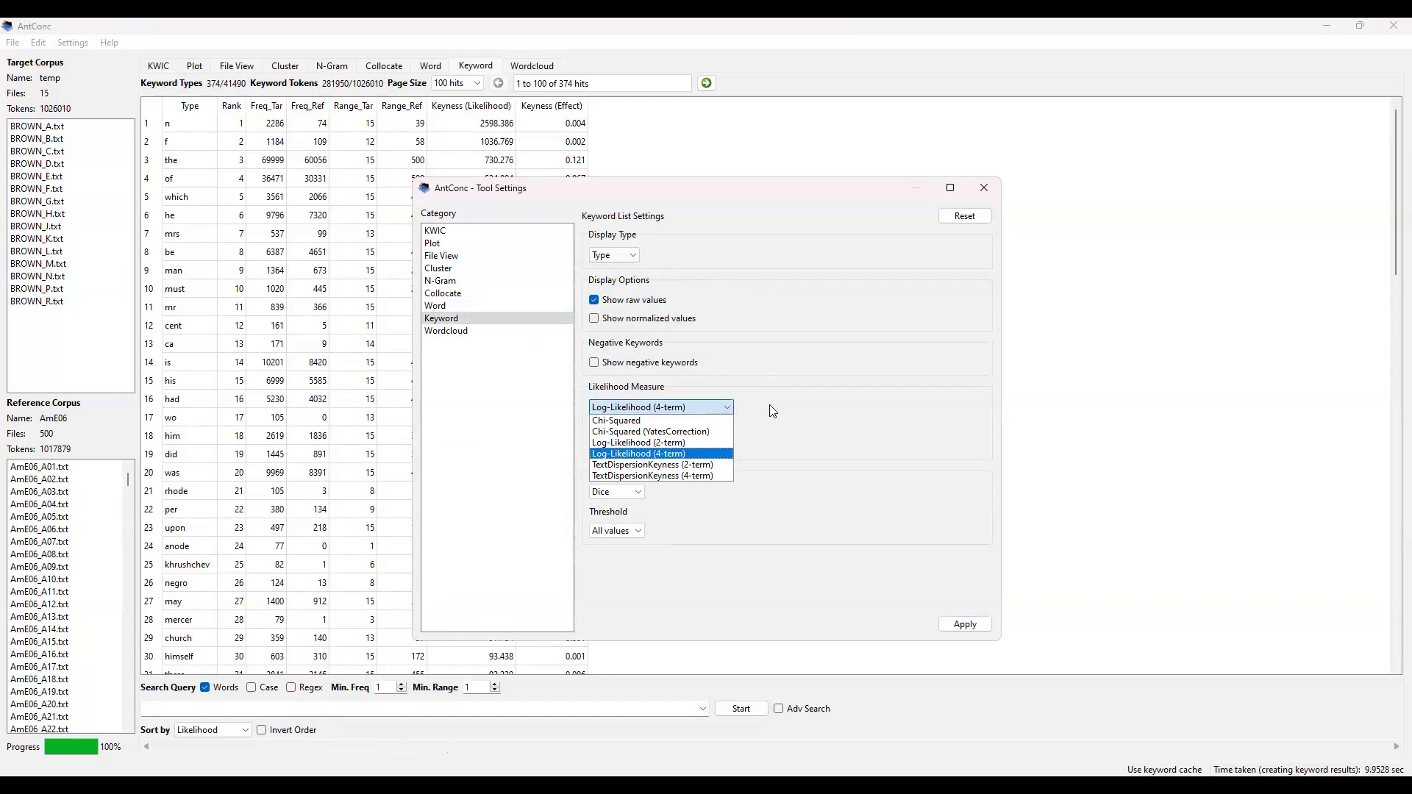
click(735, 450)
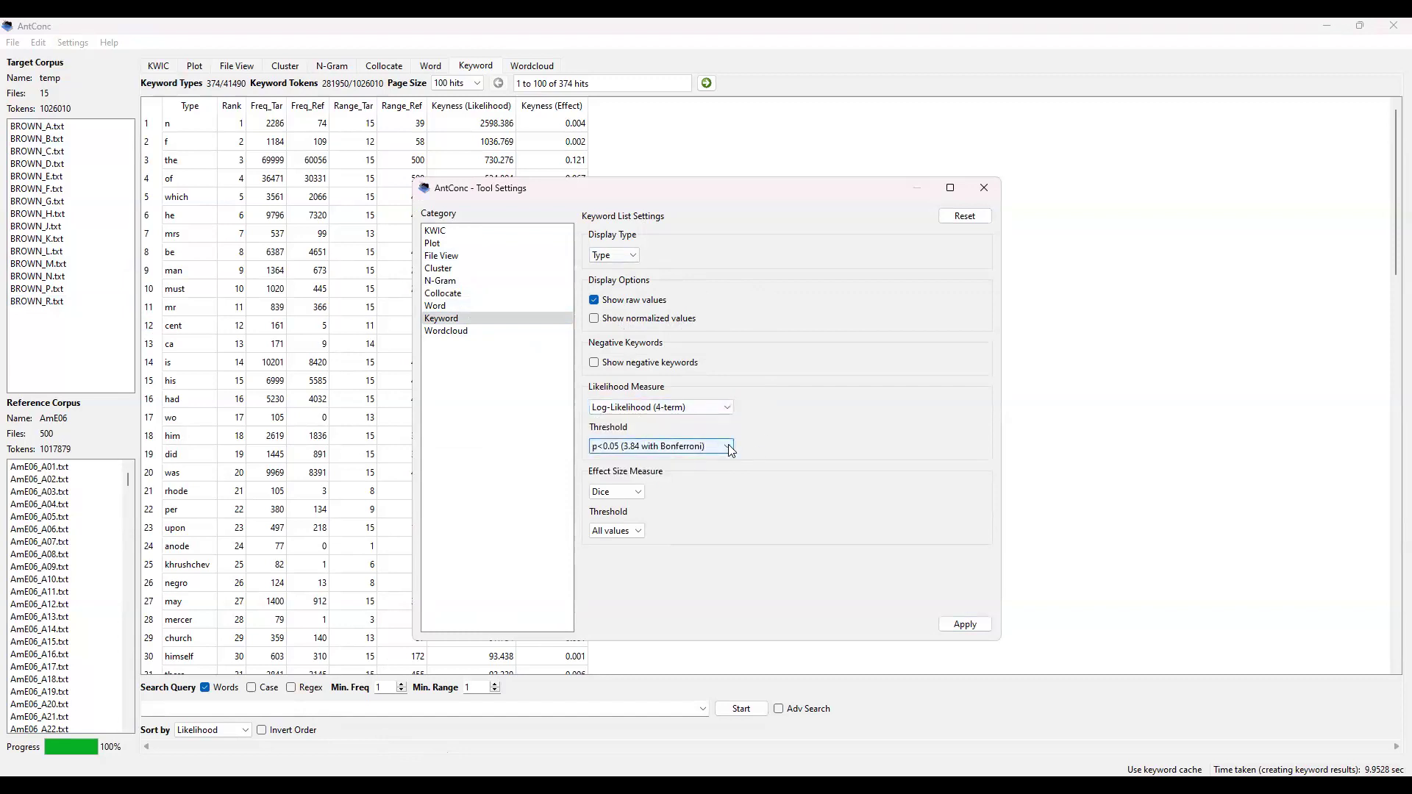
click(729, 447)
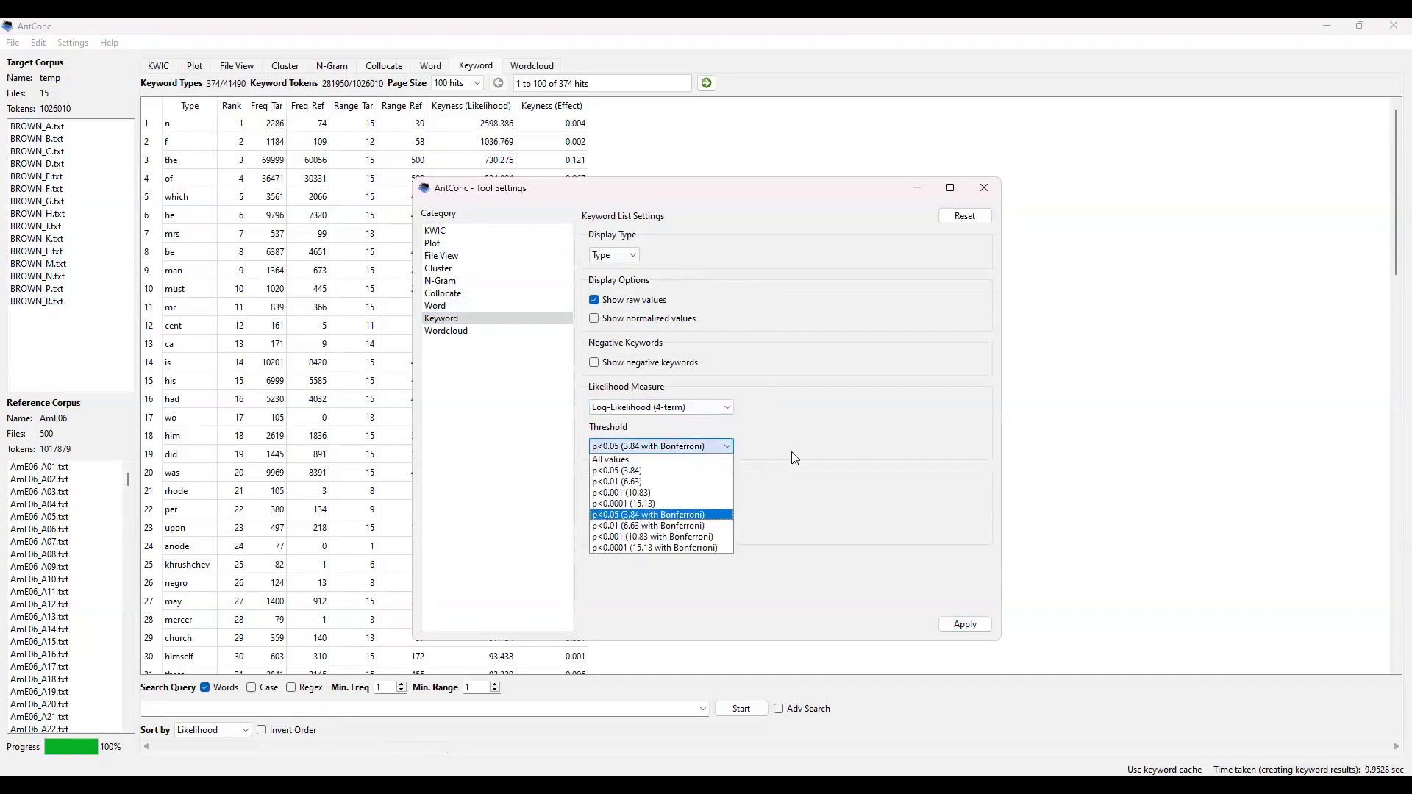
click(794, 458)
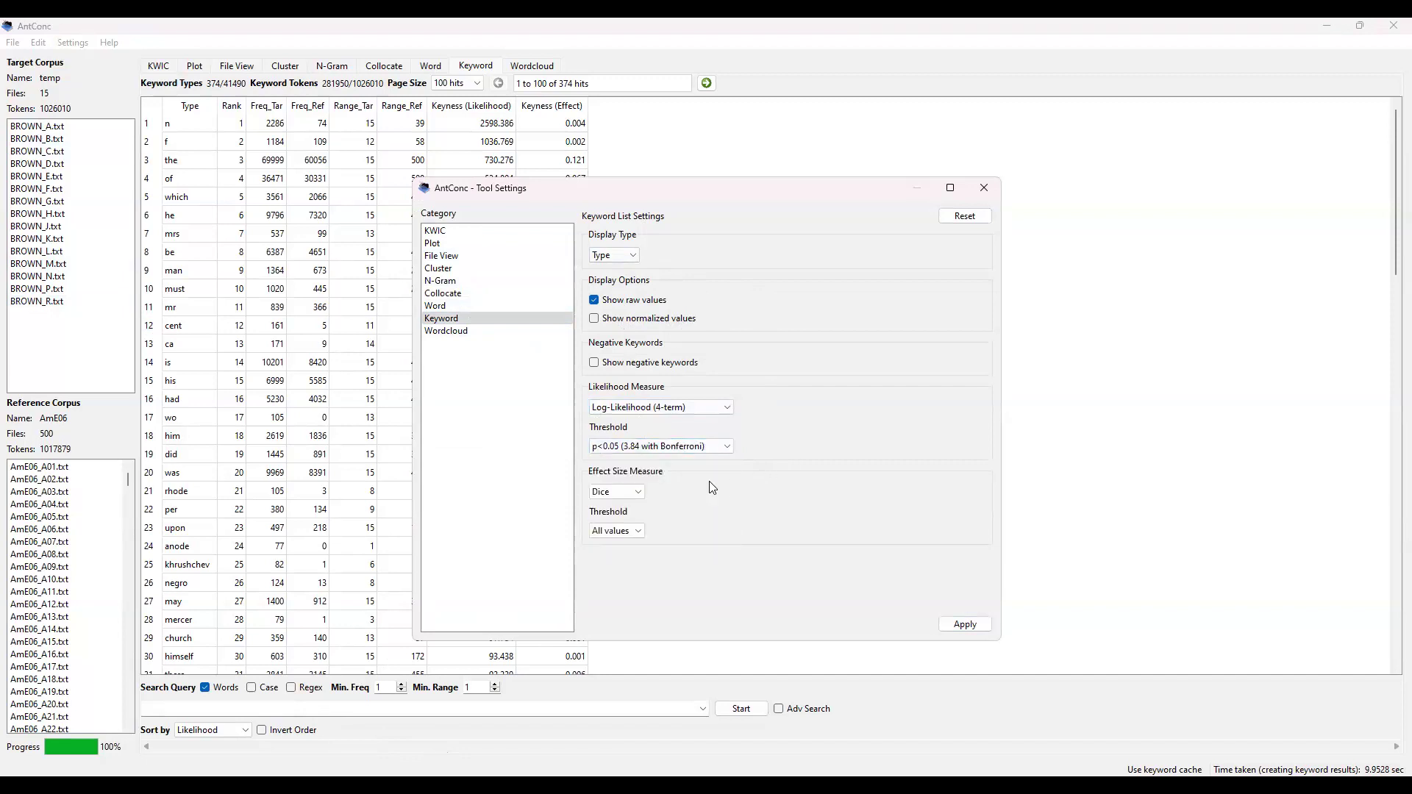
Step: Examine the Keyword tool's effect size measures and their threshold options, leaving the settings without applying changes
click(639, 493)
drag(639, 528, 637, 560)
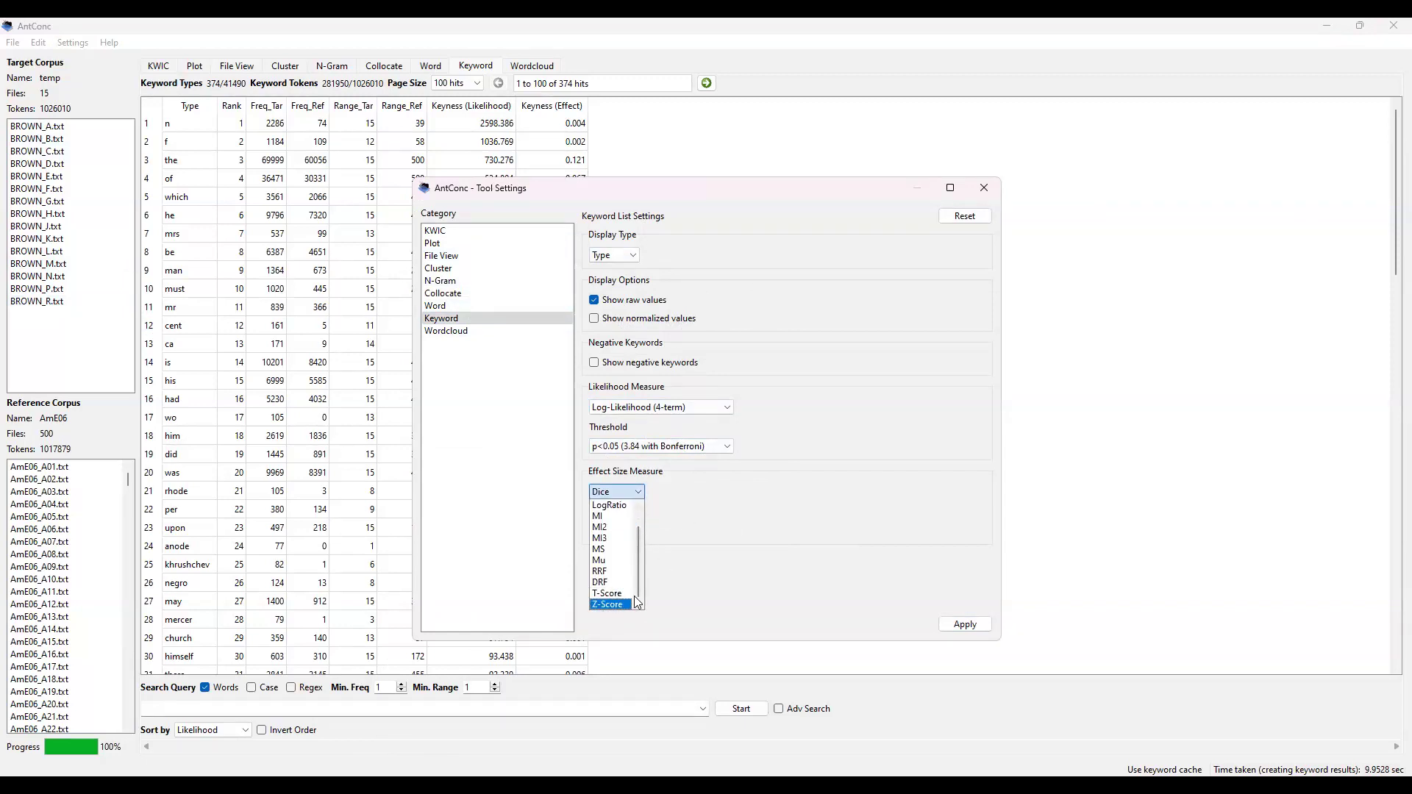
click(728, 513)
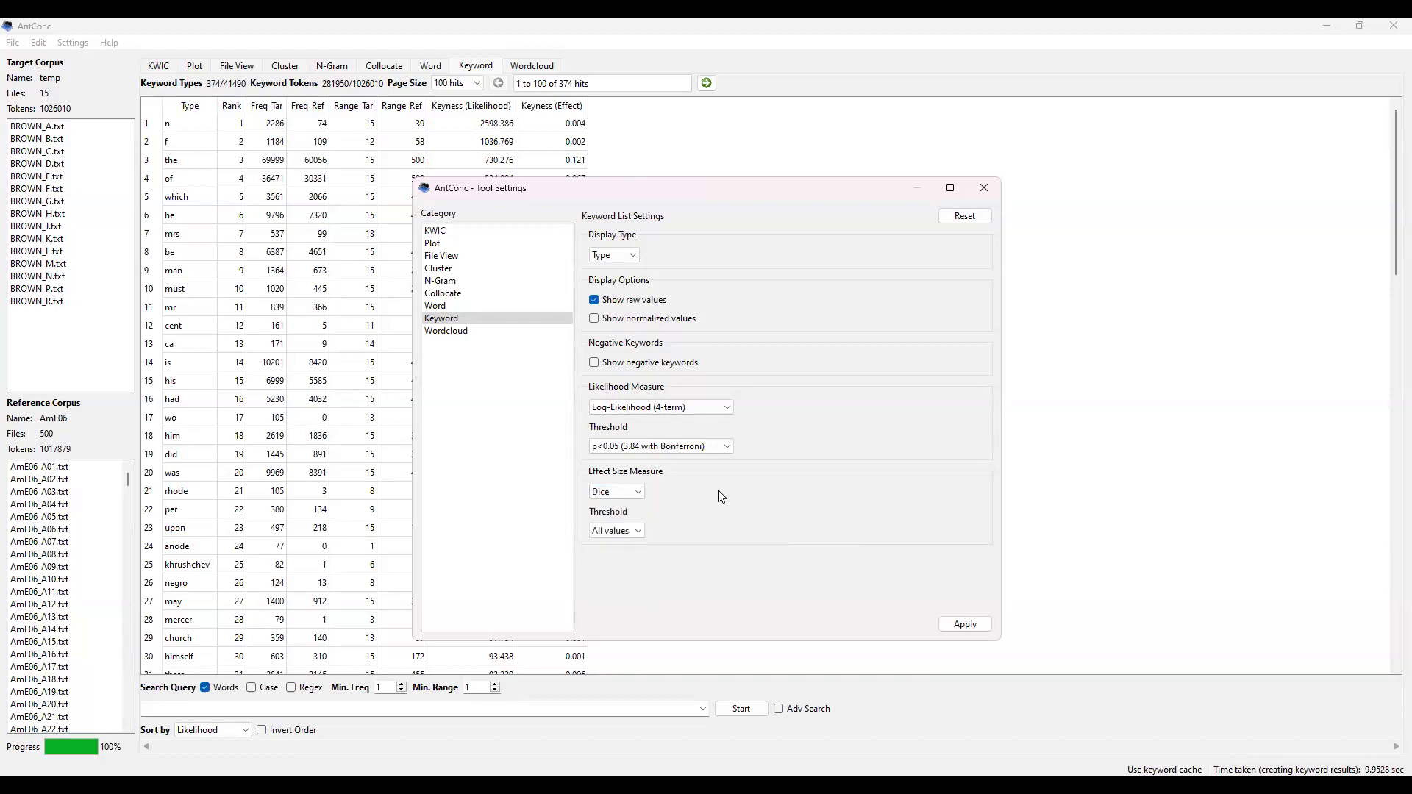
click(636, 533)
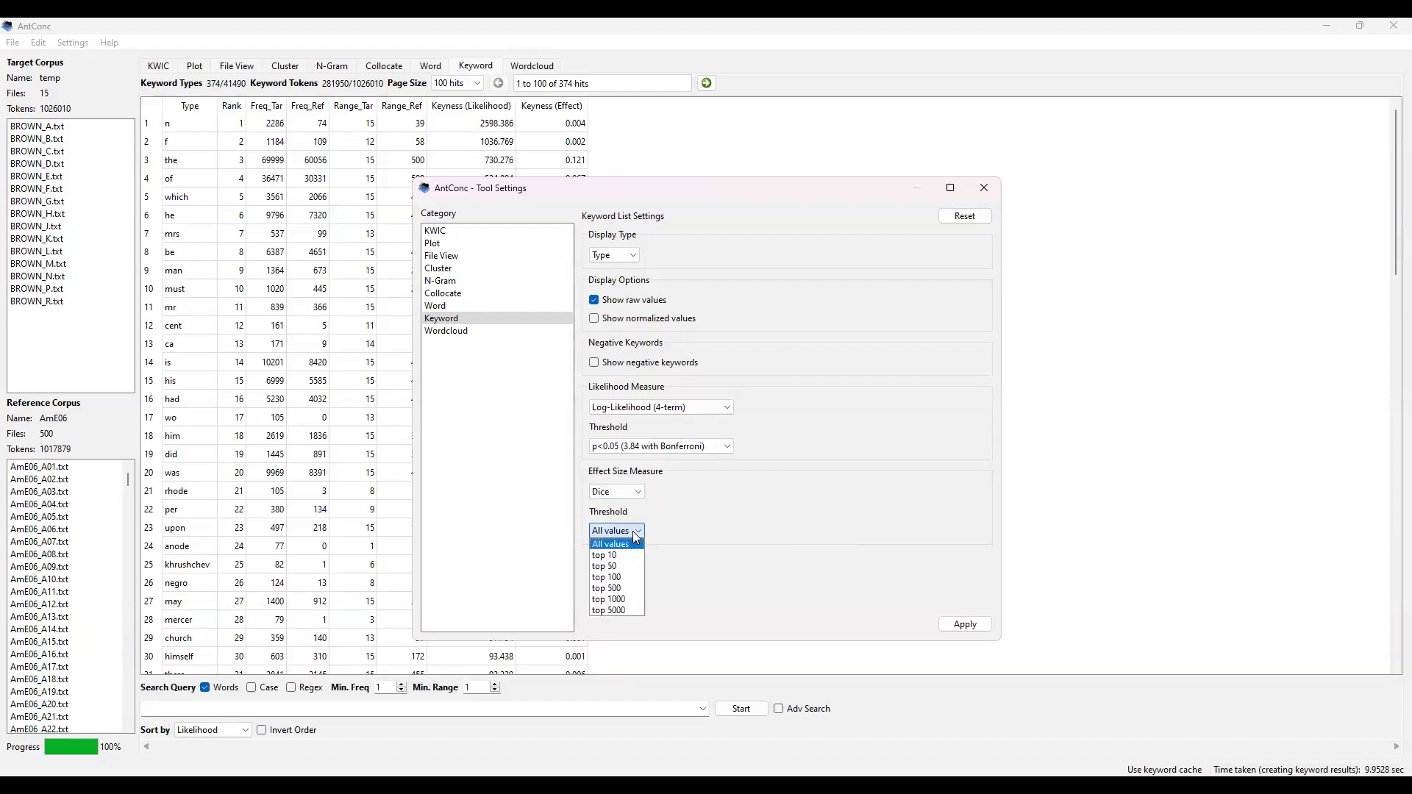
click(686, 533)
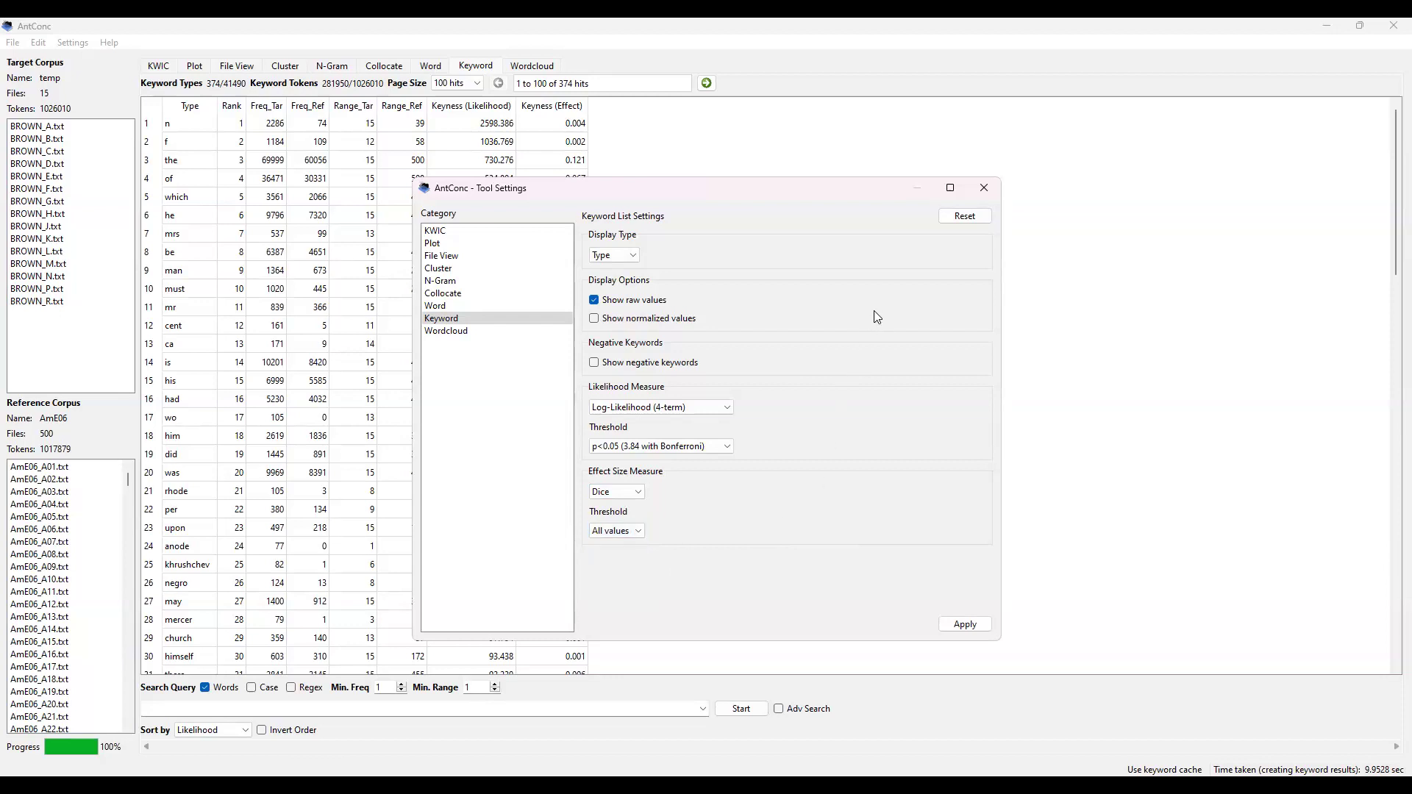
click(986, 187)
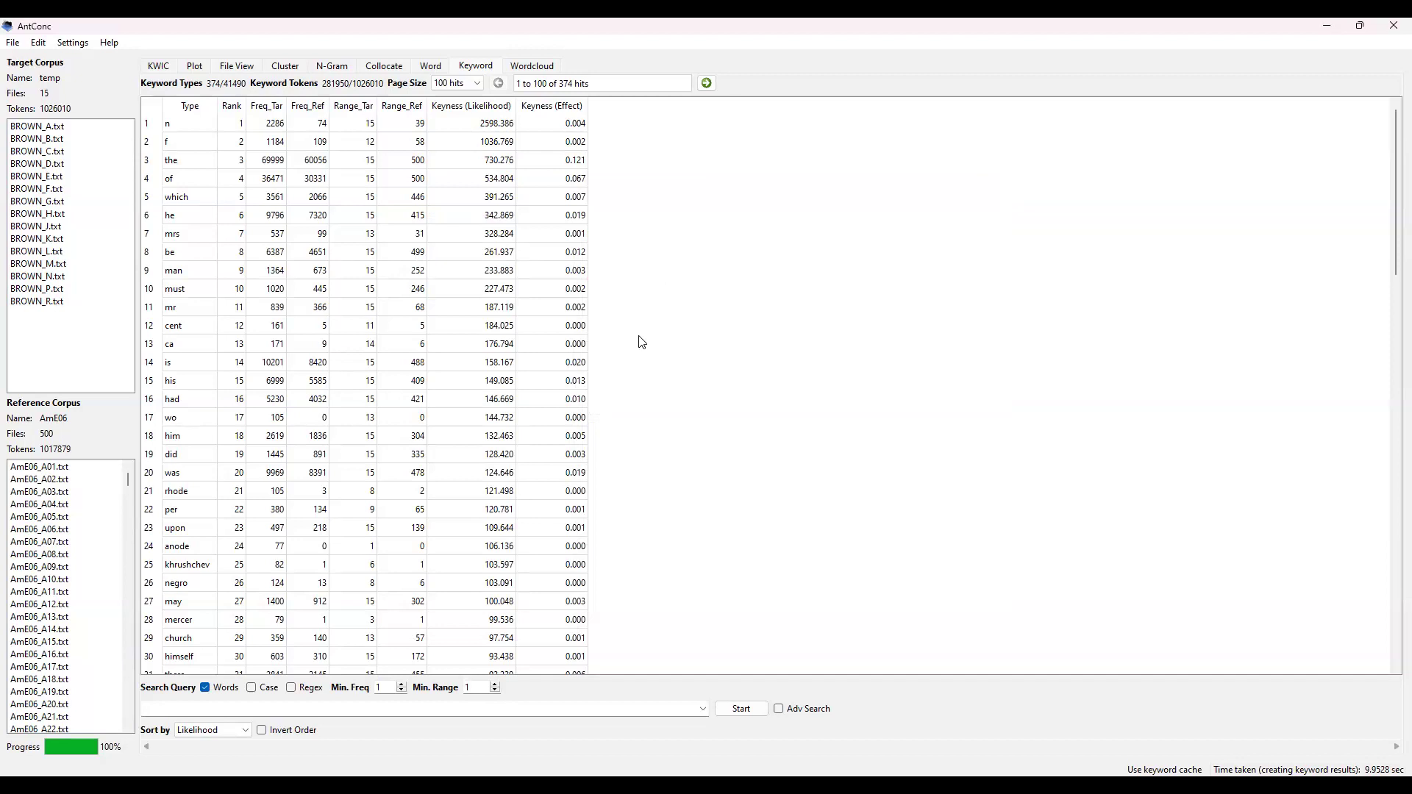
Step: Generate a word cloud from the default Scratchpad source and look at the scratchpad text behind it
click(529, 72)
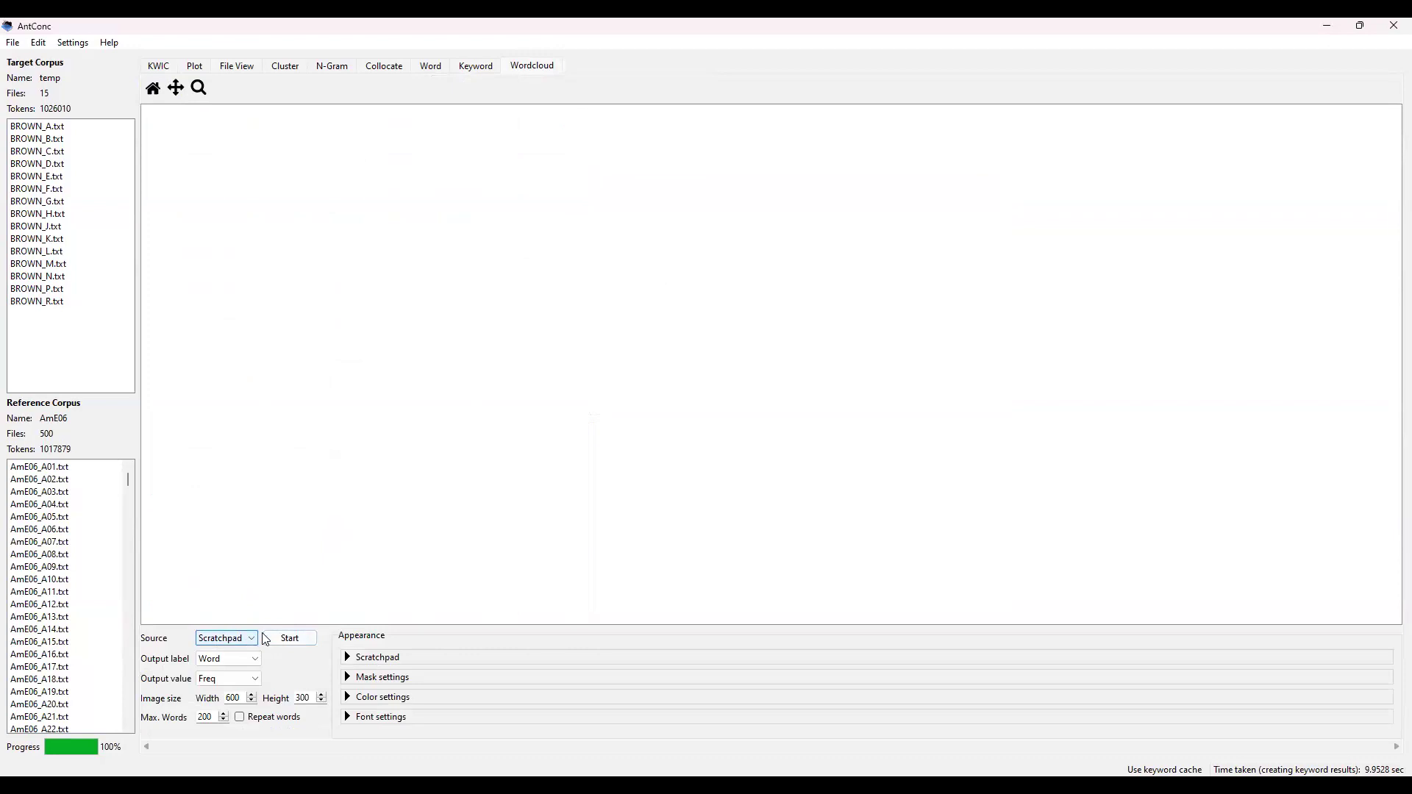
click(213, 644)
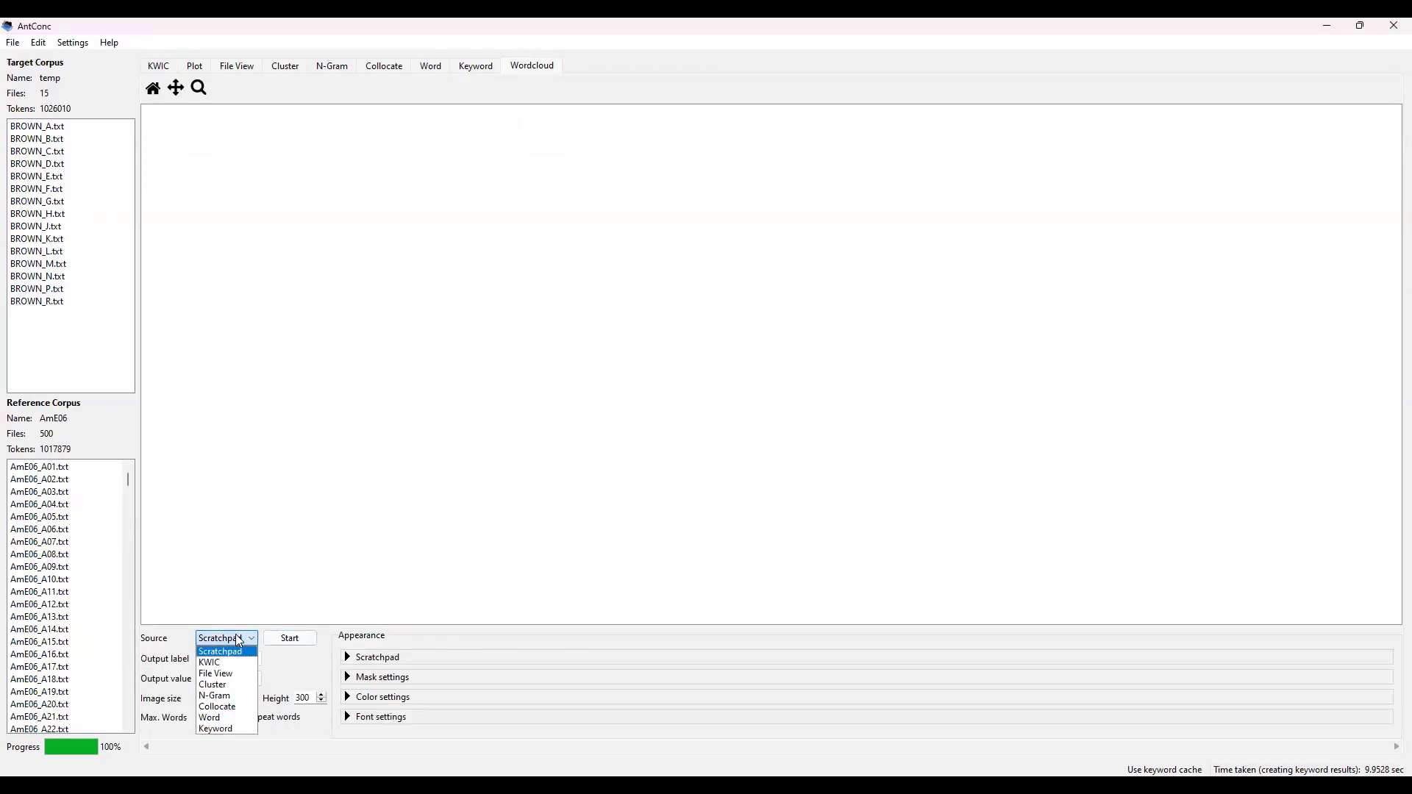
click(279, 643)
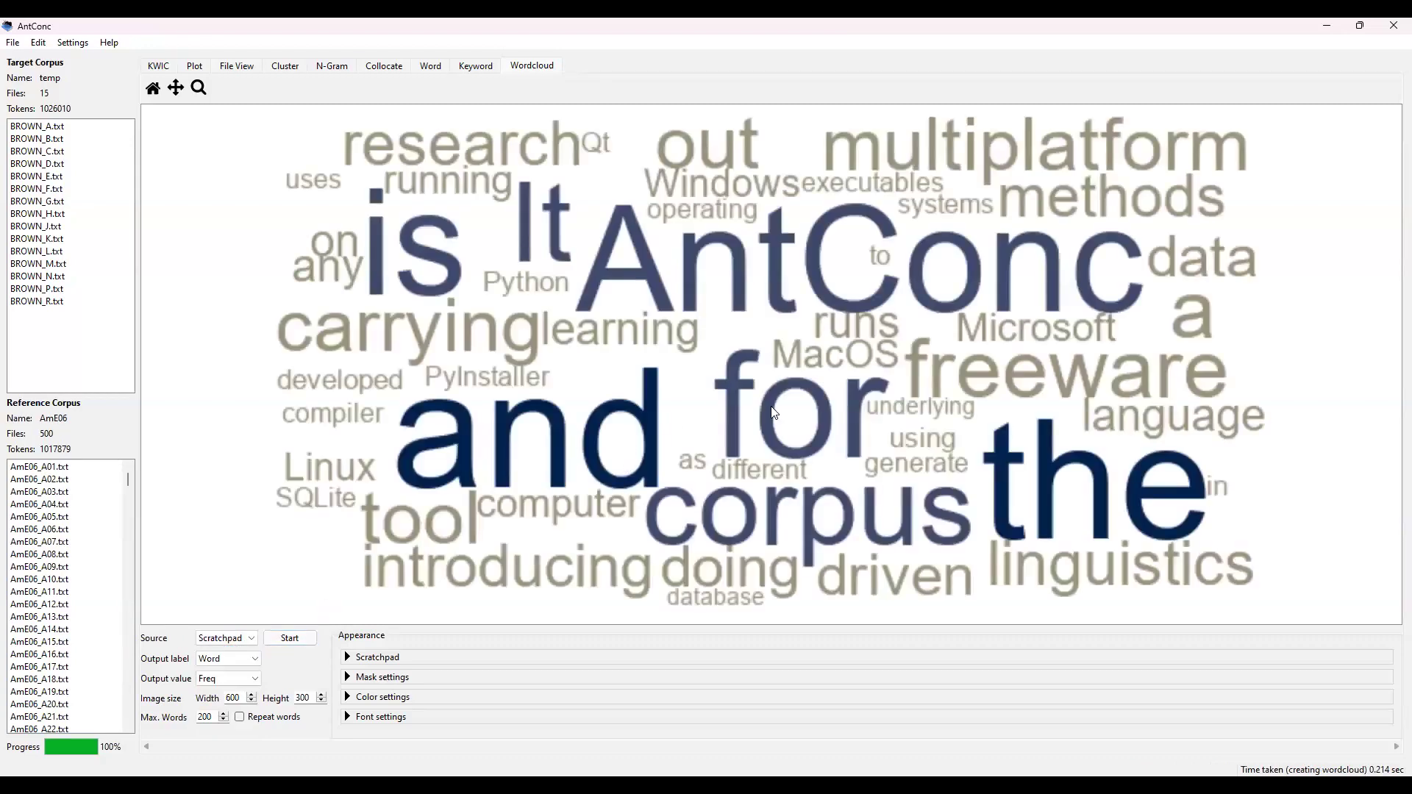
click(349, 659)
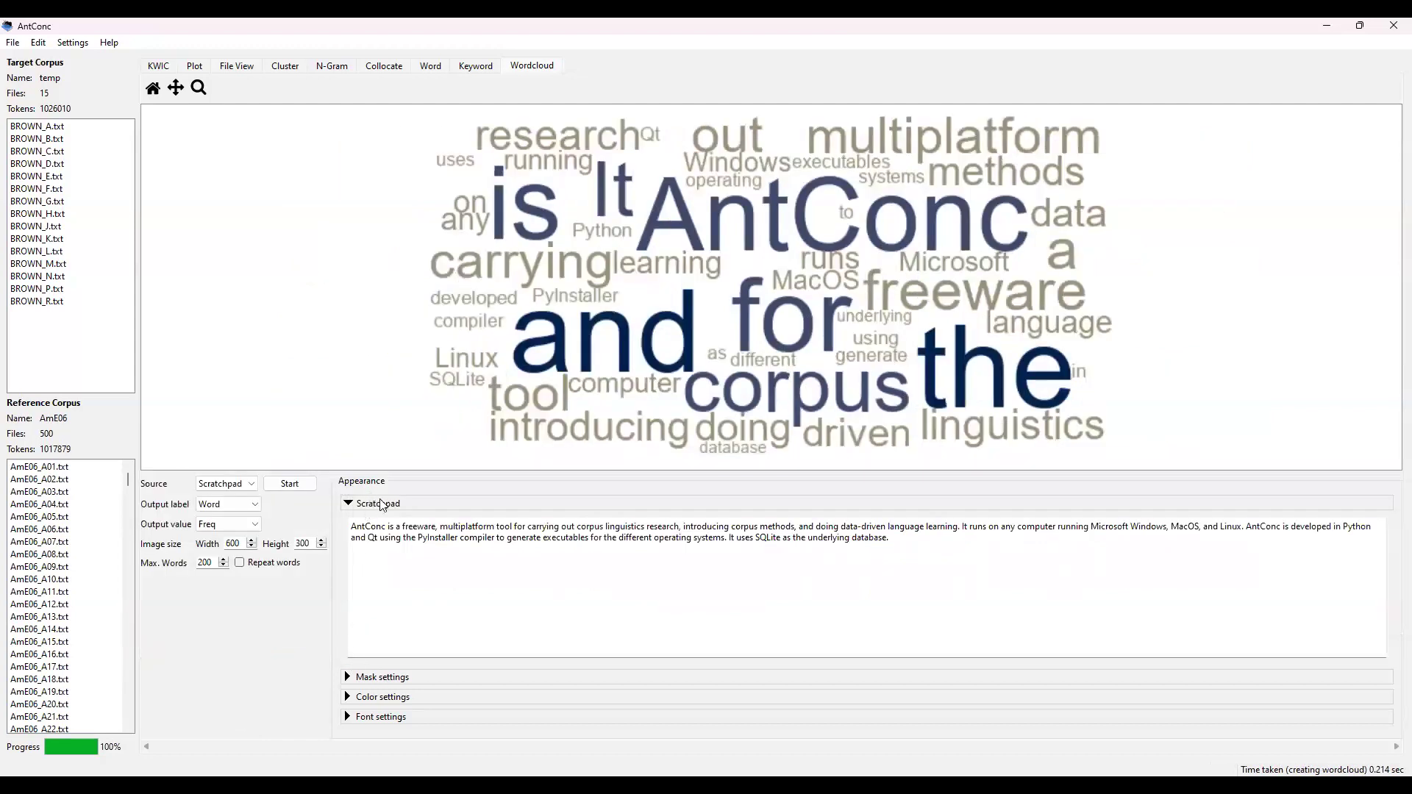
click(418, 538)
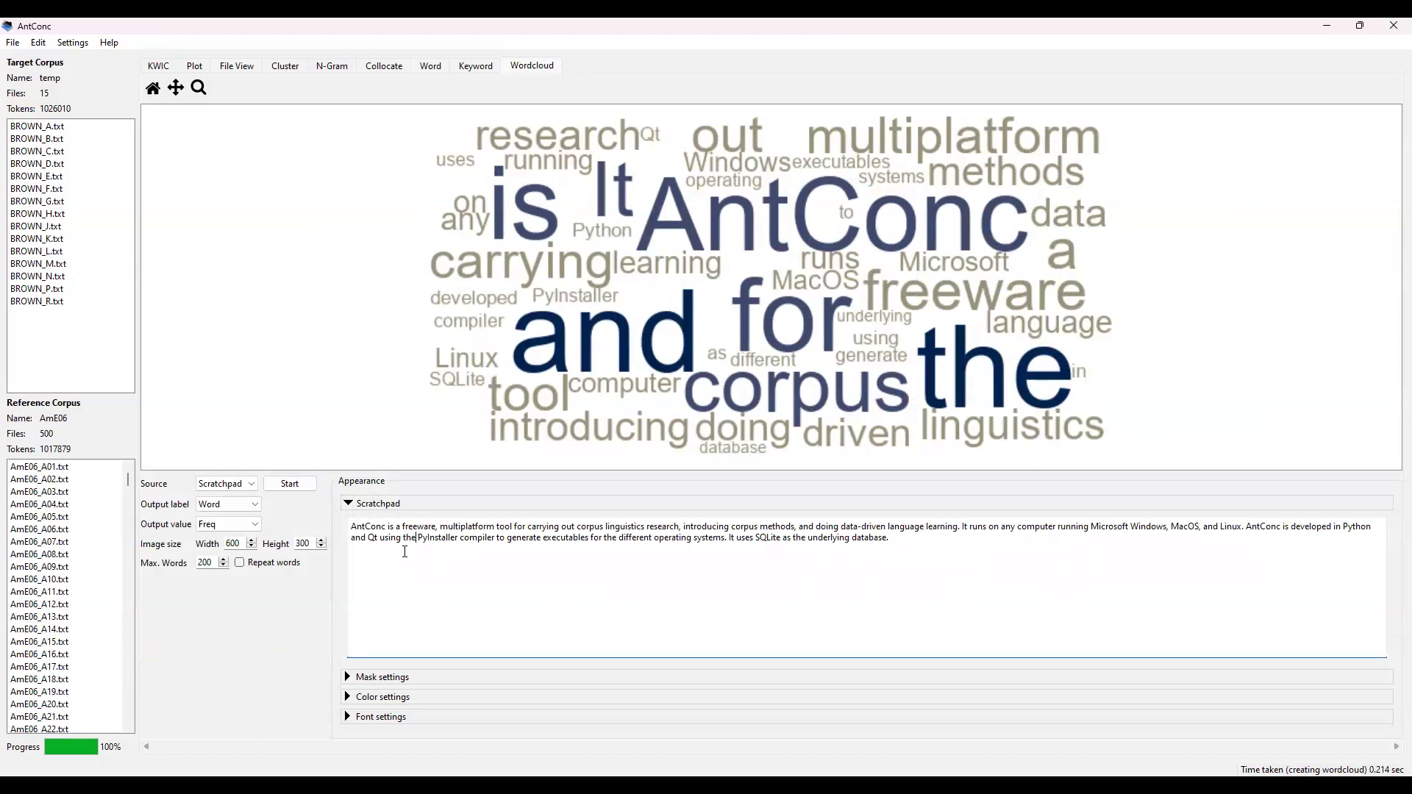
click(347, 503)
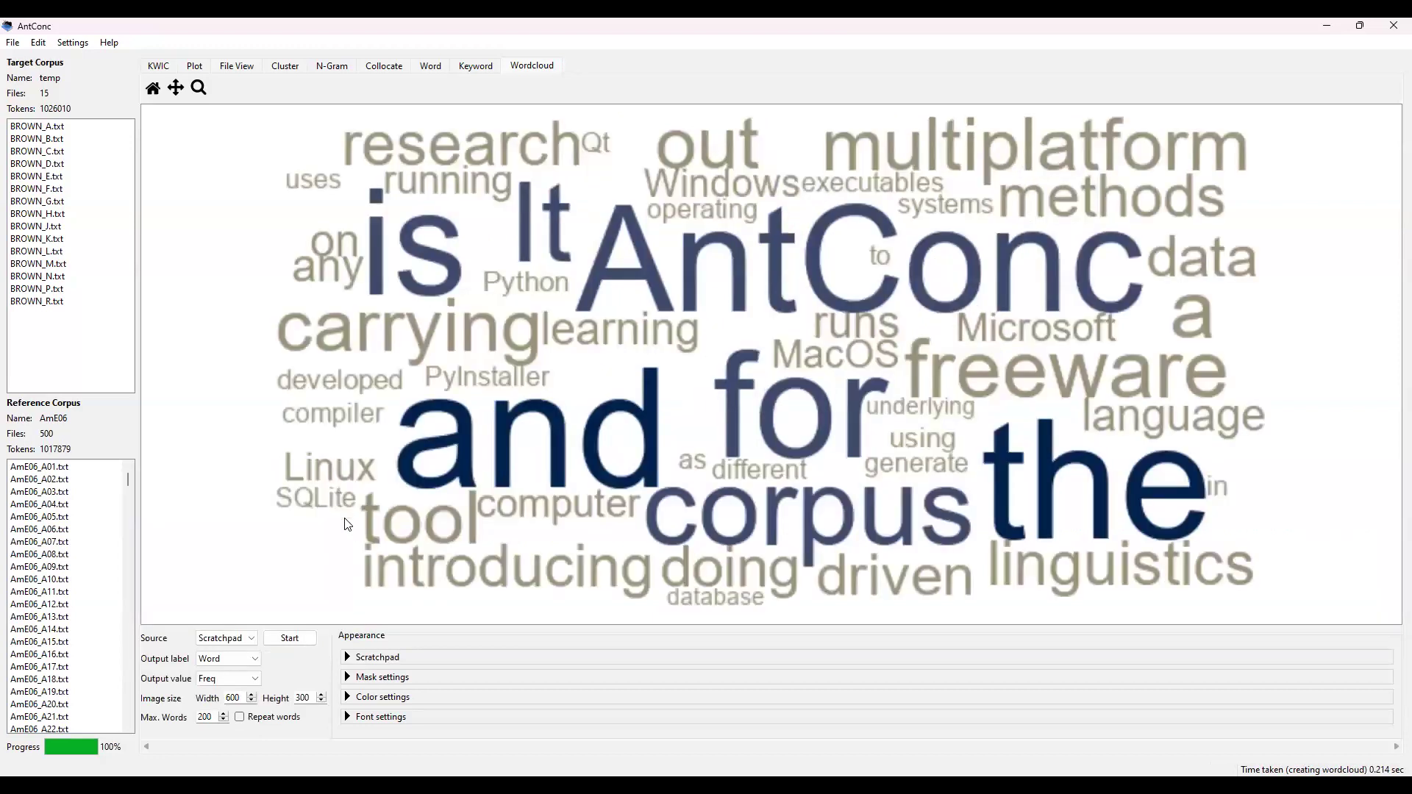
Step: Try to generate a word cloud with KWIC as the source
click(250, 638)
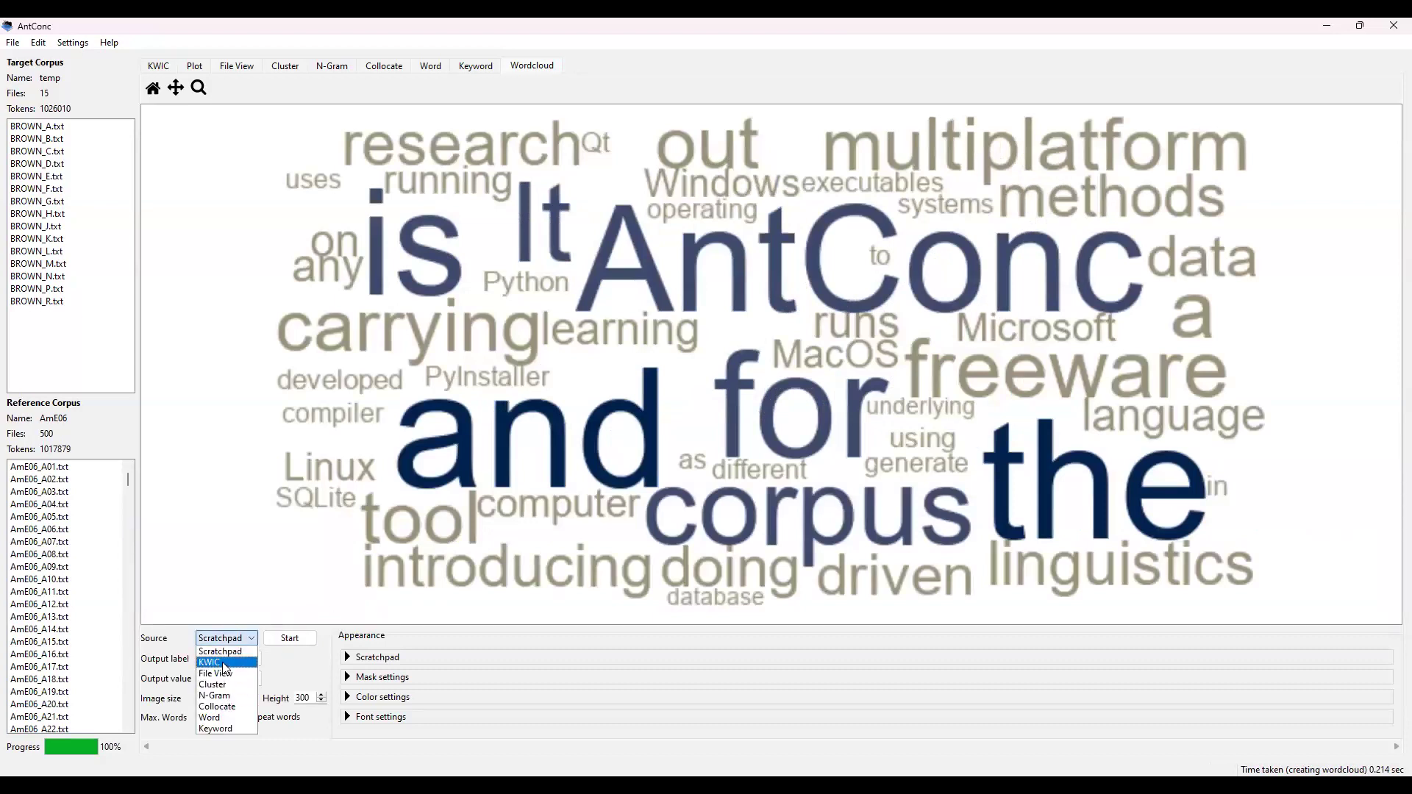
click(224, 664)
click(304, 642)
click(769, 420)
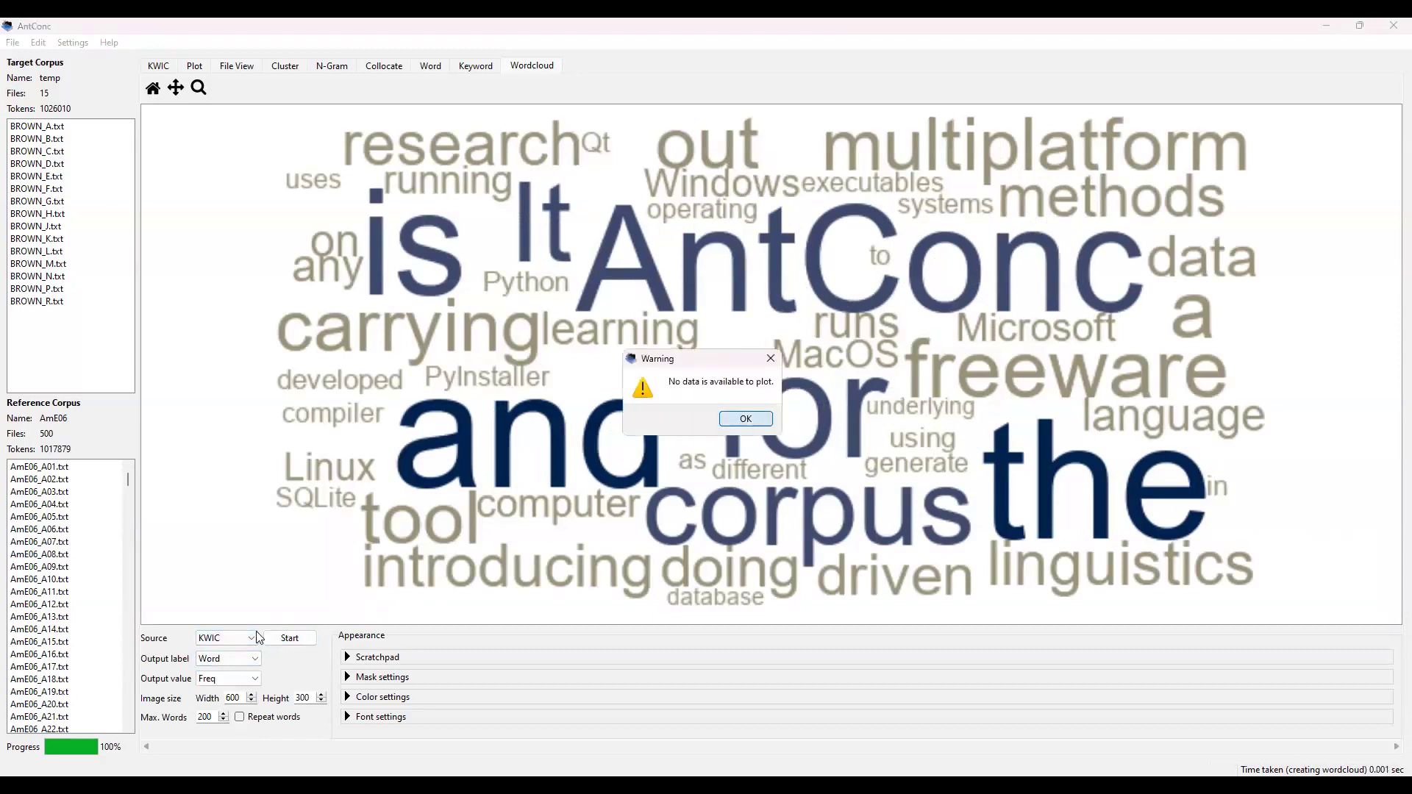
Step: Generate a word cloud with Keyword as the source, using Type labels and Freq_Tar values
click(246, 639)
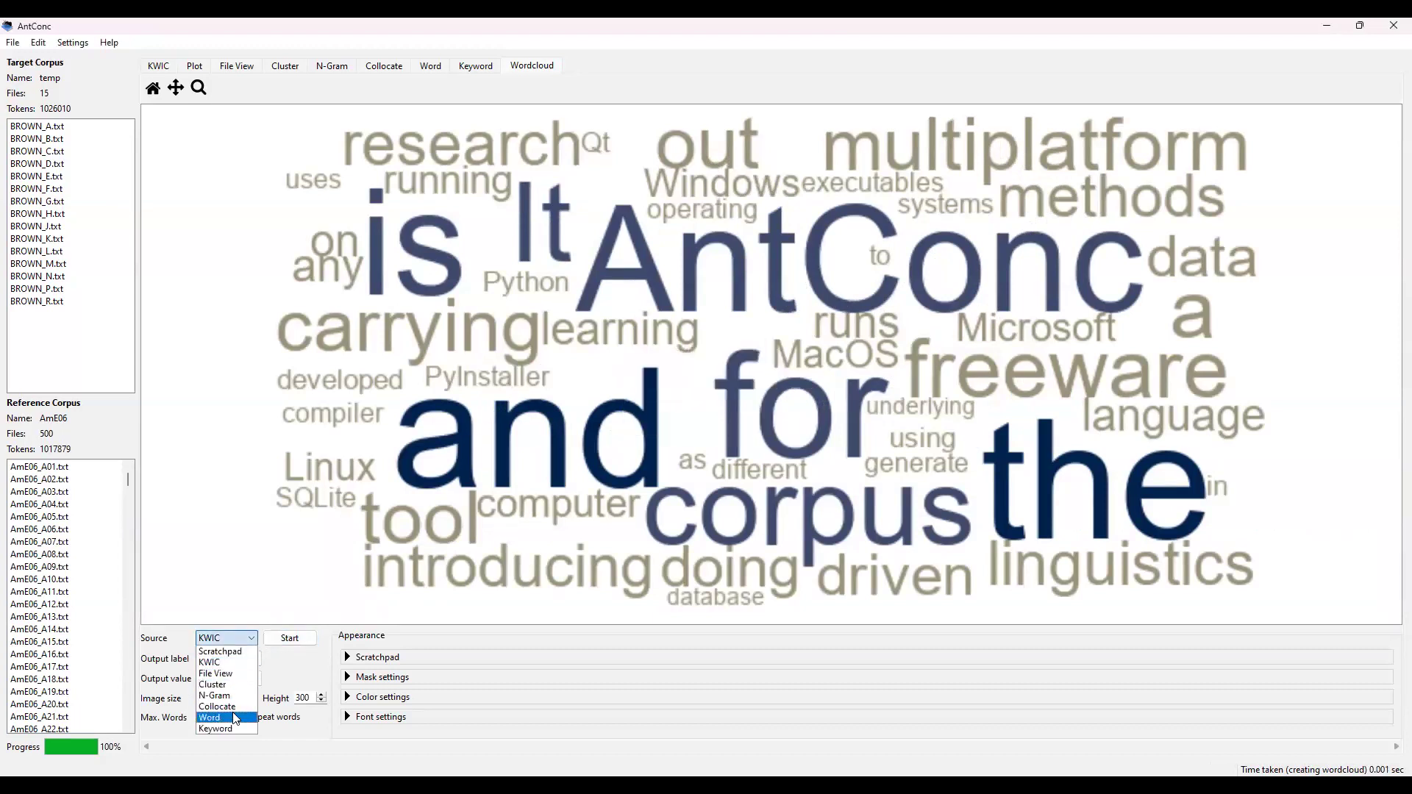
click(235, 729)
click(289, 639)
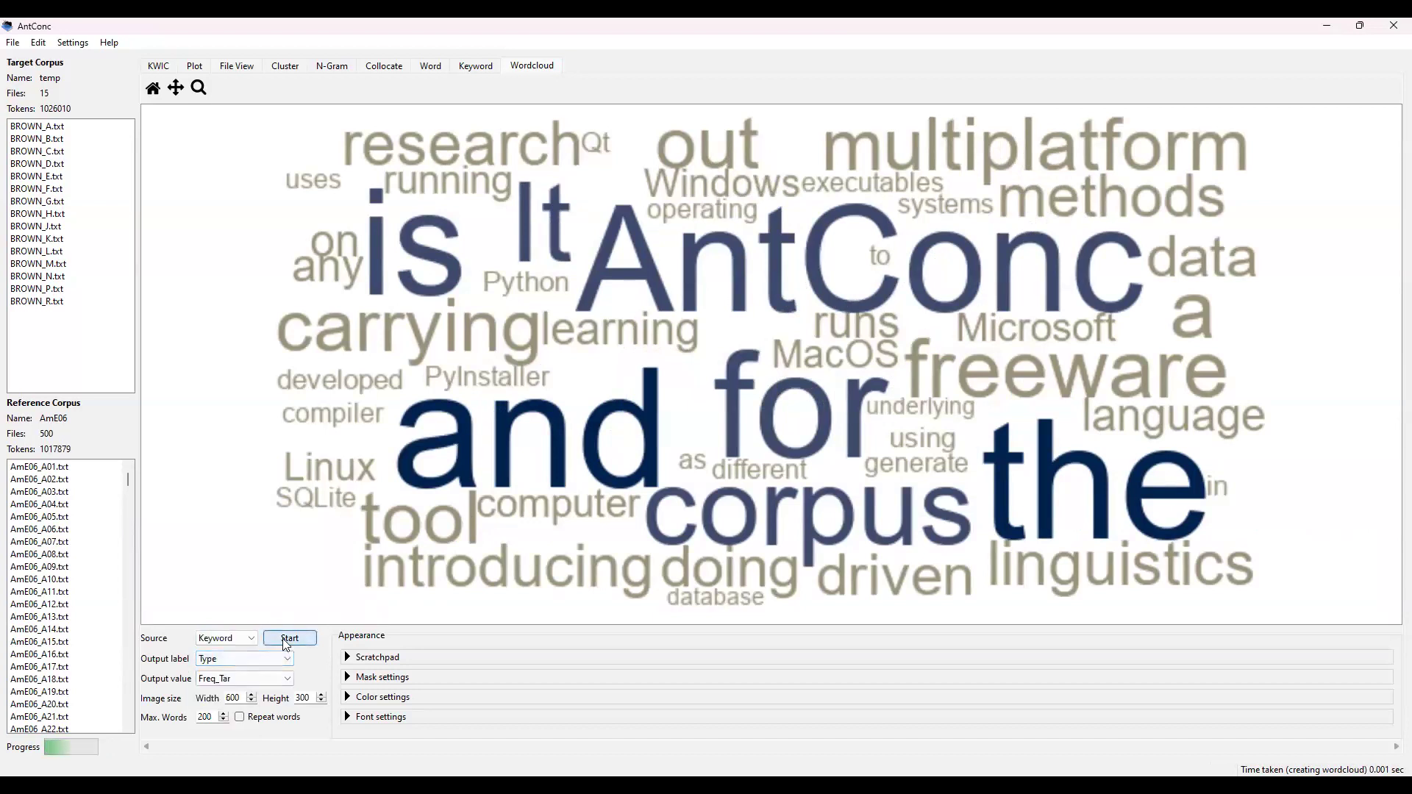
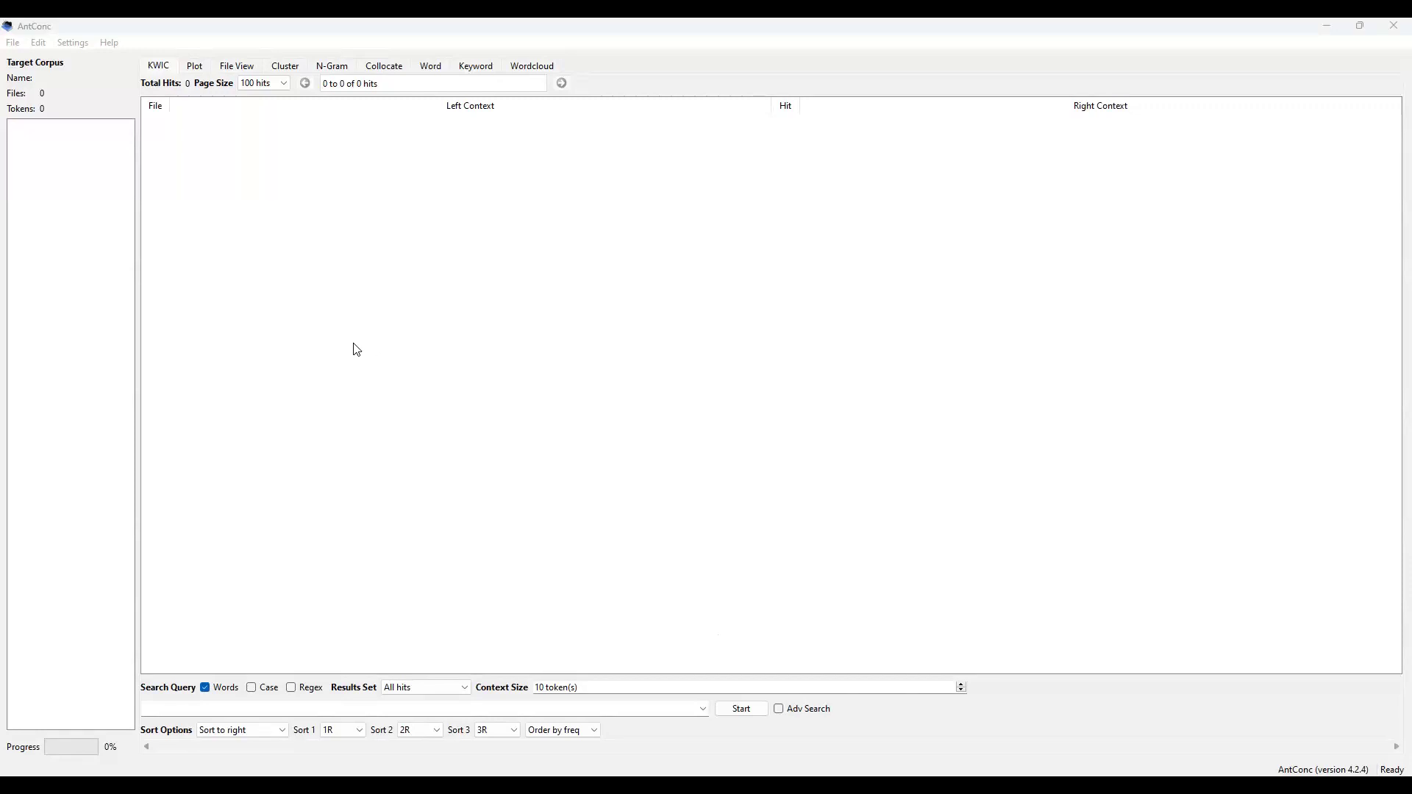
Step: Open the Corpus Manager and browse the BE06 databases in the default corpus library, selecting BE06.db
click(16, 45)
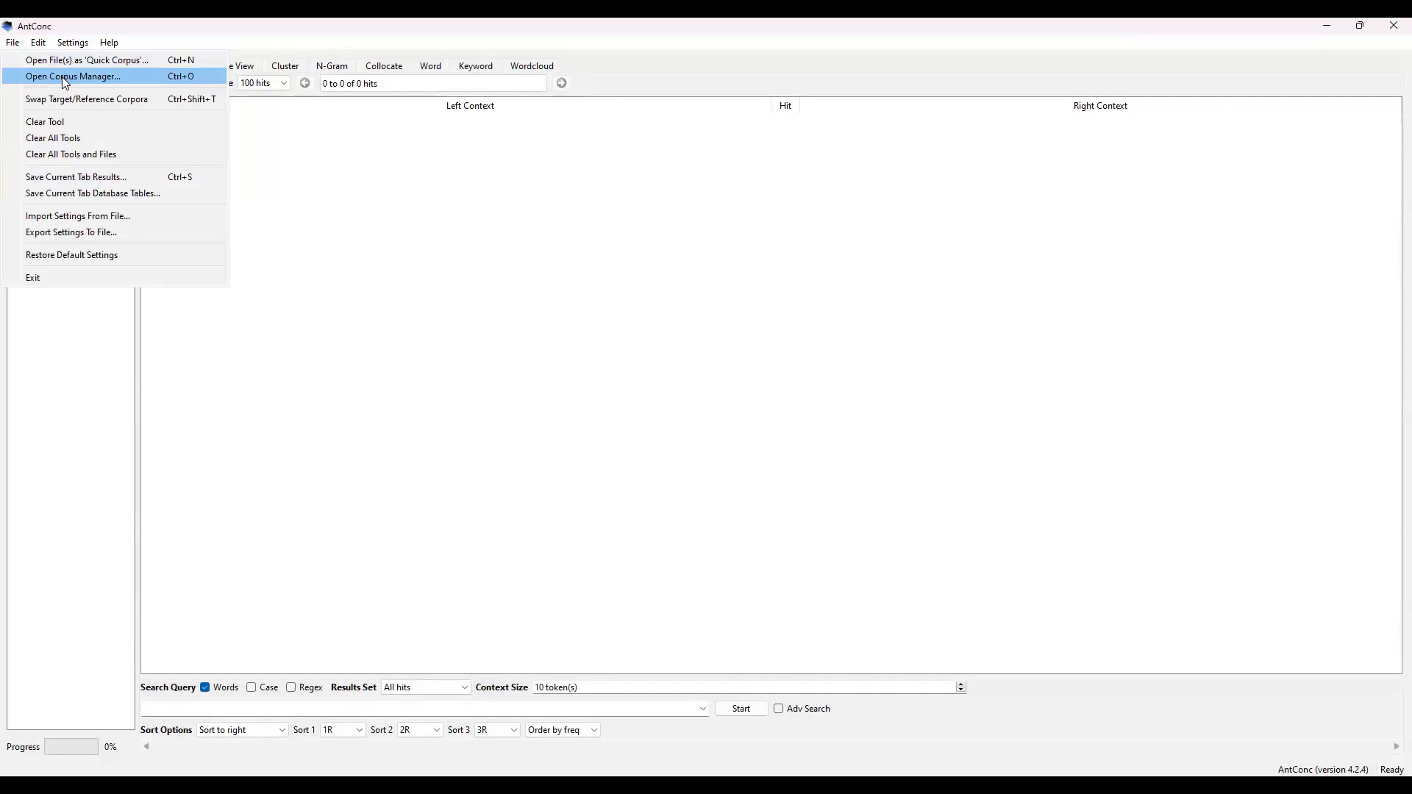
click(66, 76)
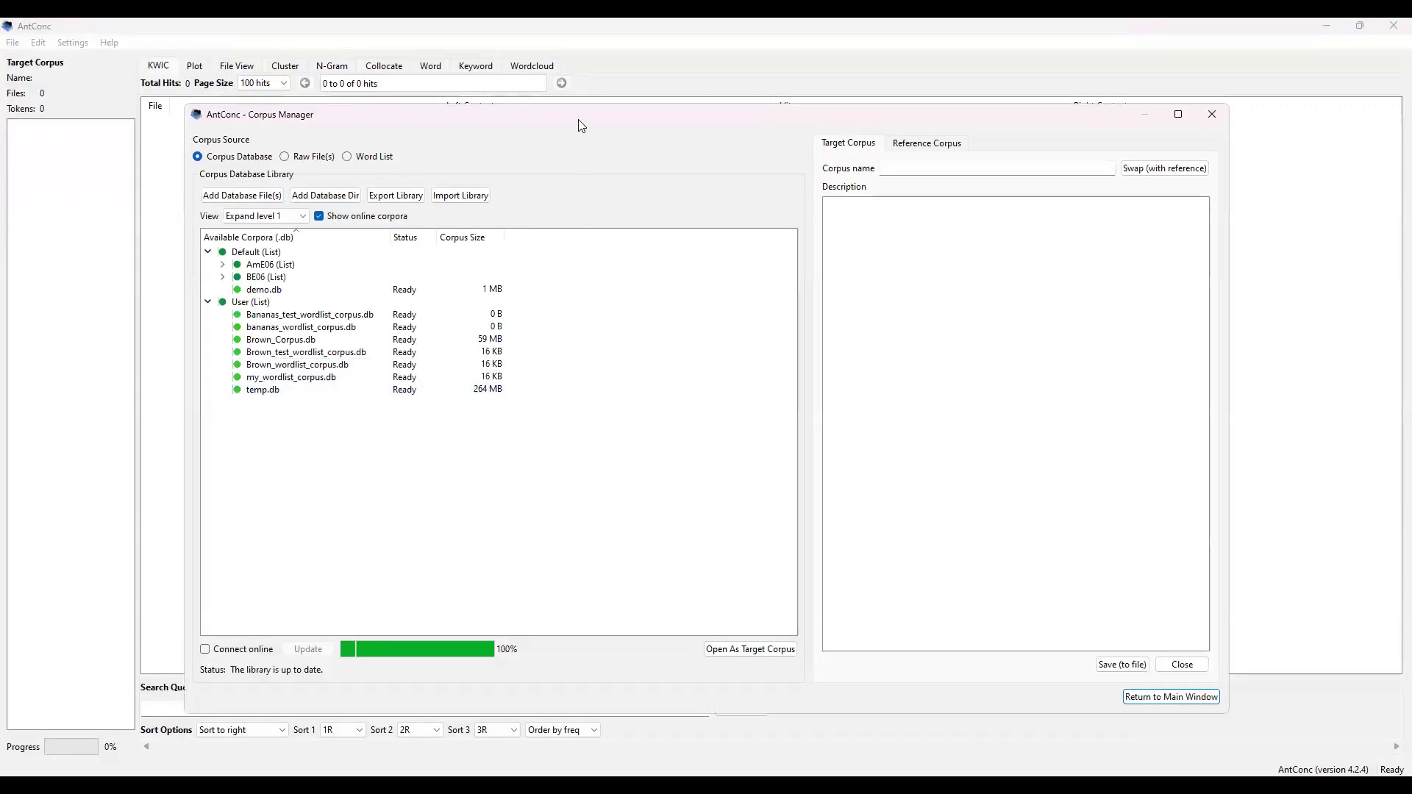
click(765, 51)
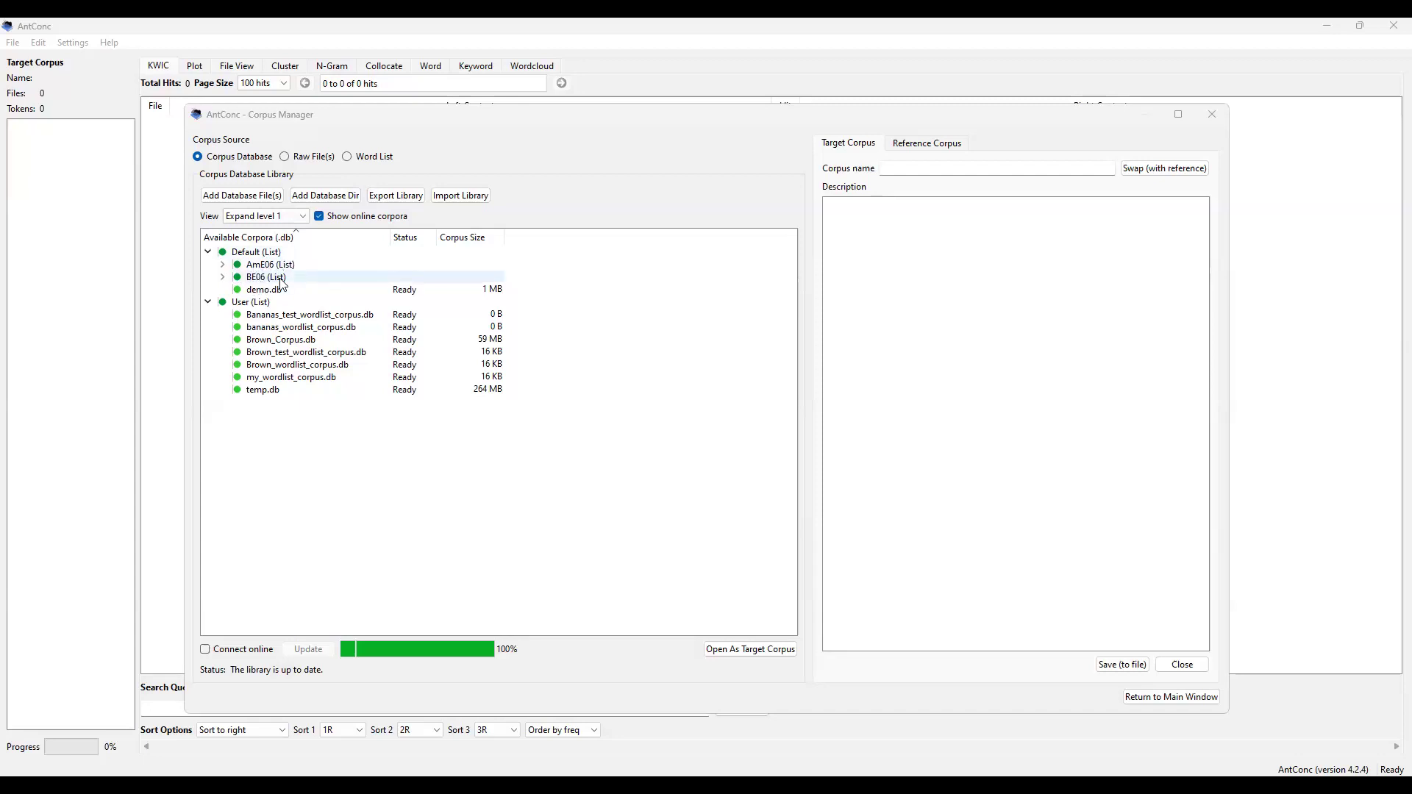
click(224, 278)
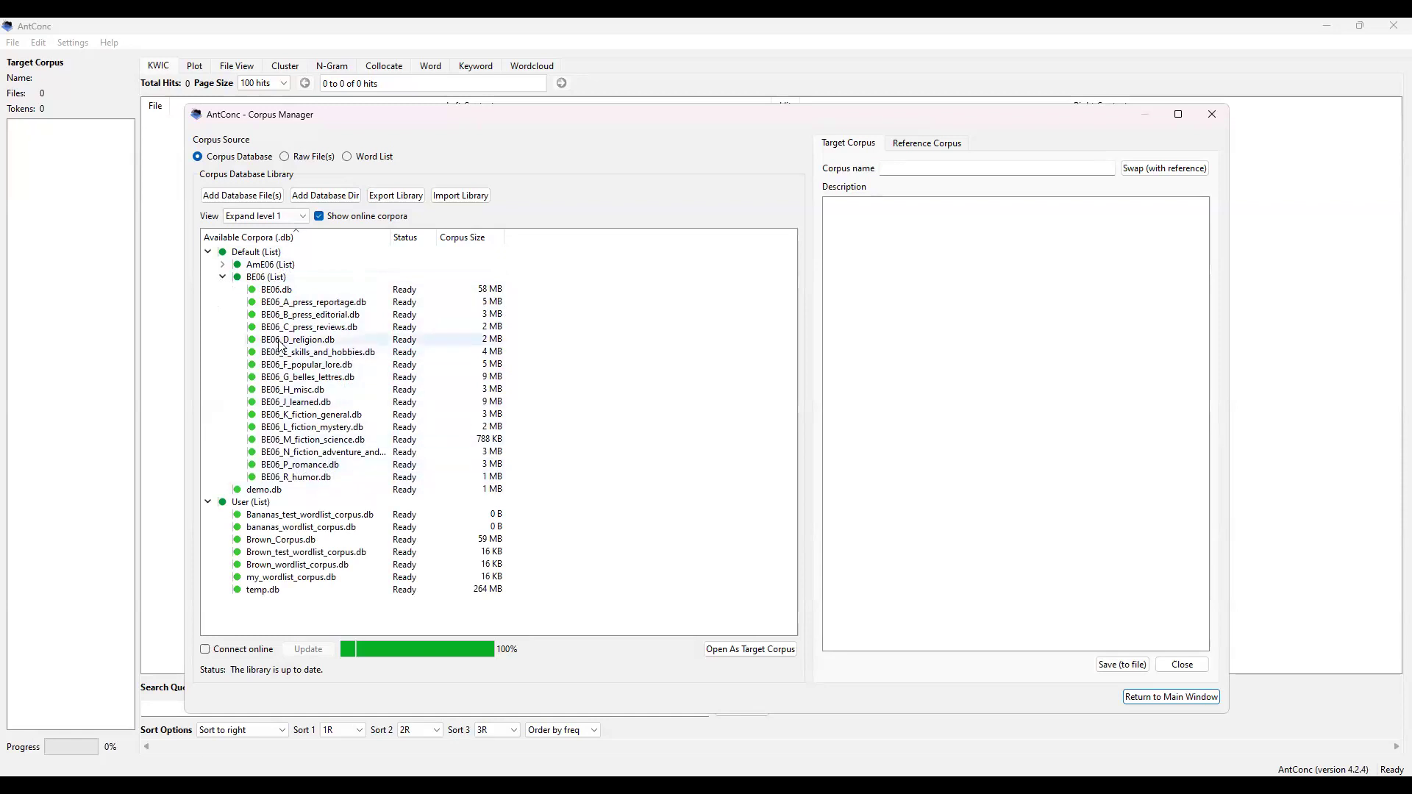
click(284, 294)
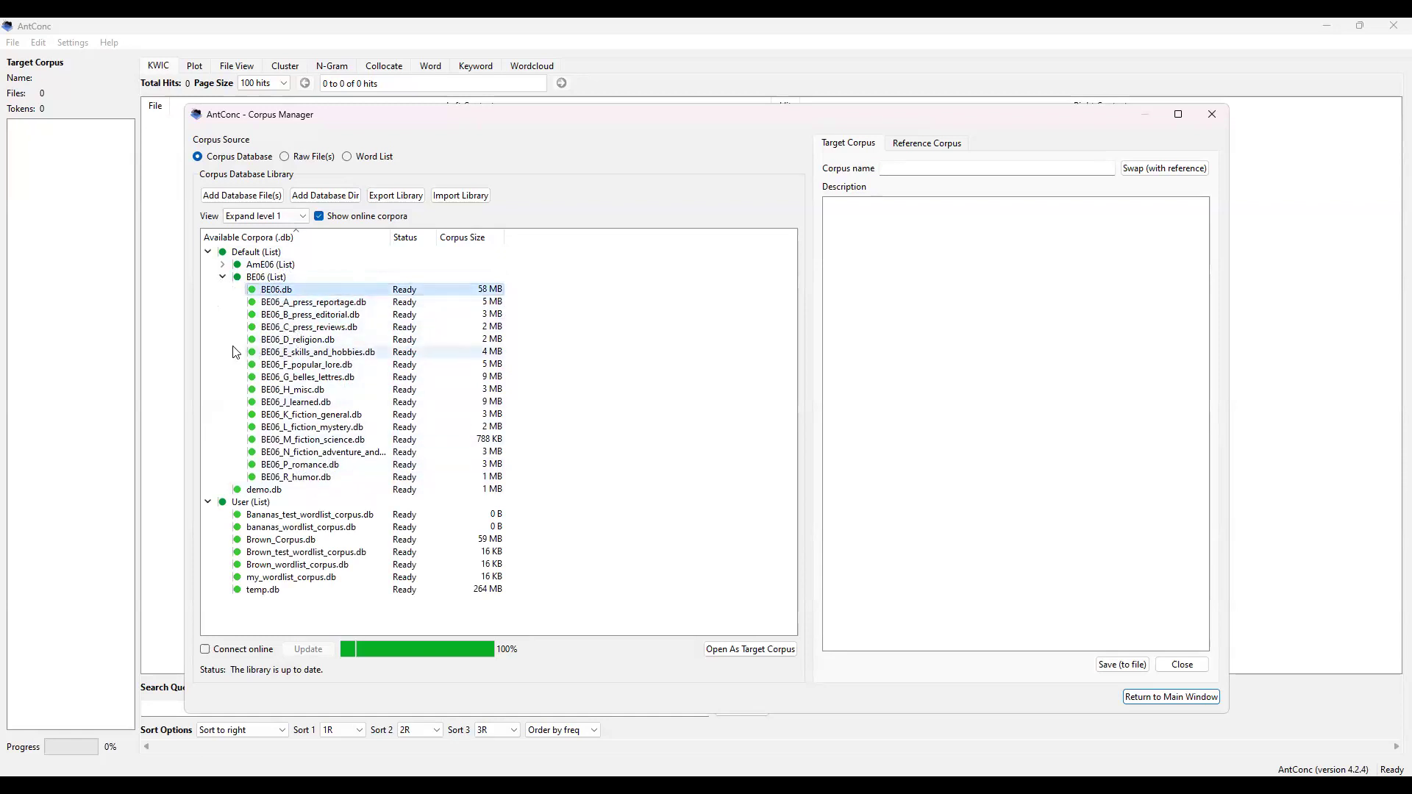
click(223, 277)
click(223, 277)
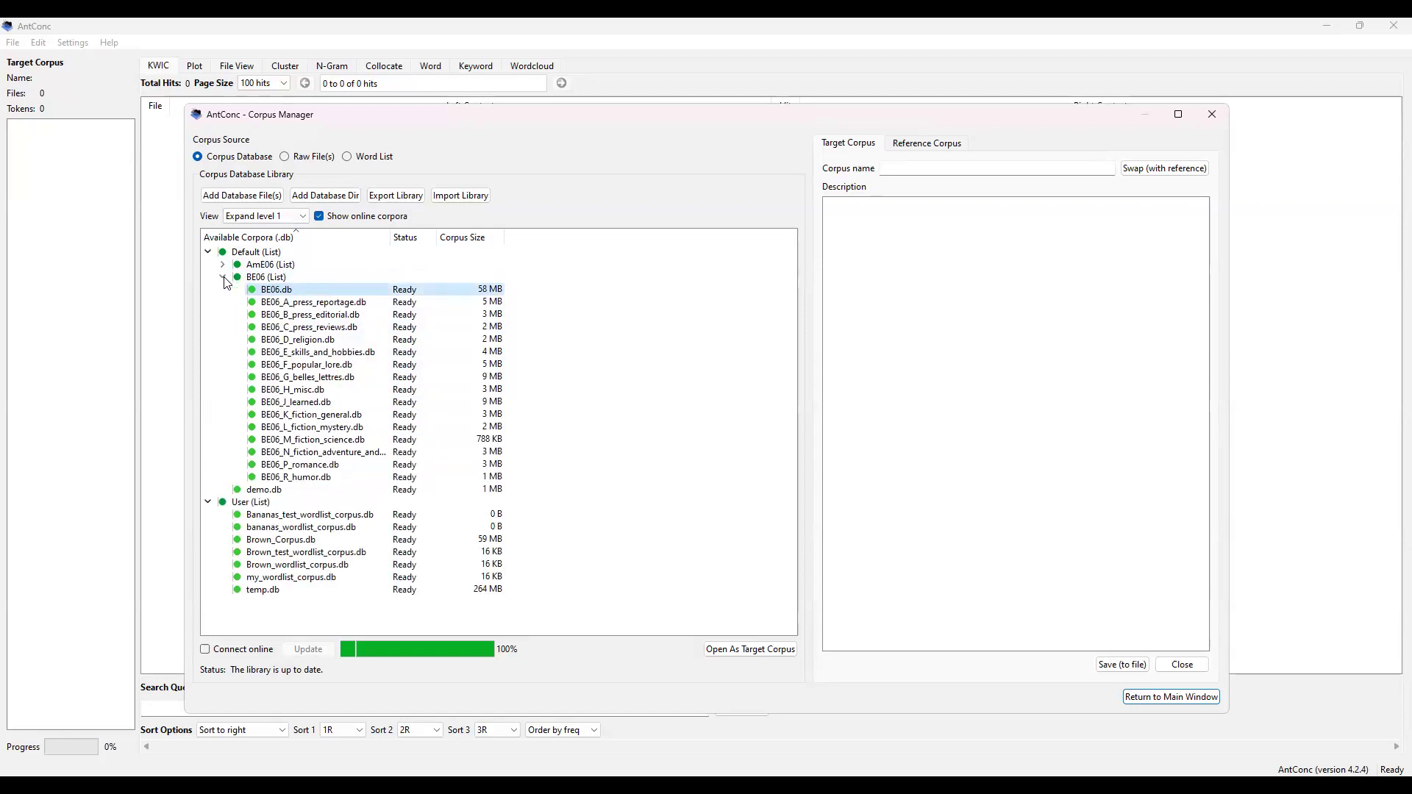
Step: Enable the online connection in the Corpus Manager and update the list of available corpora from the Internet
click(205, 649)
click(315, 654)
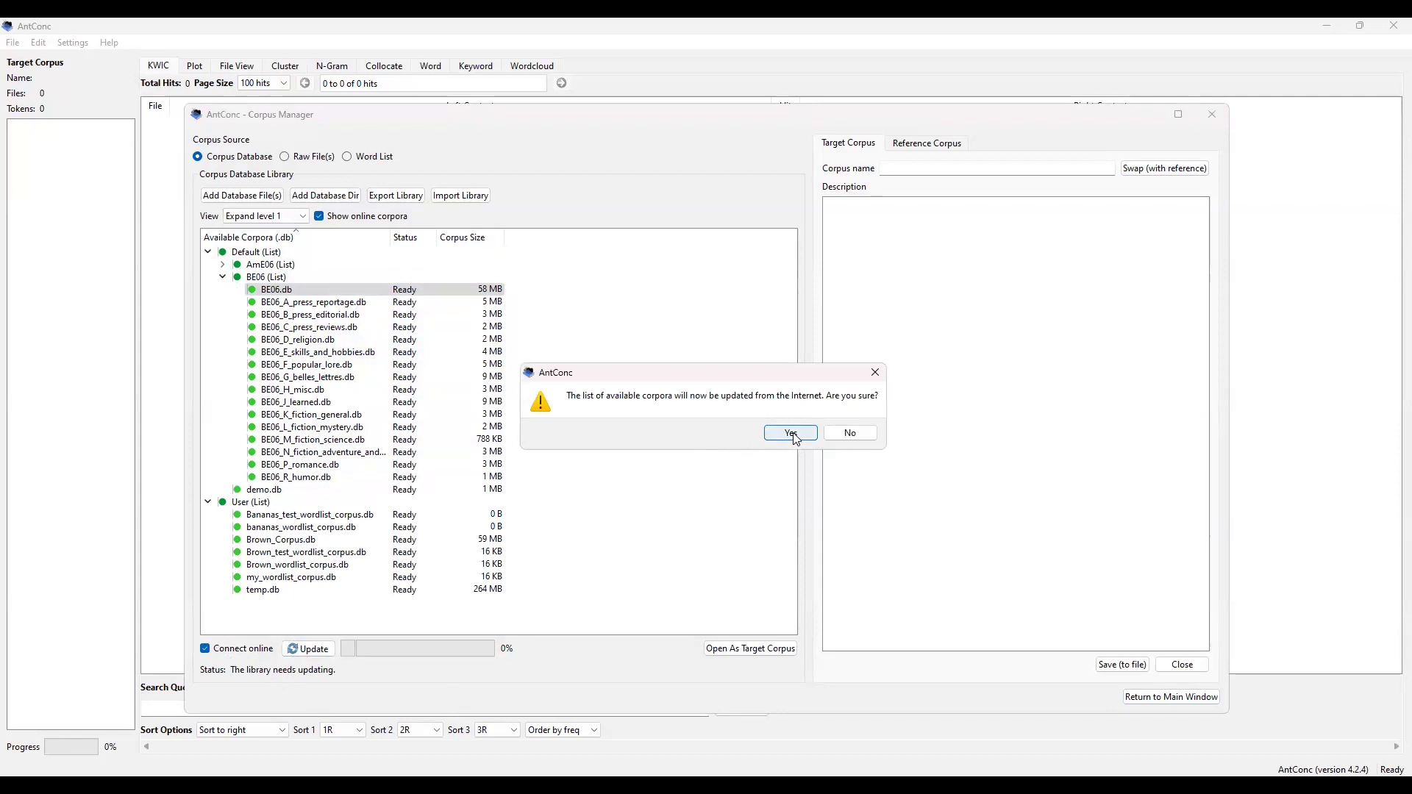
click(790, 434)
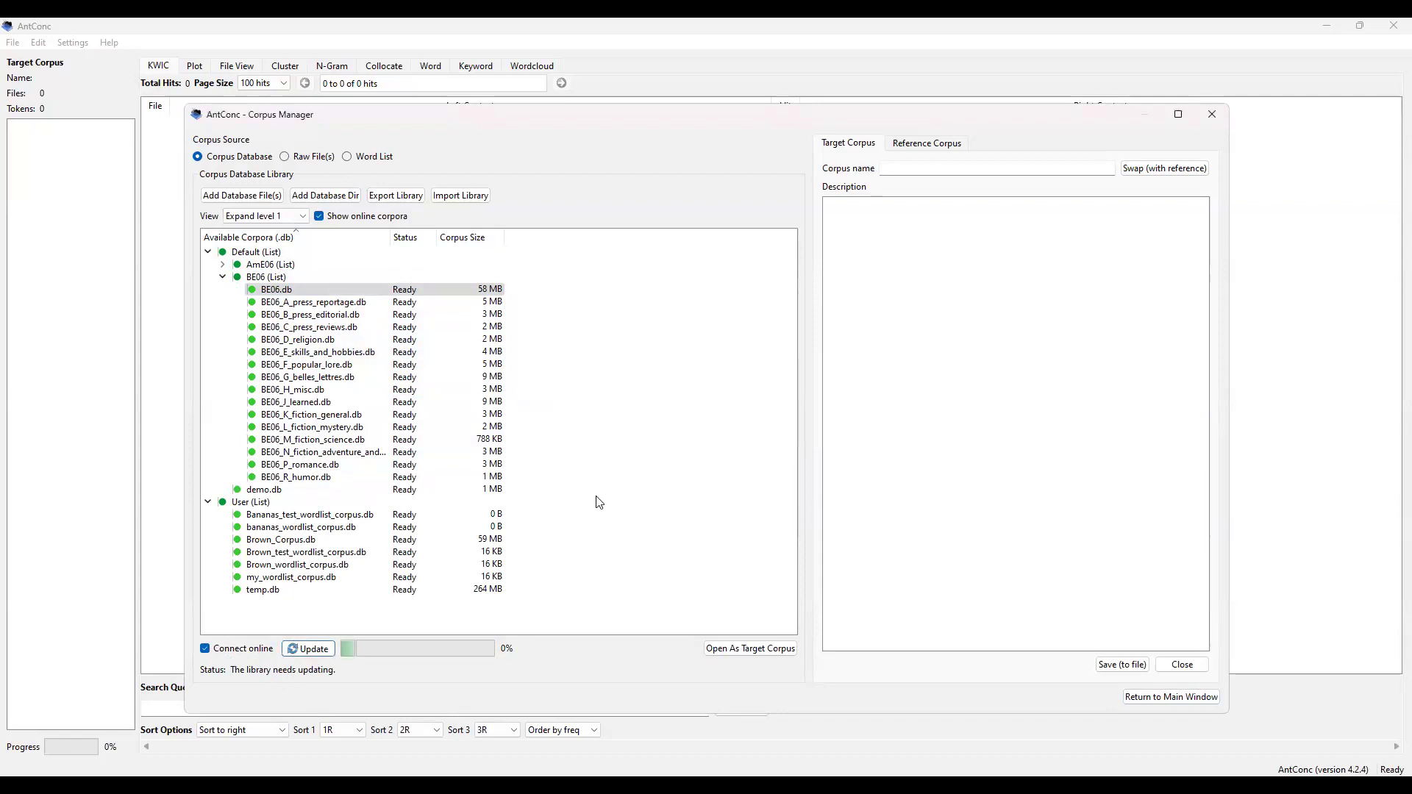
click(784, 433)
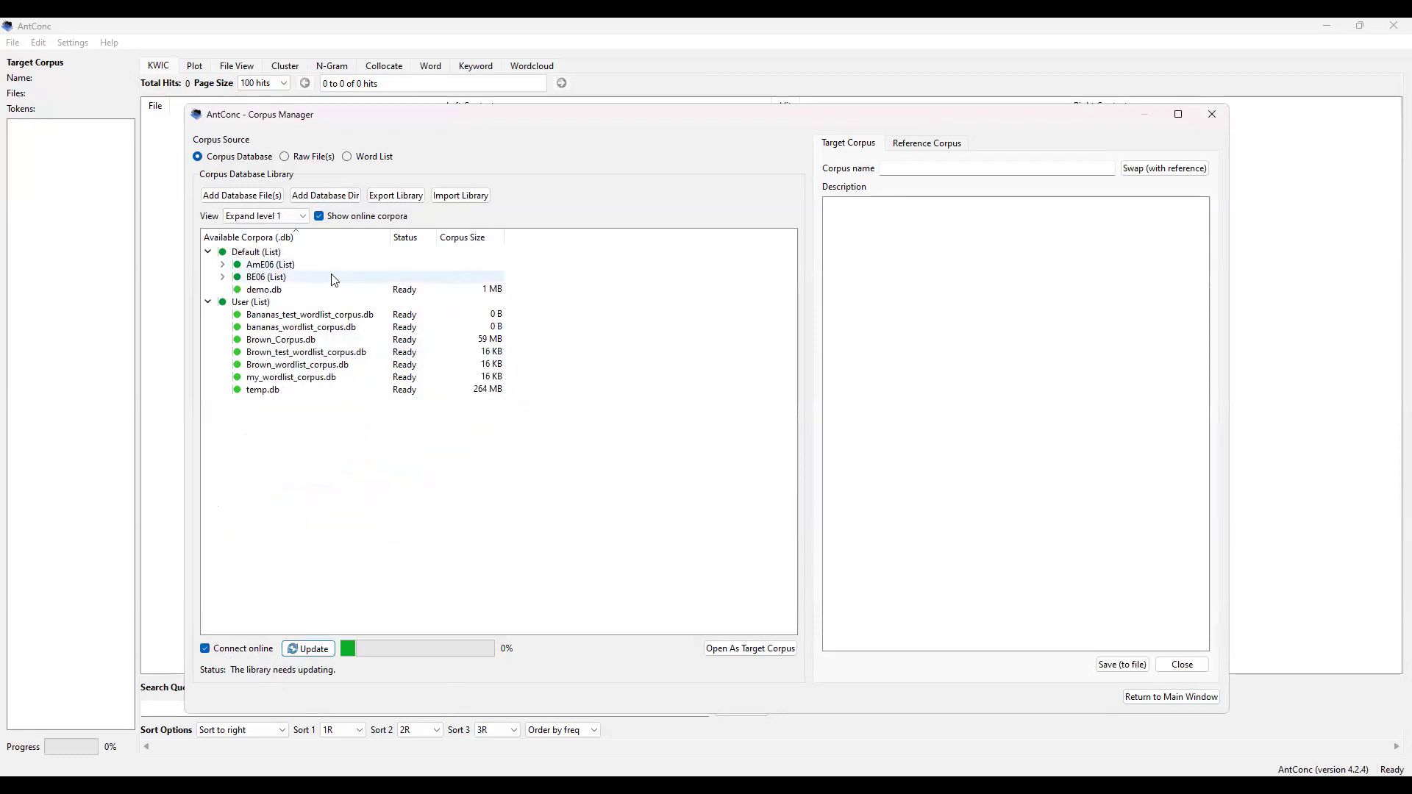
Step: Browse the BE06 and AmE06 lists in the refreshed library, leaving only the AmE06 databases expanded
click(222, 276)
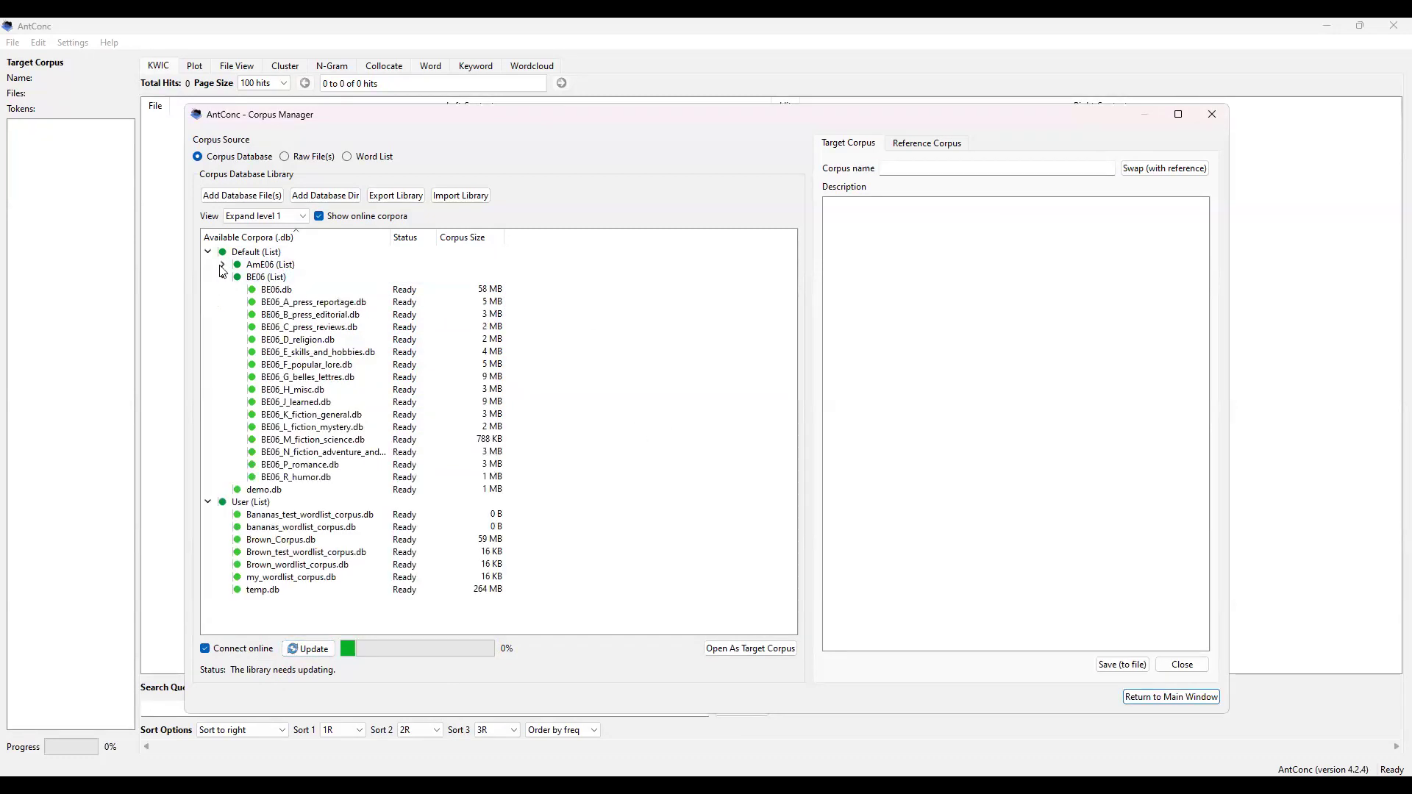
click(222, 265)
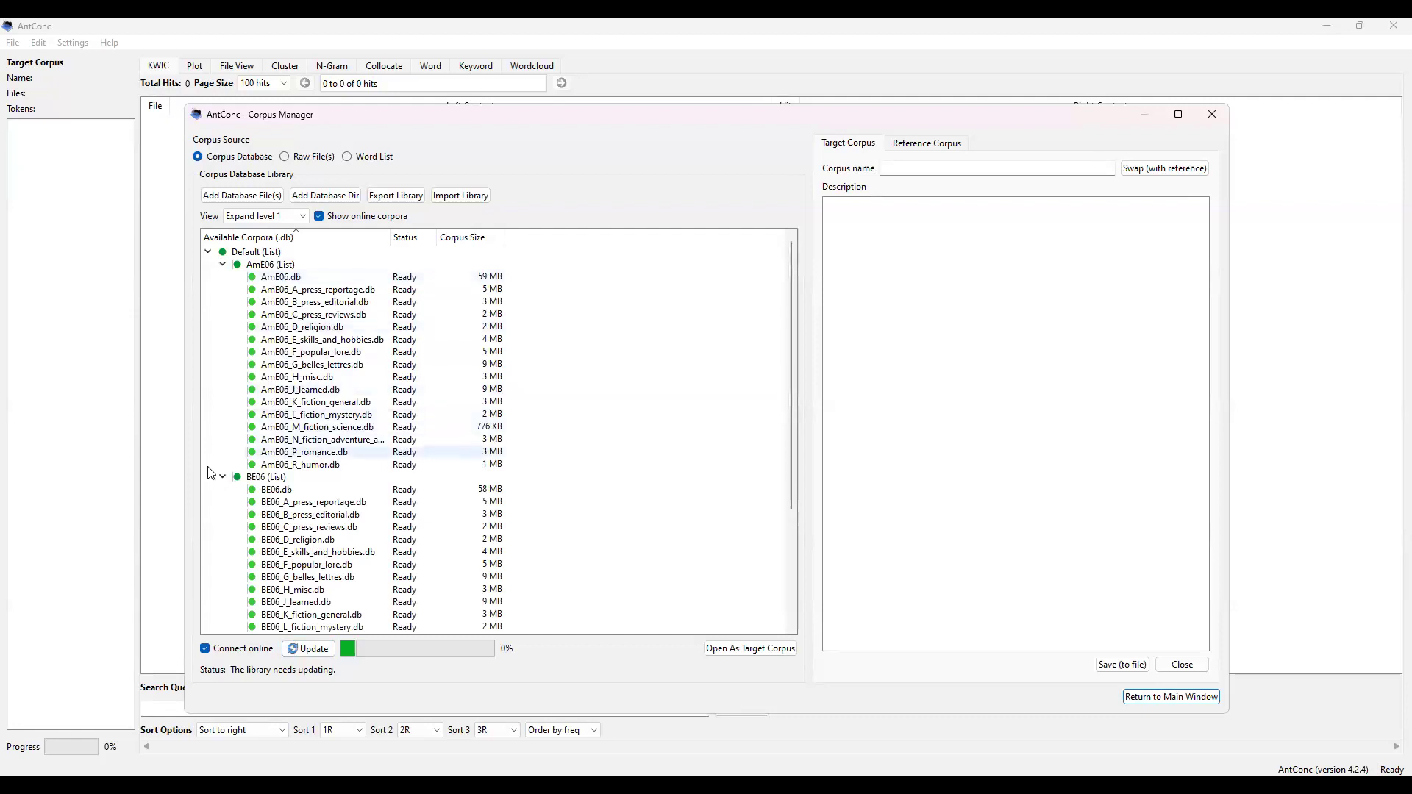
click(223, 478)
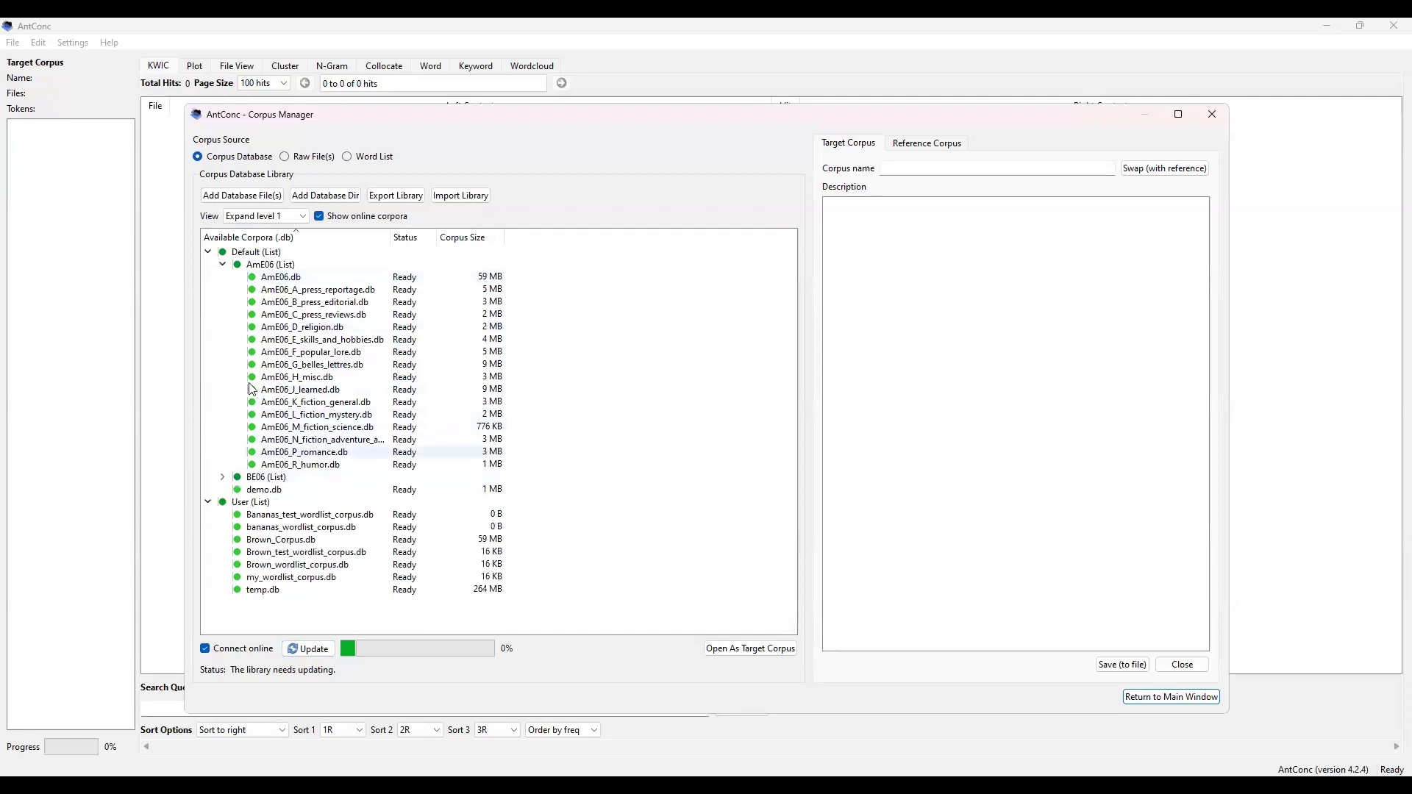
Step: Collapse the AmE06 list, mark Brown_wordlist_corpus.db in the user library for deletion, and update the library to delete it
click(222, 266)
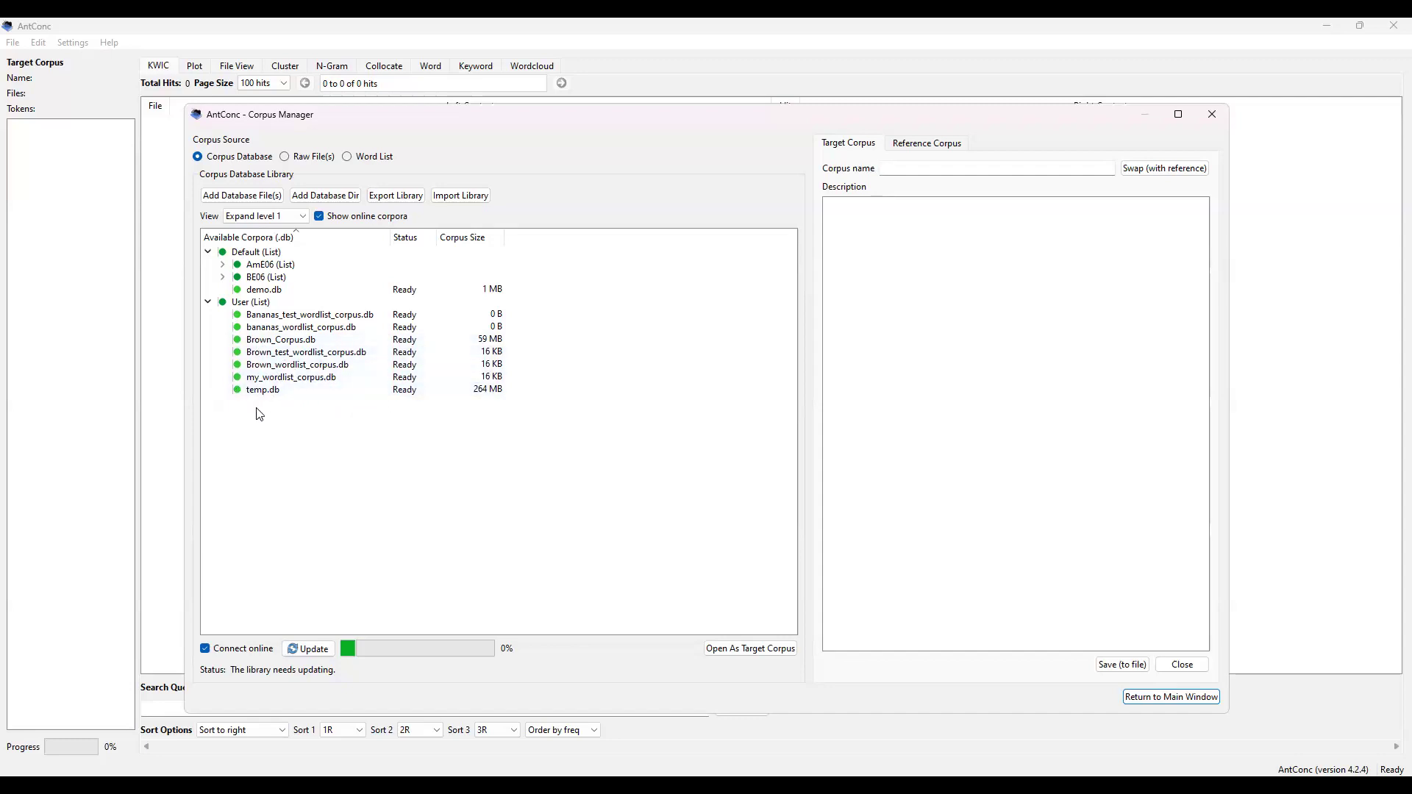
click(239, 366)
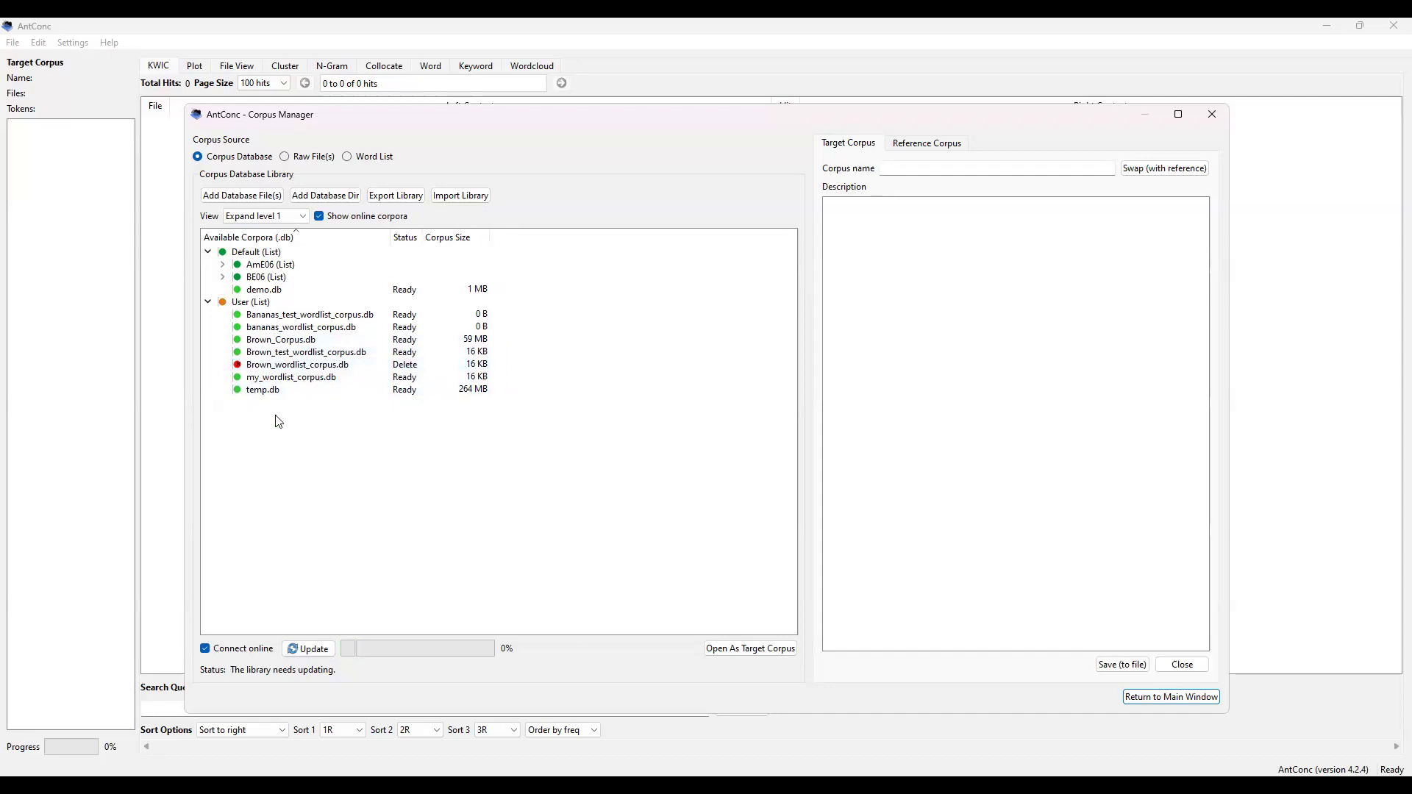
click(237, 366)
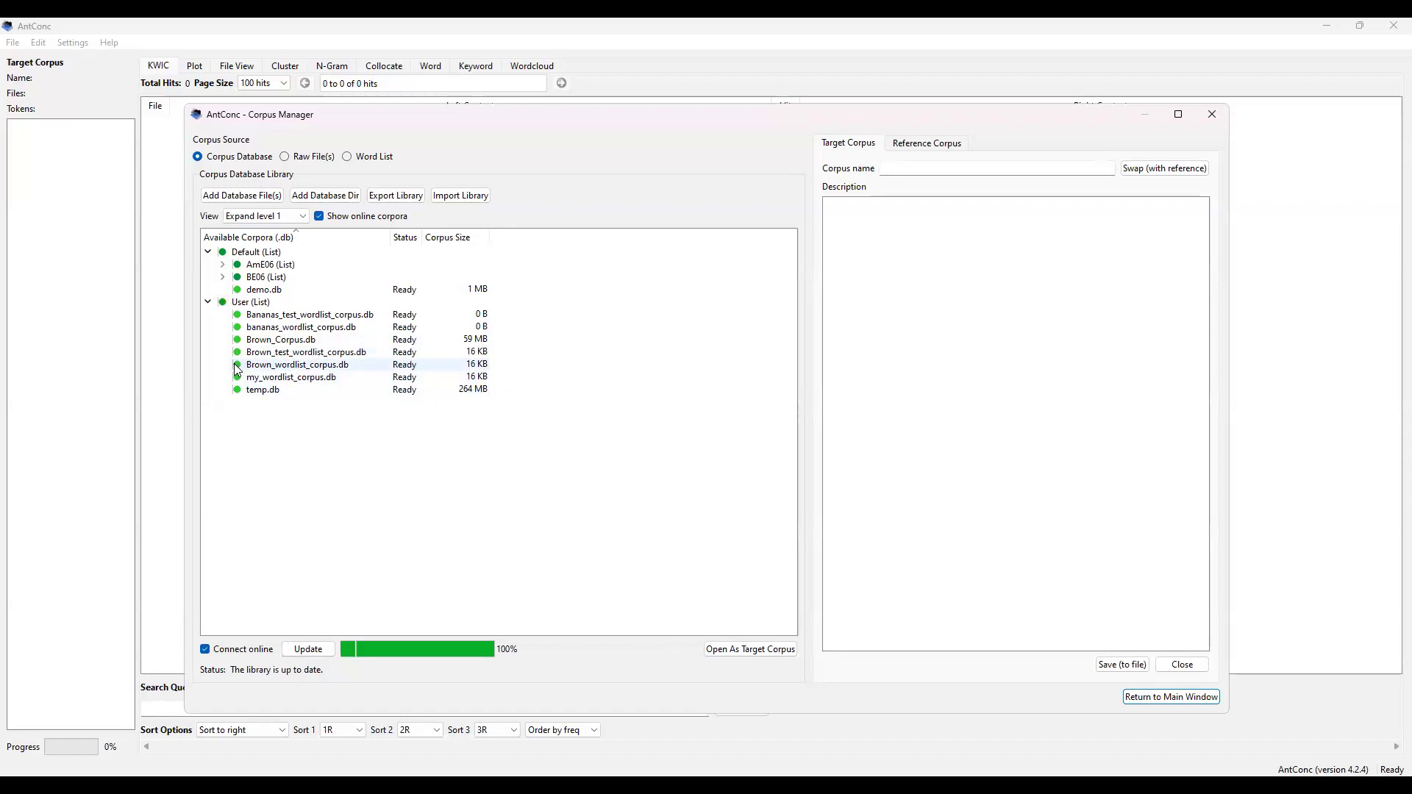
click(237, 366)
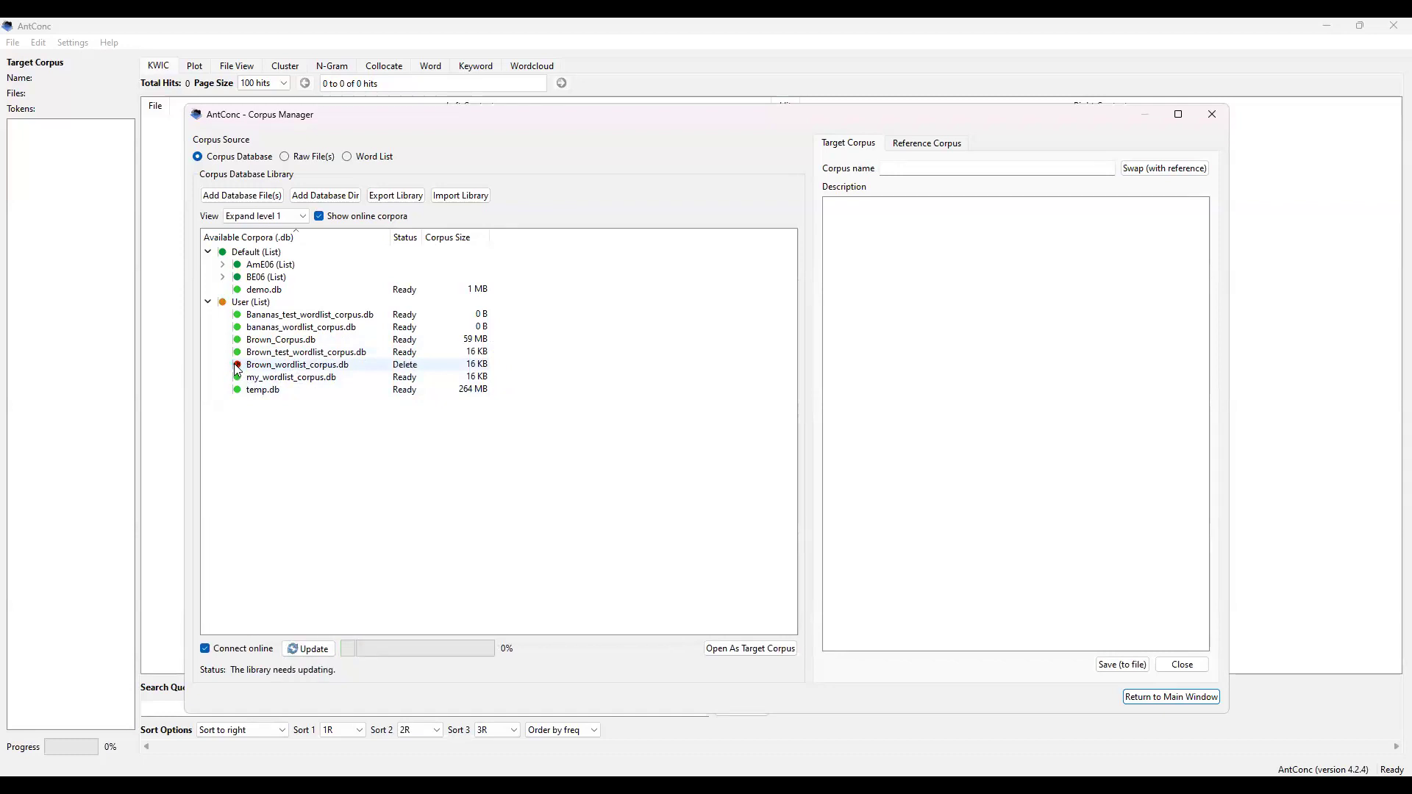
click(315, 652)
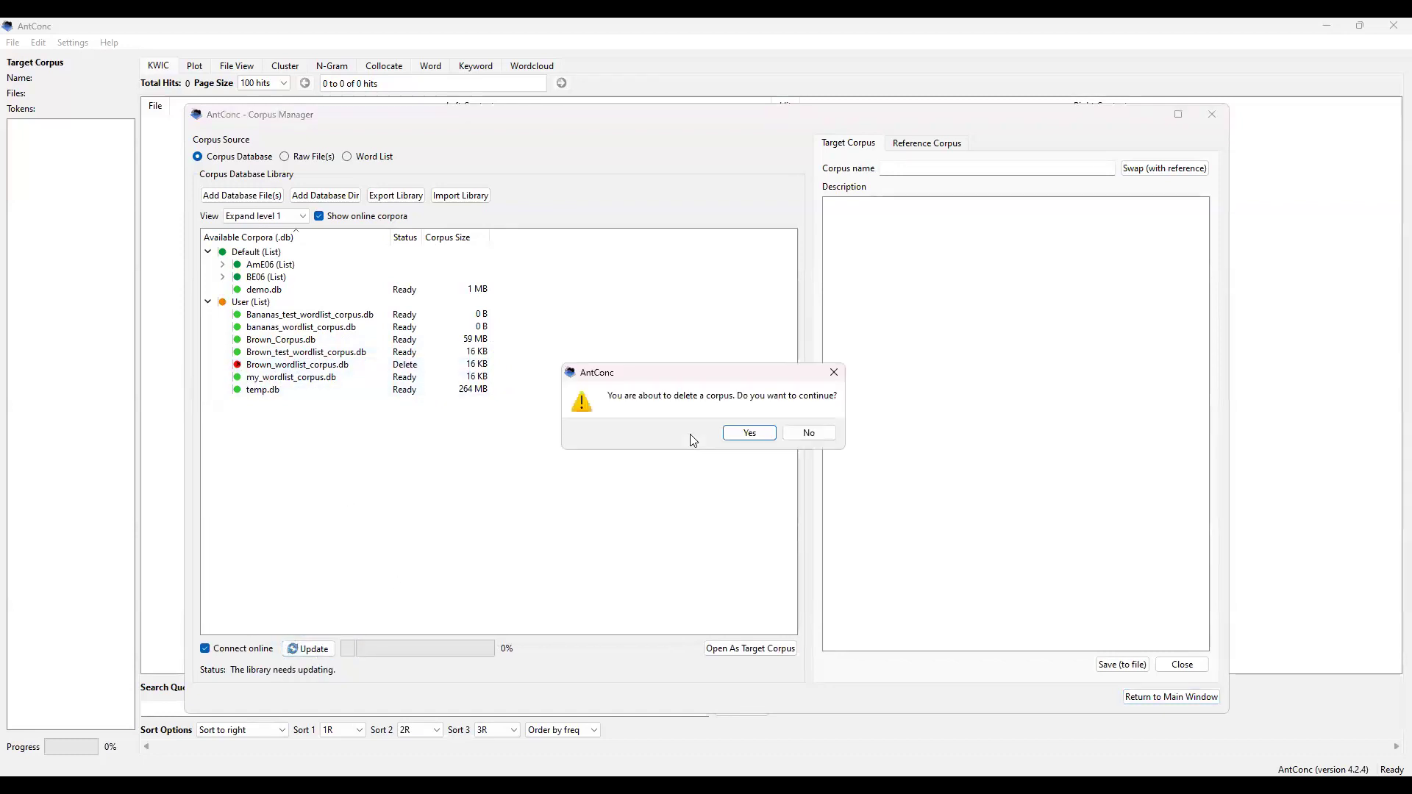
click(748, 440)
click(766, 433)
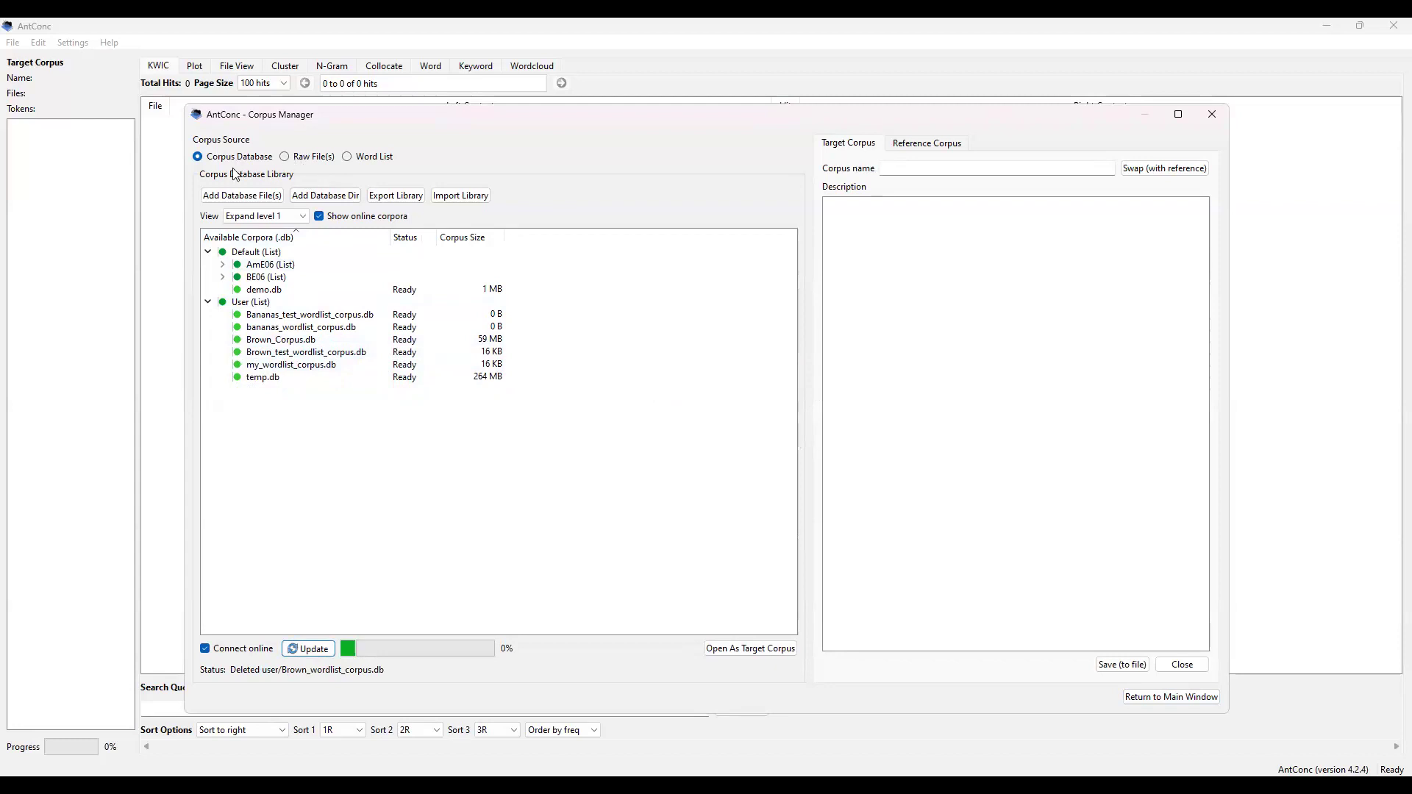
Step: Switch the corpus source to raw files and examine the basic settings, including the alternative encodings, leaving the encoding at UTF-8
click(285, 157)
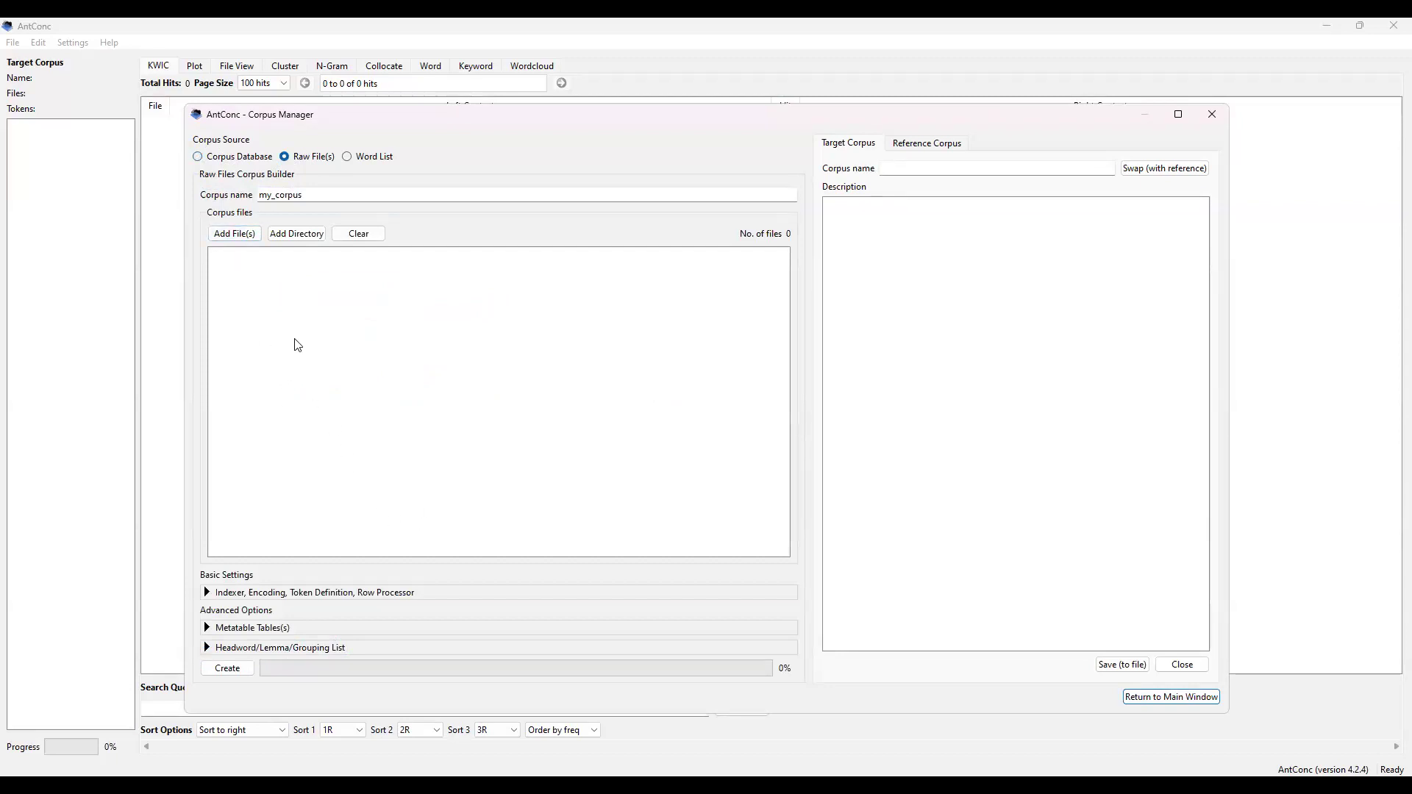
click(207, 592)
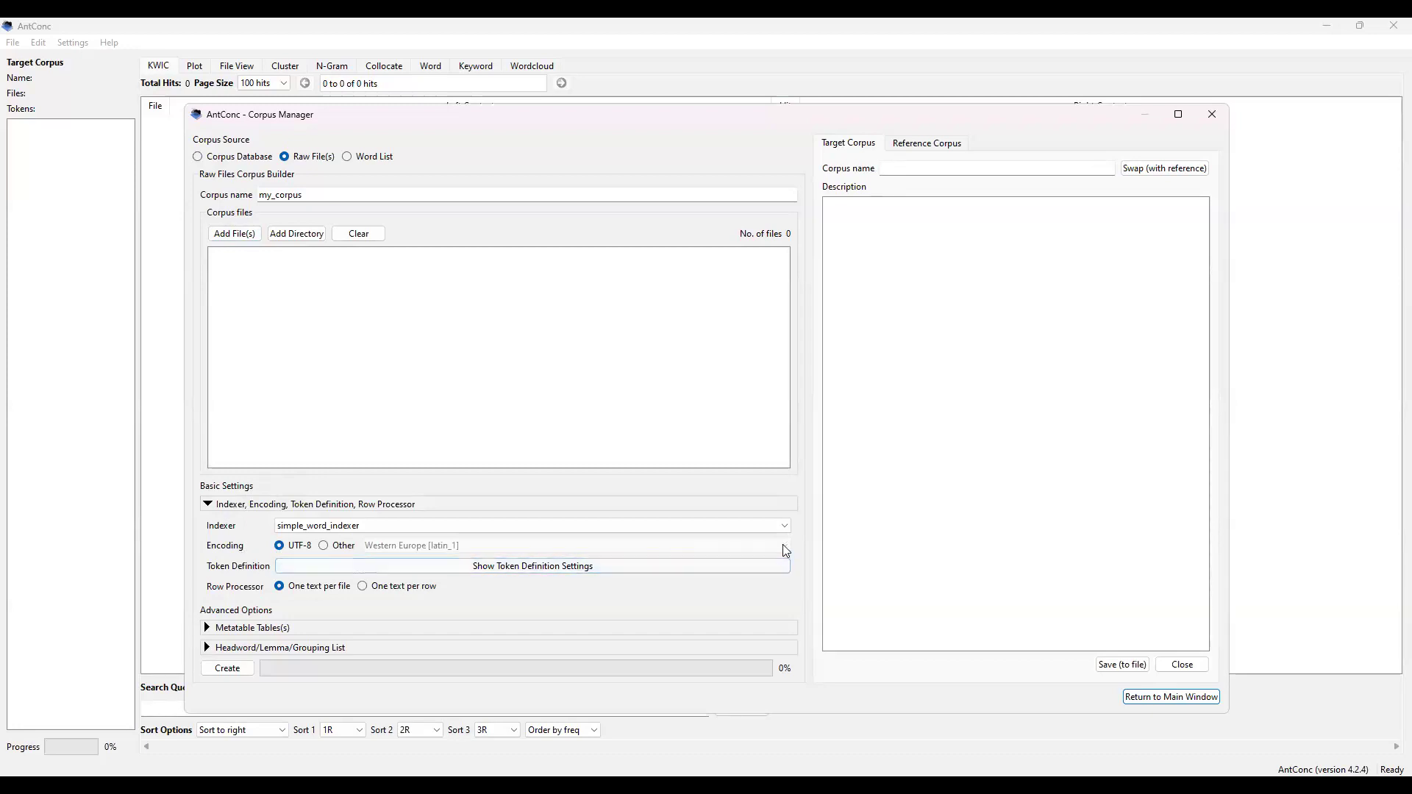
click(325, 547)
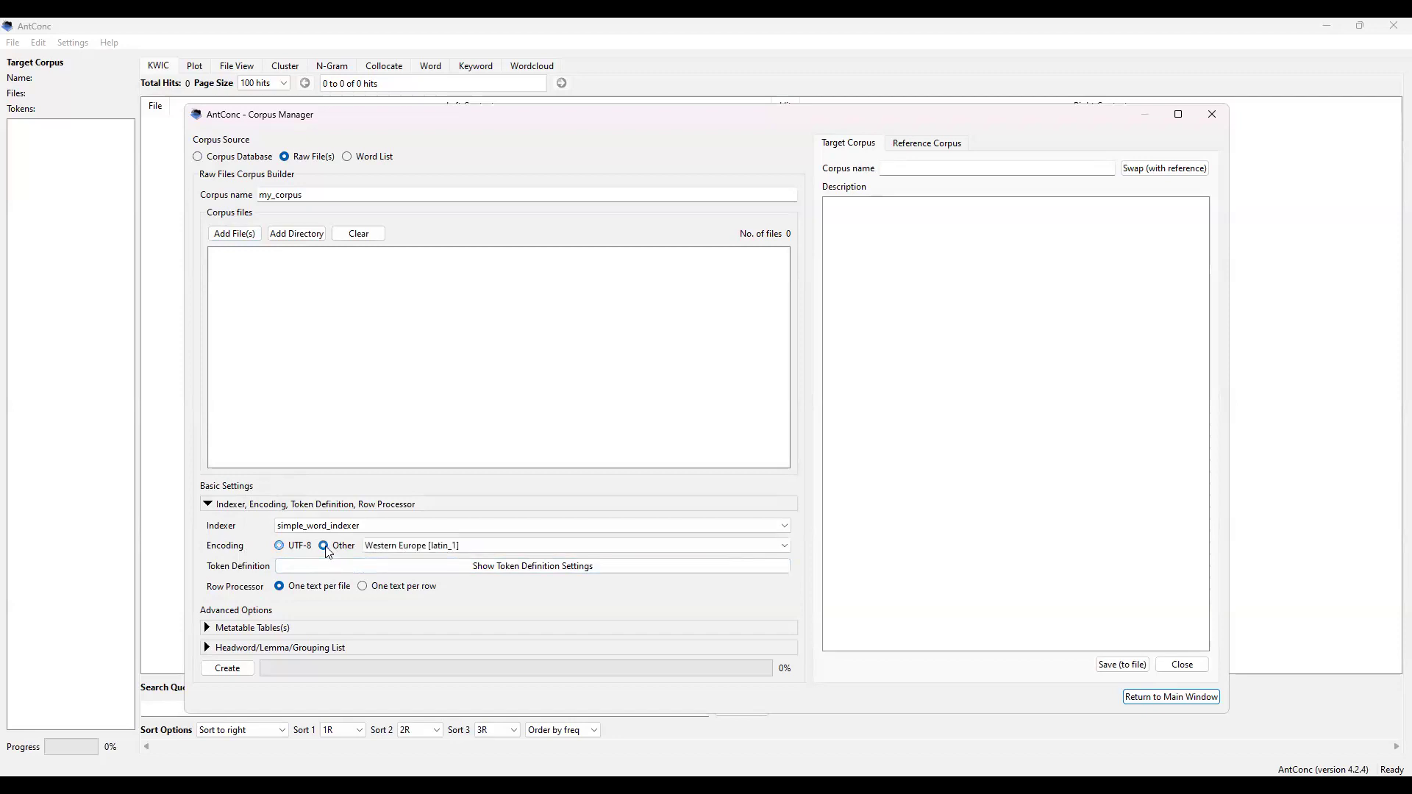
click(786, 548)
scroll(783, 609, up, 6)
drag(786, 627, 780, 563)
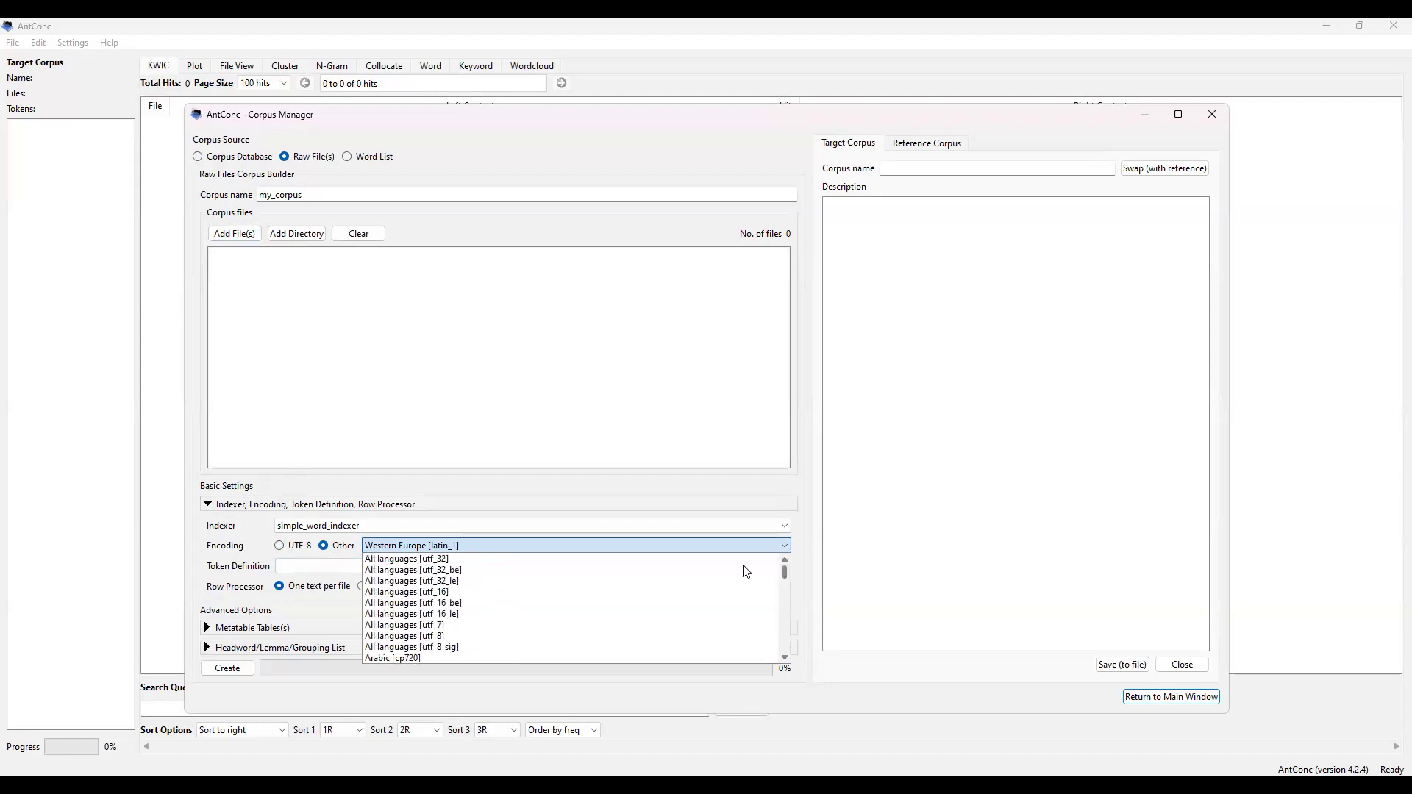
click(501, 529)
click(238, 525)
click(279, 546)
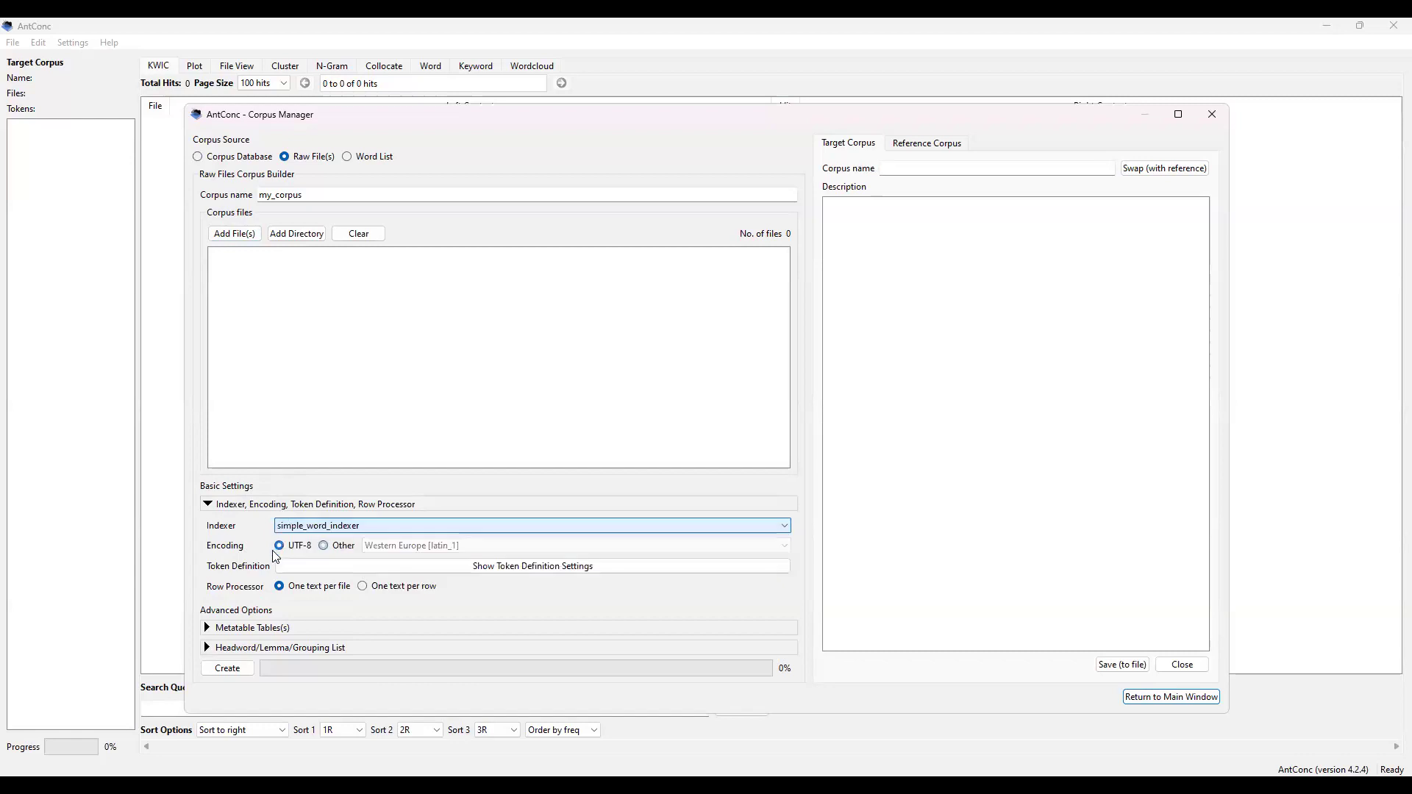
Step: Review the token definition, metatable and headword list options of the raw files builder, and view the word list corpus builder
click(539, 572)
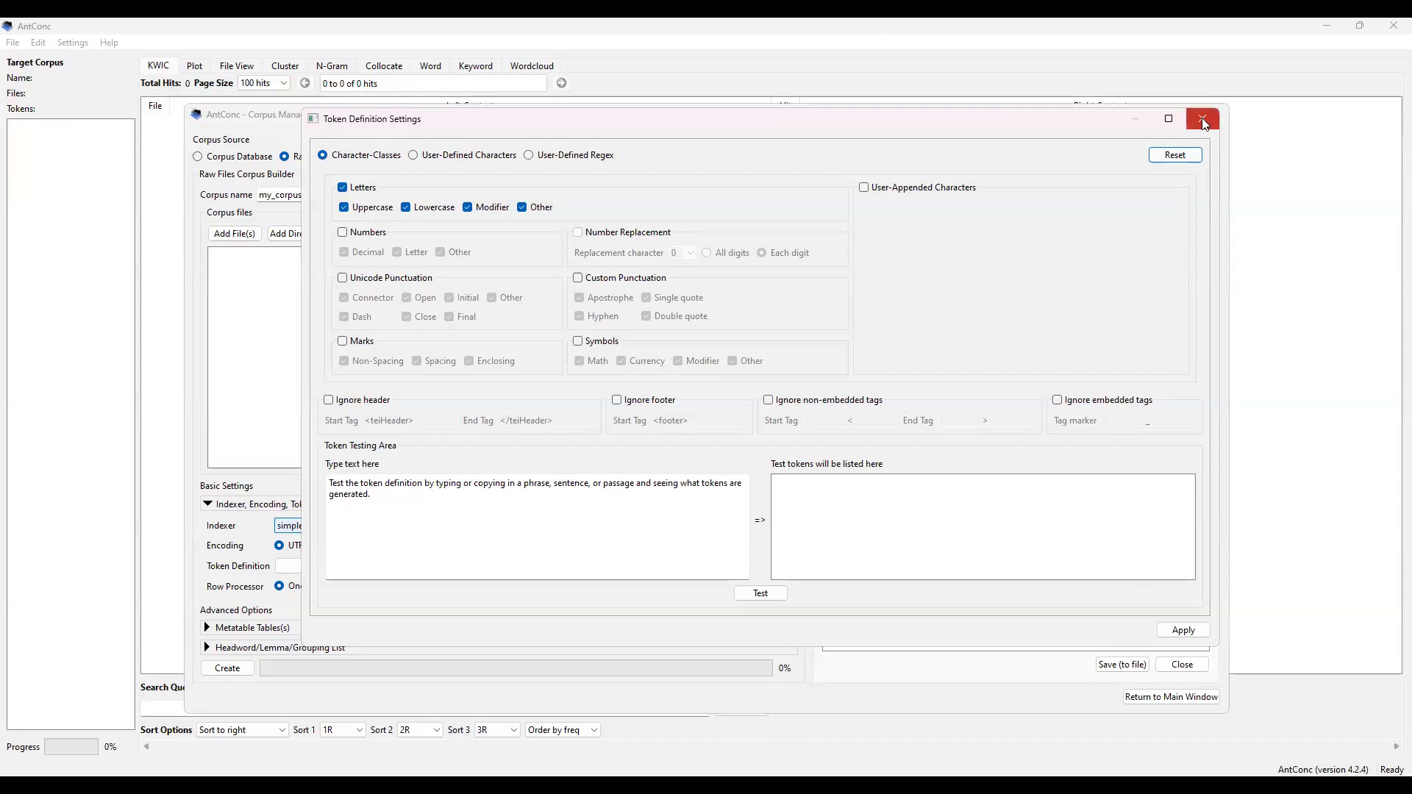
click(238, 631)
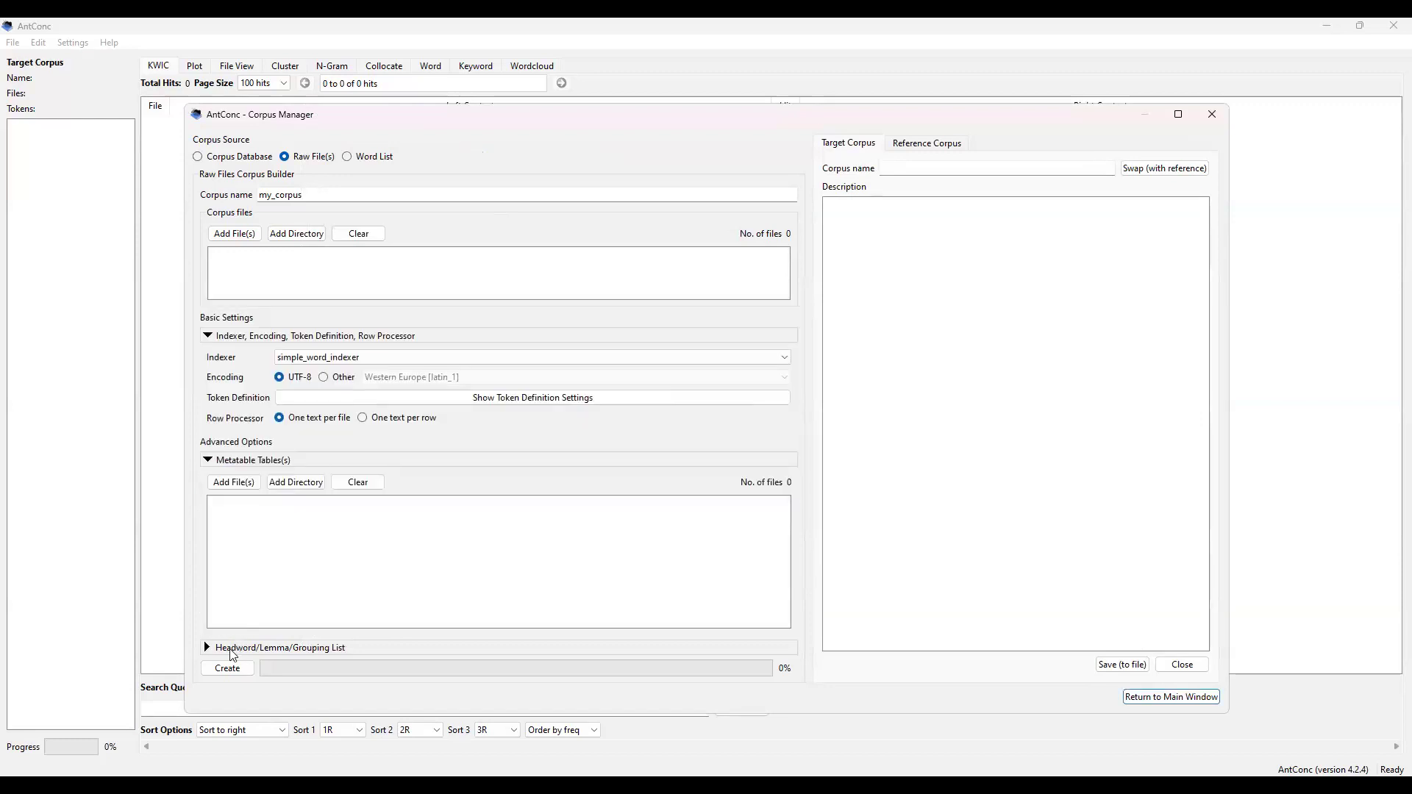
click(236, 648)
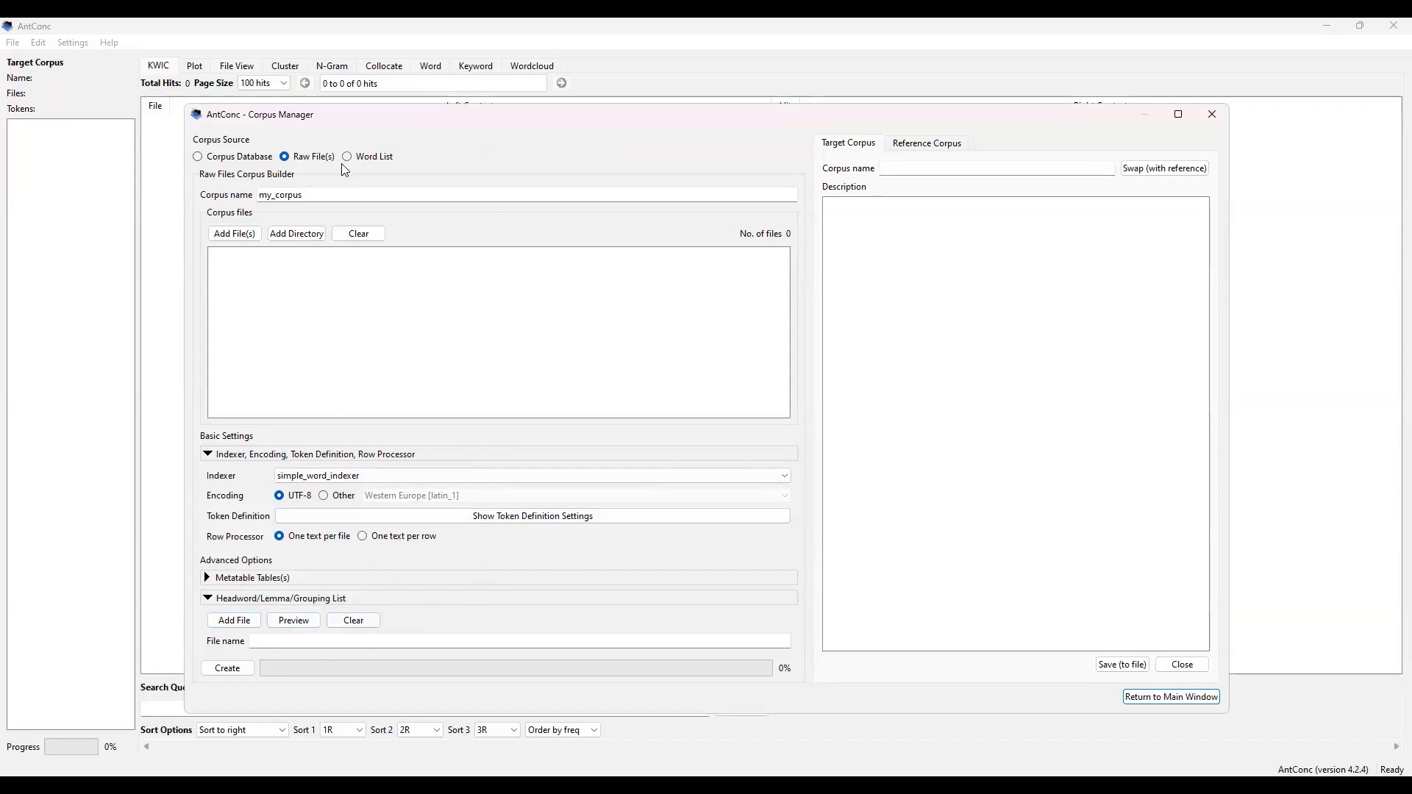
click(209, 599)
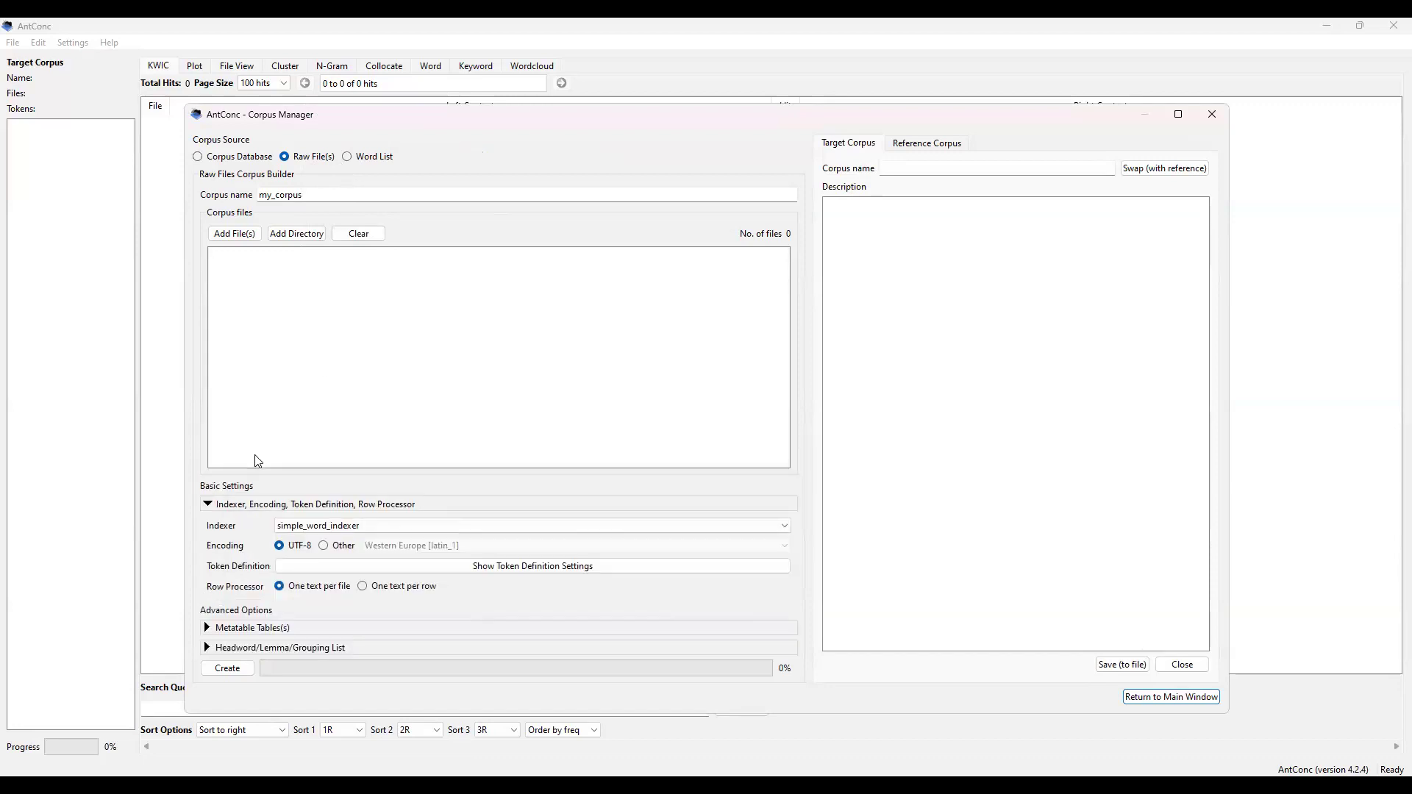
click(348, 159)
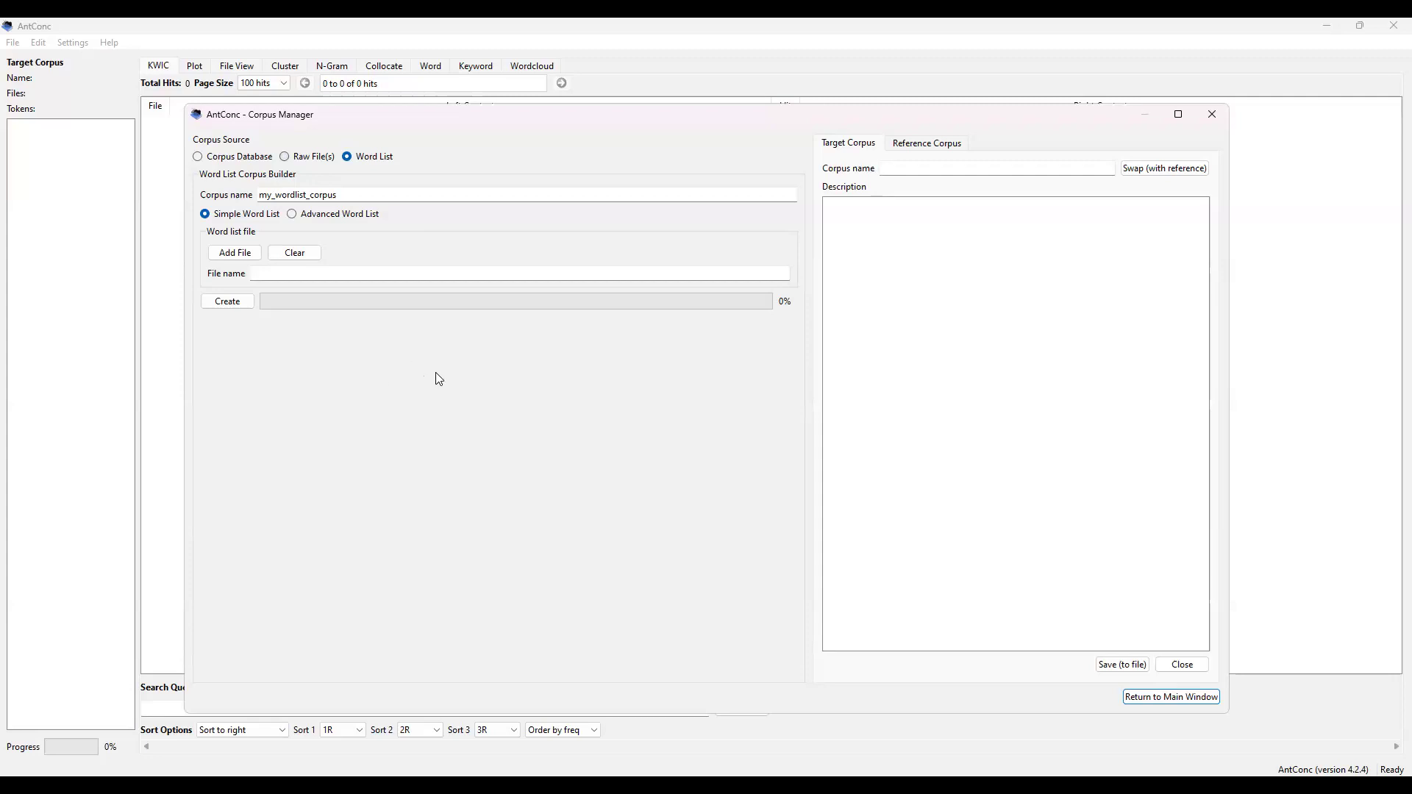
Step: Load demo.db from the corpus database library as the reference corpus and return to the main window
click(906, 145)
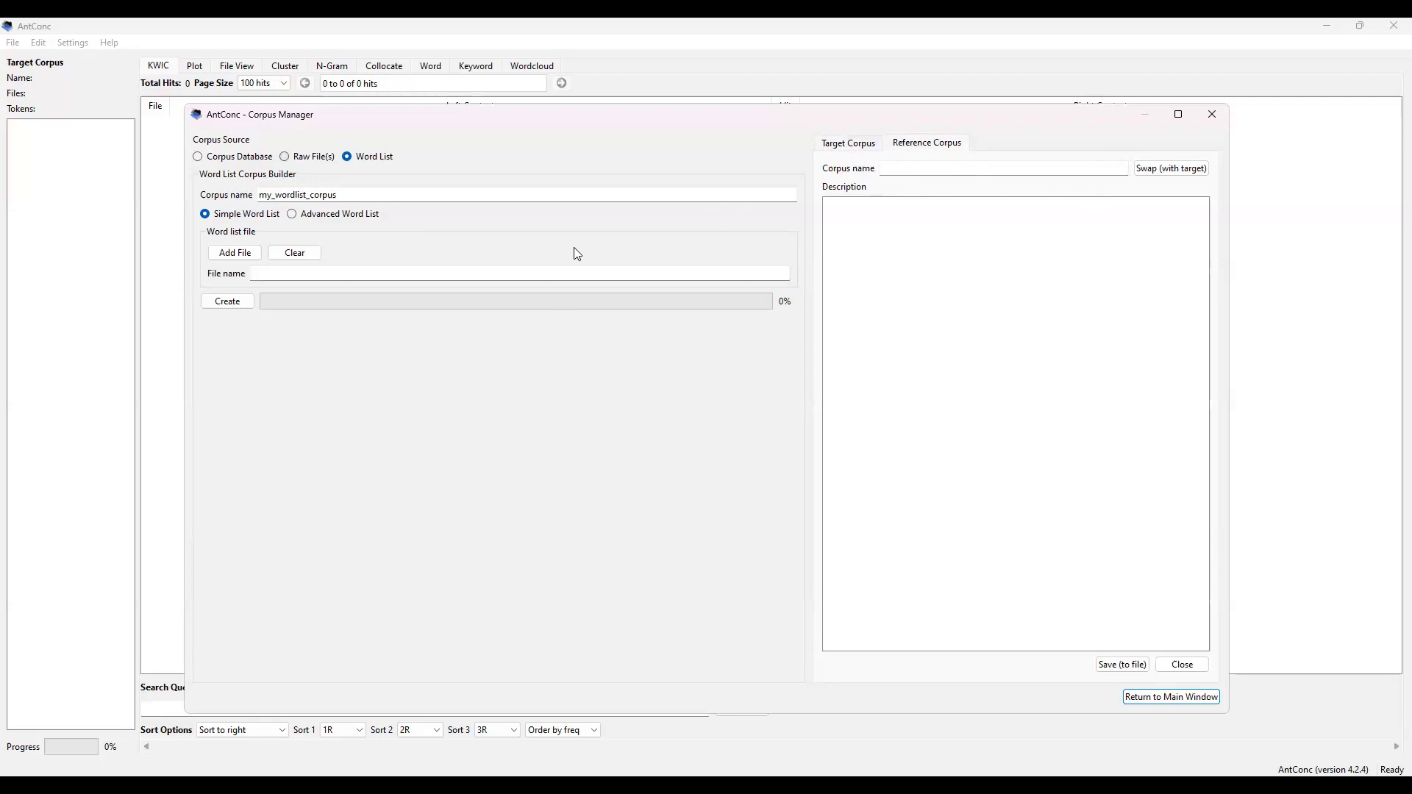
click(197, 157)
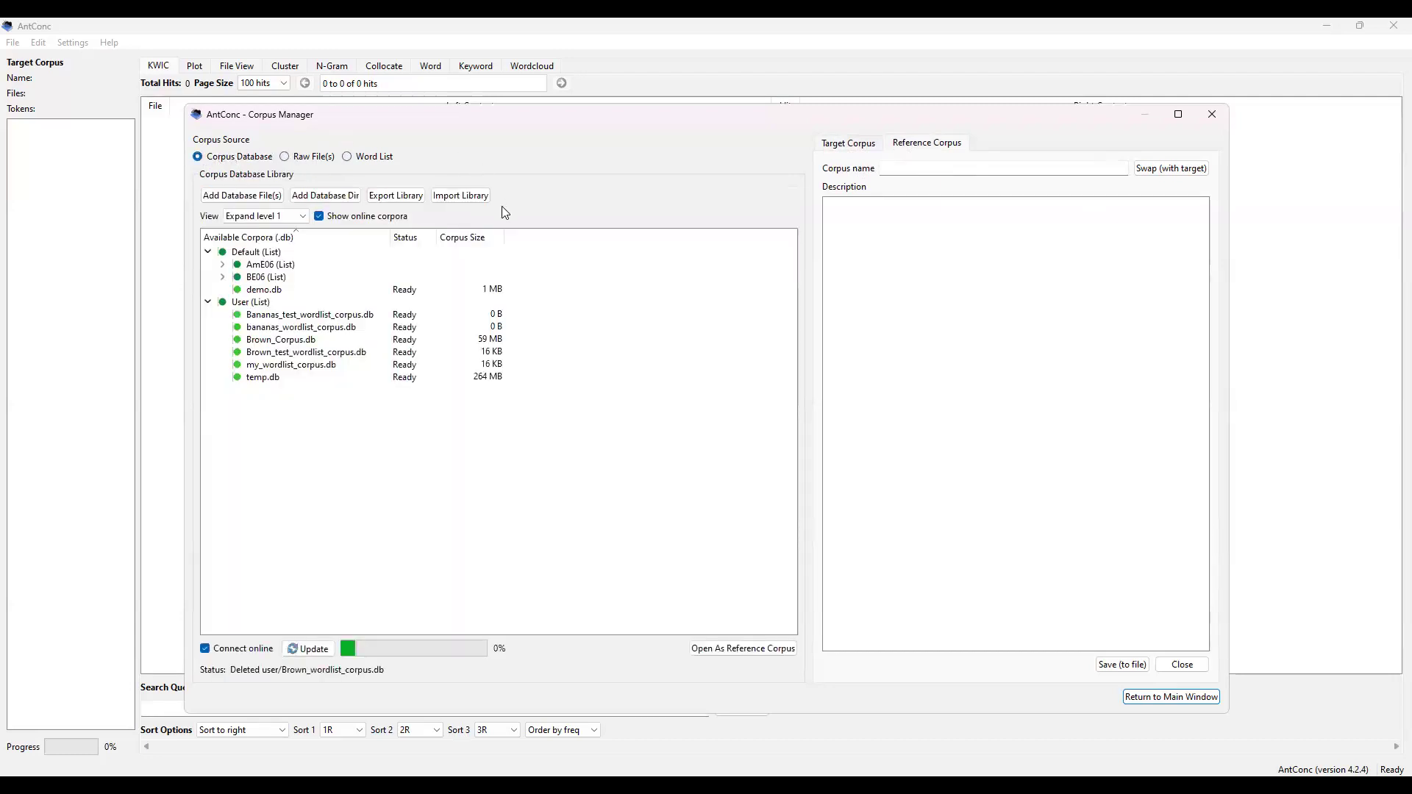
click(276, 291)
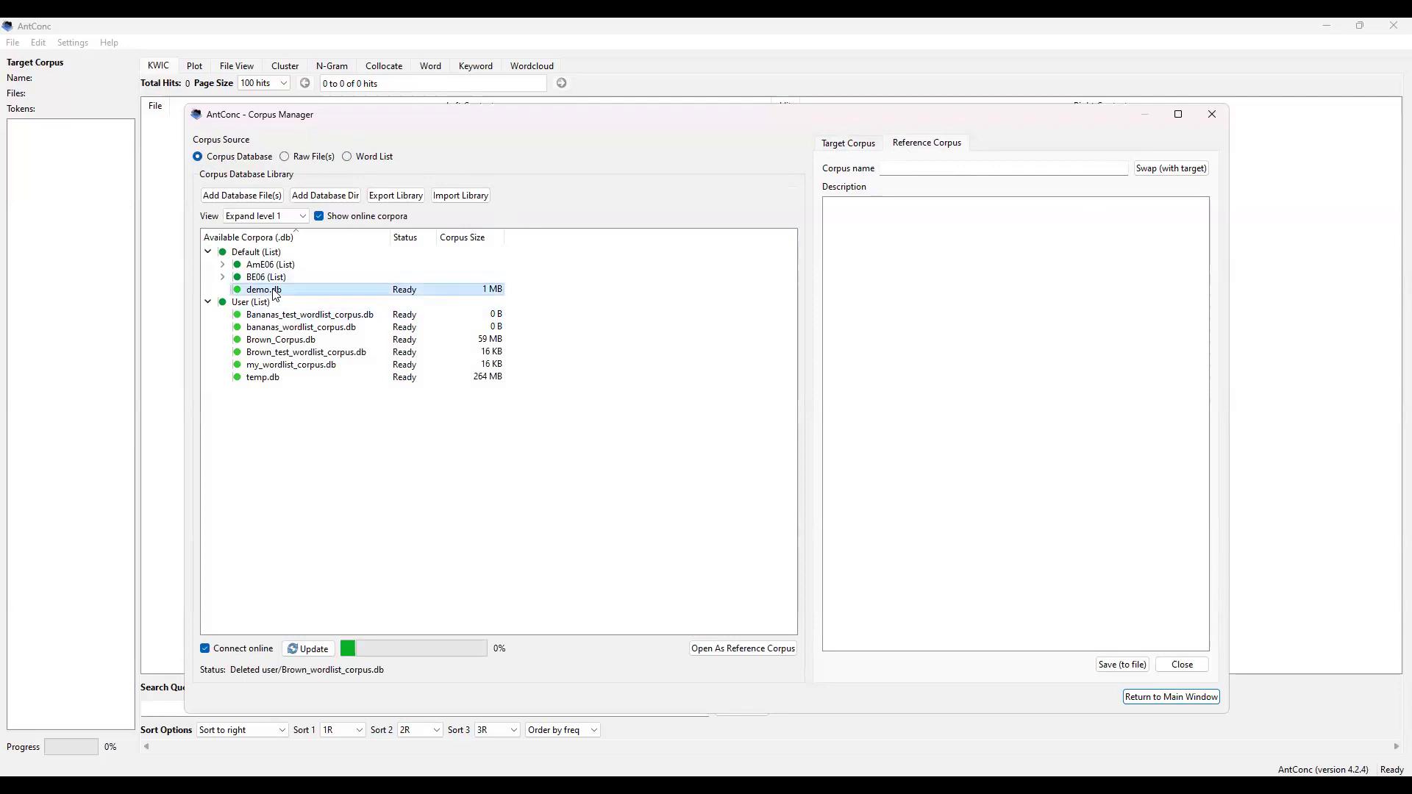
double_click(284, 289)
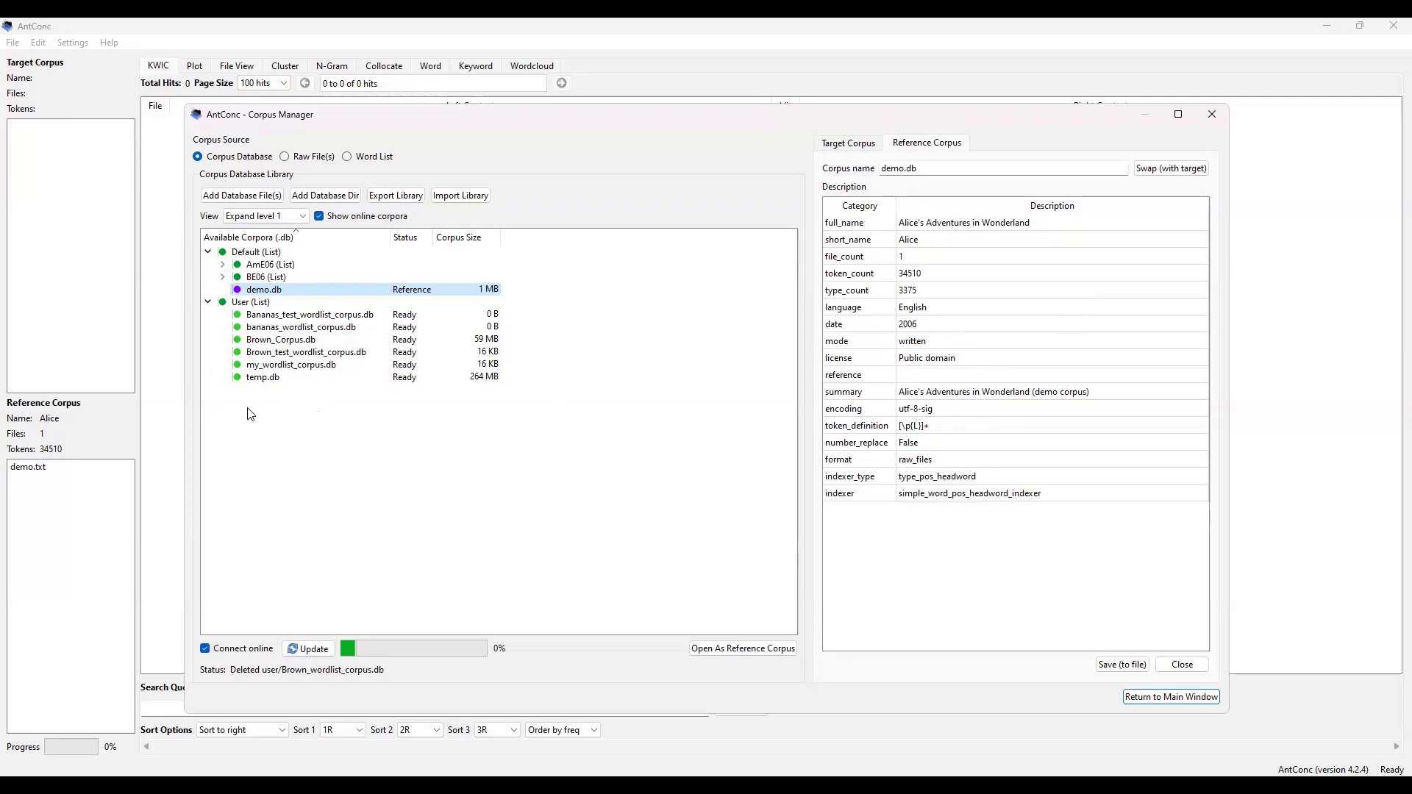
click(1171, 697)
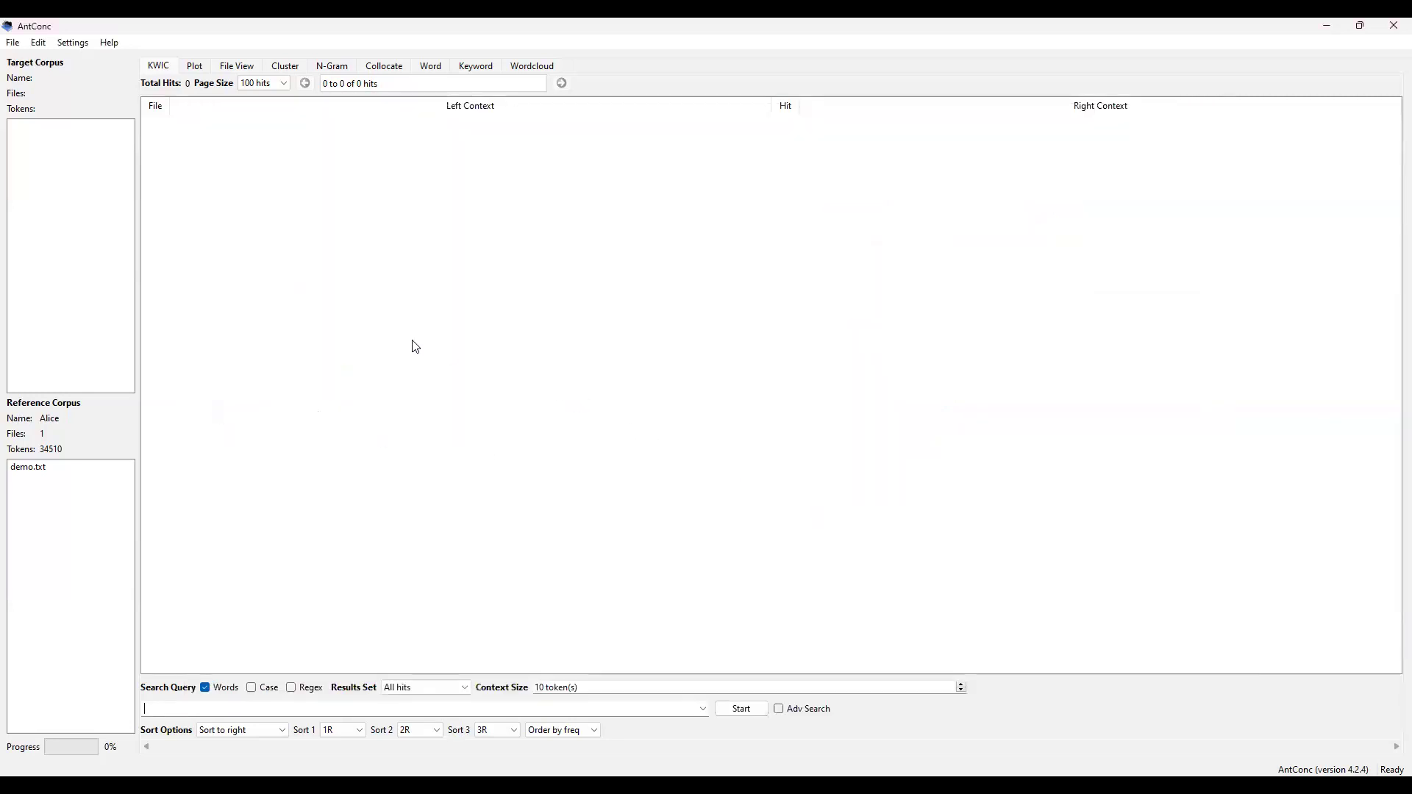